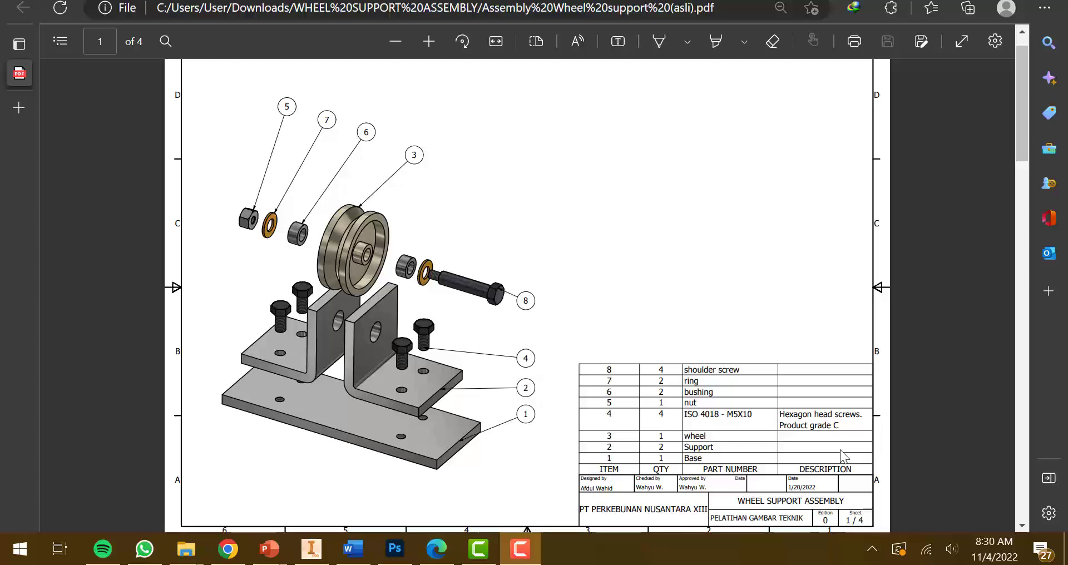
Step: Examine the exploded view and parts list on the first sheet of the wheel support assembly drawing
{"action": "scroll", "coordinate": [533, 415], "scroll_direction": "down", "scroll_amount": 1}
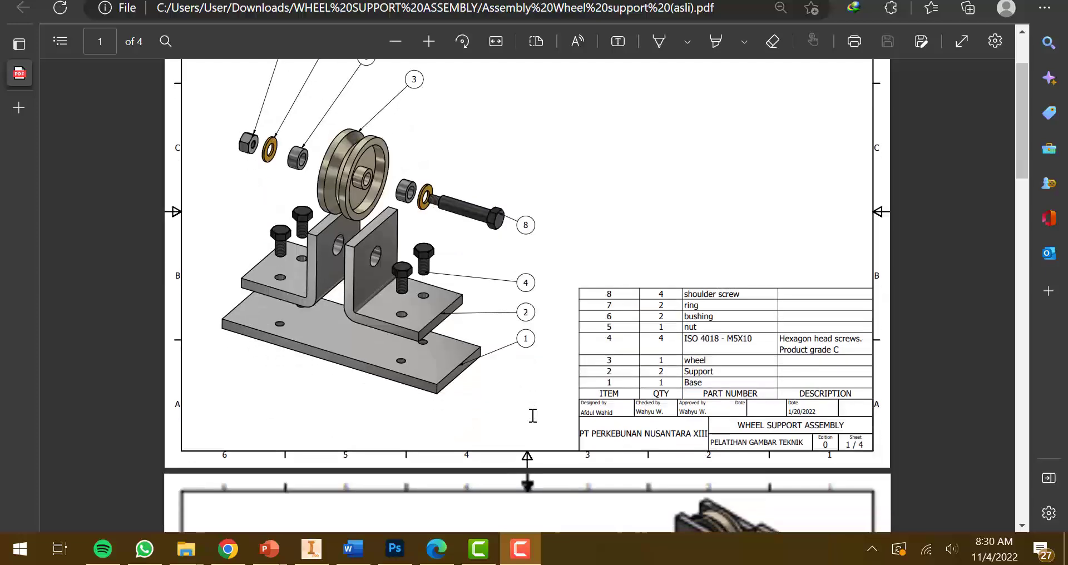
{"action": "scroll", "coordinate": [533, 414], "scroll_direction": "up", "scroll_amount": 1}
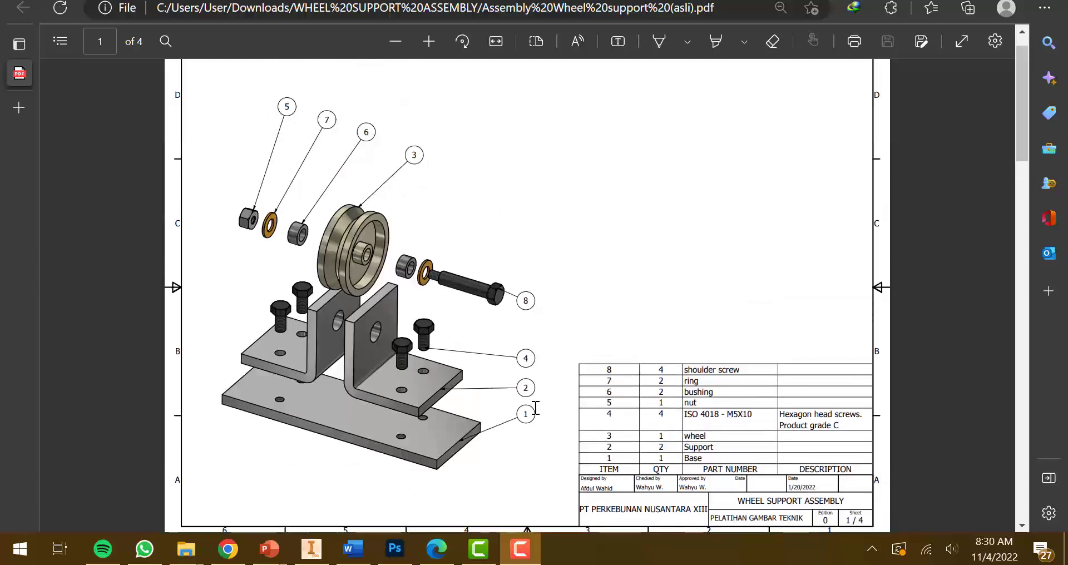
{"action": "scroll", "coordinate": [536, 408], "scroll_direction": "up", "scroll_amount": 1, "text": "ctrl"}
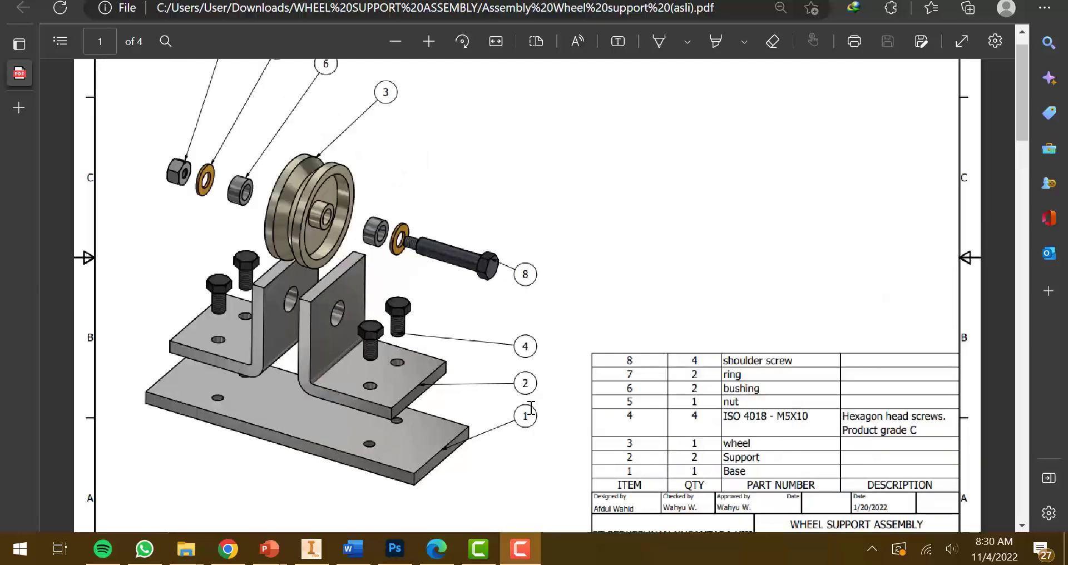
{"action": "left_click", "coordinate": [523, 548]}
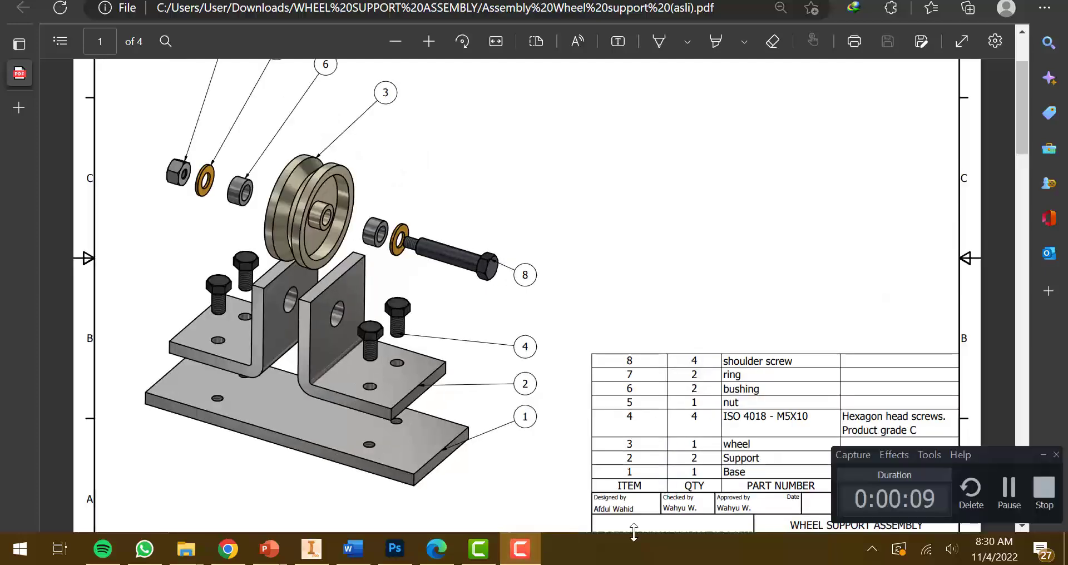
{"action": "left_click", "coordinate": [1009, 503]}
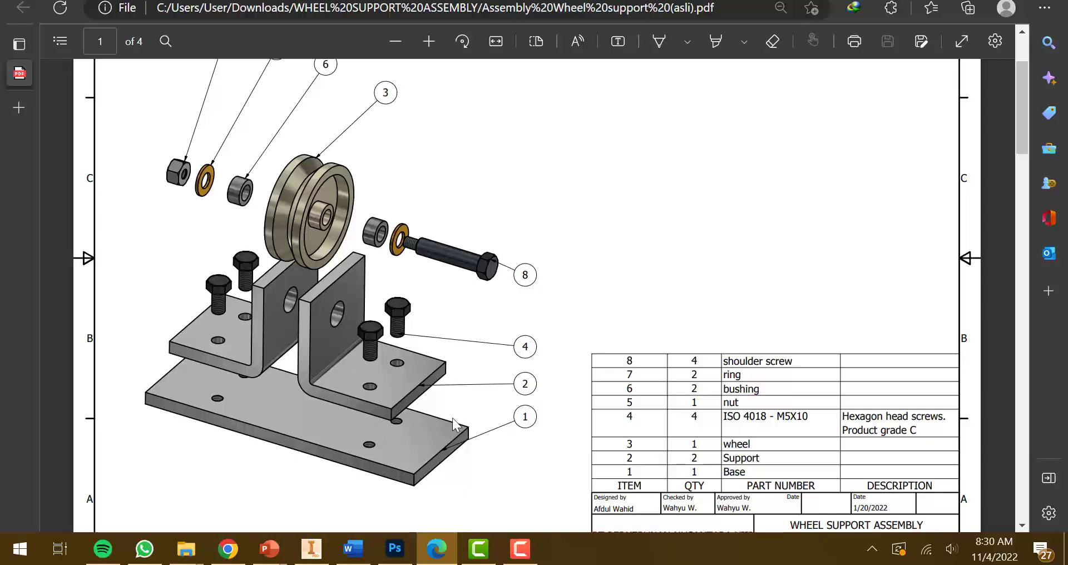
{"action": "scroll", "coordinate": [410, 405], "scroll_direction": "up", "scroll_amount": 2}
{"action": "scroll", "coordinate": [411, 406], "scroll_direction": "down", "scroll_amount": 2}
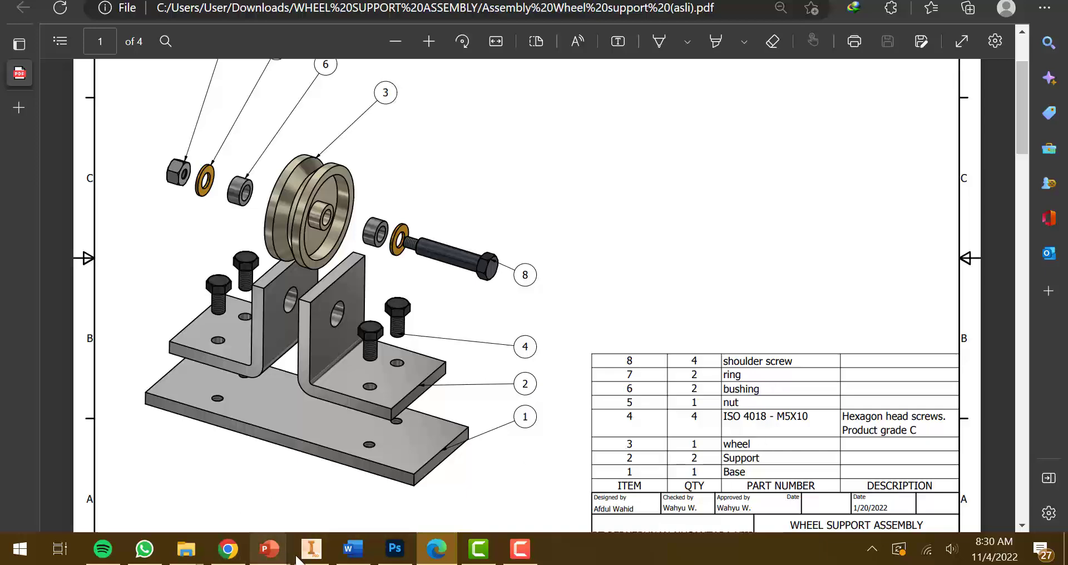
Step: Switch to File Explorer and open the WHEEL SUPPORT ASSEMBLY folder in Downloads to review its part files
{"action": "left_click", "coordinate": [311, 549]}
{"action": "mouse_move", "coordinate": [185, 549]}
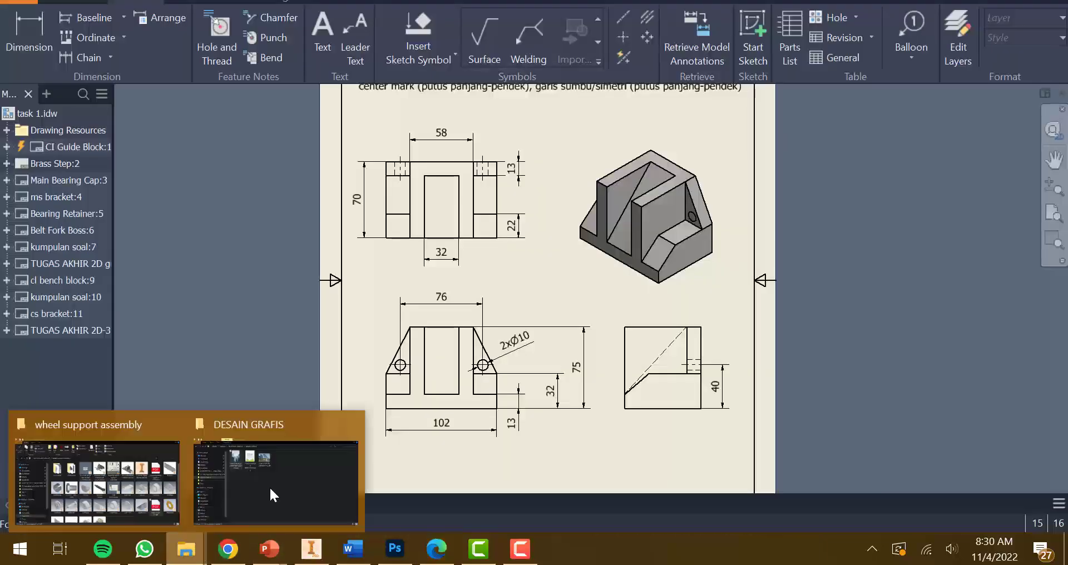
{"action": "mouse_move", "coordinate": [251, 477]}
{"action": "left_click", "coordinate": [144, 469]}
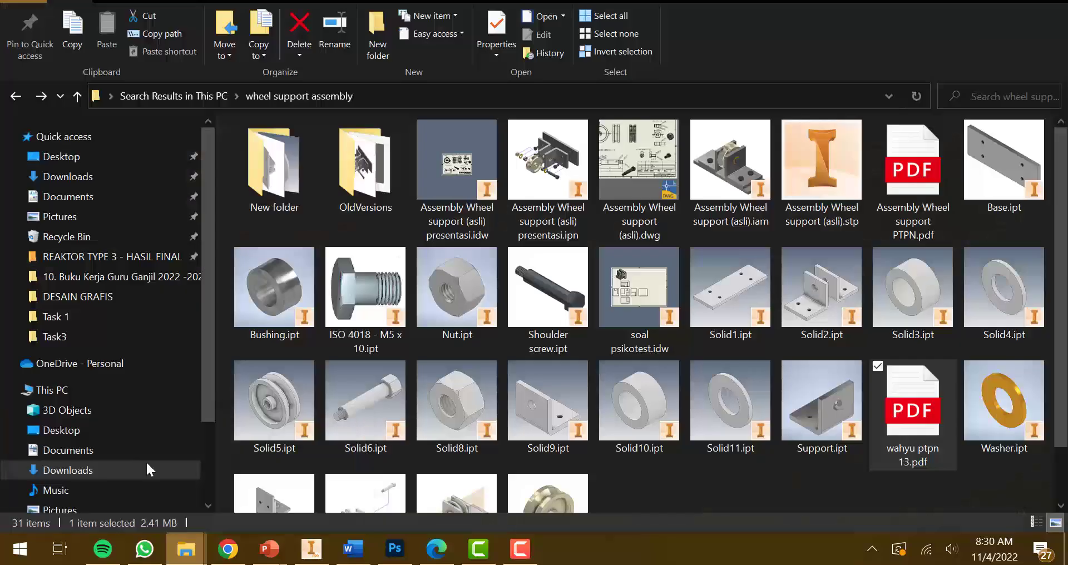
{"action": "left_click", "coordinate": [112, 176]}
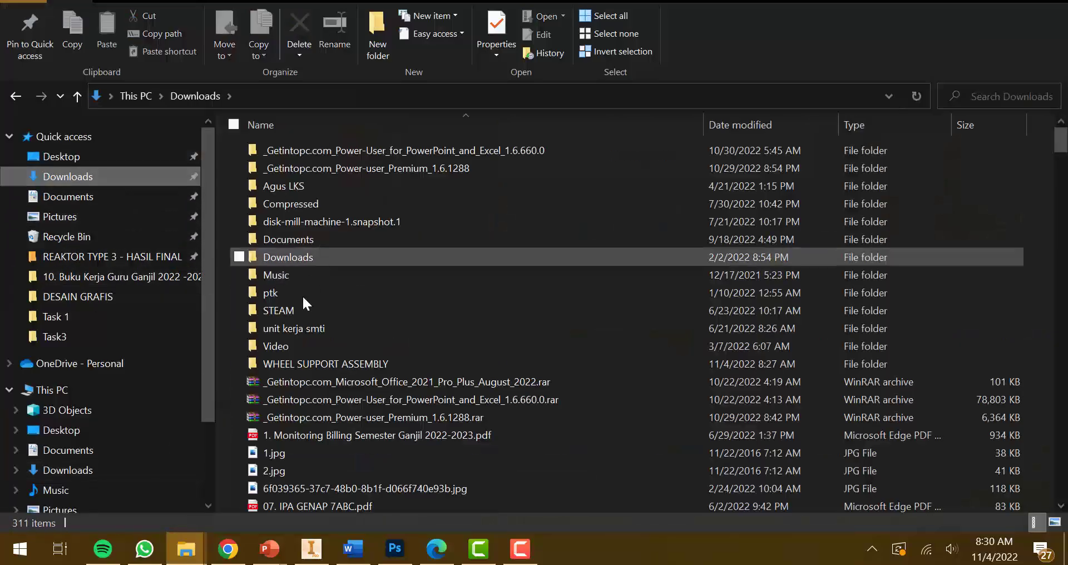
{"action": "double_click", "coordinate": [300, 362]}
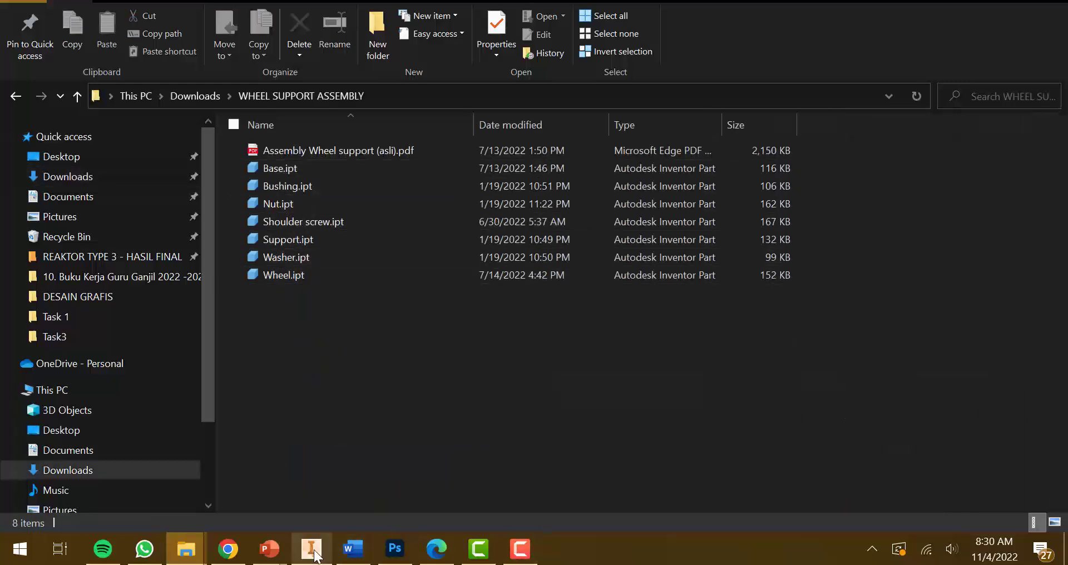
Step: Switch to Inventor and create a new assembly from the metric Standard (mm).iam template
{"action": "left_click", "coordinate": [312, 550]}
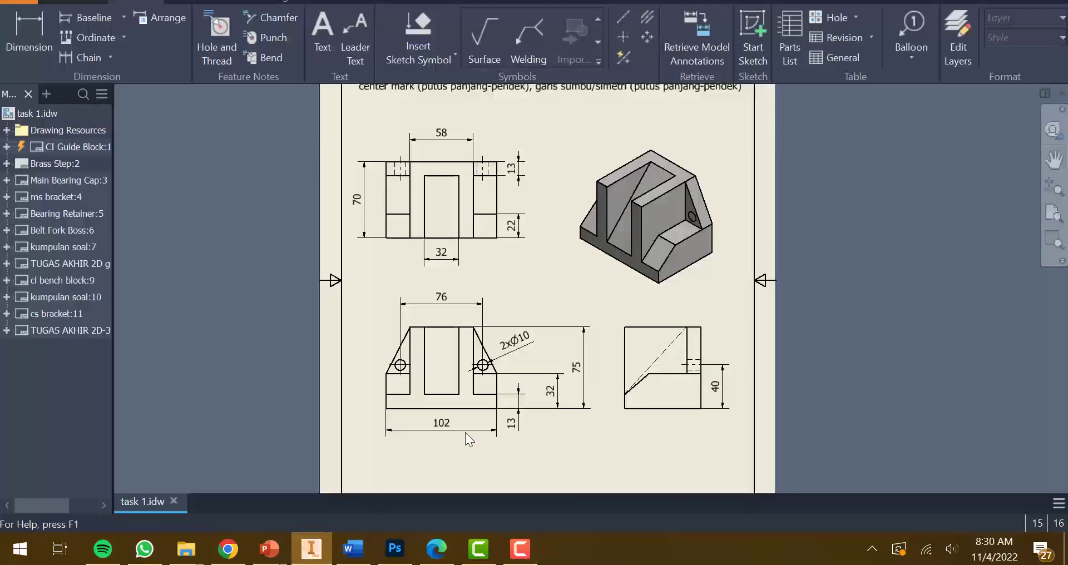
{"action": "left_click", "coordinate": [22, 2]}
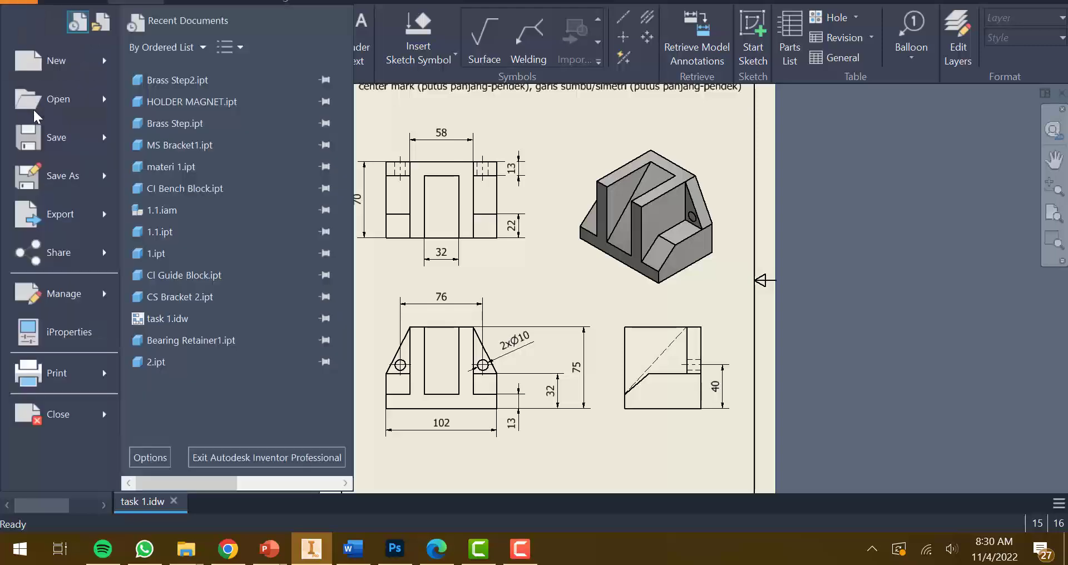
{"action": "left_click", "coordinate": [44, 65]}
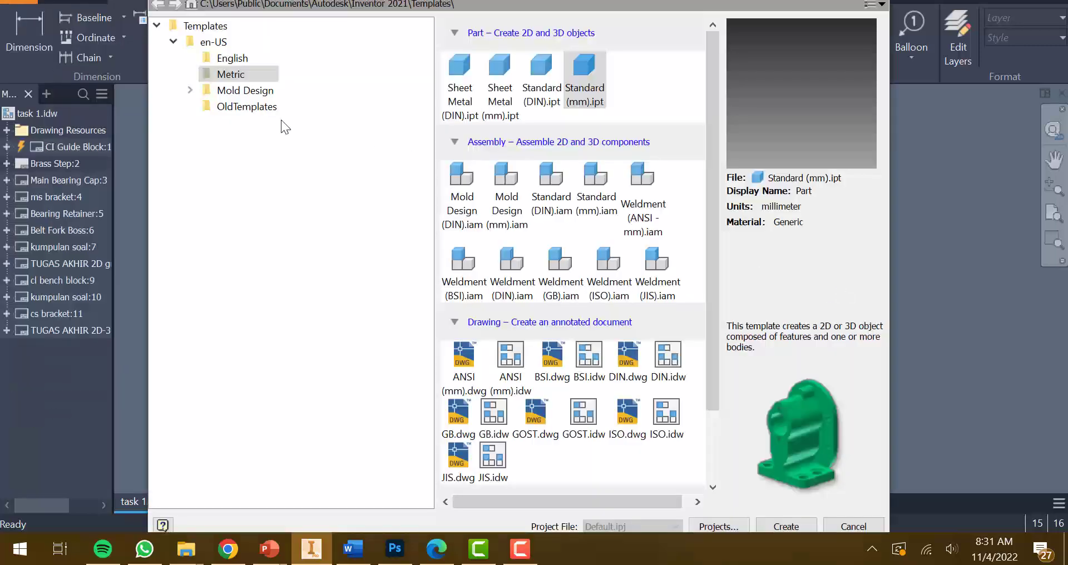
{"action": "left_click", "coordinate": [231, 74]}
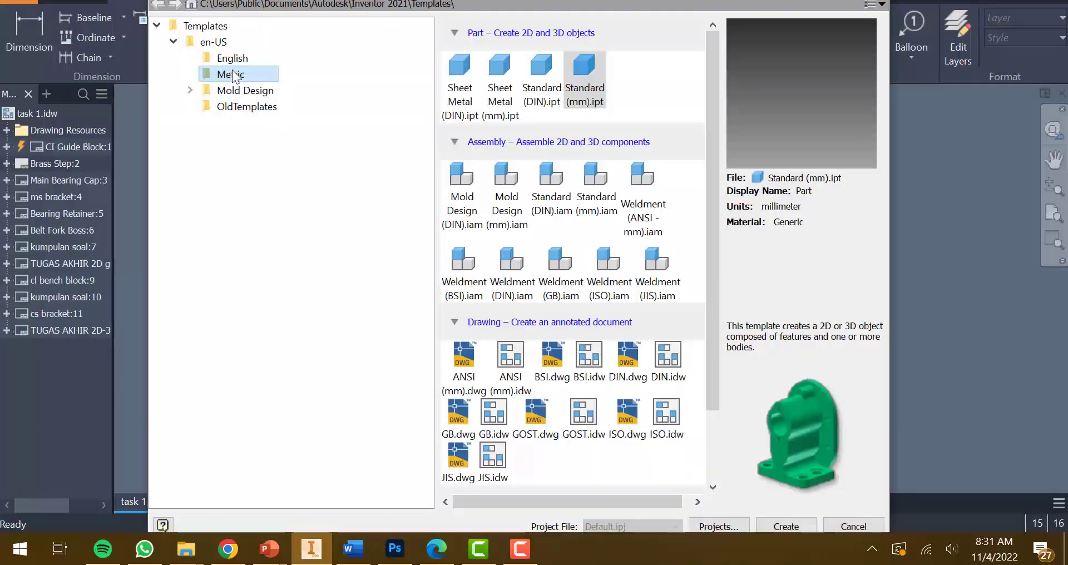
{"action": "left_click", "coordinate": [599, 202]}
{"action": "left_click", "coordinate": [801, 525]}
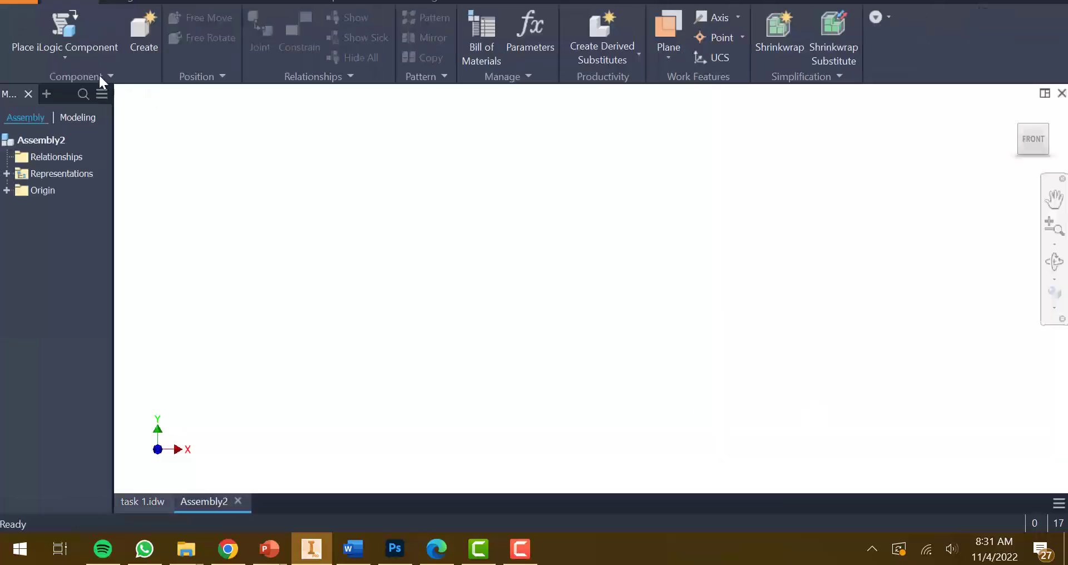
Step: Start placing existing component files into the new assembly
{"action": "left_click", "coordinate": [74, 58]}
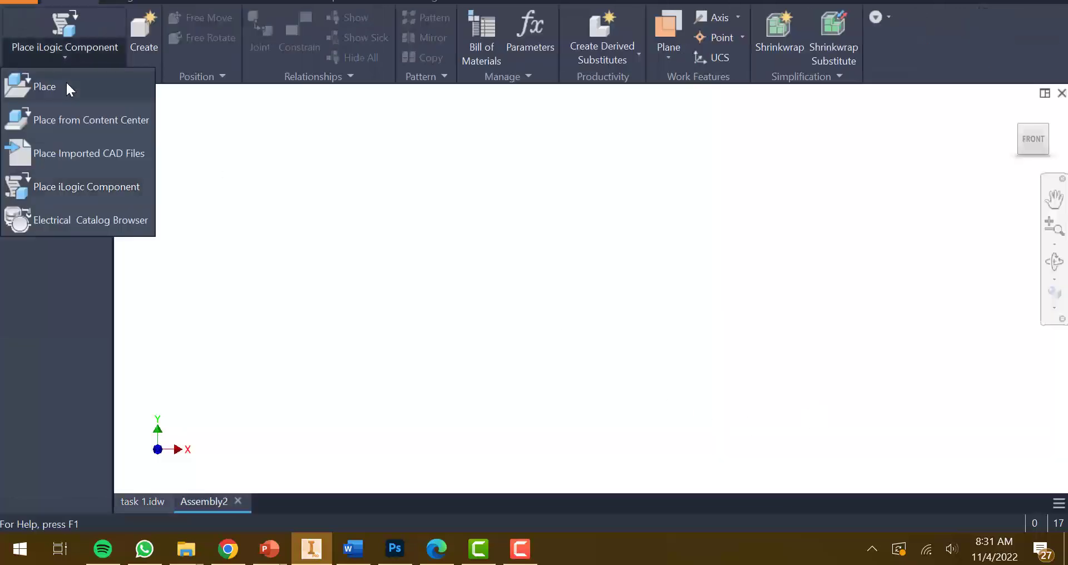
{"action": "left_click", "coordinate": [45, 87]}
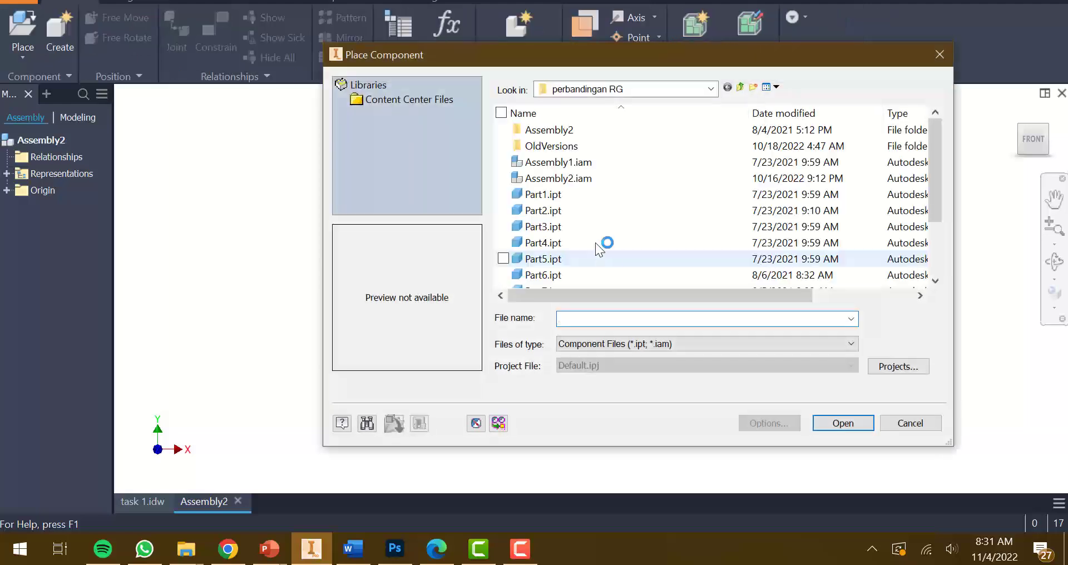
{"action": "left_click", "coordinate": [615, 89]}
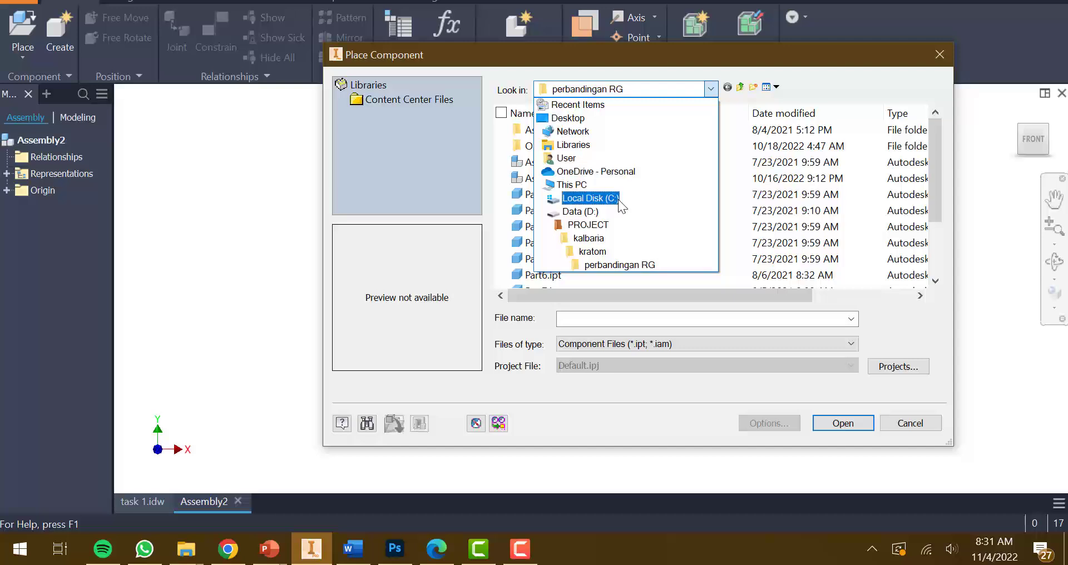
{"action": "left_click", "coordinate": [629, 147]}
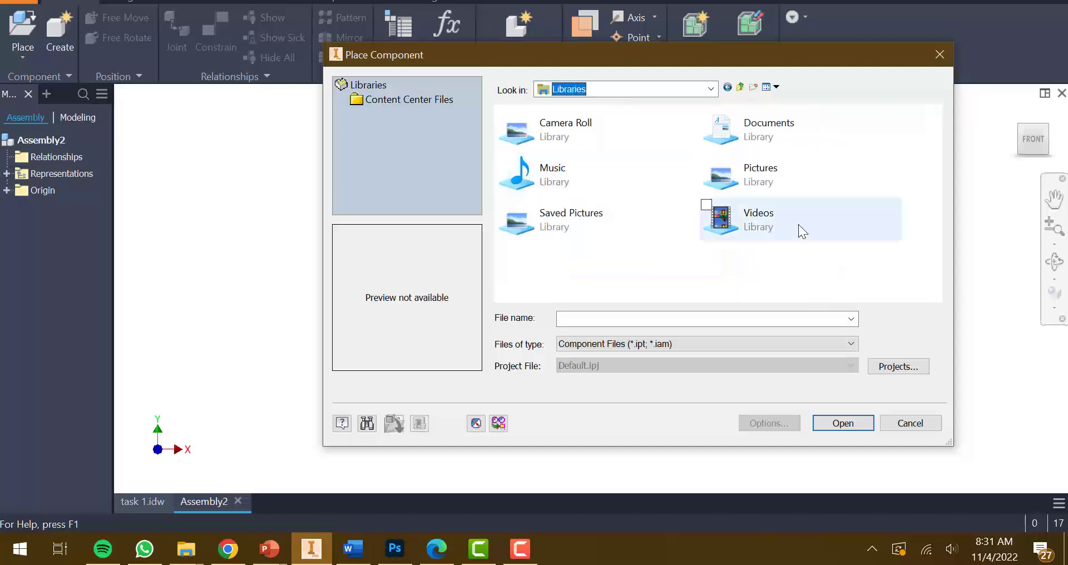
{"action": "left_click", "coordinate": [674, 88]}
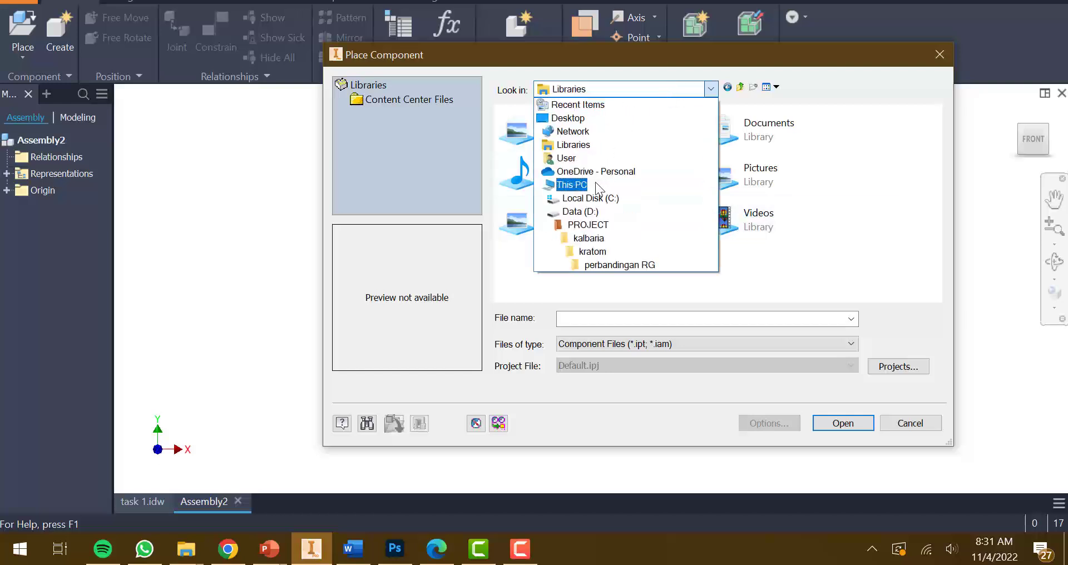
{"action": "left_click", "coordinate": [587, 120]}
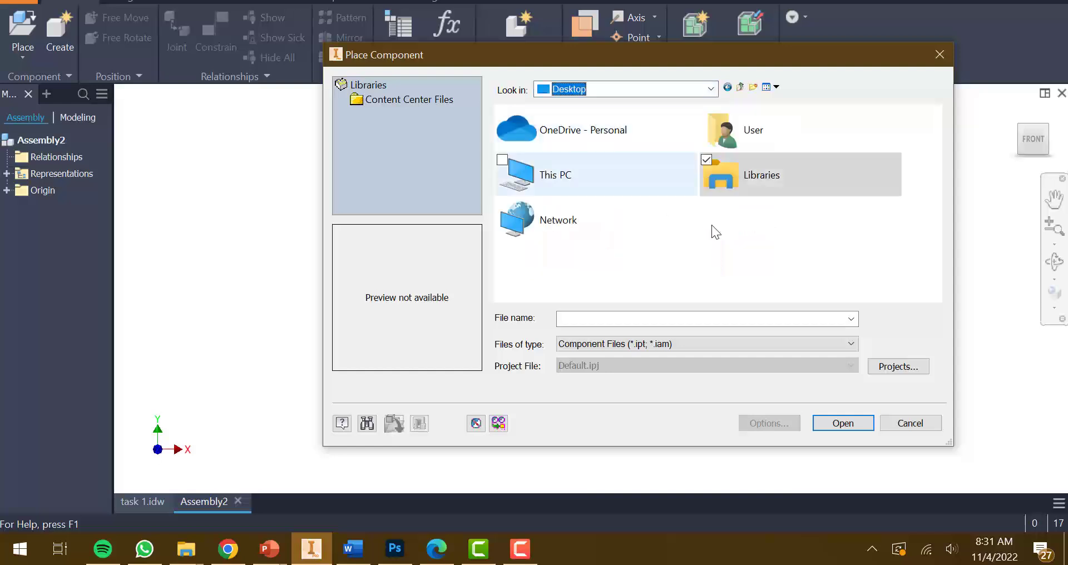
{"action": "double_click", "coordinate": [750, 183]}
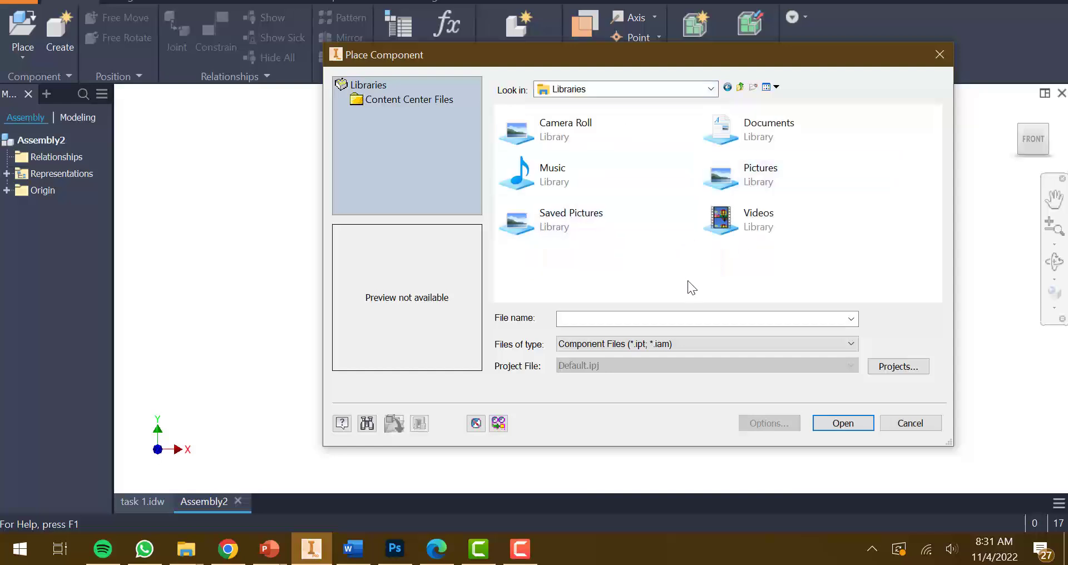
Step: Browse through the recent items to Downloads and open the WHEEL SUPPORT ASSEMBLY folder for component selection
{"action": "left_click", "coordinate": [675, 89]}
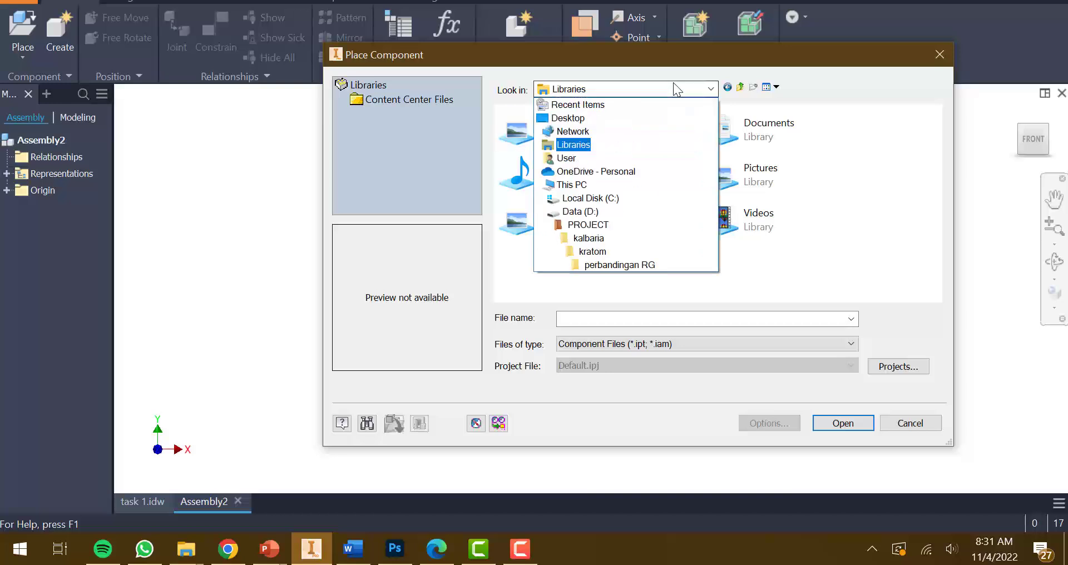
{"action": "left_click", "coordinate": [628, 106]}
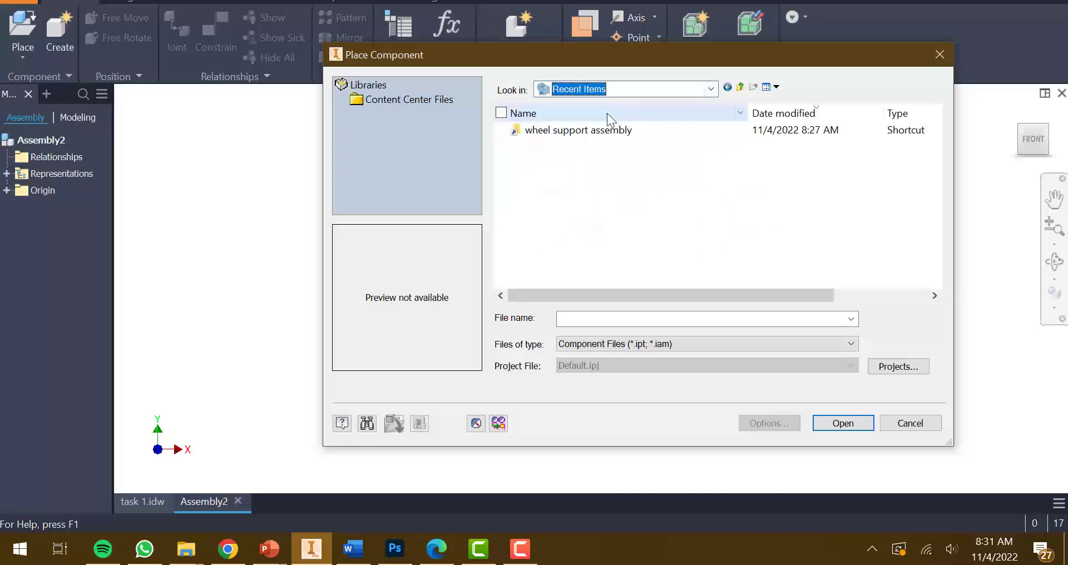
{"action": "double_click", "coordinate": [646, 130]}
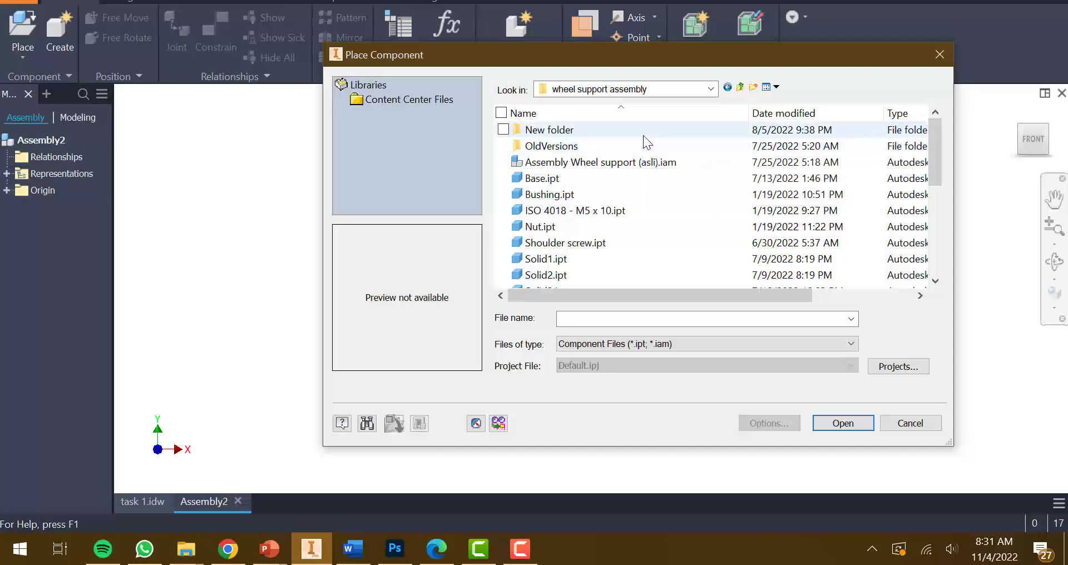
{"action": "left_click", "coordinate": [727, 88]}
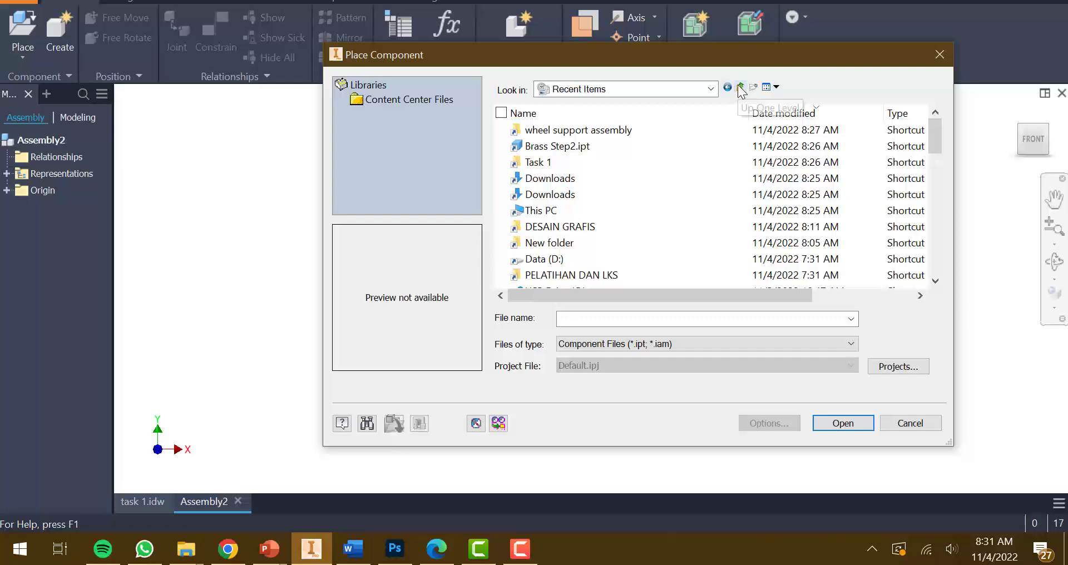
{"action": "double_click", "coordinate": [550, 178]}
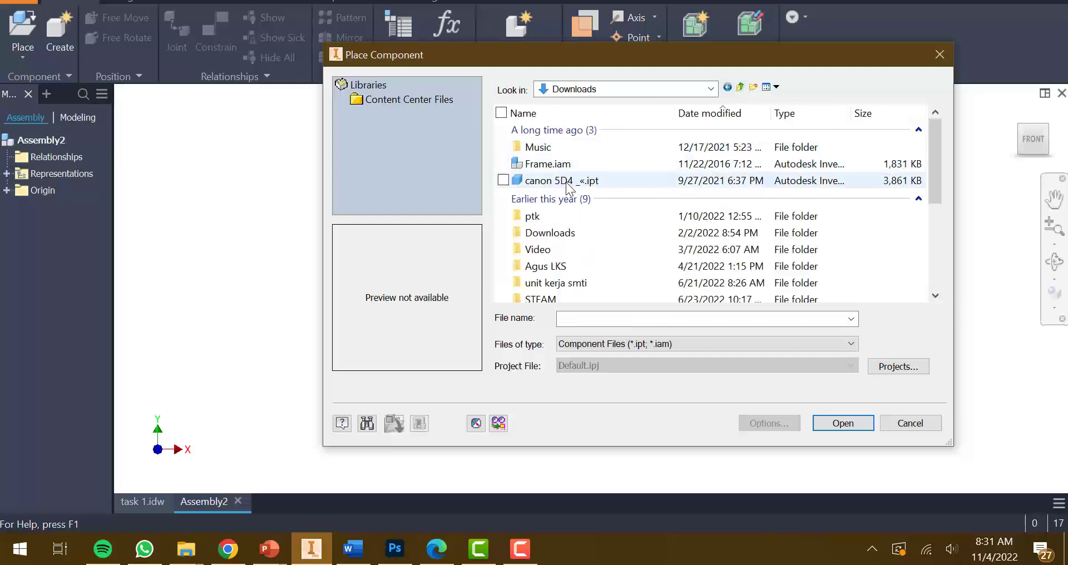
{"action": "scroll", "coordinate": [572, 250], "scroll_direction": "down", "scroll_amount": 4}
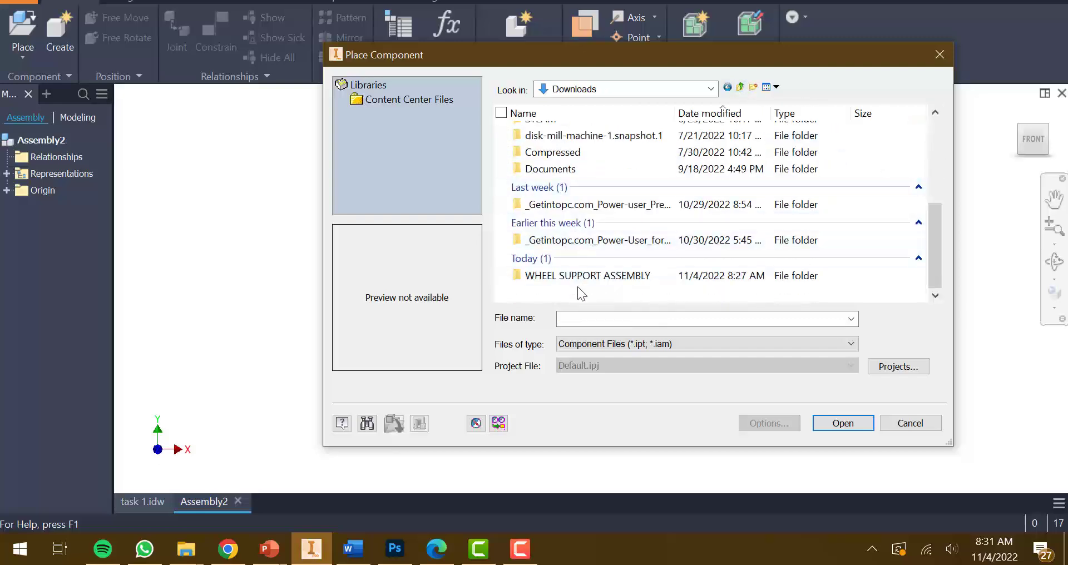
{"action": "double_click", "coordinate": [581, 276]}
Step: Place one instance each of Base, Bushing, Nut, Shoulder screw, Support, Washer and Wheel together in the assembly
{"action": "left_click_drag", "start_coordinate": [593, 250], "coordinate": [519, 105]}
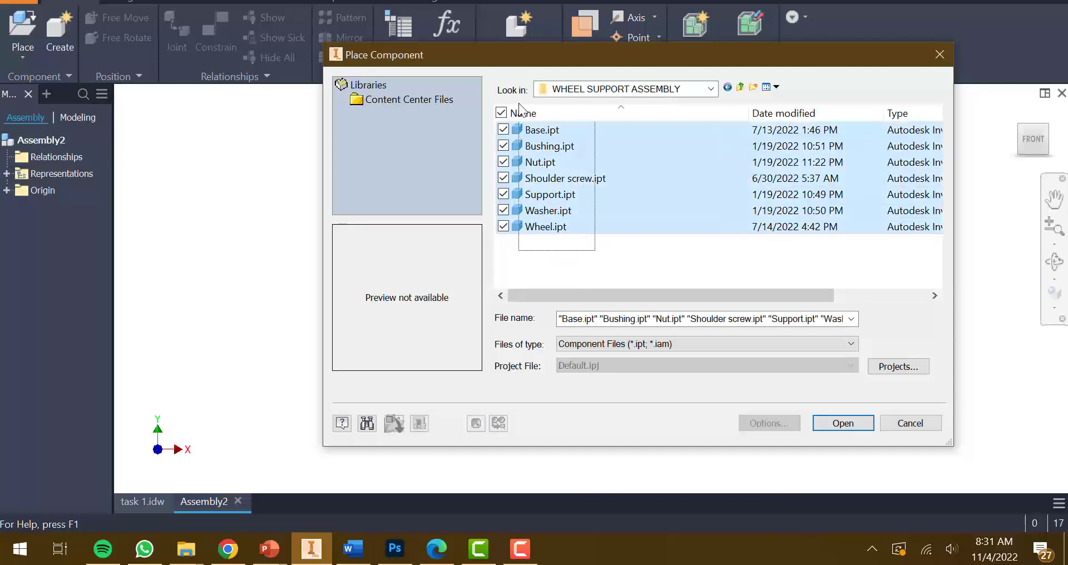
{"action": "left_click", "coordinate": [826, 422]}
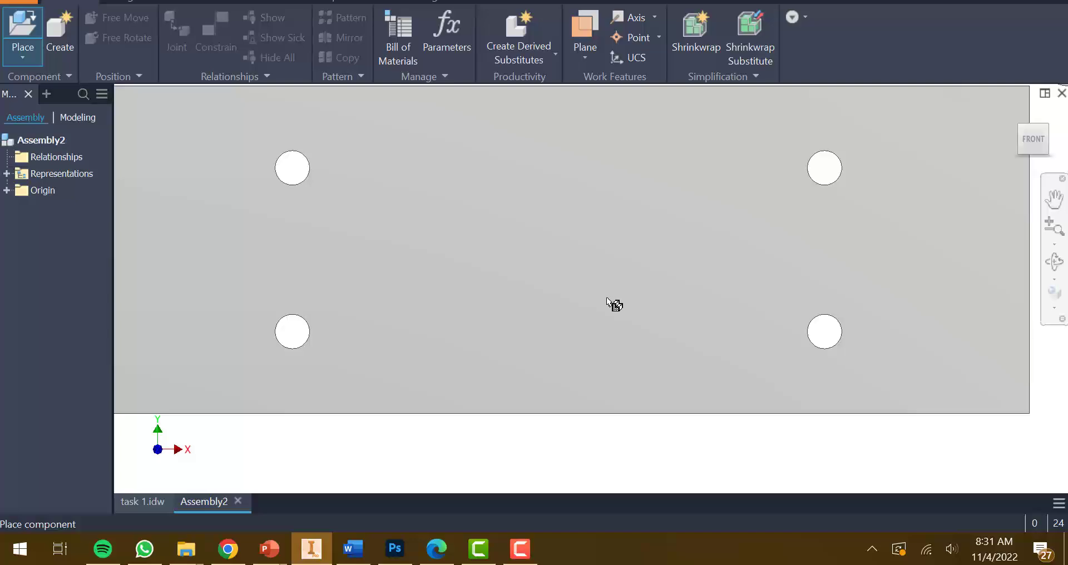
{"action": "left_click", "coordinate": [633, 351]}
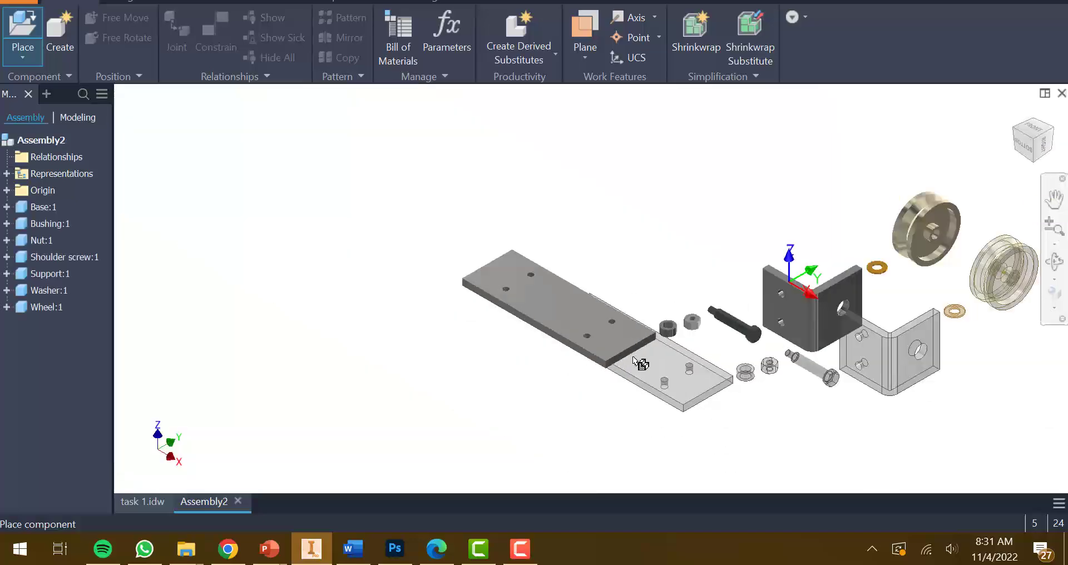
{"action": "right_click", "coordinate": [740, 396]}
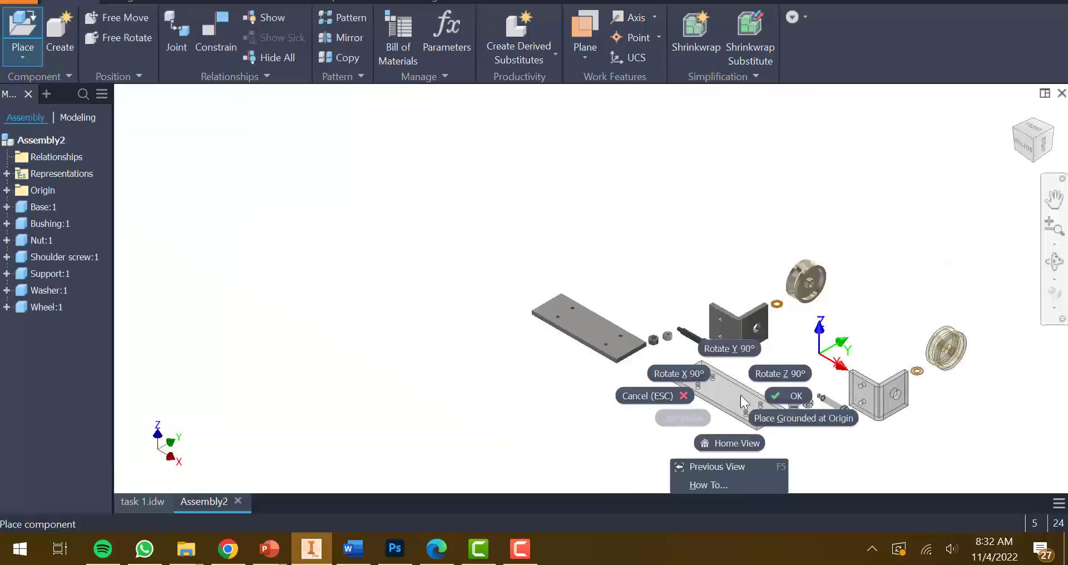
{"action": "left_click", "coordinate": [776, 397]}
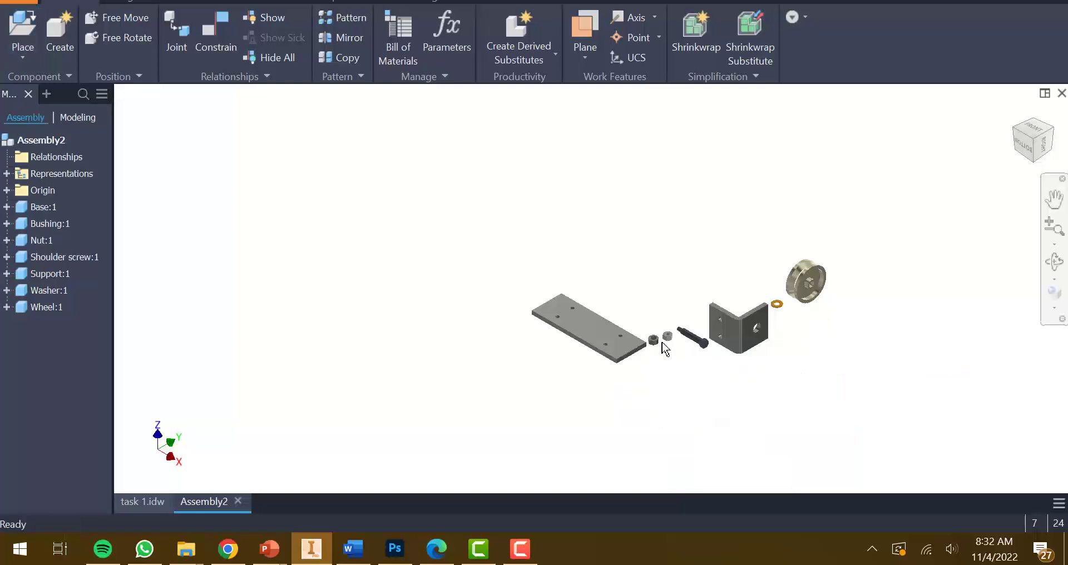
{"action": "scroll", "coordinate": [665, 348], "scroll_direction": "down", "scroll_amount": 5}
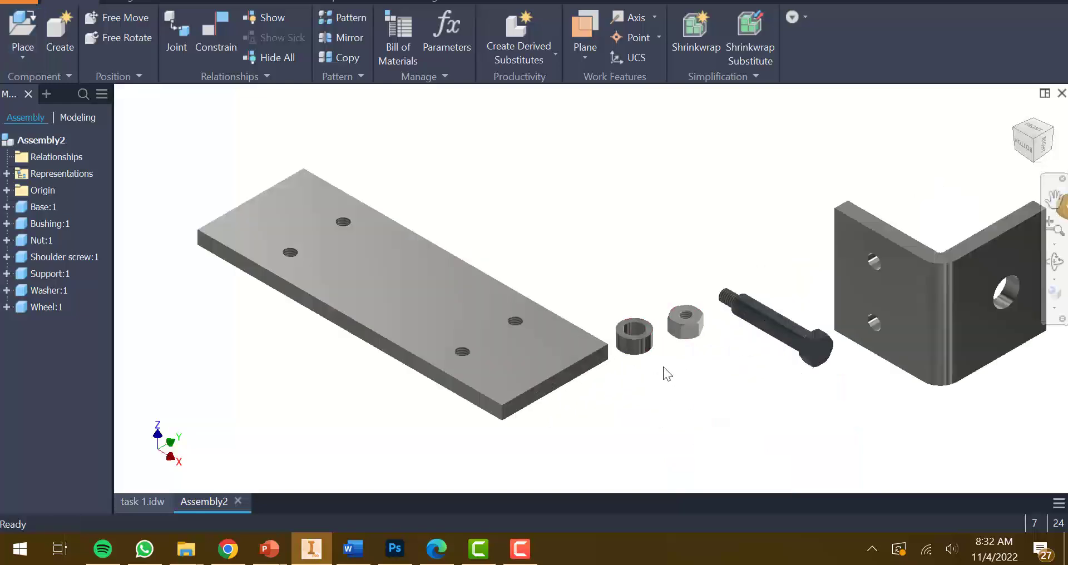
{"action": "scroll", "coordinate": [628, 416], "scroll_direction": "up", "scroll_amount": 2}
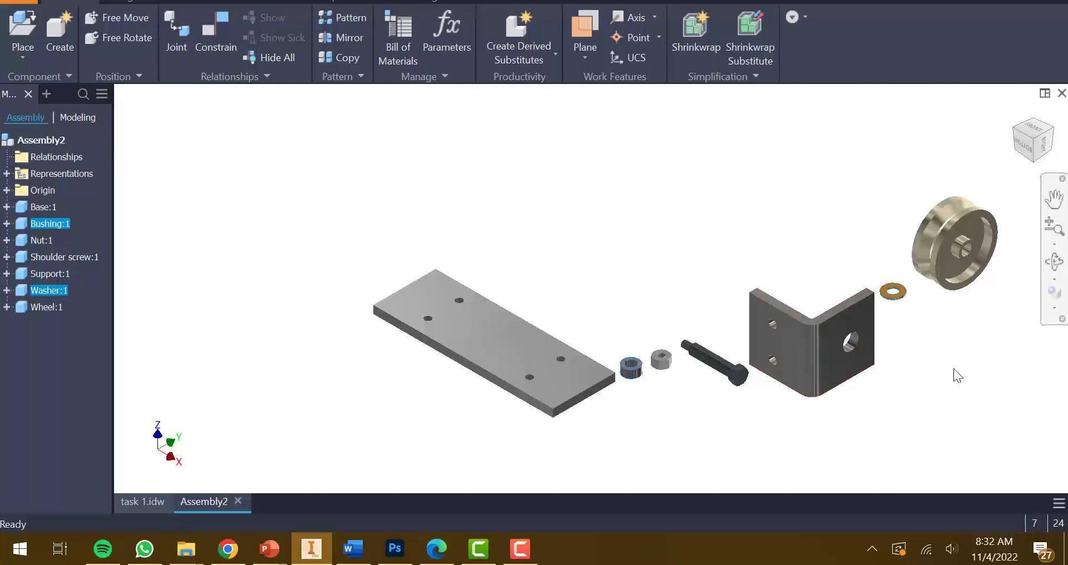
Step: Duplicate the Bushing, Support and Washer in the assembly by copying and pasting them together
{"action": "right_click", "coordinate": [817, 343]}
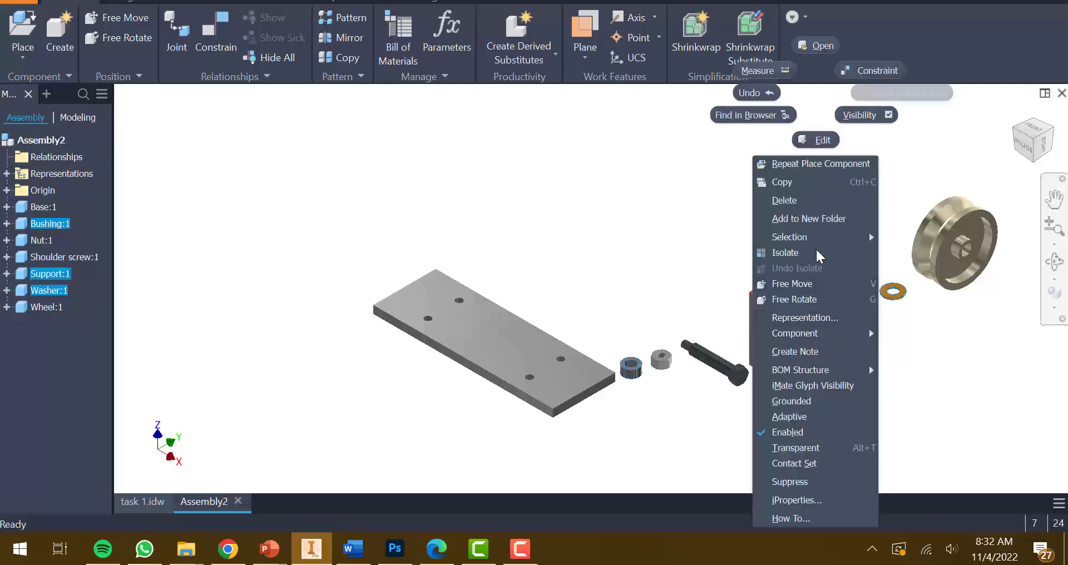
{"action": "left_click", "coordinate": [808, 184]}
{"action": "right_click", "coordinate": [636, 177]}
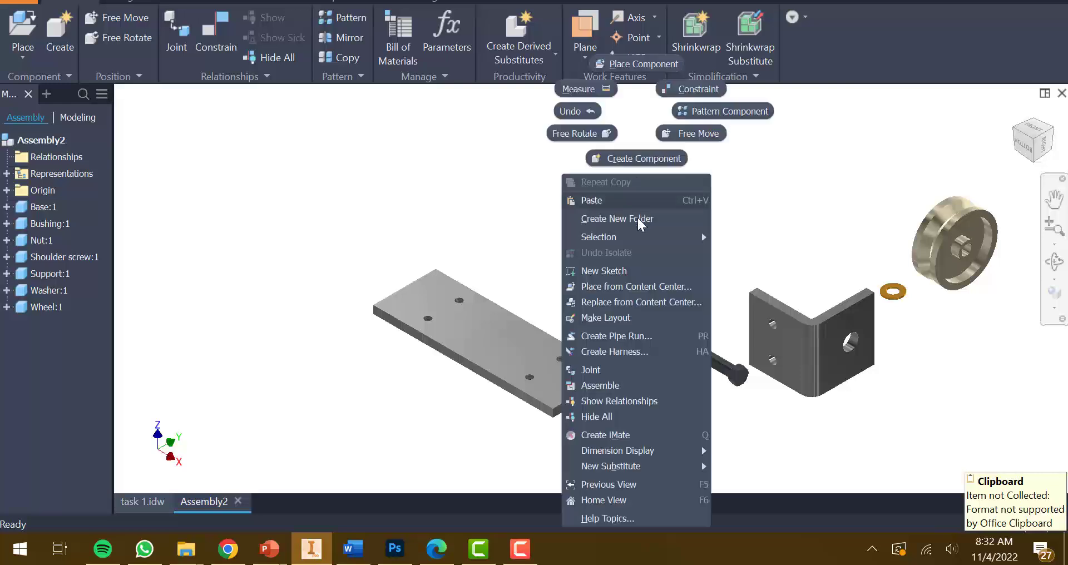
{"action": "left_click", "coordinate": [637, 203]}
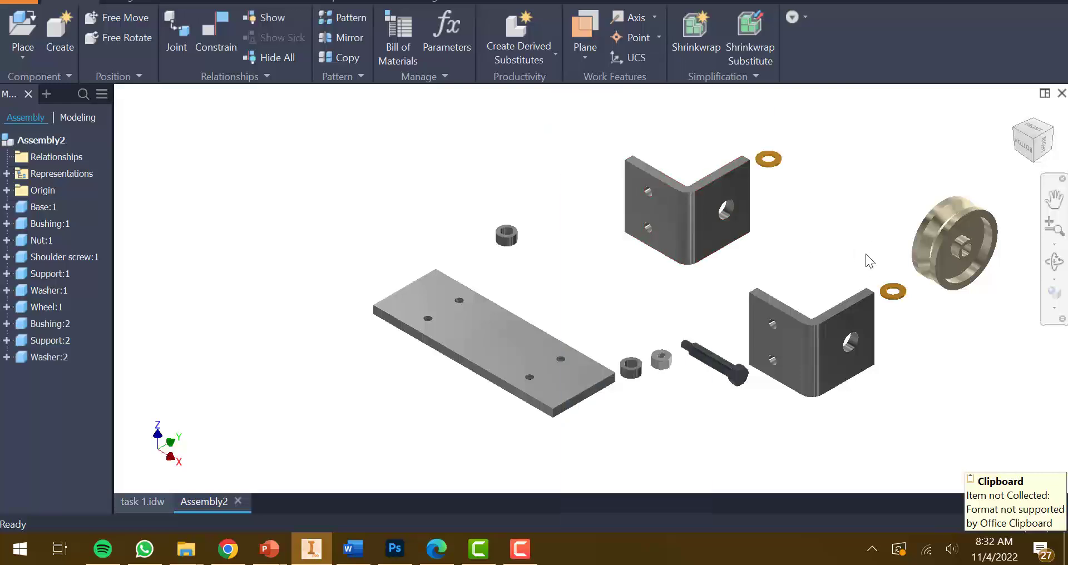
Step: Shift the Base plate slightly away from the other parts and ground it, testing that it holds its position
{"action": "left_click_drag", "start_coordinate": [525, 411], "coordinate": [489, 368]}
{"action": "right_click", "coordinate": [491, 379]}
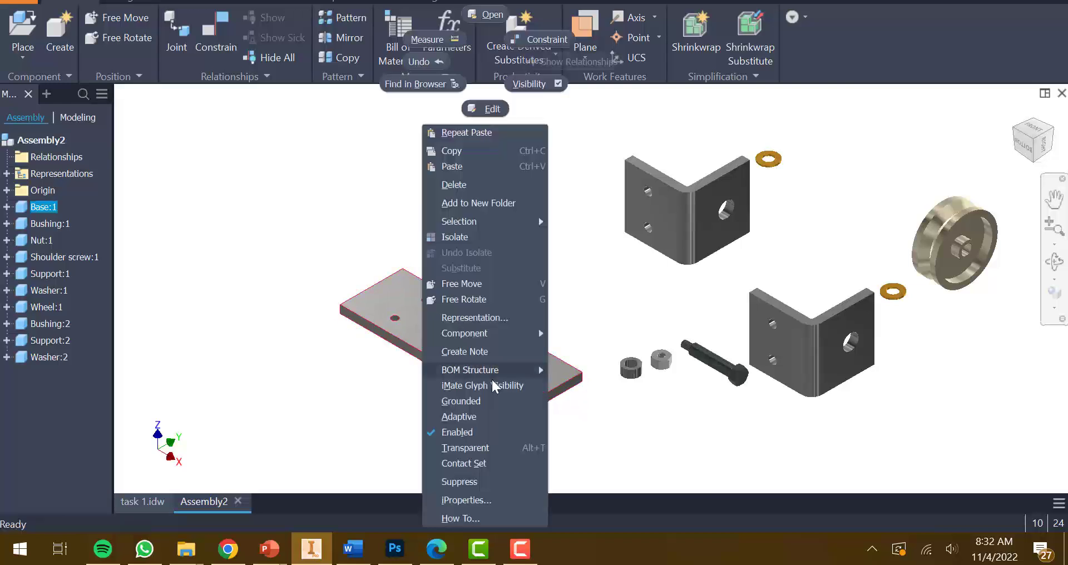
{"action": "left_click", "coordinate": [475, 402]}
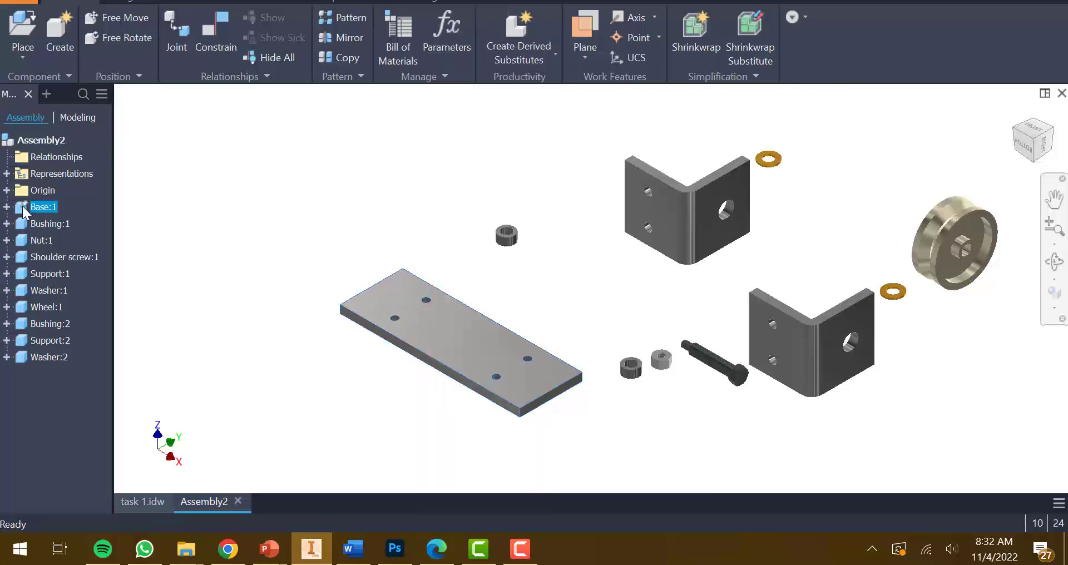
{"action": "left_click_drag", "start_coordinate": [430, 339], "coordinate": [478, 359]}
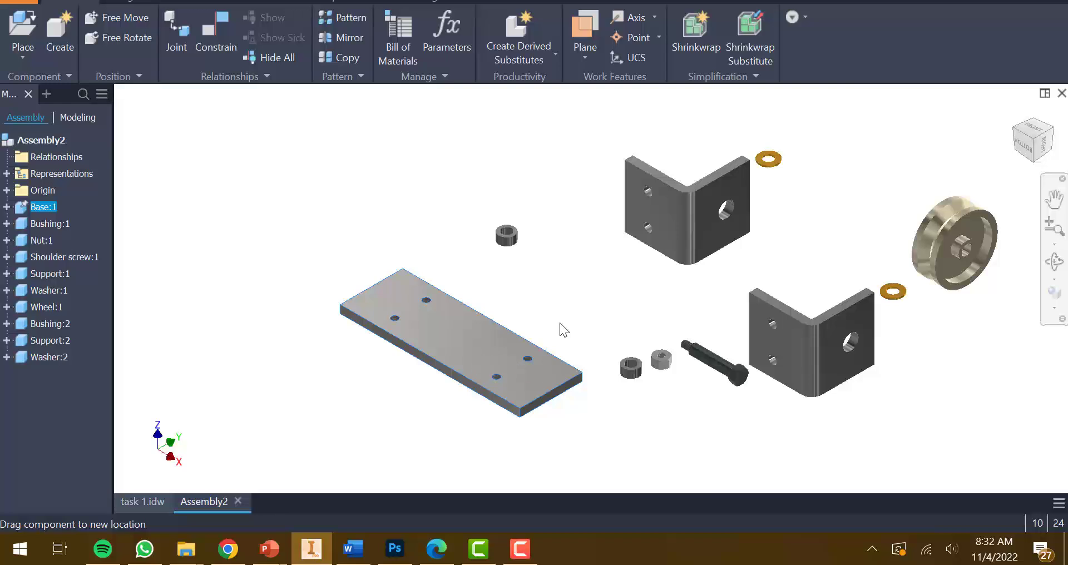
Step: Move Support:1 above the far end of the Base and free-rotate it so its two-hole flange lies roughly flat
{"action": "left_click_drag", "start_coordinate": [834, 352], "coordinate": [417, 236]}
{"action": "left_click", "coordinate": [125, 37]}
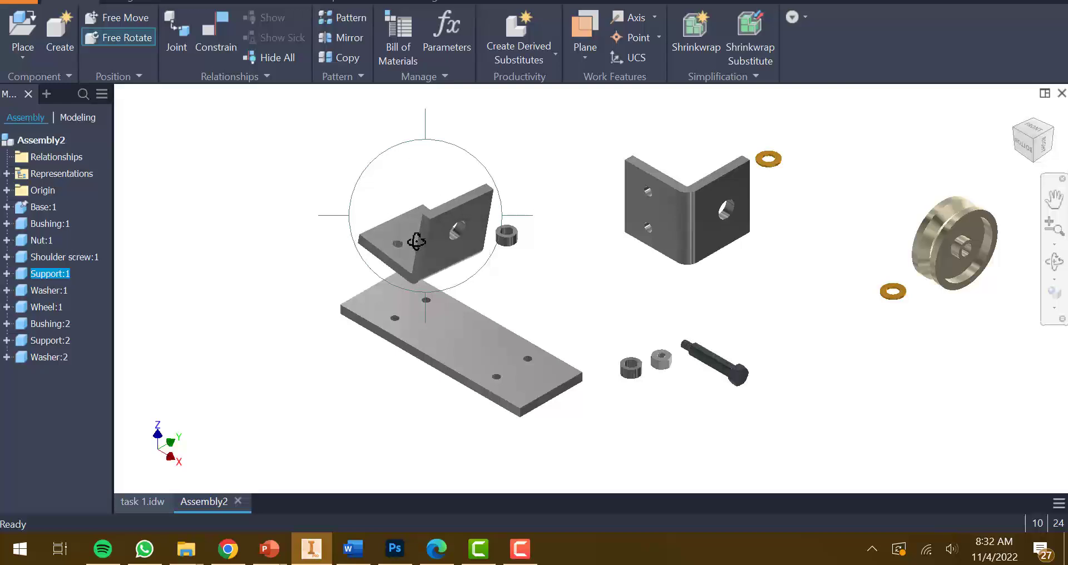
{"action": "right_click", "coordinate": [435, 212]}
{"action": "left_click", "coordinate": [492, 210]}
Step: Move Support:2 beside the Base and free-rotate it so its two-hole flange faces down, opposite to Support:1
{"action": "left_click_drag", "start_coordinate": [720, 217], "coordinate": [607, 290]}
{"action": "left_click", "coordinate": [127, 37]}
{"action": "right_click", "coordinate": [656, 257]}
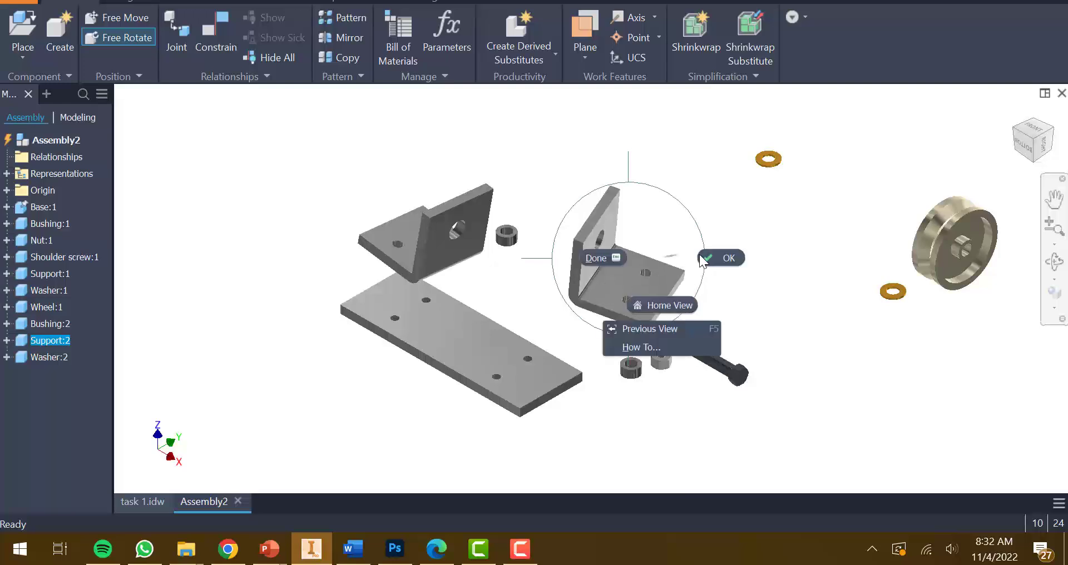
{"action": "left_click", "coordinate": [725, 254]}
Step: Mate the axis of Support:2's front flange hole with the front threaded hole at the near end of the Base
{"action": "left_click", "coordinate": [222, 20]}
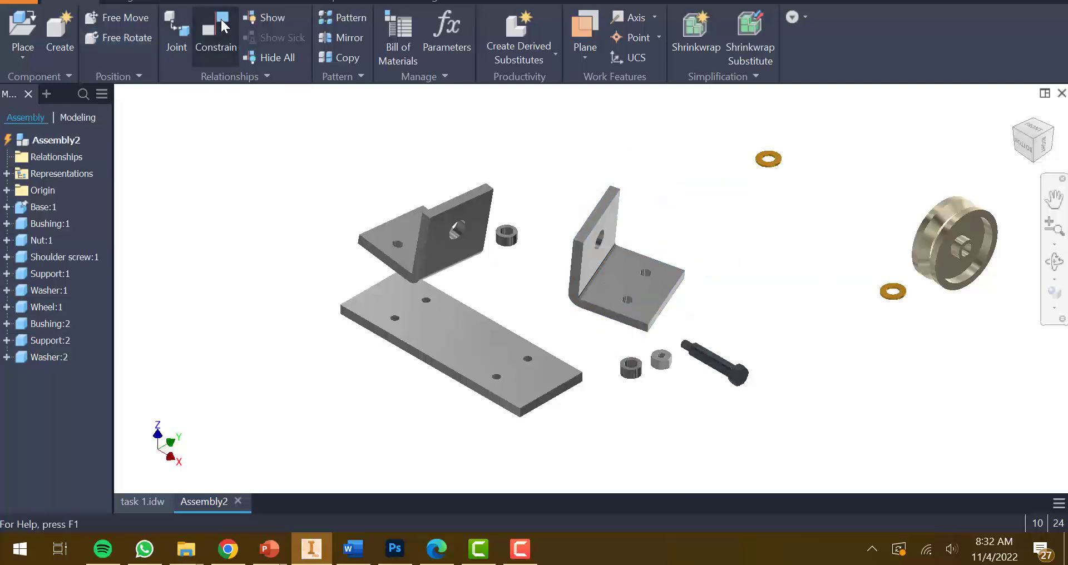
{"action": "scroll", "coordinate": [556, 392], "scroll_direction": "up", "scroll_amount": 5}
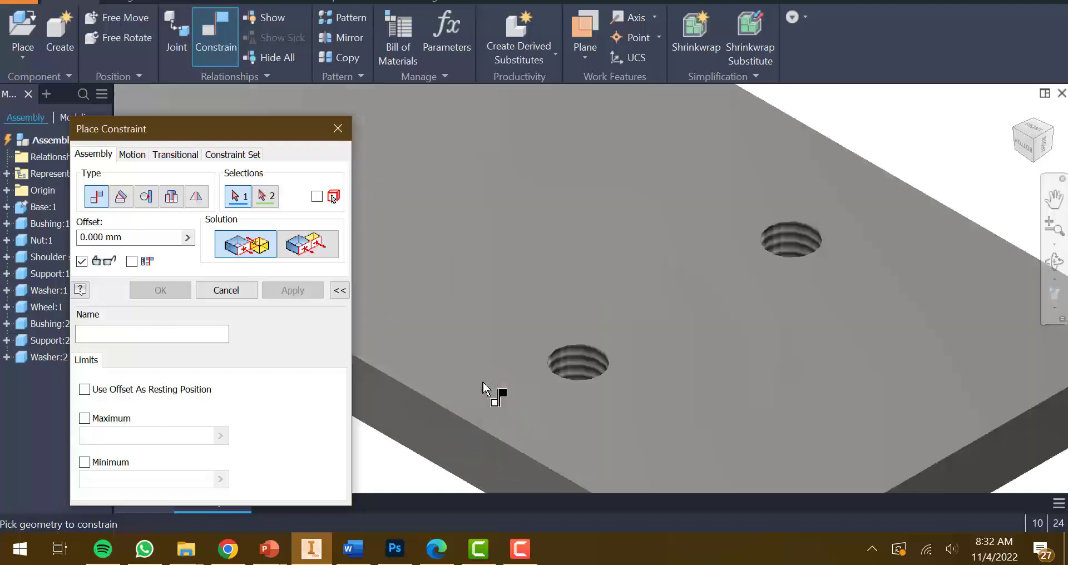
{"action": "left_click", "coordinate": [593, 369]}
{"action": "scroll", "coordinate": [564, 423], "scroll_direction": "down", "scroll_amount": 3}
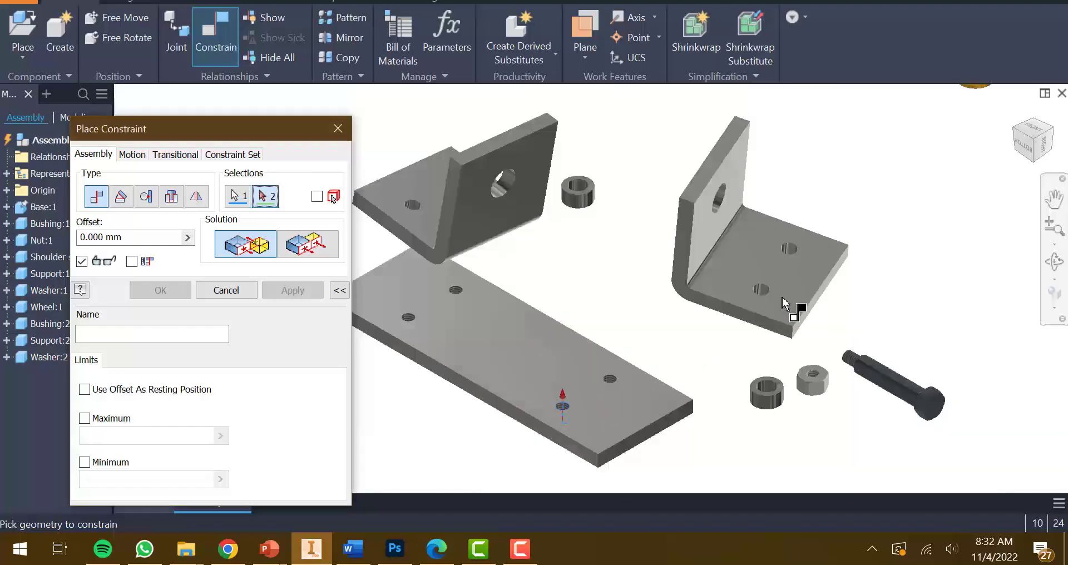
{"action": "scroll", "coordinate": [784, 304], "scroll_direction": "up", "scroll_amount": 6}
{"action": "left_click", "coordinate": [745, 300]}
{"action": "scroll", "coordinate": [743, 297], "scroll_direction": "down", "scroll_amount": 10}
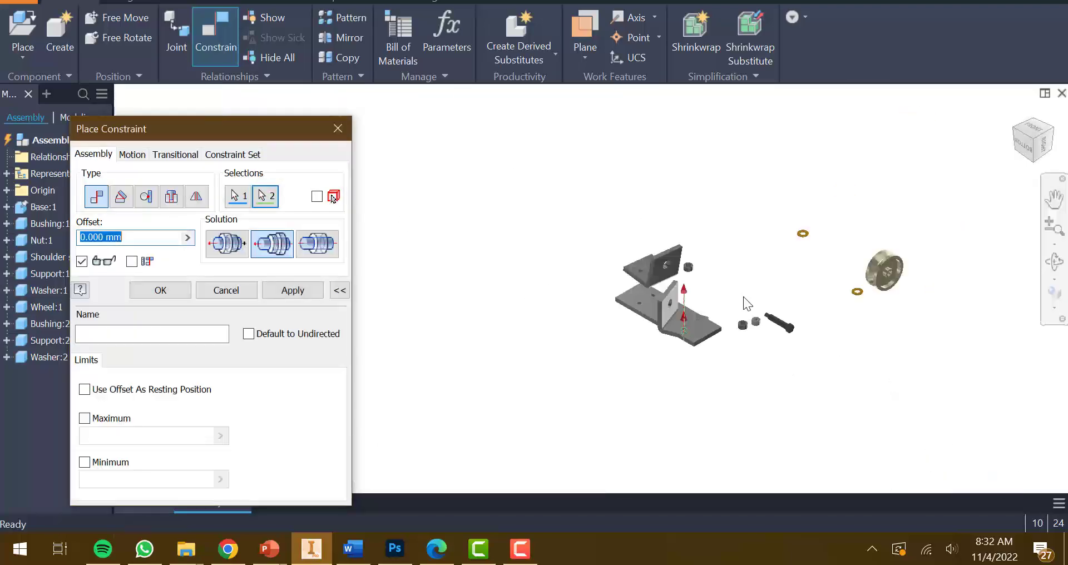
{"action": "scroll", "coordinate": [743, 298], "scroll_direction": "up", "scroll_amount": 5}
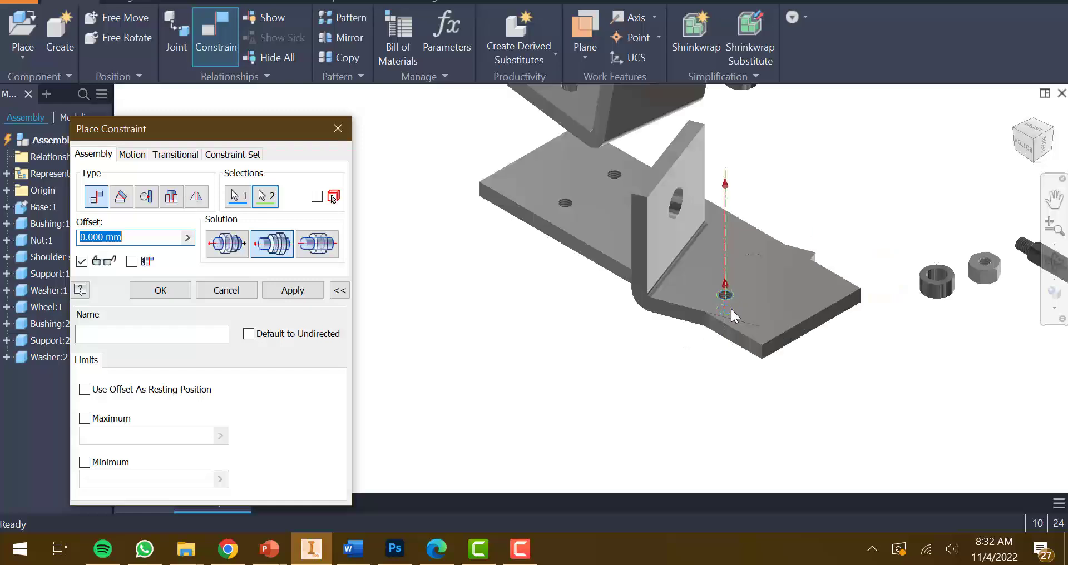
{"action": "left_click", "coordinate": [287, 291]}
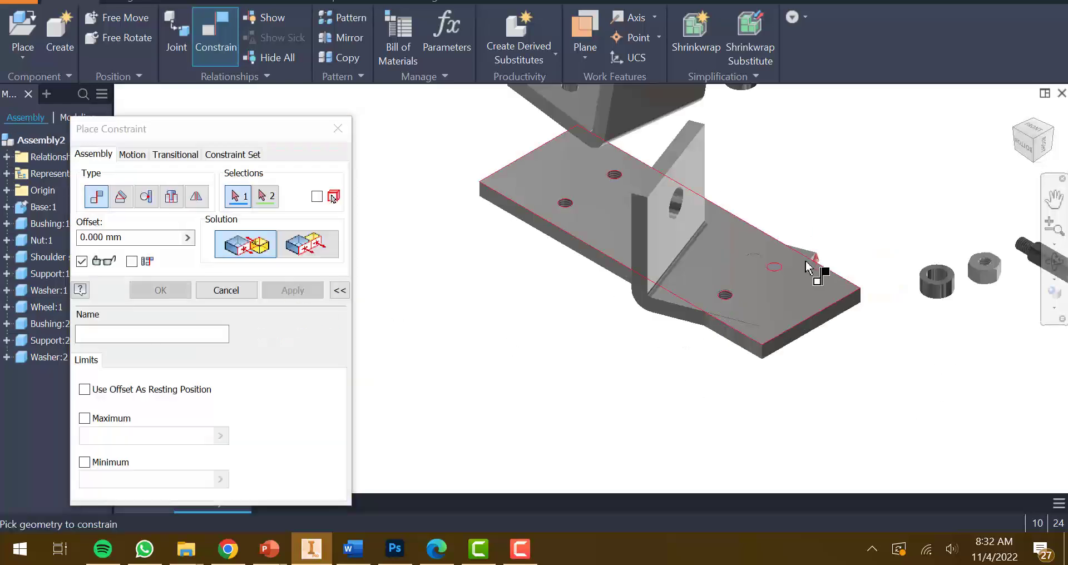
Step: Leave the constraint command and pull Support:2 up clear of the Base to expose the remaining holes
{"action": "scroll", "coordinate": [776, 267], "scroll_direction": "up", "scroll_amount": 6}
{"action": "scroll", "coordinate": [769, 265], "scroll_direction": "down", "scroll_amount": 6}
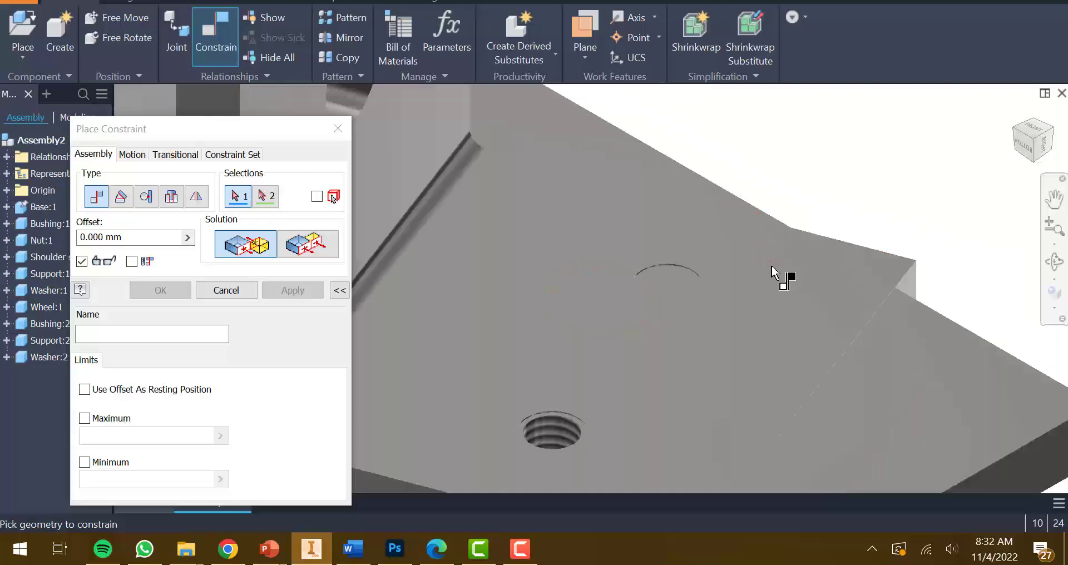
{"action": "key", "text": "Escape"}
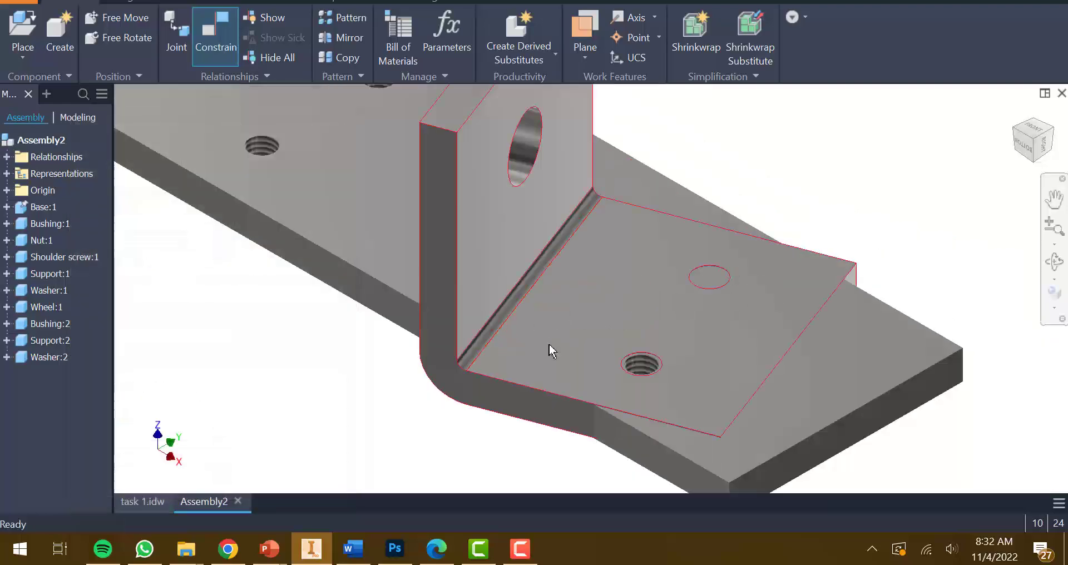
{"action": "left_click_drag", "start_coordinate": [551, 350], "coordinate": [538, 177]}
{"action": "scroll", "coordinate": [511, 324], "scroll_direction": "down", "scroll_amount": 3}
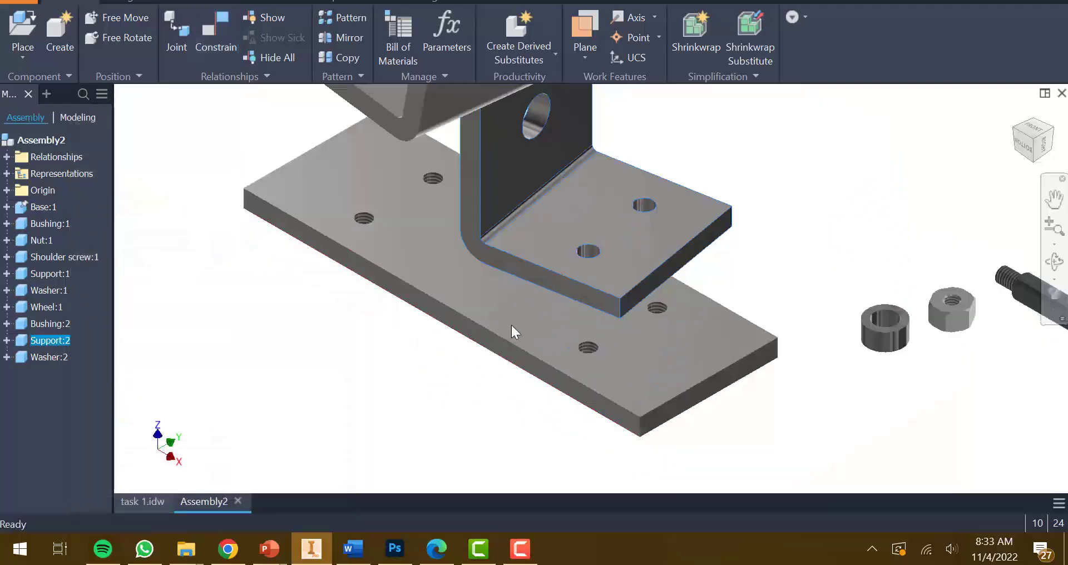
Step: Mate the axis of Support:2's rear flange hole with the matching rear threaded hole in the Base
{"action": "left_click", "coordinate": [216, 39]}
{"action": "scroll", "coordinate": [645, 209], "scroll_direction": "up", "scroll_amount": 5}
{"action": "left_click", "coordinate": [639, 208]}
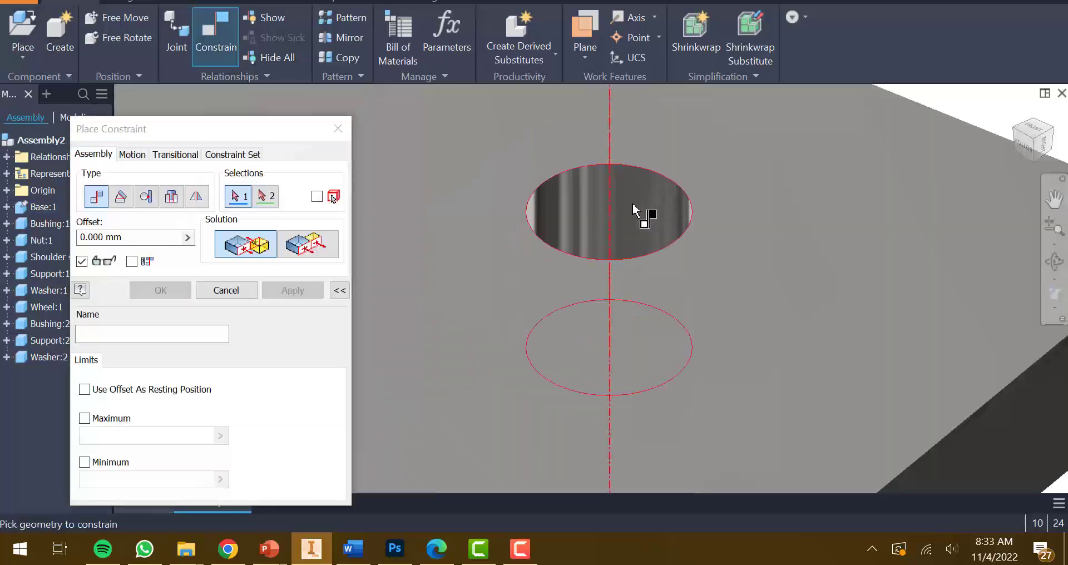
{"action": "scroll", "coordinate": [633, 222], "scroll_direction": "down", "scroll_amount": 4}
{"action": "scroll", "coordinate": [672, 362], "scroll_direction": "up", "scroll_amount": 5}
{"action": "left_click", "coordinate": [614, 330]}
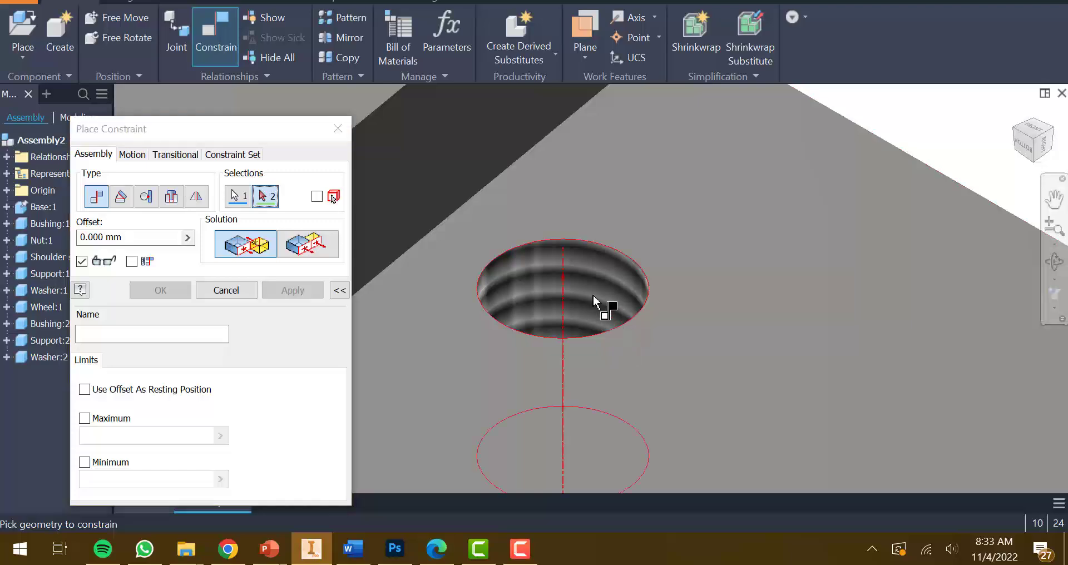
{"action": "scroll", "coordinate": [603, 302], "scroll_direction": "down", "scroll_amount": 4}
{"action": "scroll", "coordinate": [616, 322], "scroll_direction": "down", "scroll_amount": 3}
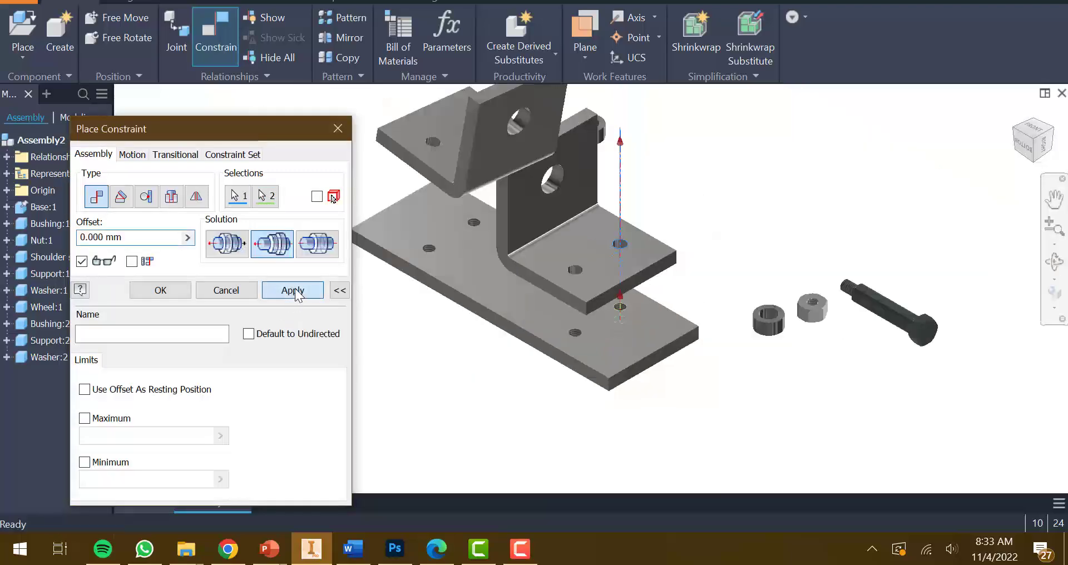
{"action": "left_click", "coordinate": [291, 290]}
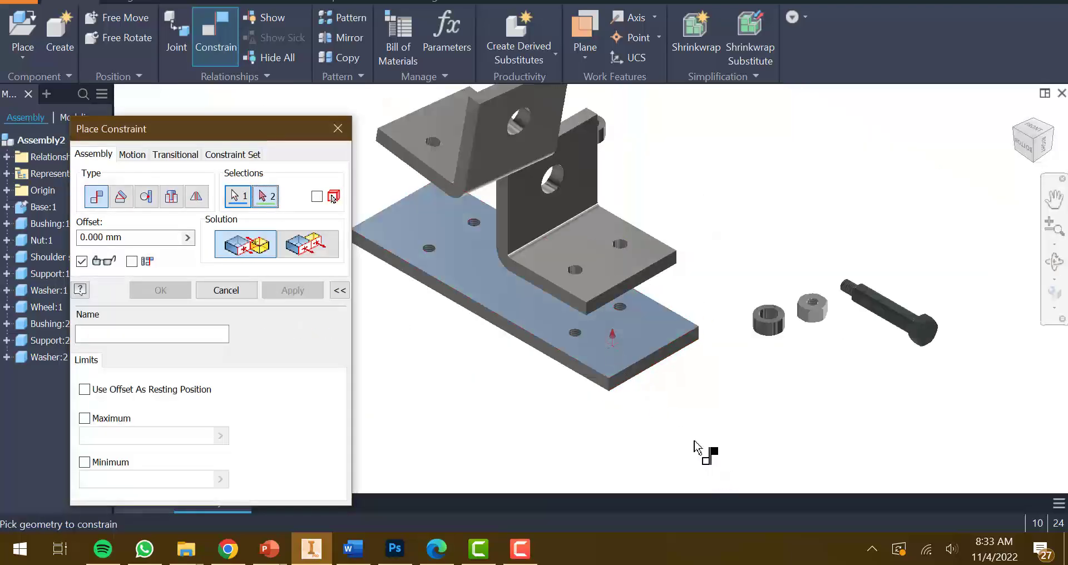
Step: Mate the underside of Support:2's flange with the top face of the Base at 0 mm offset
{"action": "middle_click_drag", "start_coordinate": [673, 420], "coordinate": [648, 350], "text": "shift"}
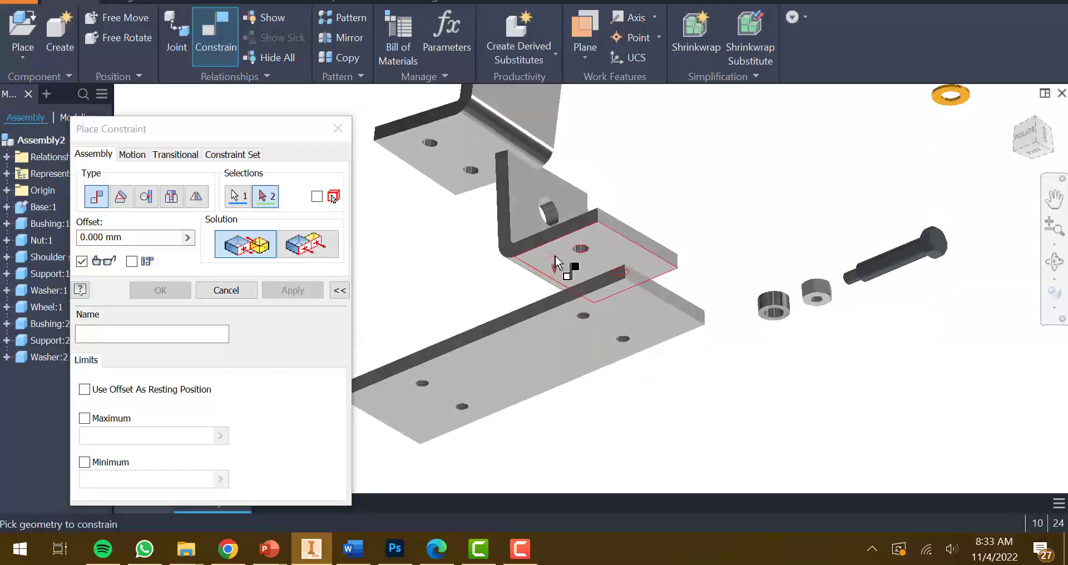
{"action": "left_click", "coordinate": [567, 298]}
{"action": "middle_click_drag", "start_coordinate": [539, 325], "coordinate": [573, 366], "text": "shift"}
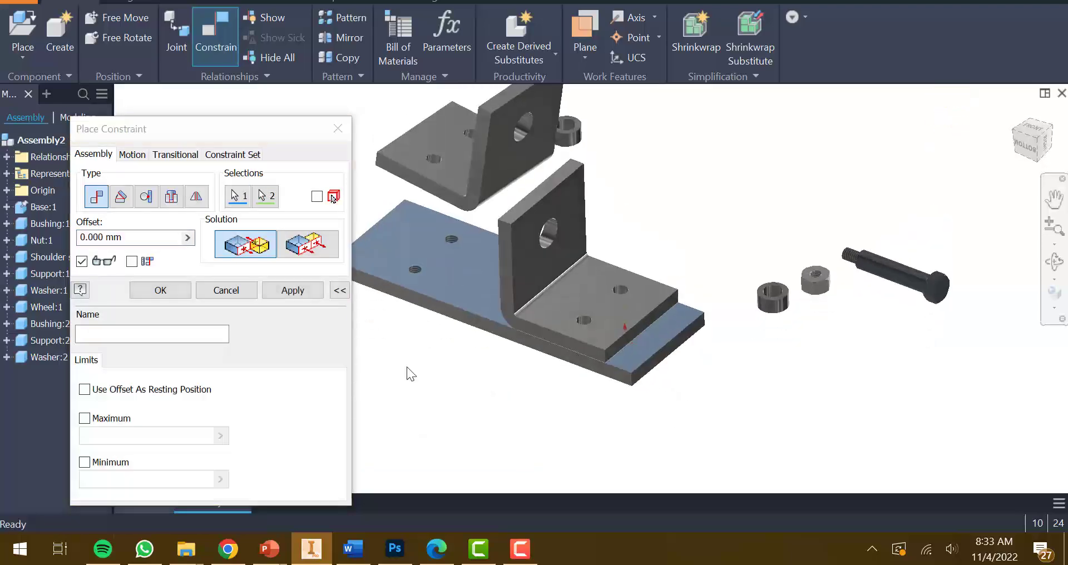
{"action": "left_click", "coordinate": [289, 290]}
Step: Mate the axis of Support:1's front flange hole with the front threaded hole at the far end of the Base
{"action": "scroll", "coordinate": [778, 445], "scroll_direction": "down", "scroll_amount": 3}
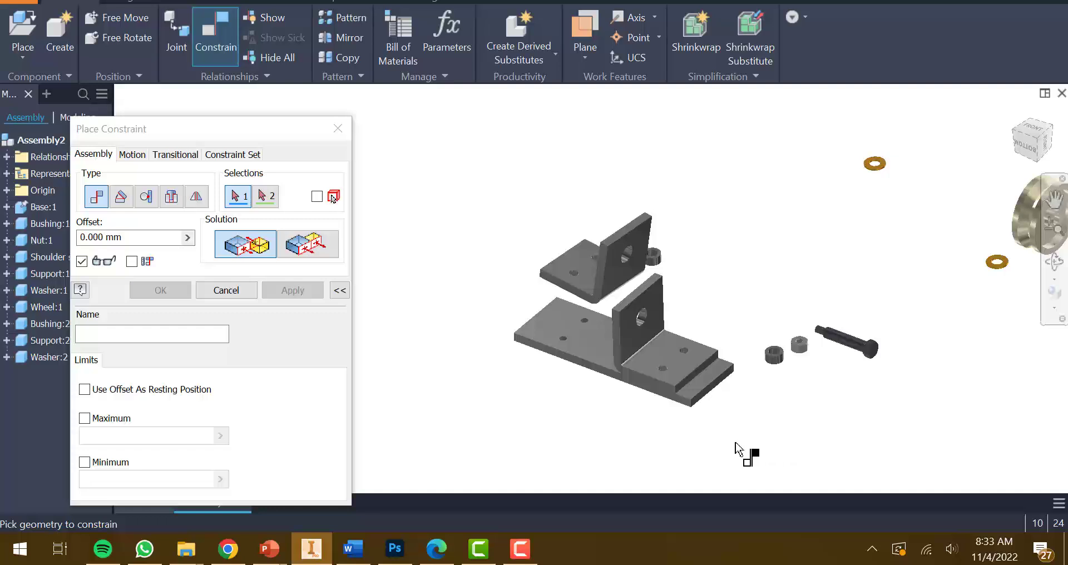
{"action": "scroll", "coordinate": [567, 289], "scroll_direction": "up", "scroll_amount": 5}
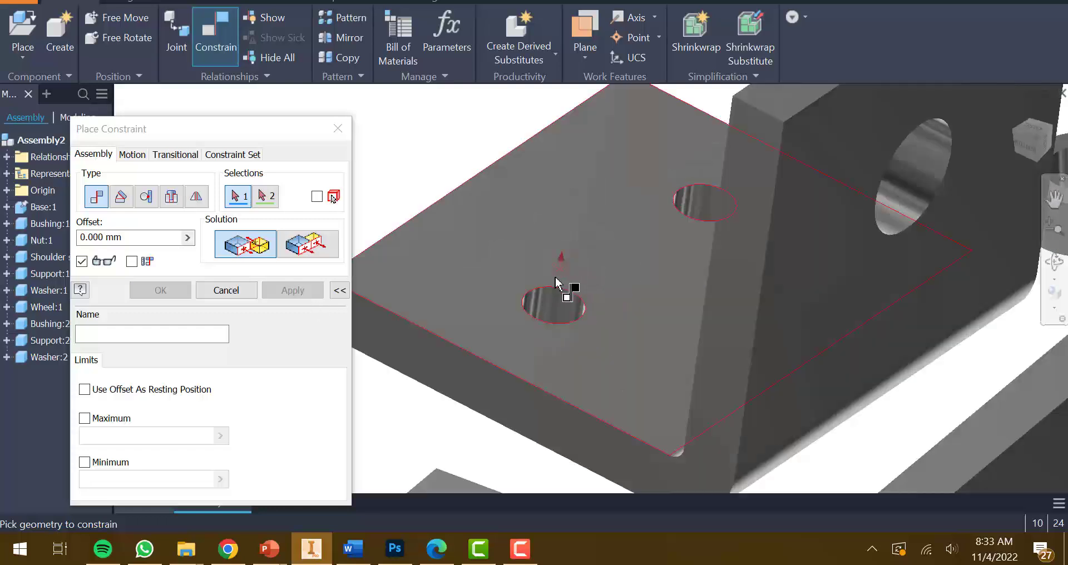
{"action": "left_click", "coordinate": [556, 309]}
{"action": "scroll", "coordinate": [584, 374], "scroll_direction": "down", "scroll_amount": 3}
{"action": "scroll", "coordinate": [609, 386], "scroll_direction": "up", "scroll_amount": 4}
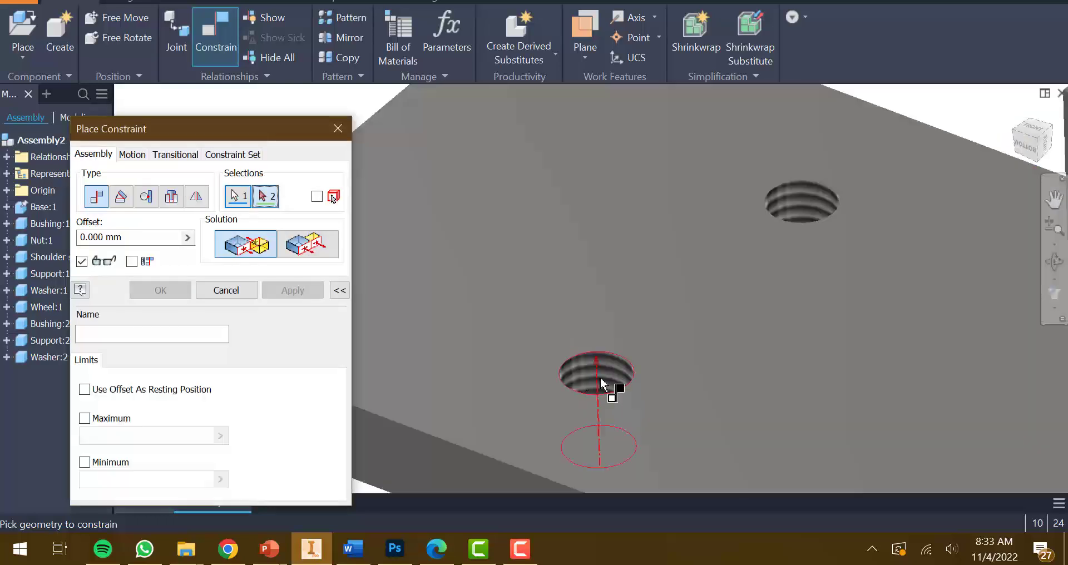
{"action": "left_click", "coordinate": [602, 370]}
{"action": "scroll", "coordinate": [596, 374], "scroll_direction": "down", "scroll_amount": 5}
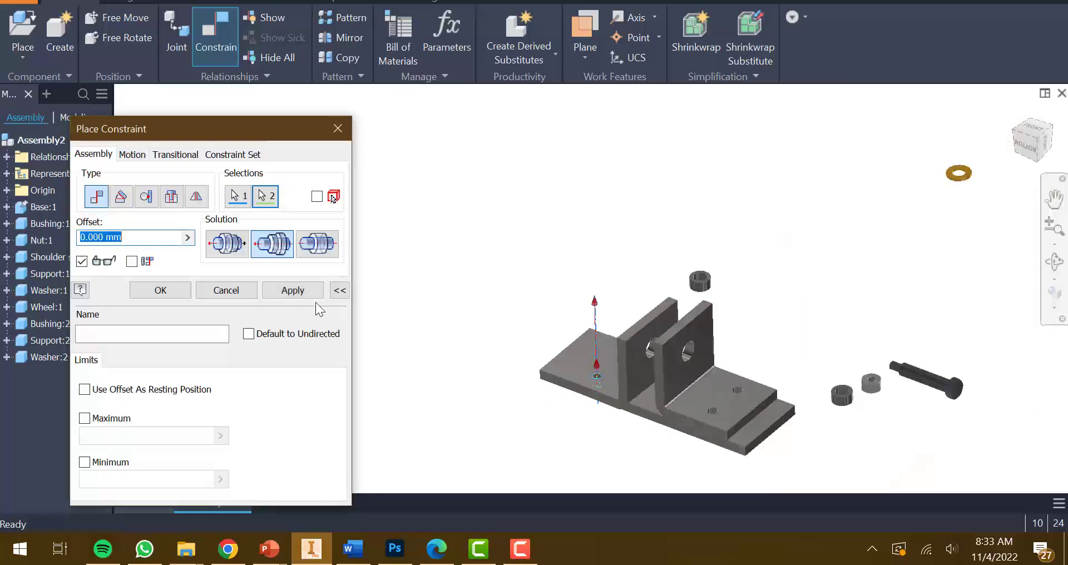
{"action": "left_click", "coordinate": [304, 292]}
{"action": "key", "text": "Escape"}
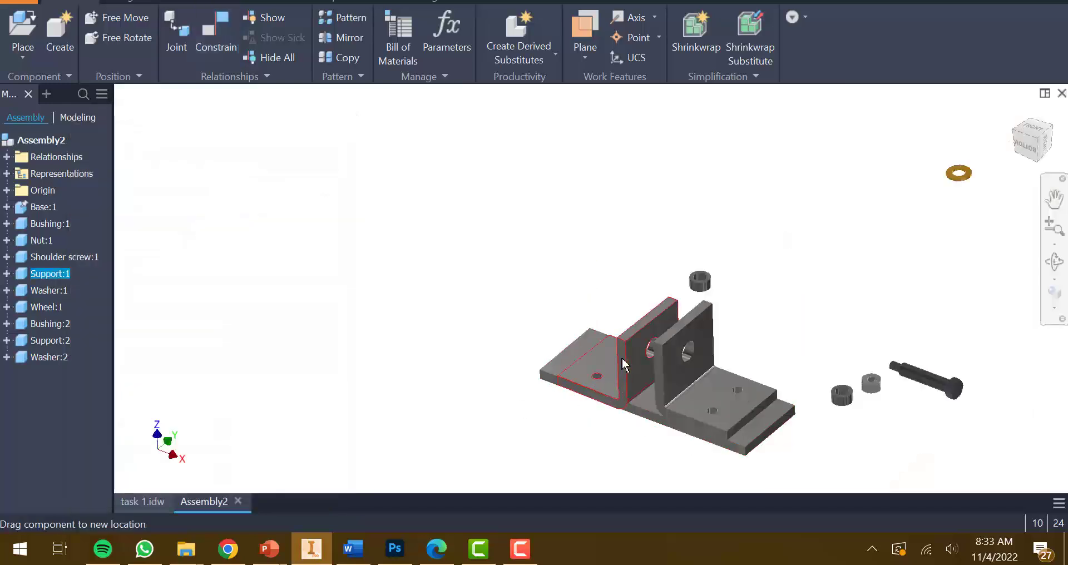
Step: Raise Support:1 off the Base, then seat it with an Insert constraint between its rear flange hole and the Base's rear hole
{"action": "left_click_drag", "start_coordinate": [623, 362], "coordinate": [629, 278]}
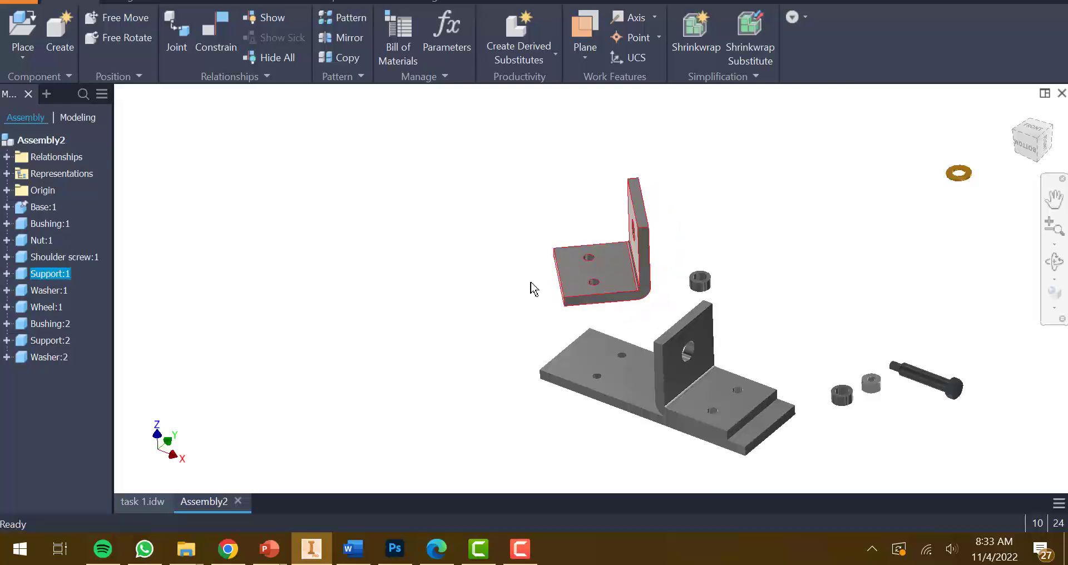
{"action": "left_click", "coordinate": [205, 27]}
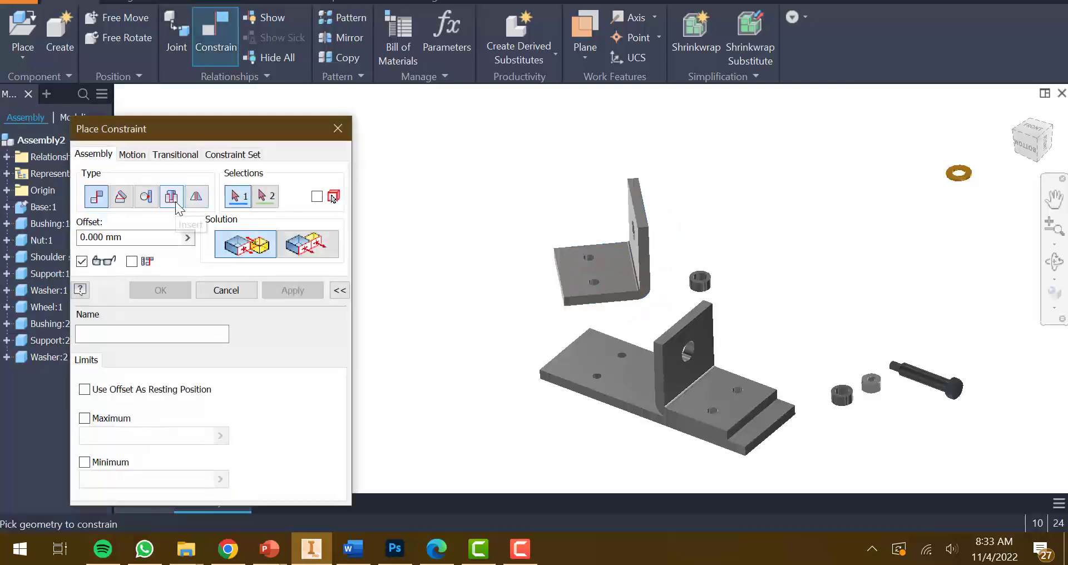
{"action": "left_click", "coordinate": [172, 197]}
{"action": "scroll", "coordinate": [638, 365], "scroll_direction": "up", "scroll_amount": 5}
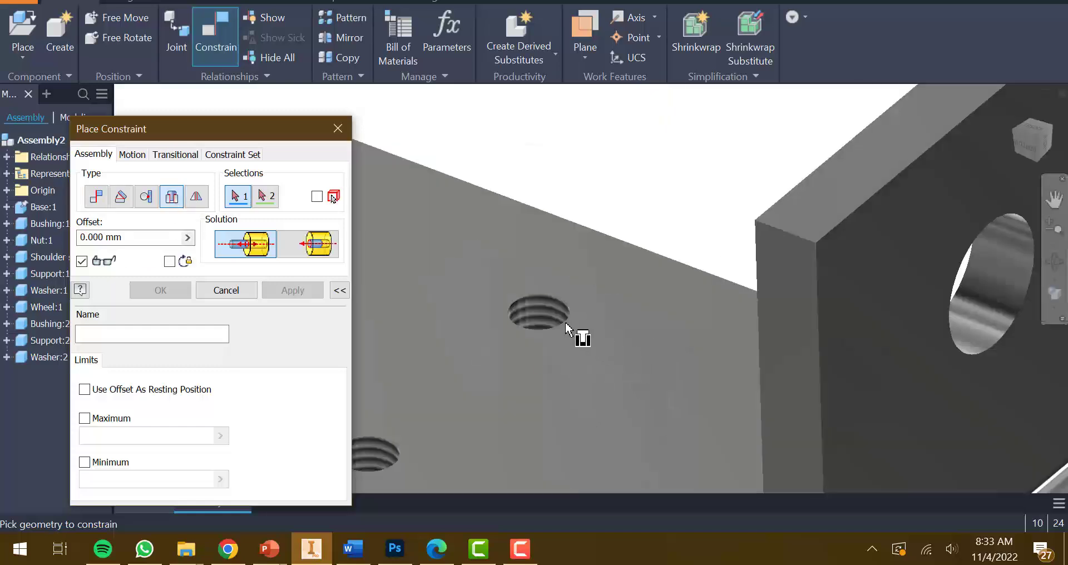
{"action": "left_click", "coordinate": [553, 321]}
{"action": "scroll", "coordinate": [593, 423], "scroll_direction": "down", "scroll_amount": 5}
{"action": "middle_click_drag", "start_coordinate": [594, 410], "coordinate": [556, 429], "text": "shift"}
{"action": "scroll", "coordinate": [572, 372], "scroll_direction": "up", "scroll_amount": 5}
{"action": "left_click", "coordinate": [560, 342]}
{"action": "scroll", "coordinate": [549, 362], "scroll_direction": "down", "scroll_amount": 5}
{"action": "left_click", "coordinate": [295, 290]}
{"action": "left_click", "coordinate": [226, 290]}
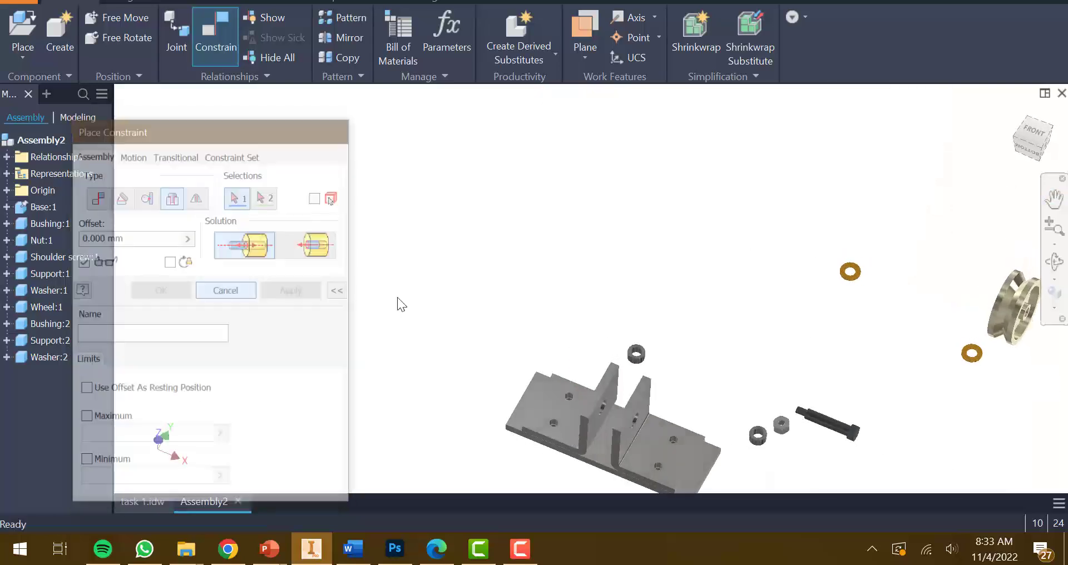
{"action": "scroll", "coordinate": [598, 296], "scroll_direction": "down", "scroll_amount": 3}
{"action": "mouse_move", "coordinate": [662, 422]}
{"action": "middle_mouse_down", "text": "shift"}
{"action": "mouse_move", "coordinate": [682, 409]}
{"action": "mouse_move", "coordinate": [648, 417]}
{"action": "mouse_move", "coordinate": [643, 405]}
{"action": "mouse_move", "coordinate": [660, 405]}
{"action": "middle_mouse_up", "text": "shift"}
{"action": "scroll", "coordinate": [617, 363], "scroll_direction": "up", "scroll_amount": 5}
{"action": "scroll", "coordinate": [617, 366], "scroll_direction": "up", "scroll_amount": 3}
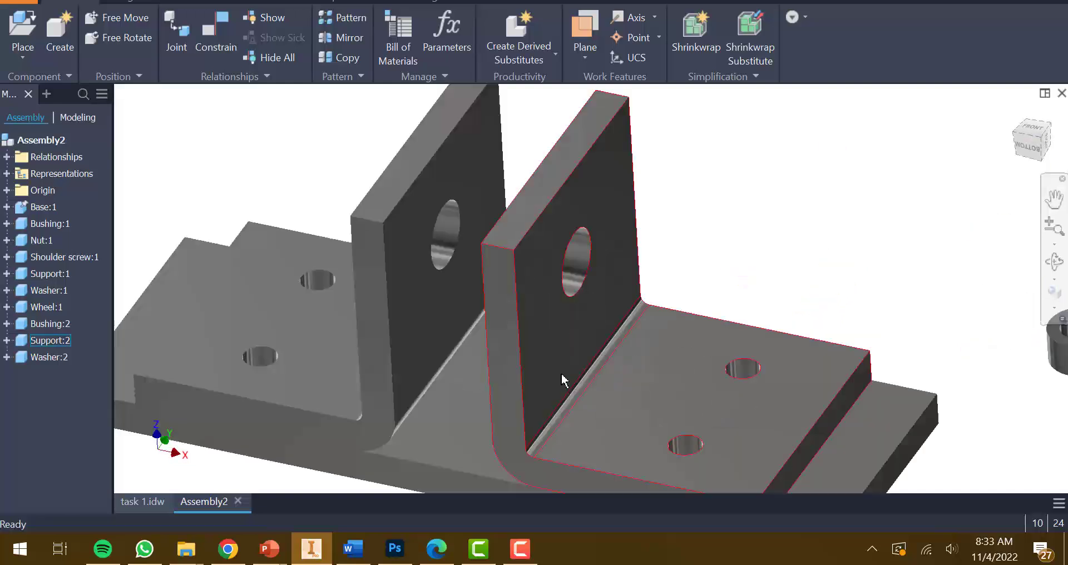
{"action": "scroll", "coordinate": [565, 377], "scroll_direction": "down", "scroll_amount": 2}
{"action": "middle_click_drag", "start_coordinate": [743, 418], "coordinate": [732, 398], "text": "shift"}
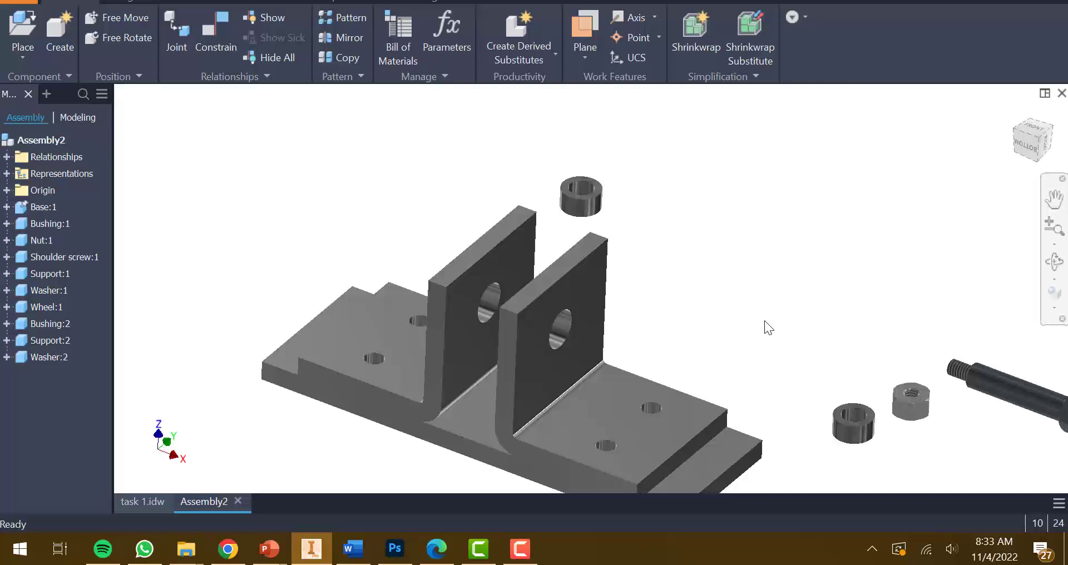
{"action": "scroll", "coordinate": [764, 320], "scroll_direction": "down", "scroll_amount": 5}
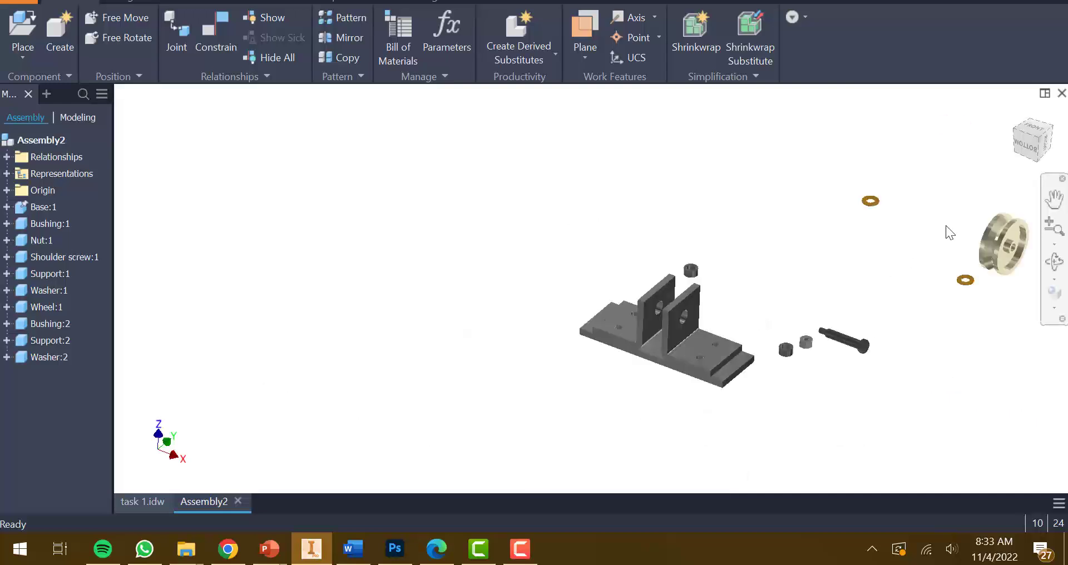
Step: Move the Wheel above the supports, then seat its hub end against a support's inner hole edge with an opposed Insert constraint at 0 mm offset
{"action": "left_click_drag", "start_coordinate": [998, 270], "coordinate": [690, 253]}
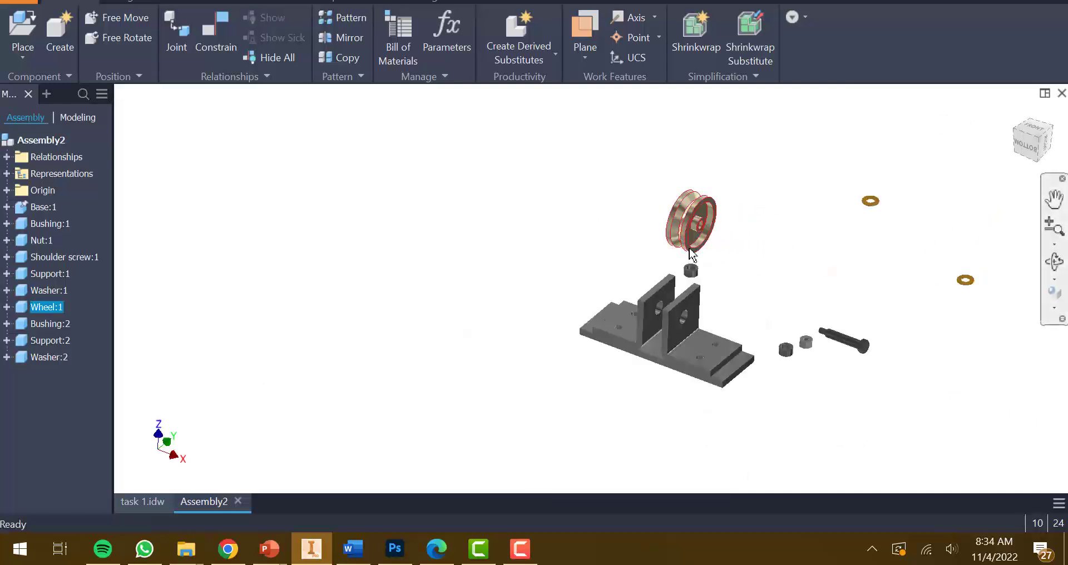
{"action": "scroll", "coordinate": [689, 253], "scroll_direction": "up", "scroll_amount": 5}
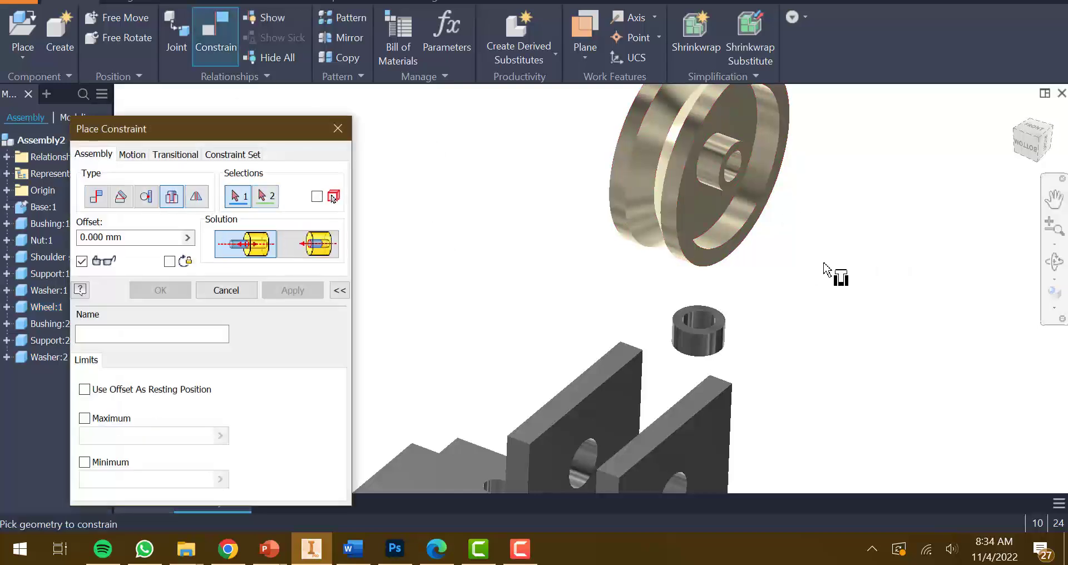
{"action": "left_click", "coordinate": [722, 193]}
{"action": "scroll", "coordinate": [842, 225], "scroll_direction": "down", "scroll_amount": 3}
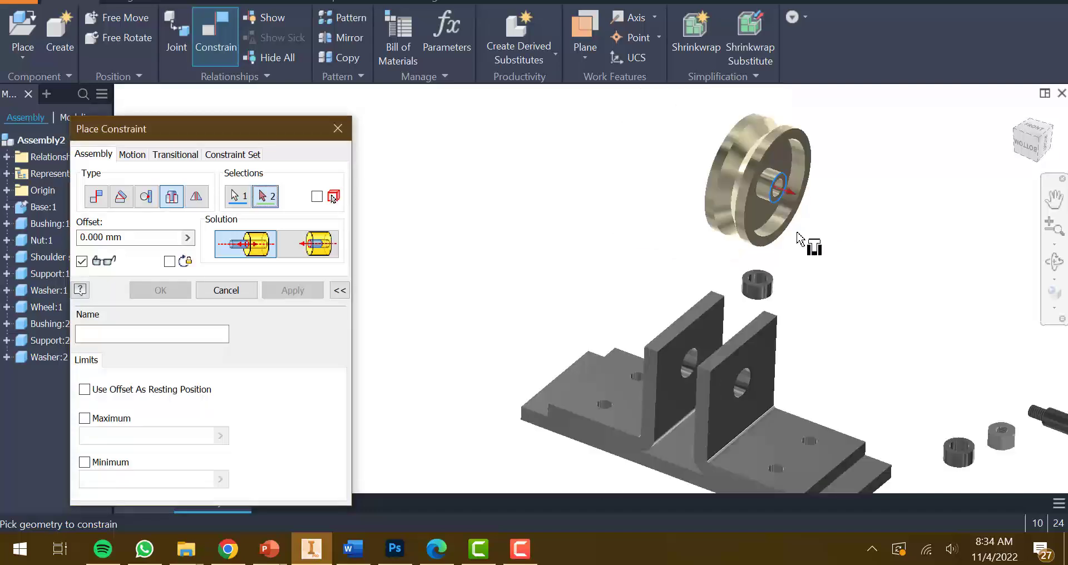
{"action": "left_click", "coordinate": [695, 356]}
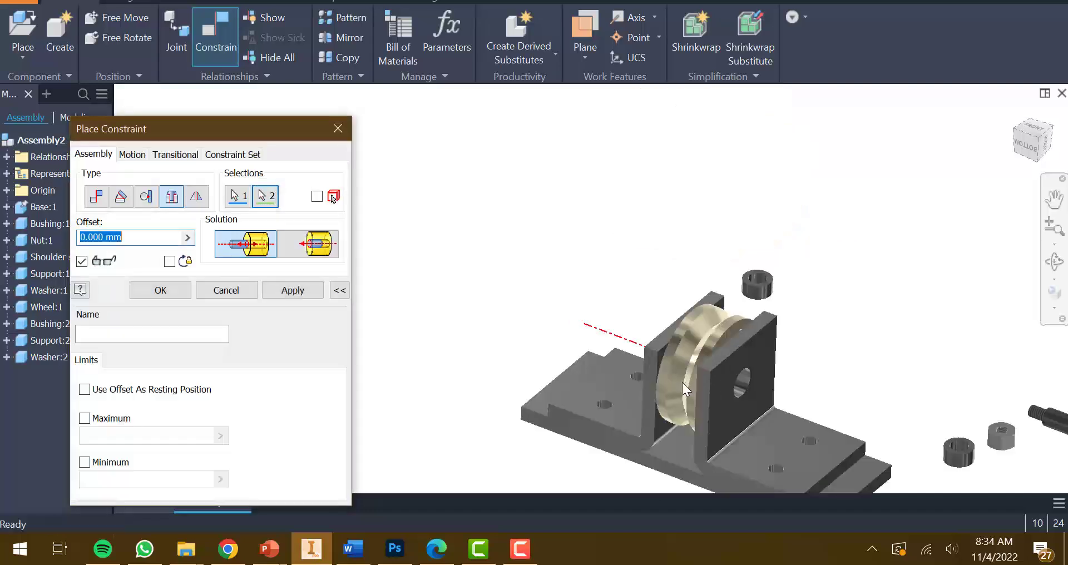
{"action": "scroll", "coordinate": [682, 382], "scroll_direction": "down", "scroll_amount": 3}
{"action": "left_click", "coordinate": [289, 294]}
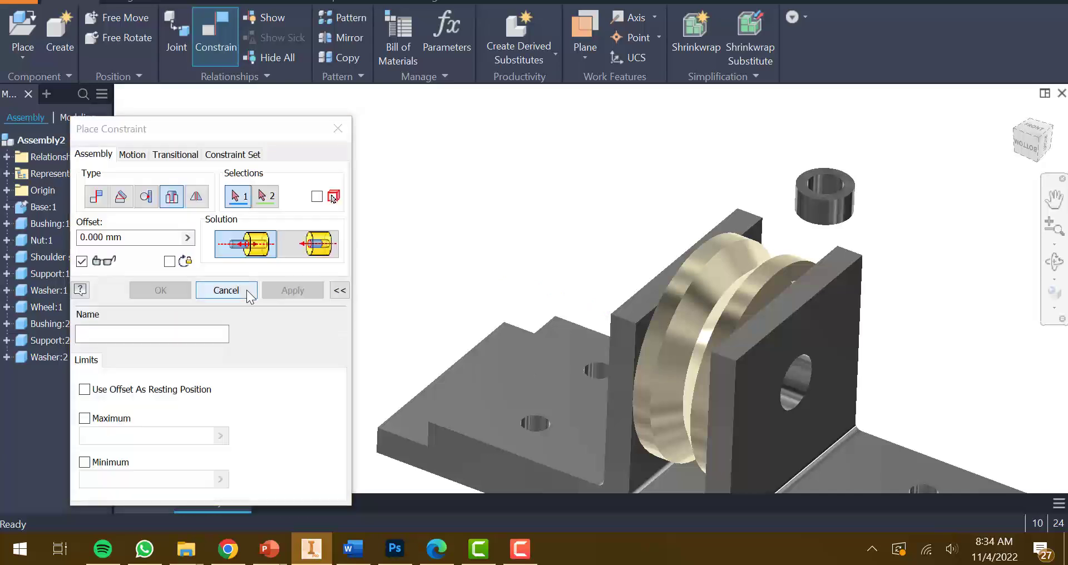
{"action": "left_click", "coordinate": [226, 290]}
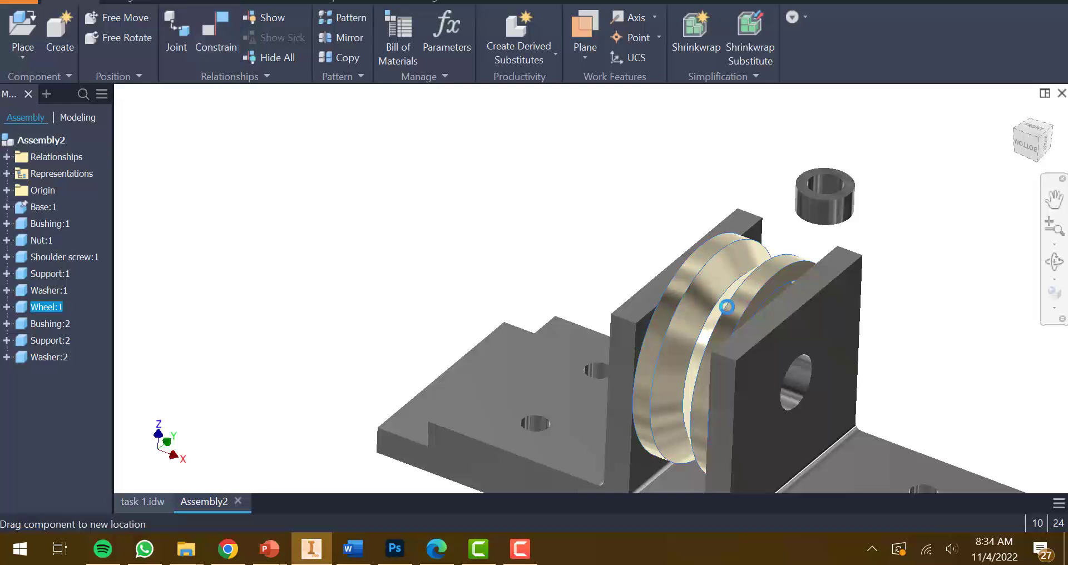
{"action": "left_click", "coordinate": [532, 230]}
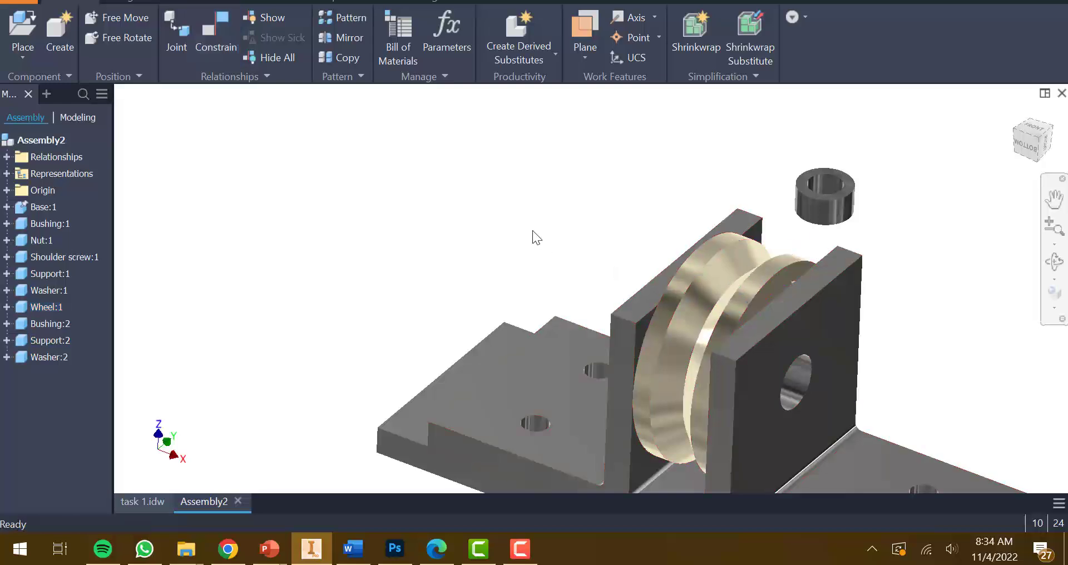
Step: Mate the axis of Bushing:2 with the axis of the adjacent support's wheel-axle hole at 0 mm offset
{"action": "scroll", "coordinate": [685, 360], "scroll_direction": "up", "scroll_amount": 5}
{"action": "scroll", "coordinate": [726, 380], "scroll_direction": "down", "scroll_amount": 6}
{"action": "scroll", "coordinate": [621, 359], "scroll_direction": "up", "scroll_amount": 3}
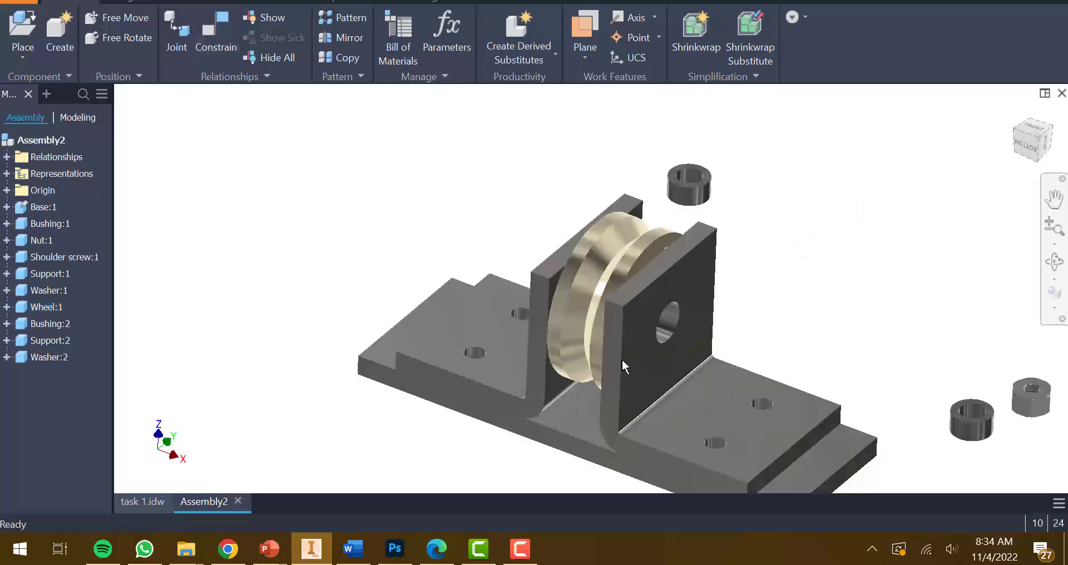
{"action": "left_click", "coordinate": [227, 54]}
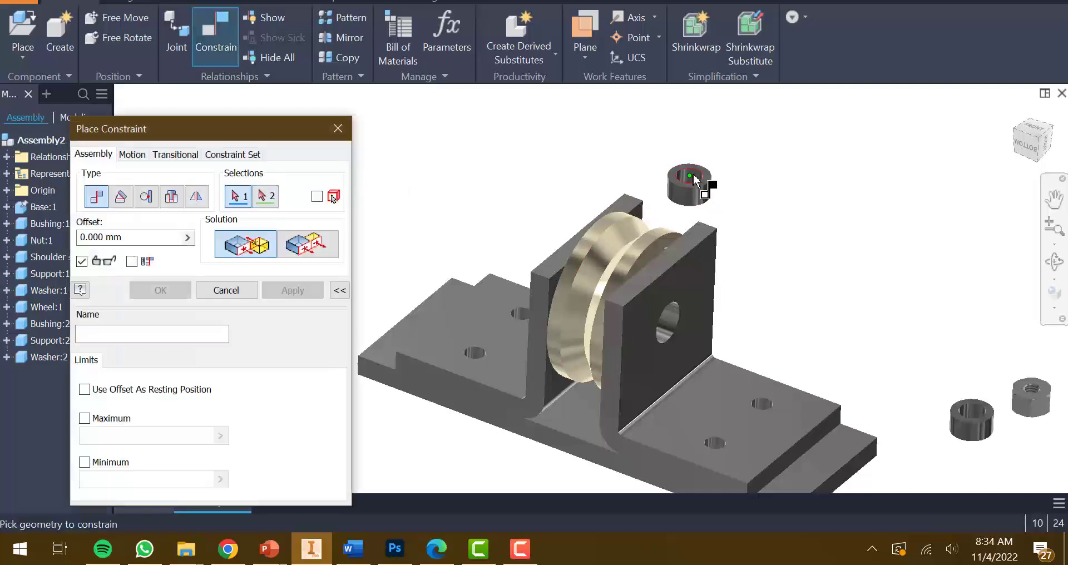
{"action": "scroll", "coordinate": [693, 177], "scroll_direction": "down", "scroll_amount": 5}
{"action": "left_click", "coordinate": [679, 184]}
{"action": "scroll", "coordinate": [675, 295], "scroll_direction": "up", "scroll_amount": 5}
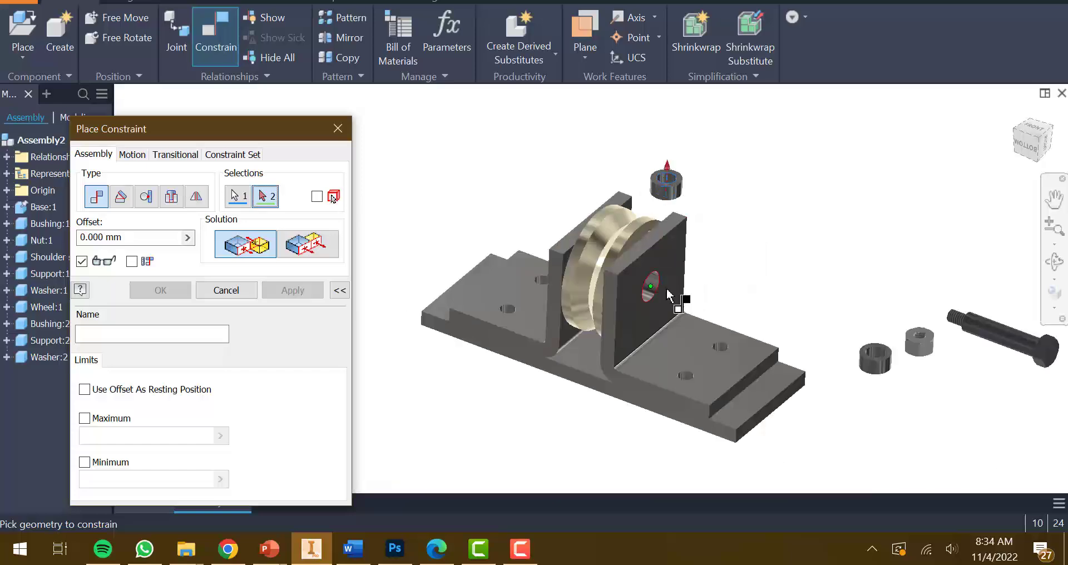
{"action": "scroll", "coordinate": [639, 278], "scroll_direction": "down", "scroll_amount": 8}
{"action": "left_click", "coordinate": [617, 266]}
{"action": "scroll", "coordinate": [583, 250], "scroll_direction": "up", "scroll_amount": 6}
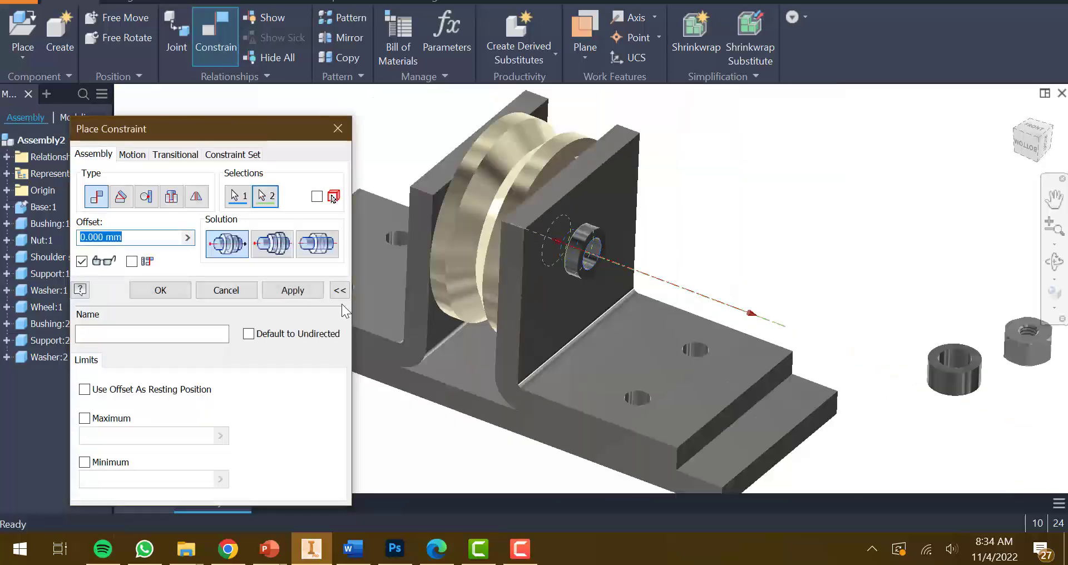
{"action": "left_click", "coordinate": [292, 290]}
{"action": "scroll", "coordinate": [617, 250], "scroll_direction": "down", "scroll_amount": 5}
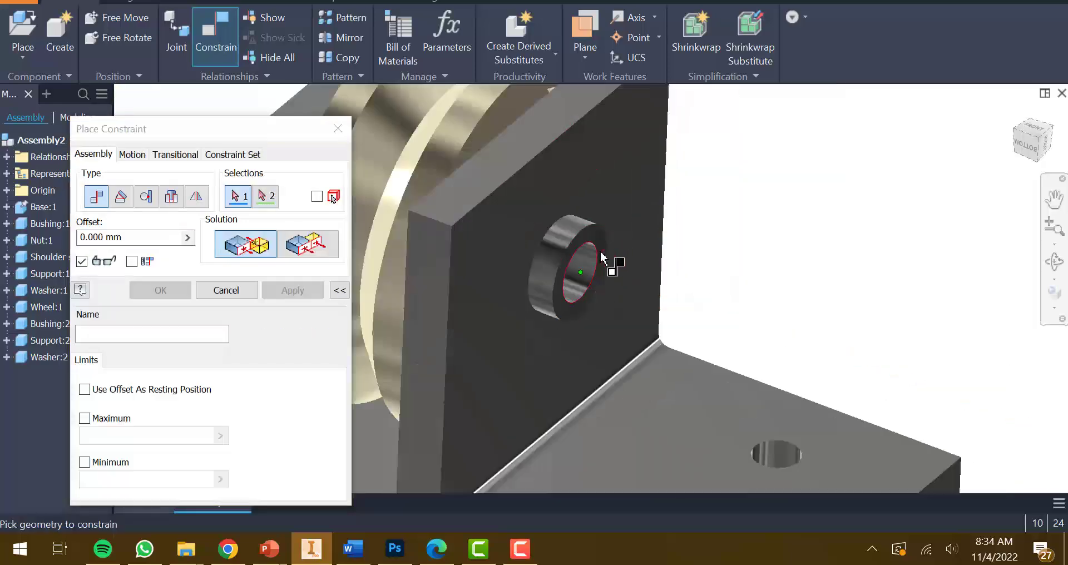
{"action": "key", "text": "Escape"}
Step: Pull Bushing:2 out of the hole, then make its outer end face flush with the support's outer face at 0 mm offset
{"action": "left_click_drag", "start_coordinate": [590, 267], "coordinate": [632, 300]}
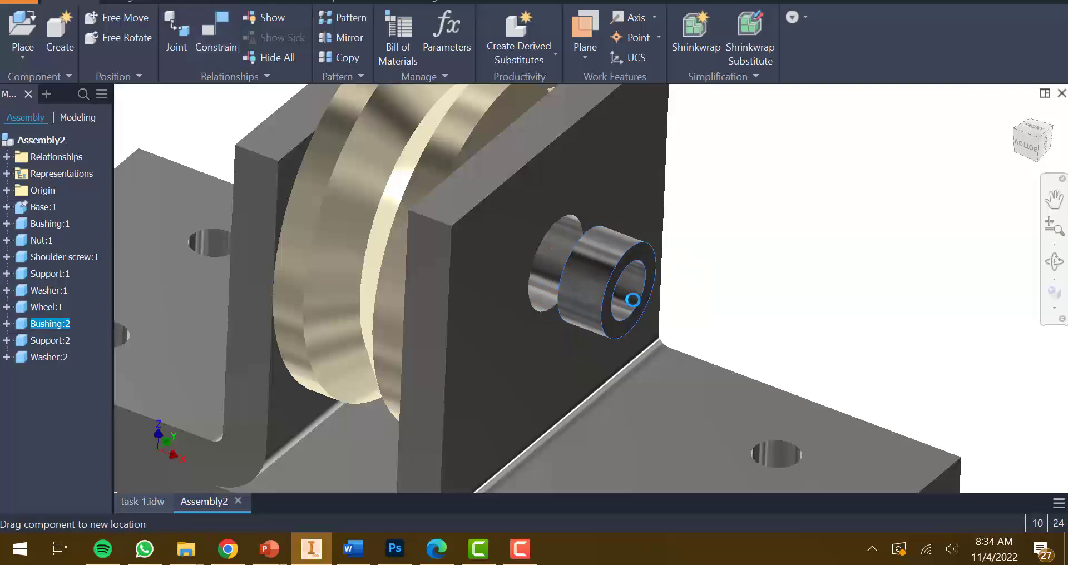
{"action": "left_click", "coordinate": [211, 37]}
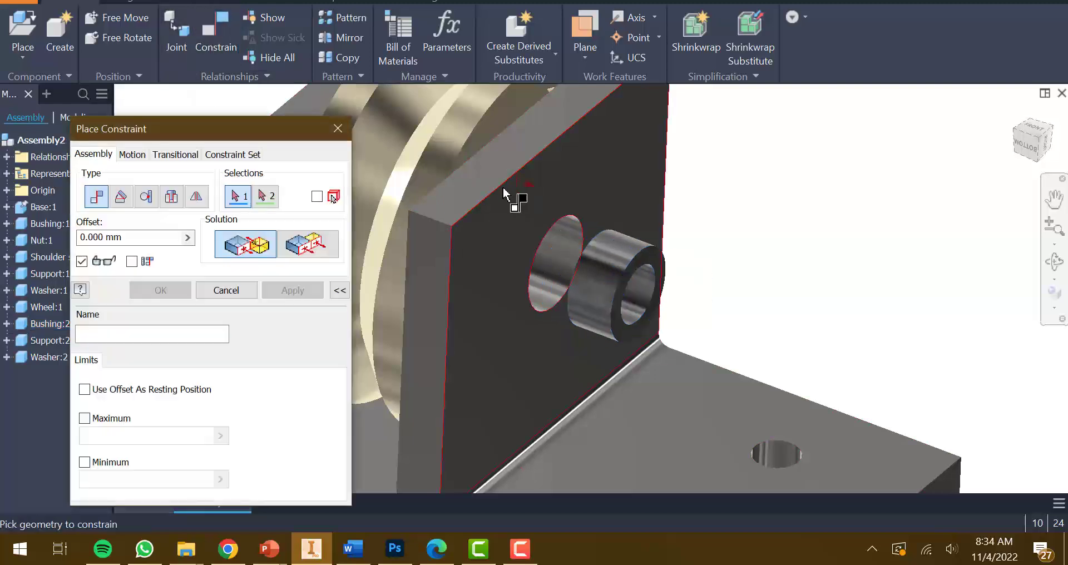
{"action": "left_click", "coordinate": [299, 249]}
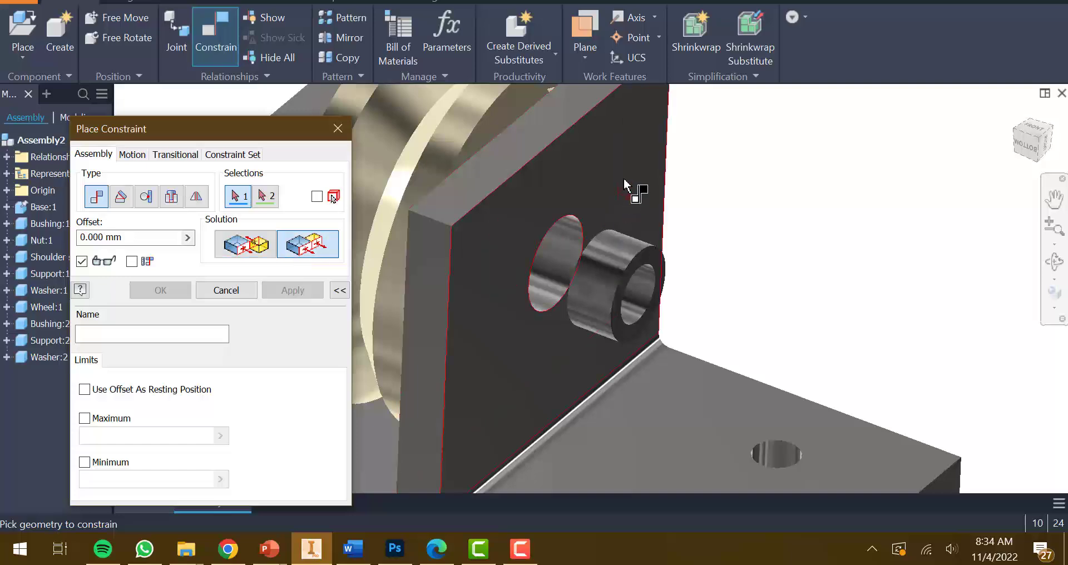
{"action": "left_click", "coordinate": [632, 202]}
{"action": "scroll", "coordinate": [659, 269], "scroll_direction": "down", "scroll_amount": 5}
{"action": "left_click", "coordinate": [654, 269]}
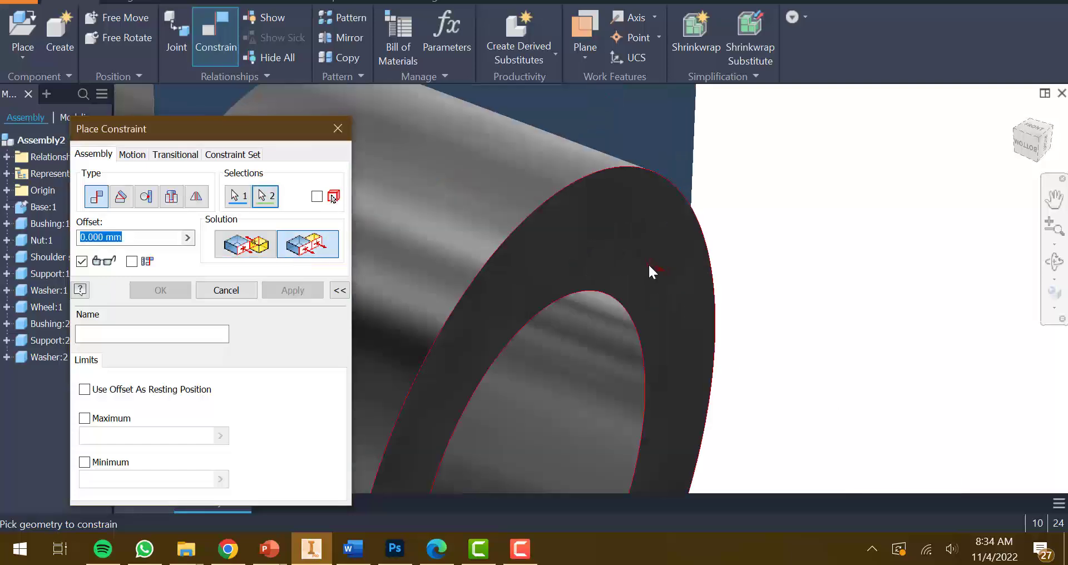
{"action": "left_click", "coordinate": [292, 290]}
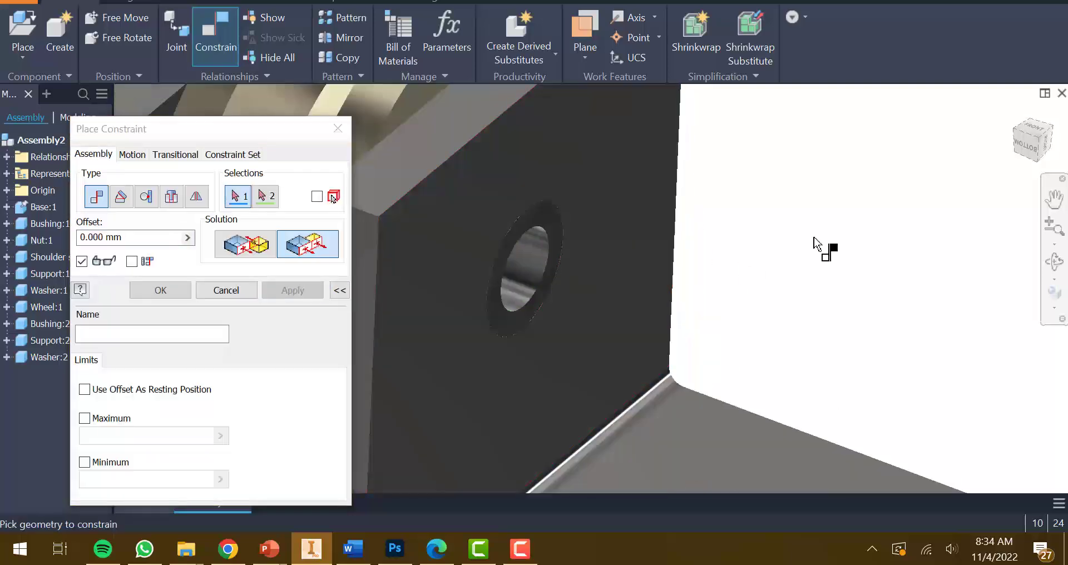
Step: Fit Bushing:1 into the opposite support's axle hole with an aligned Insert constraint at 0 mm offset
{"action": "scroll", "coordinate": [822, 245], "scroll_direction": "up", "scroll_amount": 5}
{"action": "middle_click_drag", "start_coordinate": [726, 324], "coordinate": [784, 319], "text": "shift"}
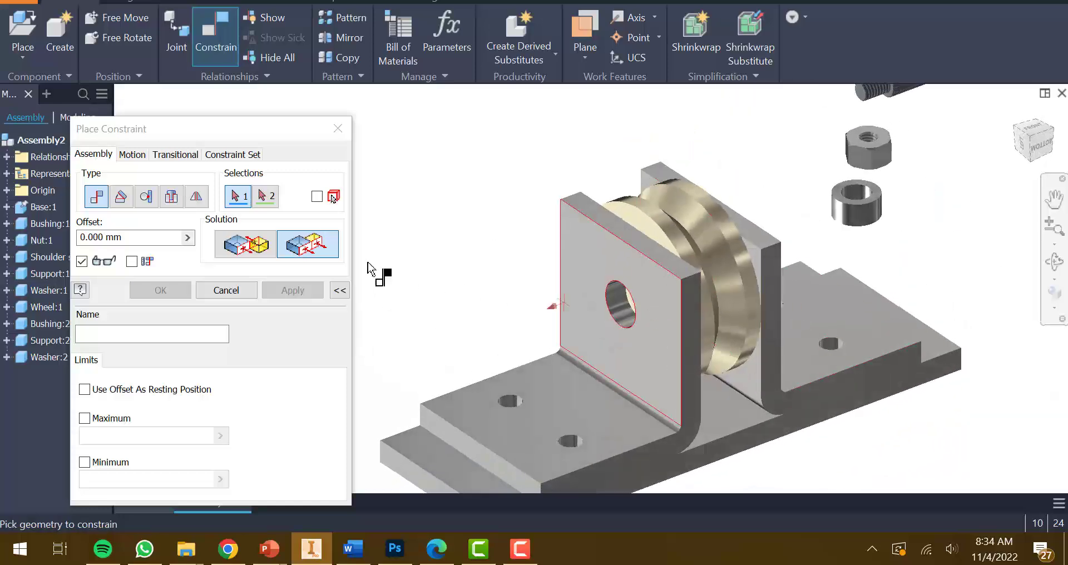
{"action": "left_click", "coordinate": [172, 198]}
{"action": "left_click", "coordinate": [617, 304]}
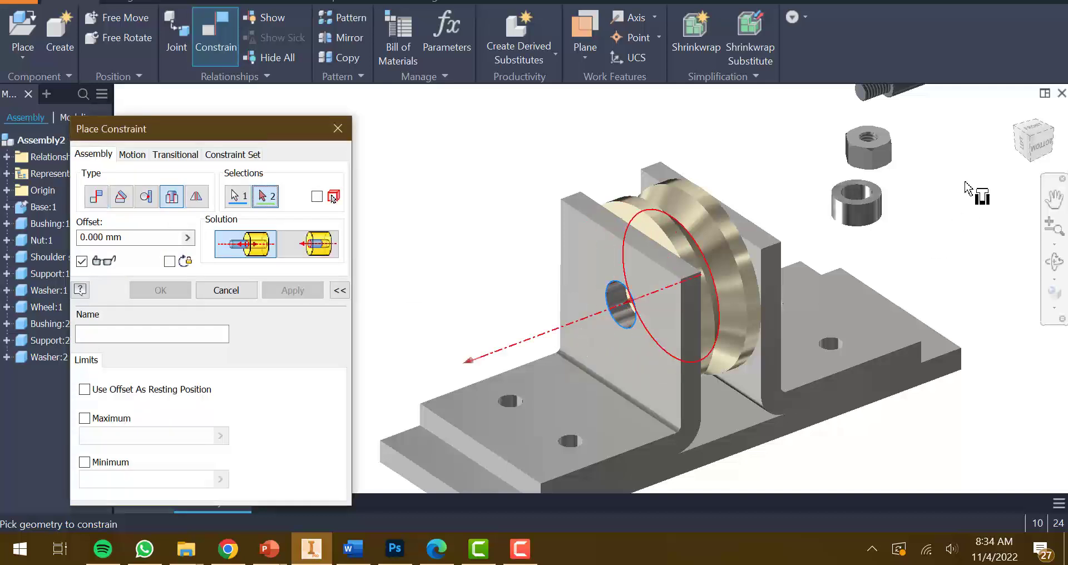
{"action": "left_click", "coordinate": [877, 196]}
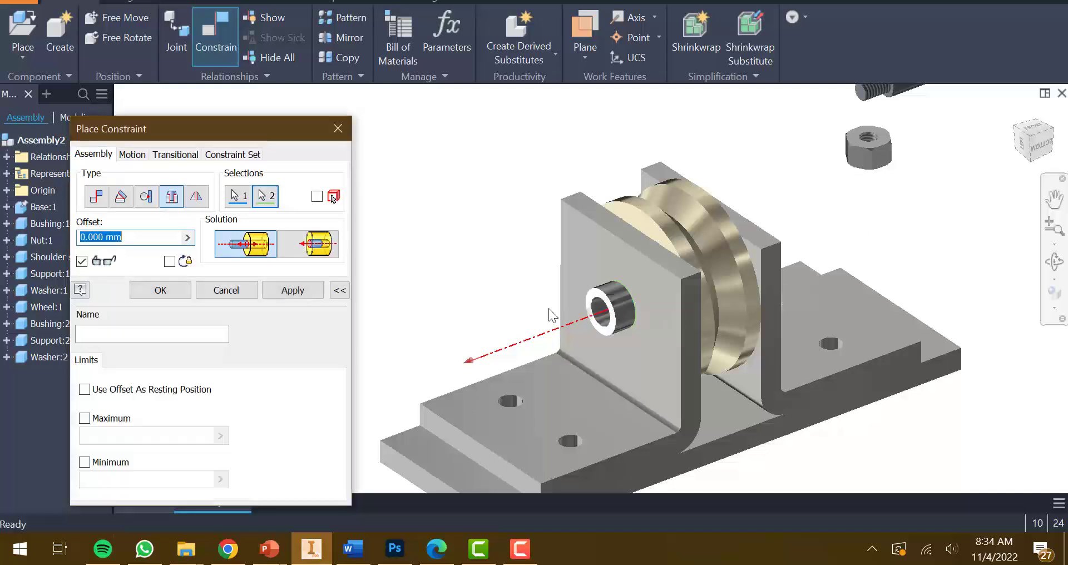
{"action": "left_click", "coordinate": [305, 246]}
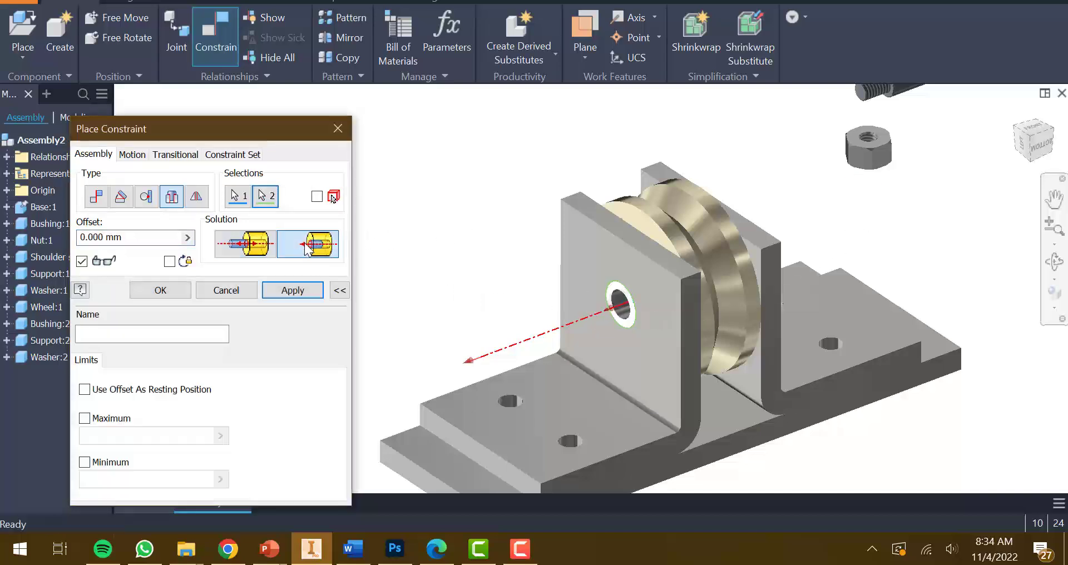
{"action": "left_click", "coordinate": [292, 290]}
{"action": "left_click", "coordinate": [226, 289]}
Step: Move Washer:1 and Washer:2 close to the assembly, one on each outer side of the supports
{"action": "scroll", "coordinate": [757, 288], "scroll_direction": "down", "scroll_amount": 2}
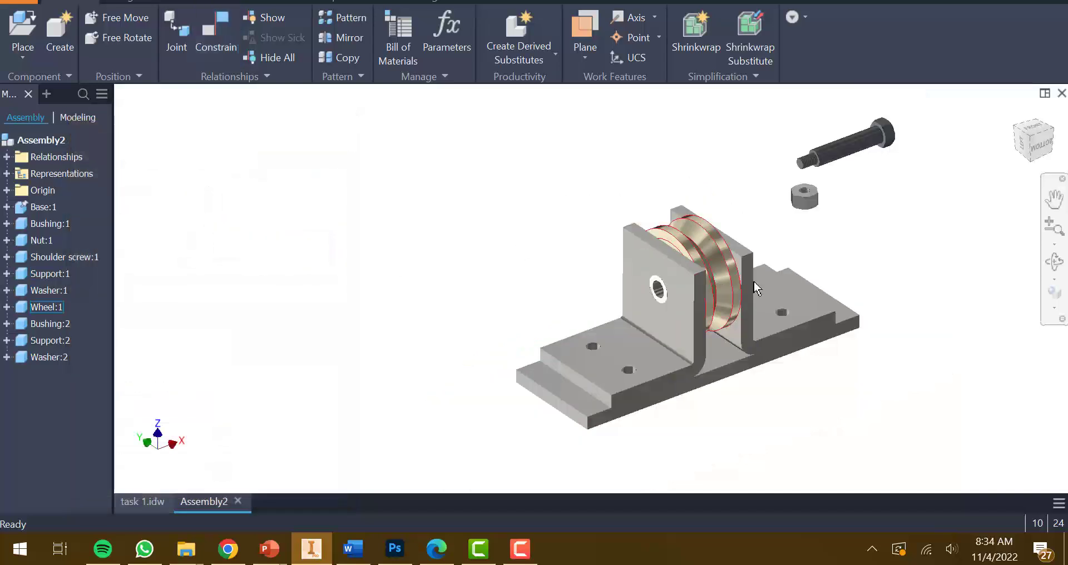
{"action": "middle_click_drag", "start_coordinate": [757, 288], "coordinate": [733, 252], "text": "shift"}
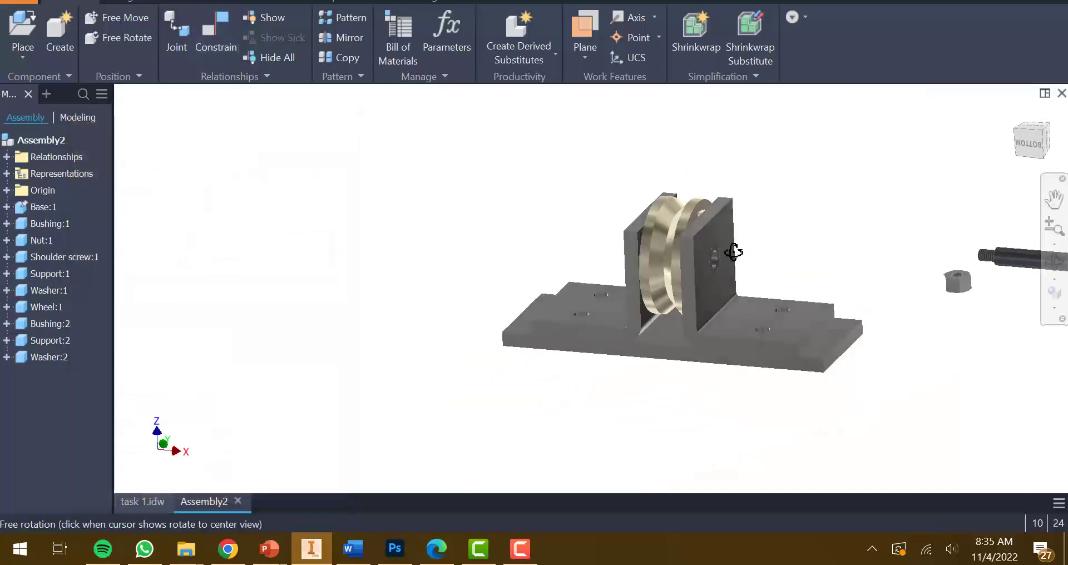
{"action": "scroll", "coordinate": [556, 348], "scroll_direction": "down", "scroll_amount": 5}
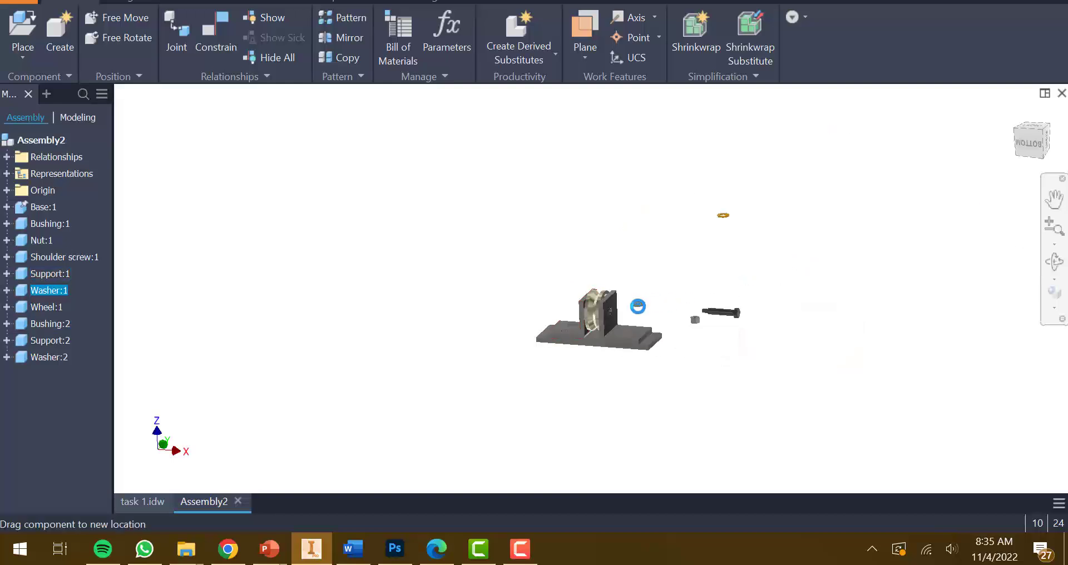
{"action": "left_click_drag", "start_coordinate": [637, 306], "coordinate": [638, 305]}
{"action": "left_click_drag", "start_coordinate": [723, 215], "coordinate": [567, 308]}
Step: Seat Washer:1 concentrically against the outer end of Bushing:2 with an opposed Insert constraint at 0 mm offset
{"action": "scroll", "coordinate": [580, 315], "scroll_direction": "up", "scroll_amount": 5}
{"action": "middle_click_drag", "start_coordinate": [509, 322], "coordinate": [469, 312], "text": "shift"}
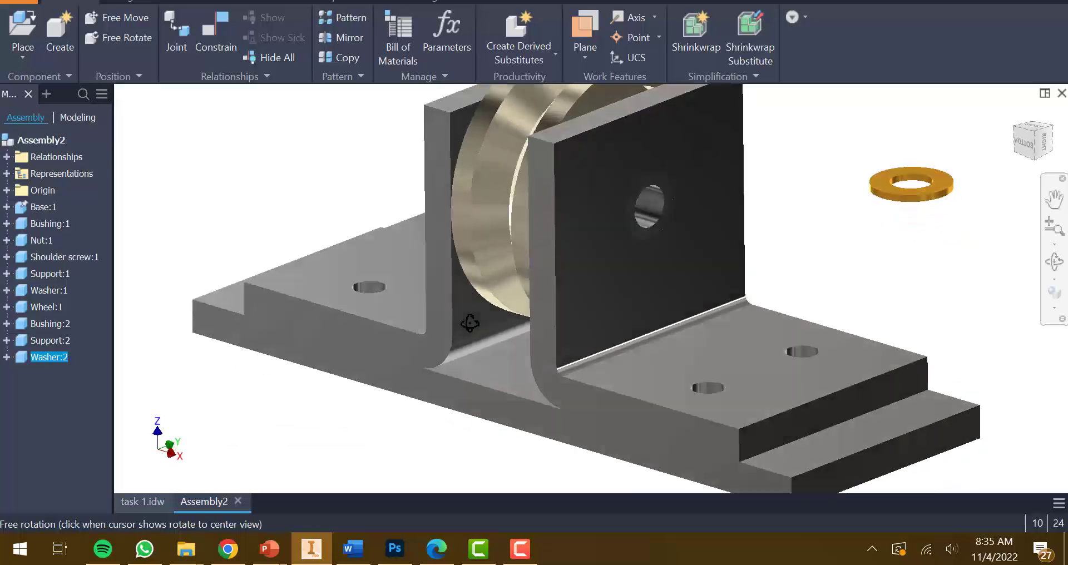
{"action": "left_click", "coordinate": [208, 34]}
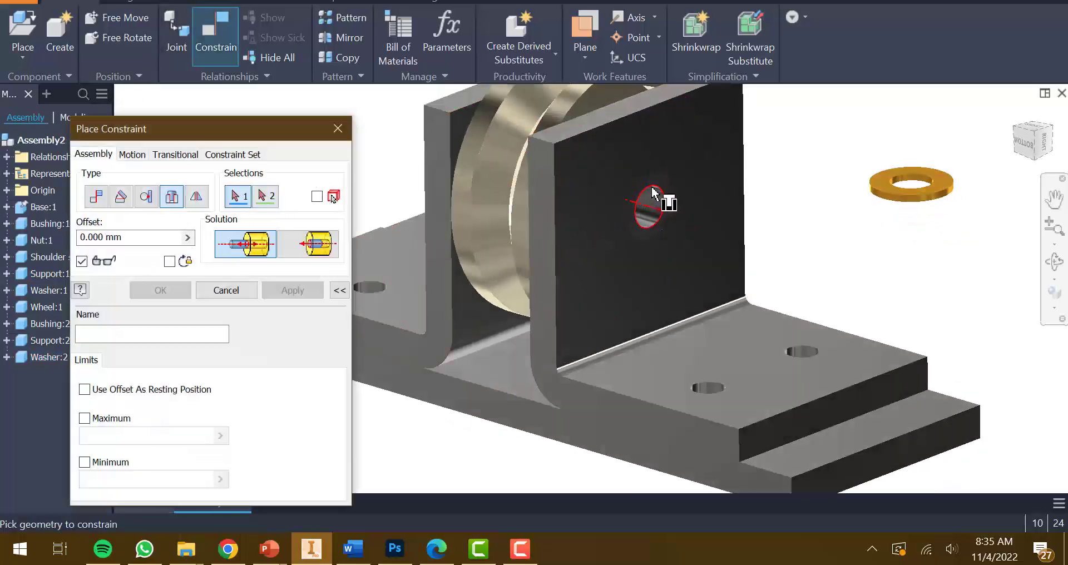
{"action": "left_click", "coordinate": [645, 204]}
{"action": "left_click", "coordinate": [895, 192]}
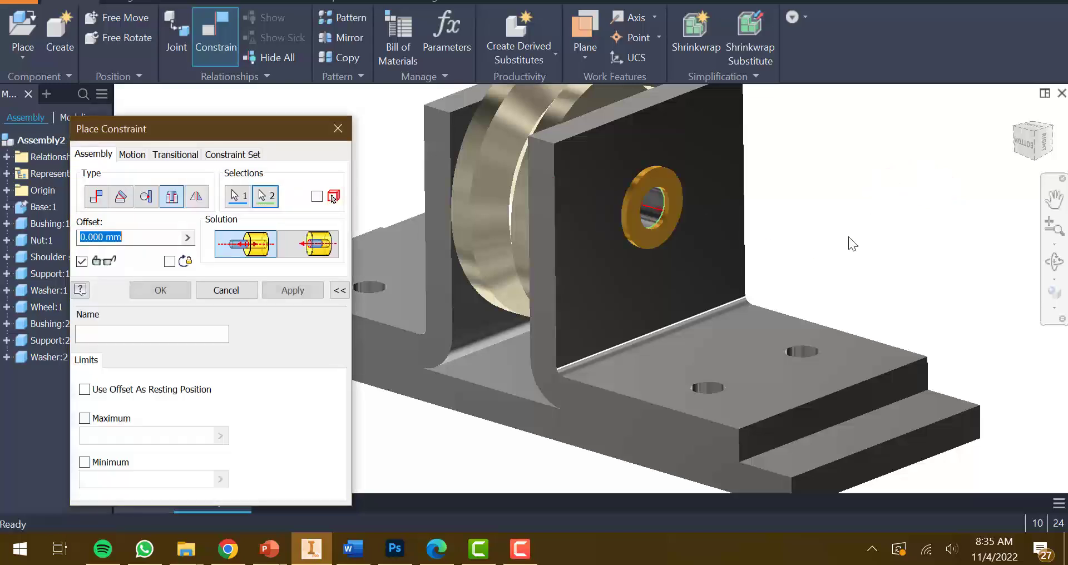
{"action": "left_click", "coordinate": [299, 292]}
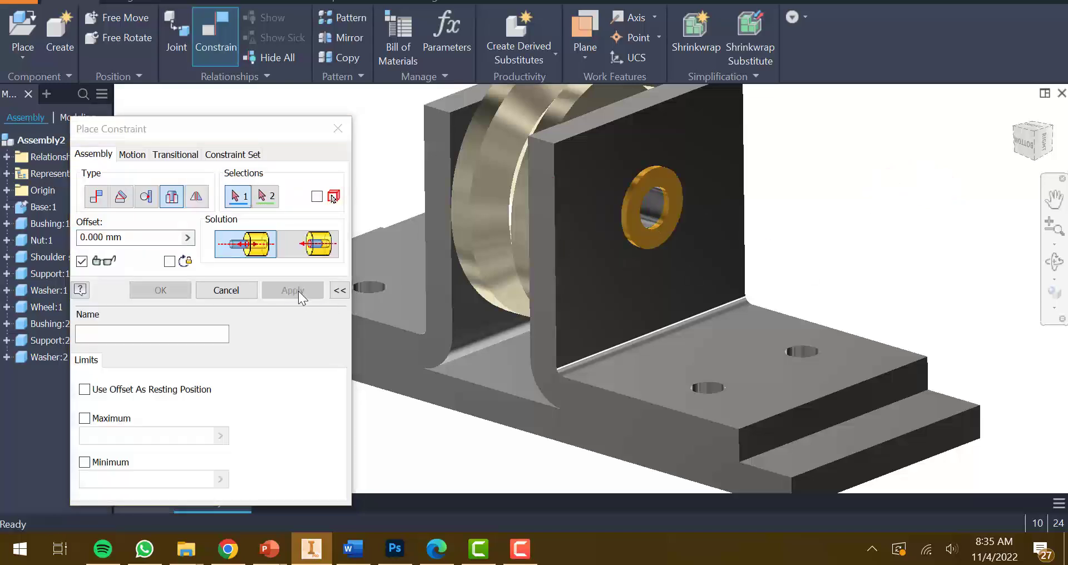
Step: Seat Washer:2 concentrically against the outer end of Bushing:1 with an opposed Insert constraint at 0 mm offset
{"action": "scroll", "coordinate": [669, 290], "scroll_direction": "down", "scroll_amount": 3}
{"action": "middle_click_drag", "start_coordinate": [671, 292], "coordinate": [751, 298], "text": "shift"}
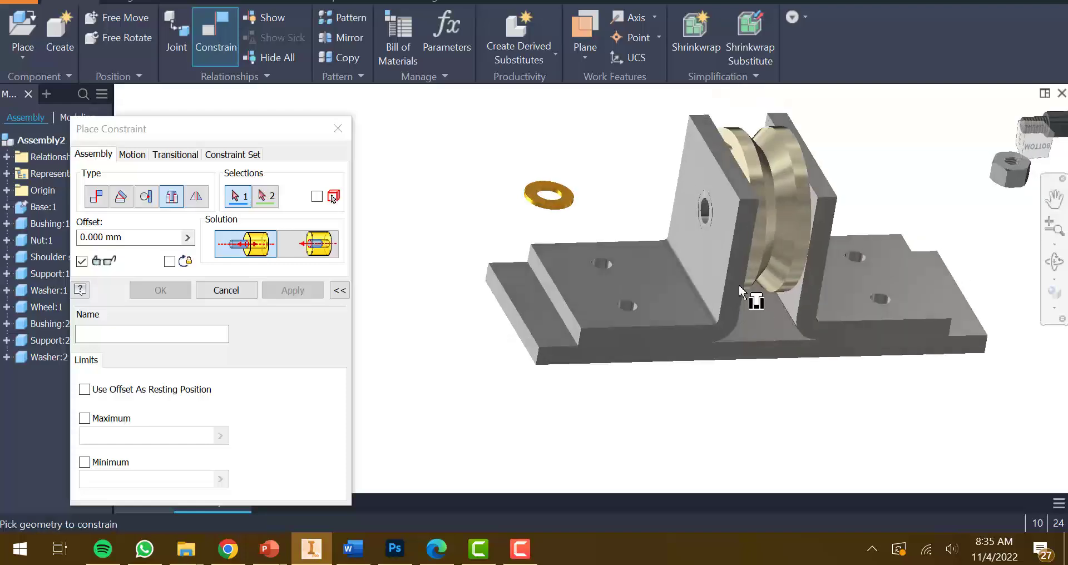
{"action": "scroll", "coordinate": [715, 214], "scroll_direction": "up", "scroll_amount": 5}
{"action": "left_click", "coordinate": [645, 248]}
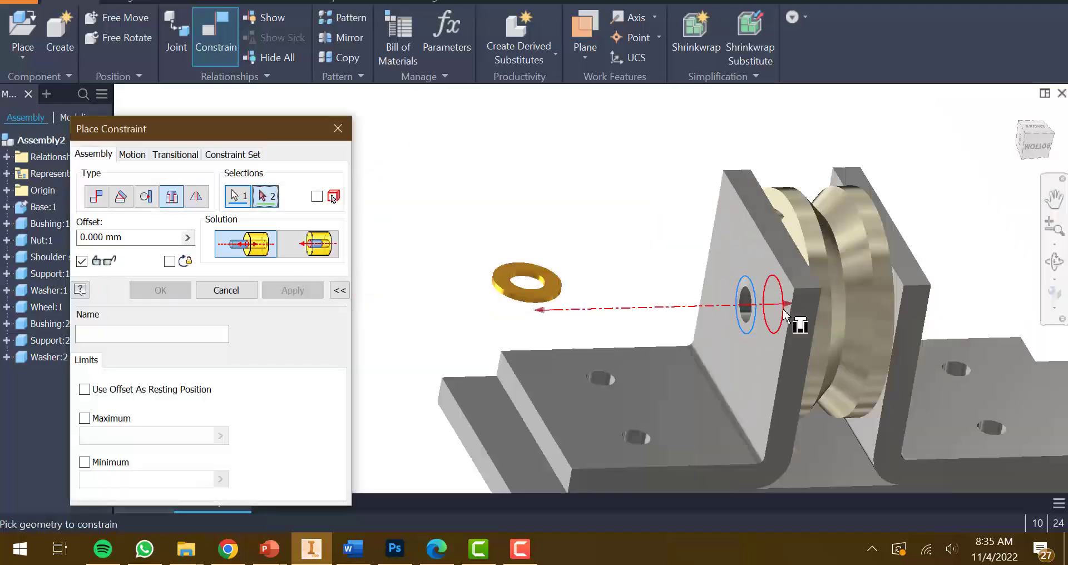
{"action": "scroll", "coordinate": [732, 289], "scroll_direction": "down", "scroll_amount": 5}
{"action": "left_click", "coordinate": [547, 286]}
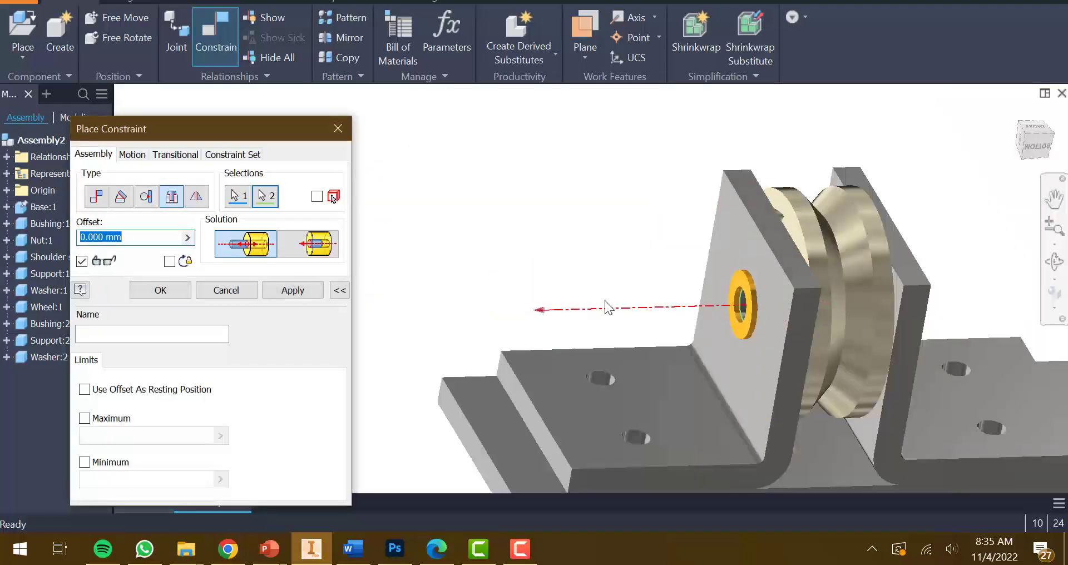
Step: Insert the shoulder screw through the wheel and supports, seating its head against Washer:1 with an opposed Insert constraint at 0 mm offset
{"action": "scroll", "coordinate": [688, 321], "scroll_direction": "down", "scroll_amount": 5}
{"action": "middle_click_drag", "start_coordinate": [792, 326], "coordinate": [707, 333], "text": "shift"}
{"action": "scroll", "coordinate": [709, 338], "scroll_direction": "up", "scroll_amount": 6}
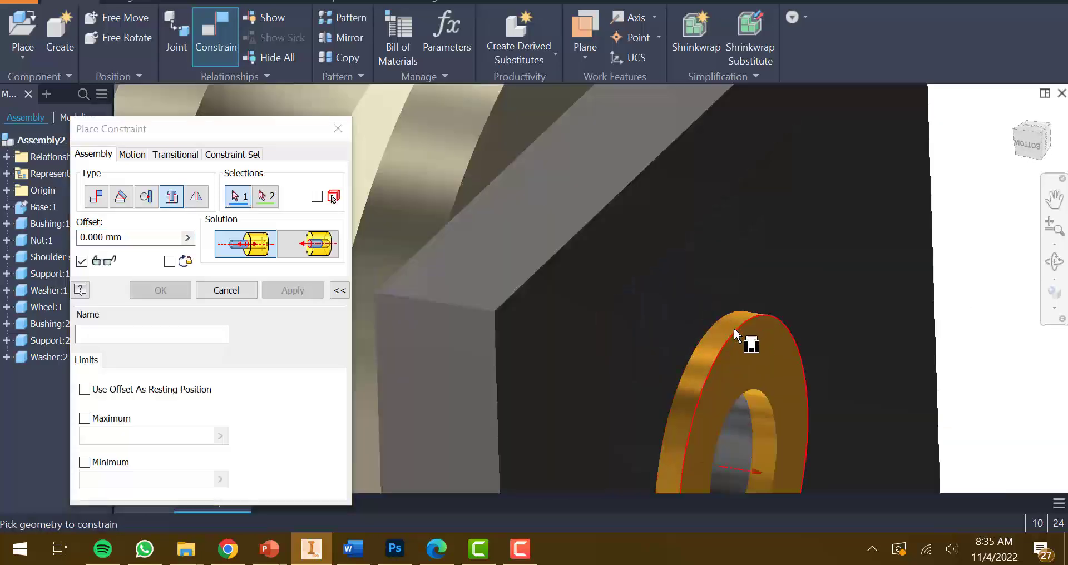
{"action": "left_click", "coordinate": [735, 336]}
{"action": "scroll", "coordinate": [731, 347], "scroll_direction": "down", "scroll_amount": 6}
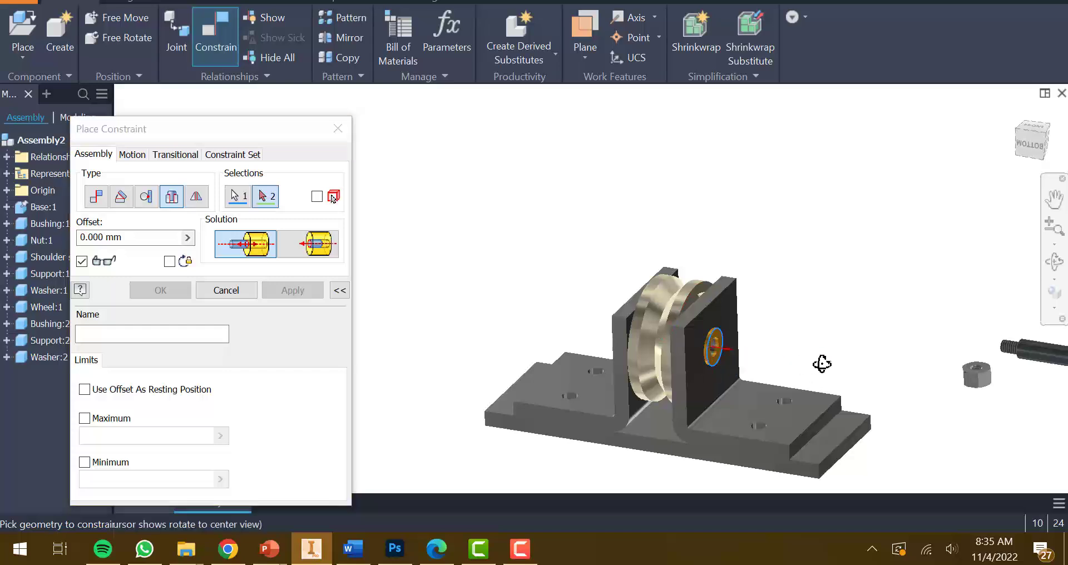
{"action": "middle_click_drag", "start_coordinate": [820, 363], "coordinate": [845, 370], "text": "shift"}
{"action": "scroll", "coordinate": [845, 370], "scroll_direction": "down", "scroll_amount": 4}
{"action": "scroll", "coordinate": [851, 357], "scroll_direction": "up", "scroll_amount": 8}
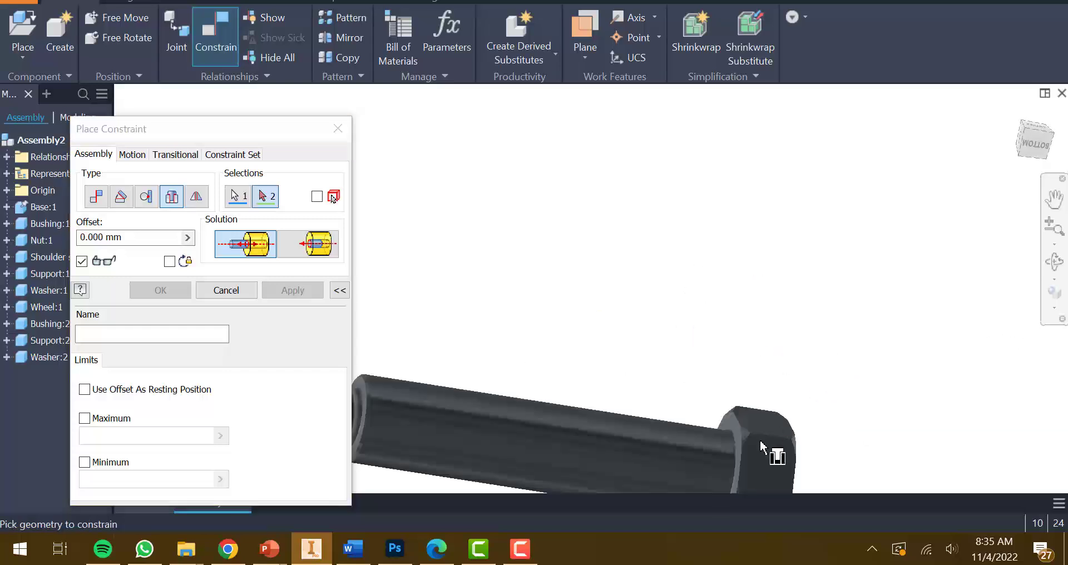
{"action": "scroll", "coordinate": [737, 453], "scroll_direction": "up", "scroll_amount": 4}
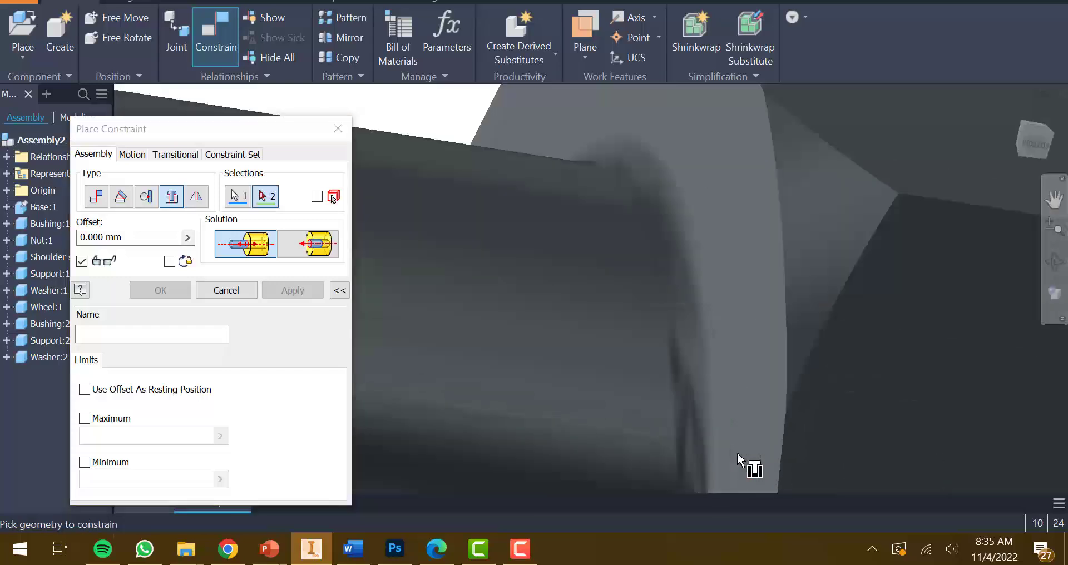
{"action": "left_click", "coordinate": [715, 407]}
{"action": "scroll", "coordinate": [715, 407], "scroll_direction": "down", "scroll_amount": 8}
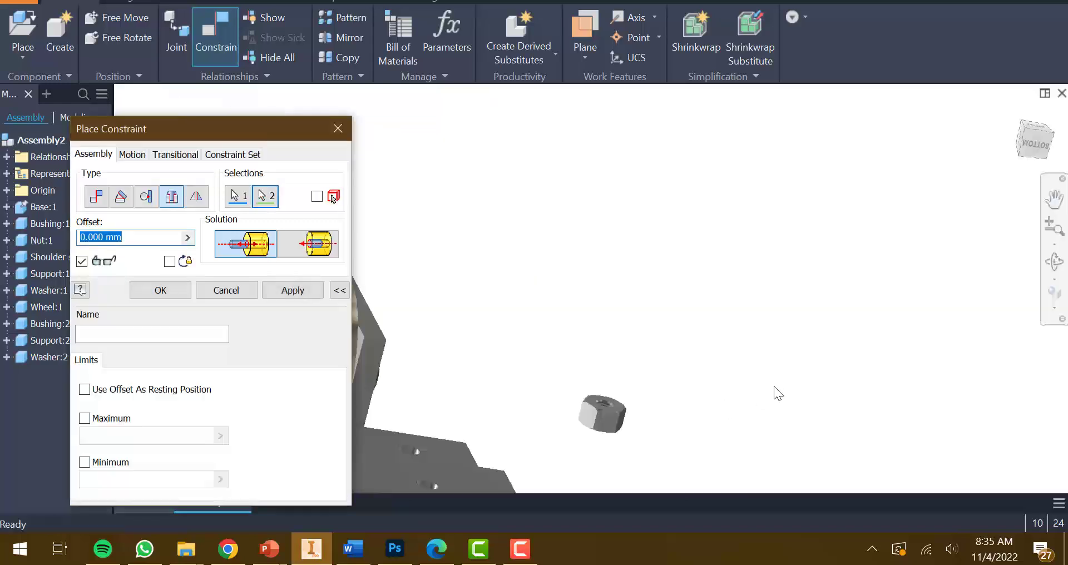
{"action": "middle_click_drag", "start_coordinate": [746, 398], "coordinate": [611, 425], "text": "shift"}
{"action": "scroll", "coordinate": [597, 386], "scroll_direction": "up", "scroll_amount": 8}
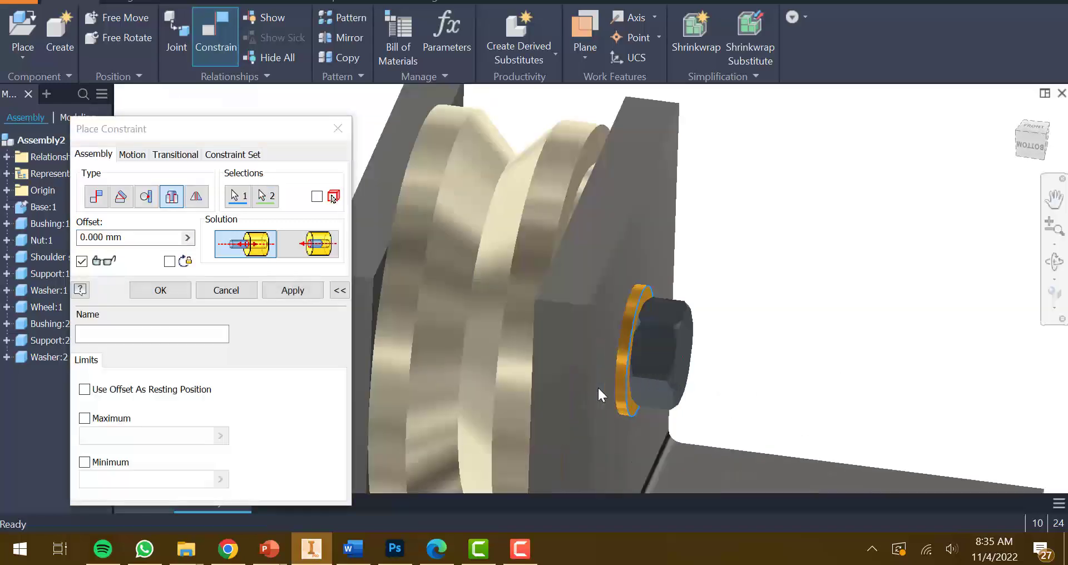
{"action": "scroll", "coordinate": [682, 344], "scroll_direction": "down", "scroll_amount": 10}
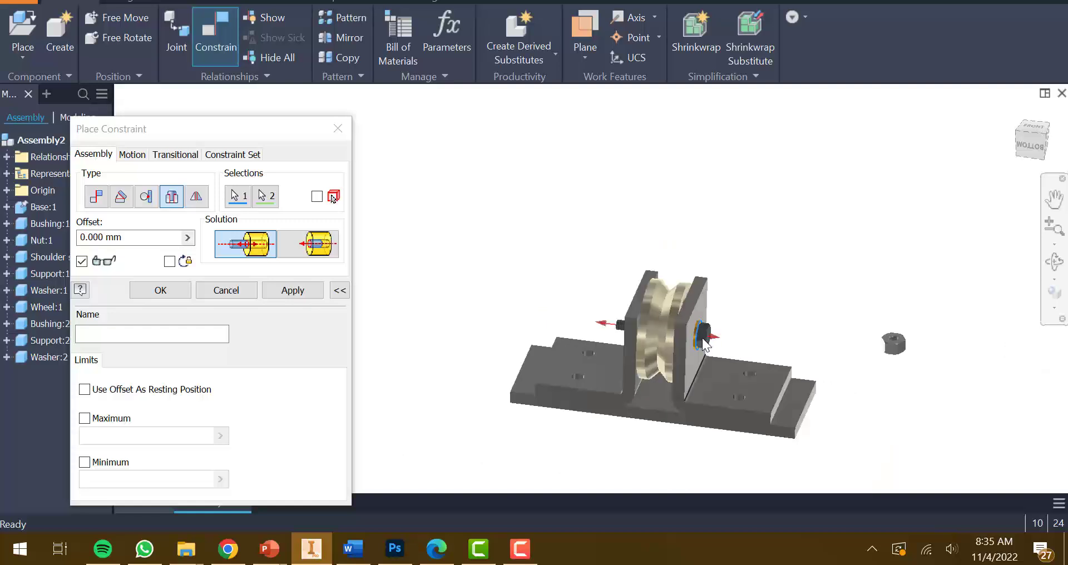
{"action": "middle_click_drag", "start_coordinate": [696, 342], "coordinate": [622, 350], "text": "shift"}
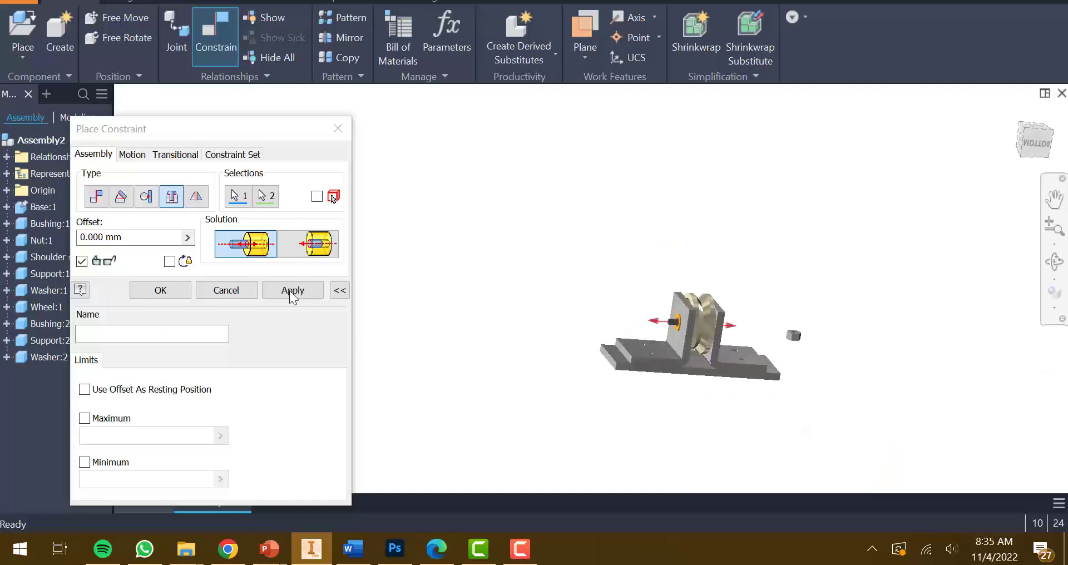
{"action": "left_click", "coordinate": [293, 289]}
Step: Seat Nut:1 on the screw's threaded end against Washer:2 with an opposed Insert constraint at 0 mm offset and finish constraining
{"action": "scroll", "coordinate": [679, 352], "scroll_direction": "up", "scroll_amount": 10}
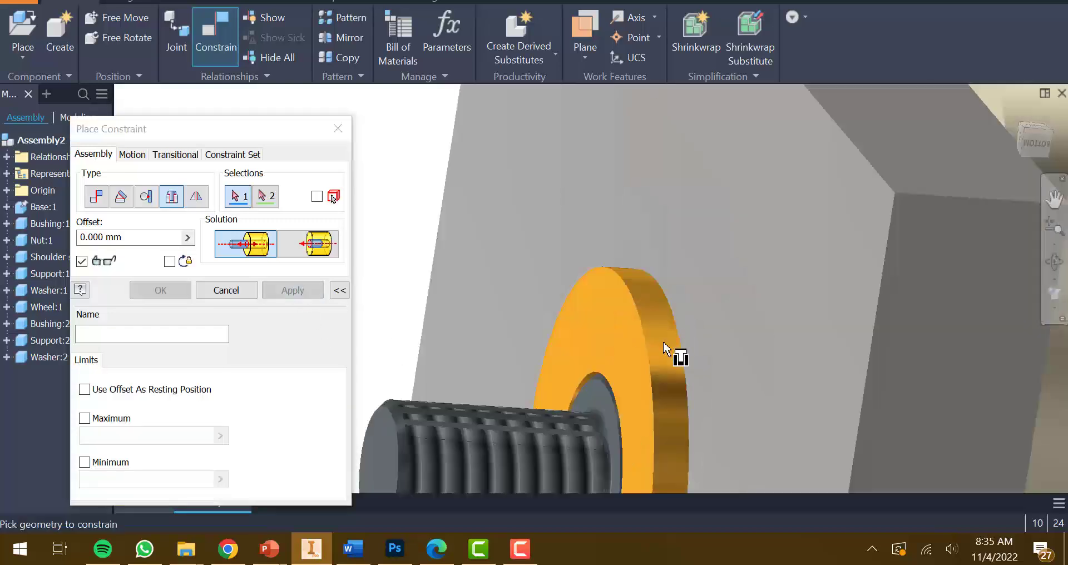
{"action": "left_click", "coordinate": [608, 404]}
{"action": "scroll", "coordinate": [612, 370], "scroll_direction": "down", "scroll_amount": 5}
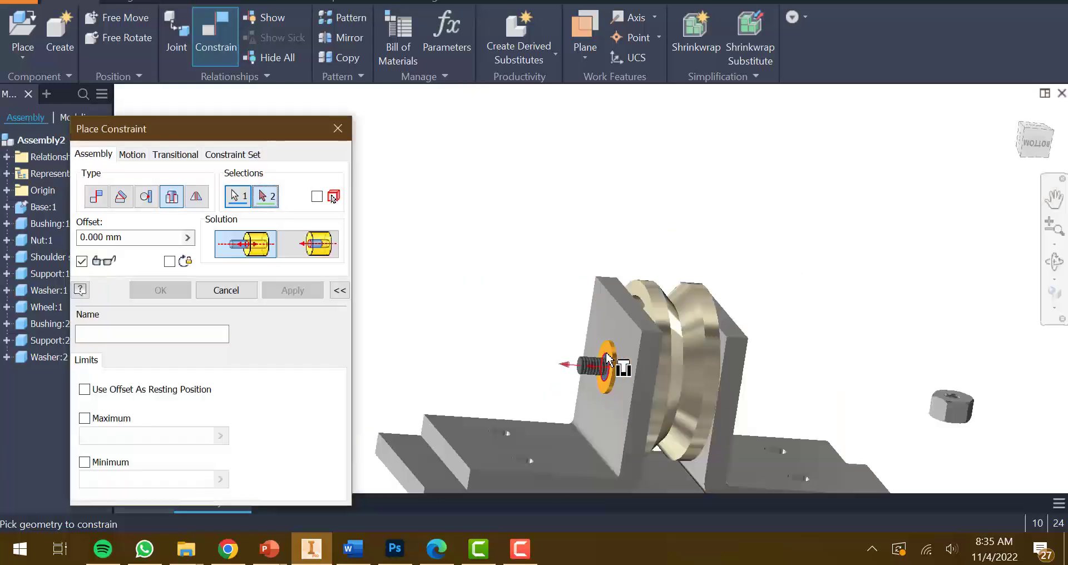
{"action": "scroll", "coordinate": [946, 414], "scroll_direction": "up", "scroll_amount": 5}
{"action": "scroll", "coordinate": [940, 412], "scroll_direction": "up", "scroll_amount": 5}
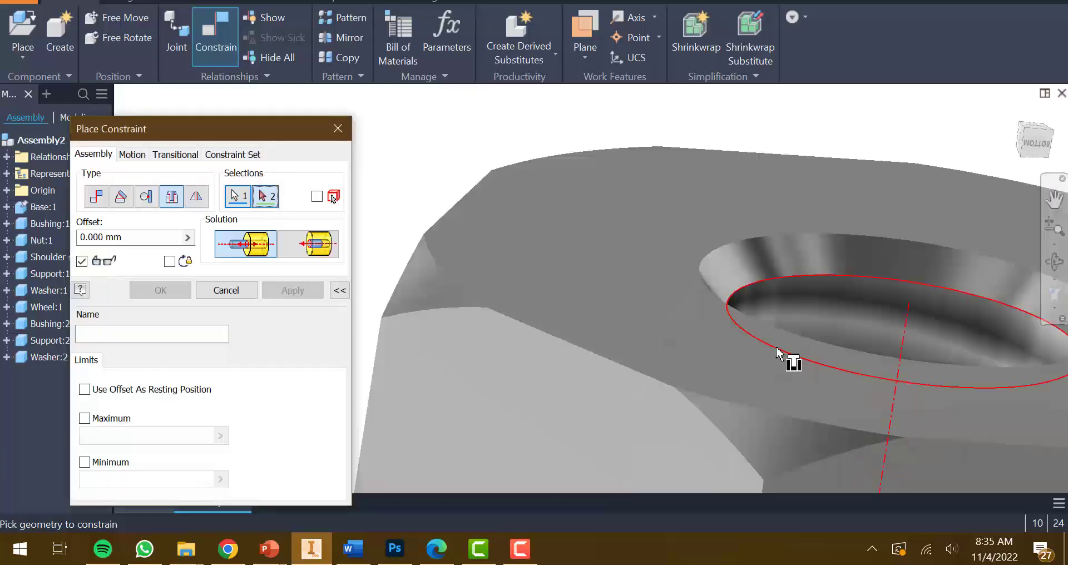
{"action": "left_click", "coordinate": [708, 289]}
{"action": "scroll", "coordinate": [840, 350], "scroll_direction": "down", "scroll_amount": 5}
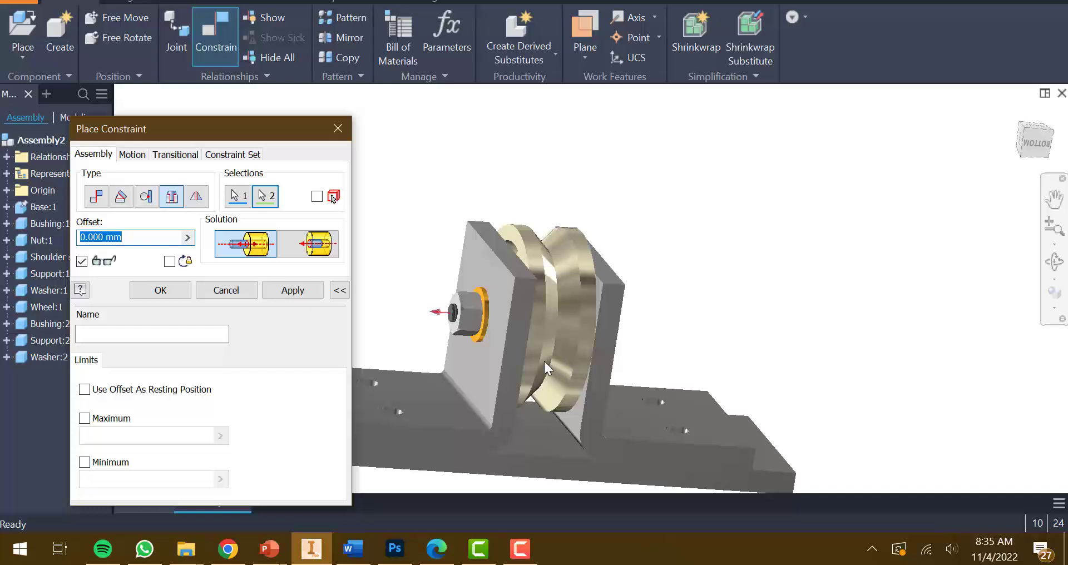
{"action": "left_click", "coordinate": [277, 293]}
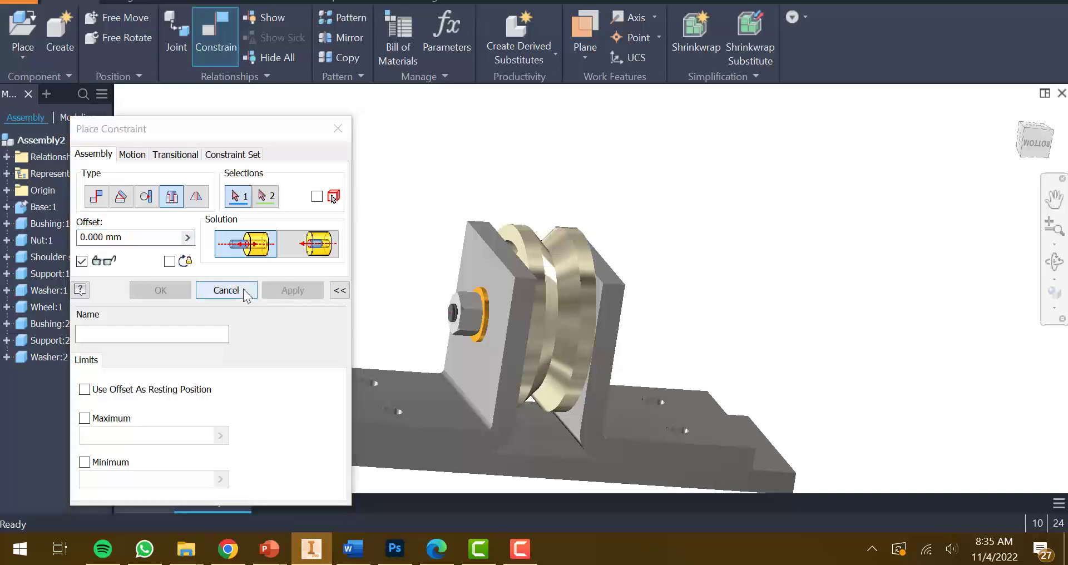
{"action": "left_click", "coordinate": [226, 290]}
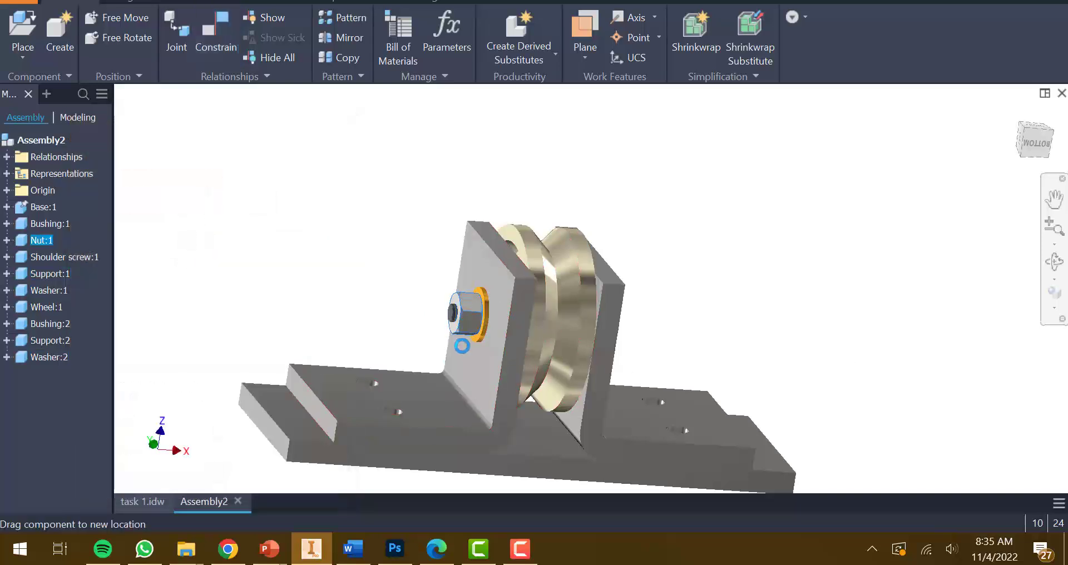
Step: Check the parts list of the PDF drawing in Edge for the designation of the item 4 screws, and return to Inventor
{"action": "scroll", "coordinate": [725, 266], "scroll_direction": "up", "scroll_amount": 5}
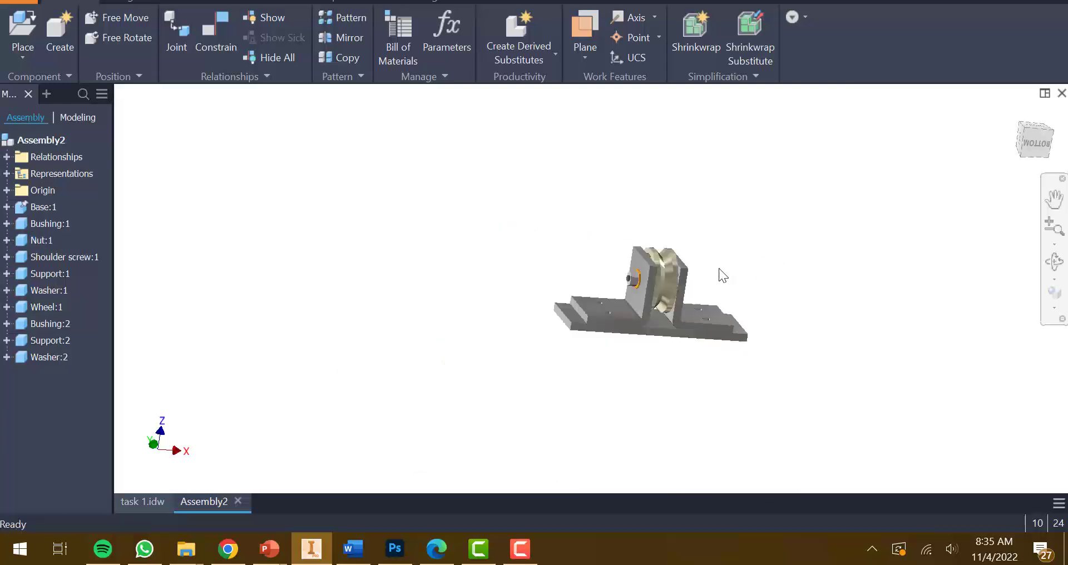
{"action": "middle_click_drag", "start_coordinate": [719, 268], "coordinate": [750, 288], "text": "shift"}
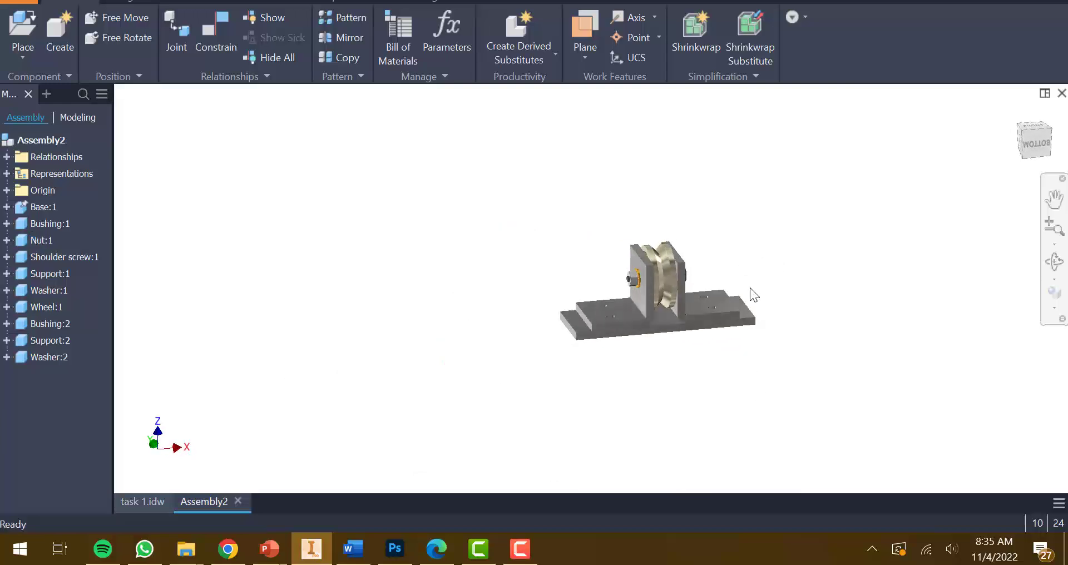
{"action": "scroll", "coordinate": [770, 281], "scroll_direction": "down", "scroll_amount": 4}
{"action": "scroll", "coordinate": [771, 281], "scroll_direction": "up", "scroll_amount": 2}
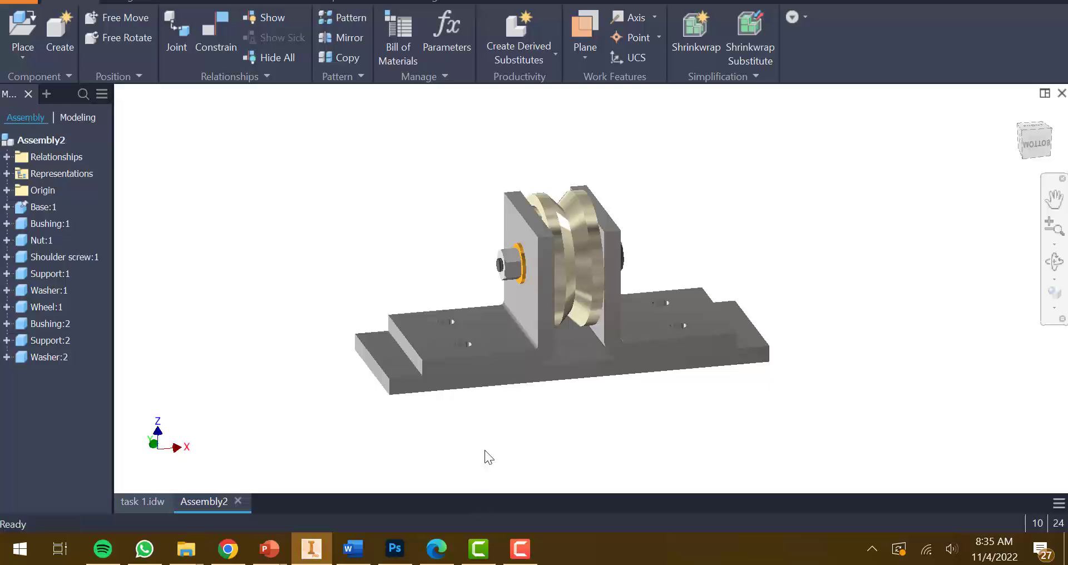
{"action": "left_click", "coordinate": [437, 548]}
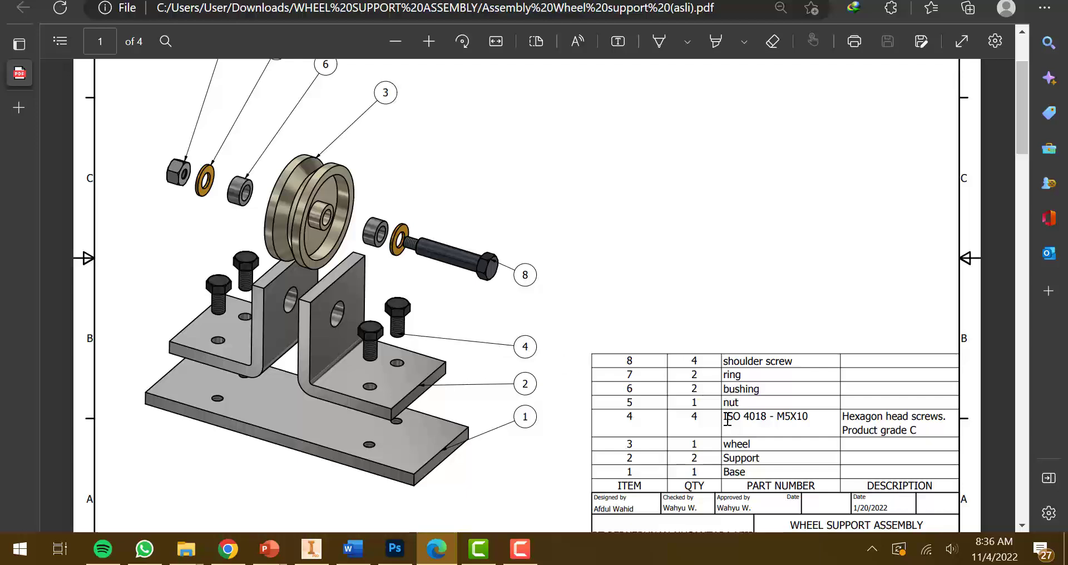
{"action": "left_click_drag", "start_coordinate": [725, 417], "coordinate": [767, 418]}
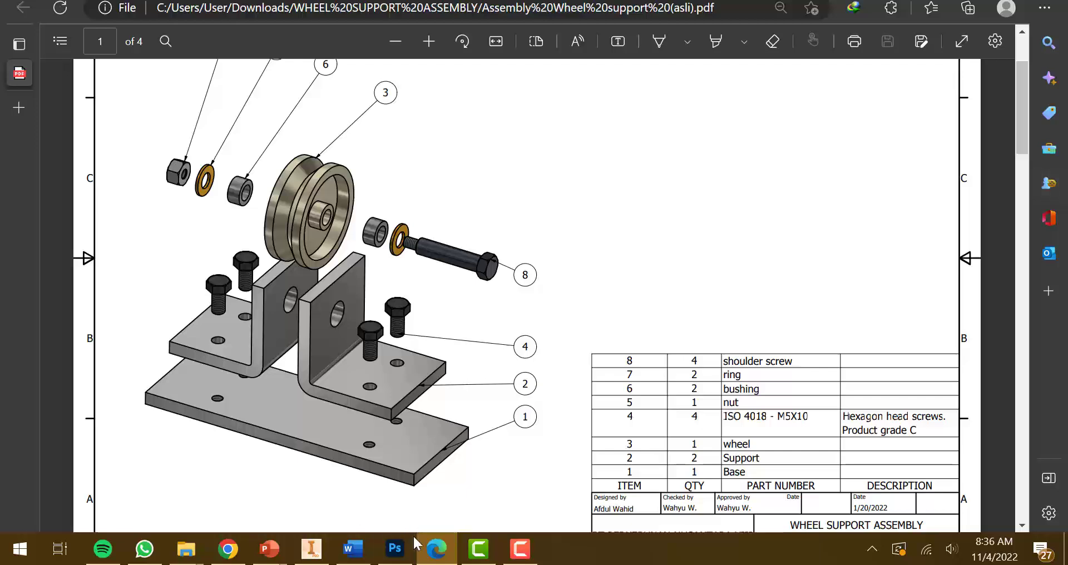
{"action": "left_click", "coordinate": [311, 549]}
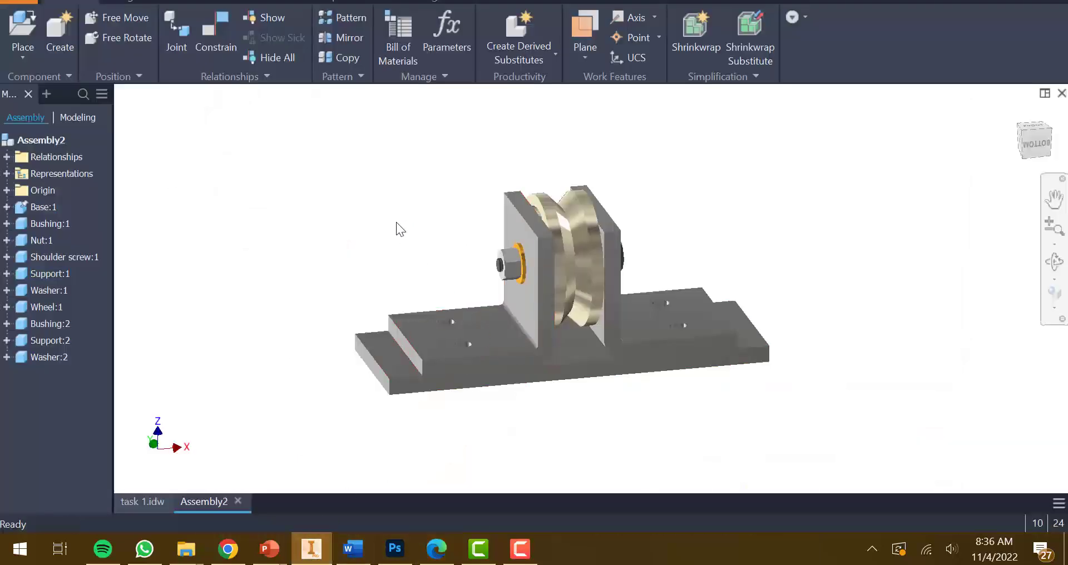
Step: Search the Content Center for 4018 and choose the ISO 4018 hexagon head screw for placement
{"action": "left_click", "coordinate": [12, 55]}
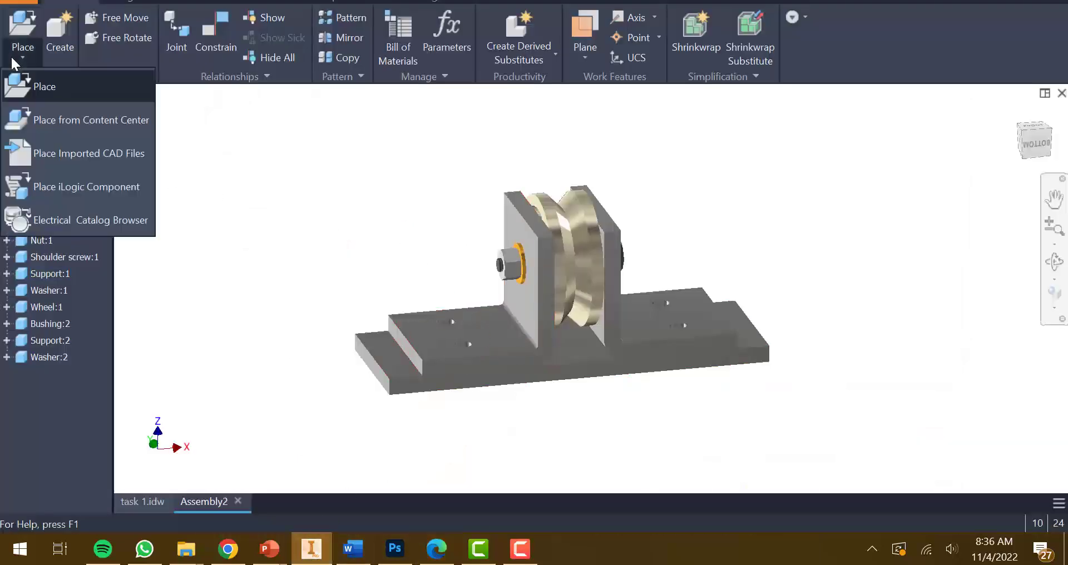
{"action": "left_click", "coordinate": [35, 108]}
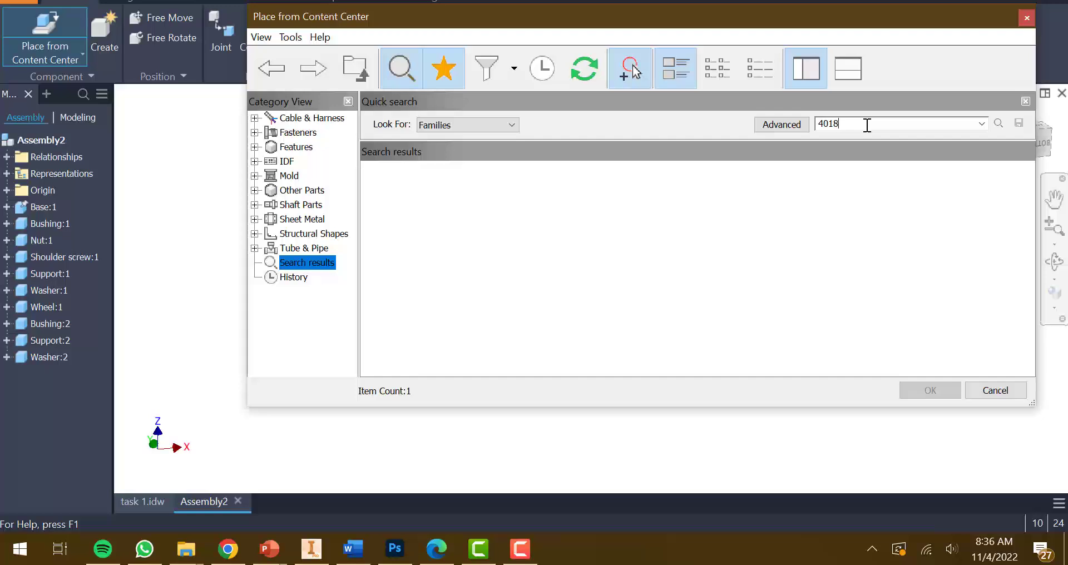
{"action": "key", "text": "Return"}
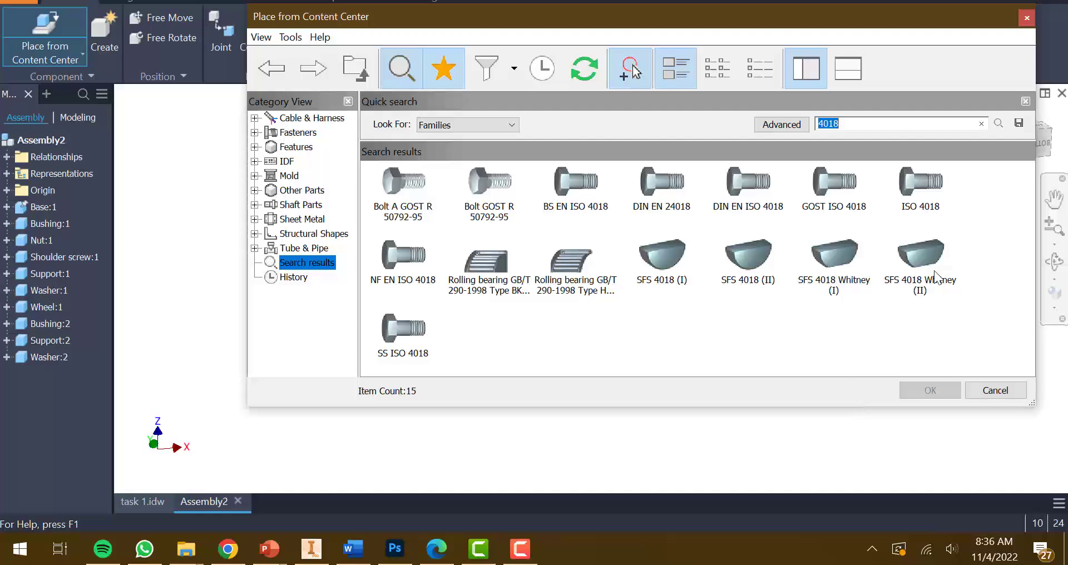
{"action": "left_click", "coordinate": [918, 179]}
{"action": "left_click", "coordinate": [928, 391]}
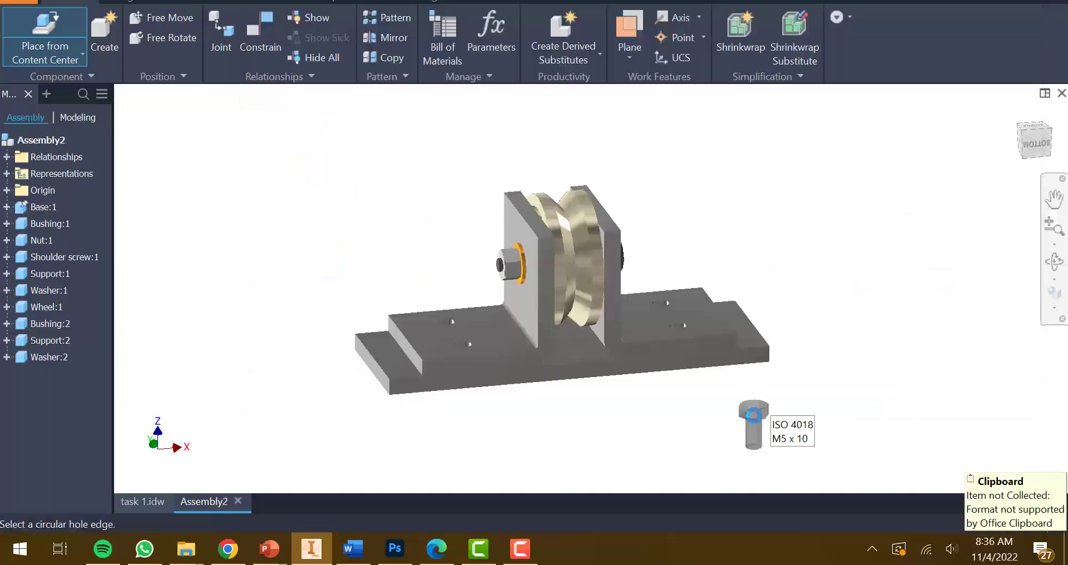
Step: Place ISO 4018 M5 x 10 screws in both base-plate holes of the support on the nut side
{"action": "scroll", "coordinate": [471, 335], "scroll_direction": "down", "scroll_amount": 5}
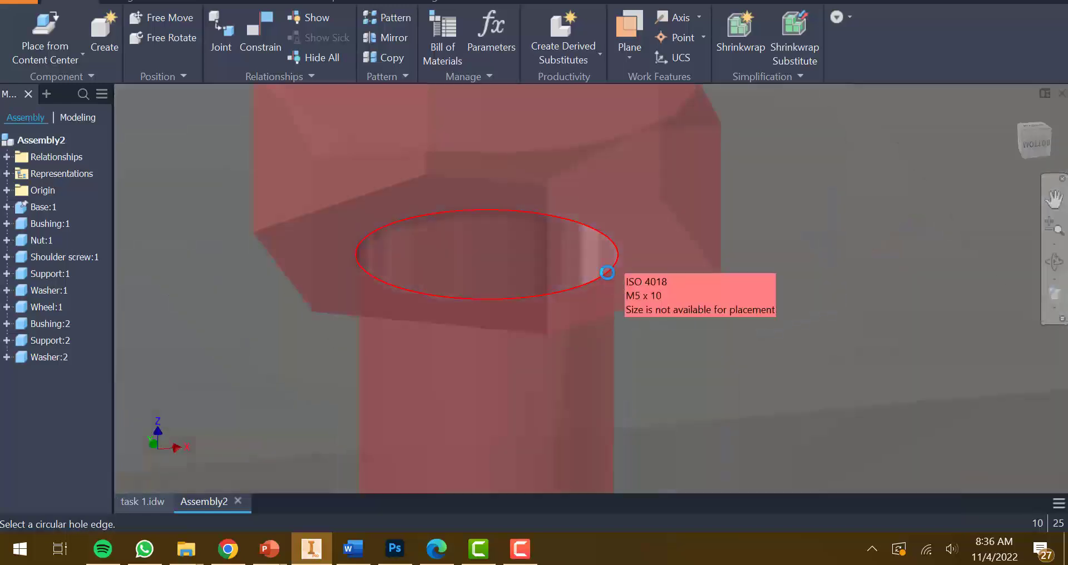
{"action": "left_click", "coordinate": [606, 272]}
{"action": "scroll", "coordinate": [607, 292], "scroll_direction": "up", "scroll_amount": 5}
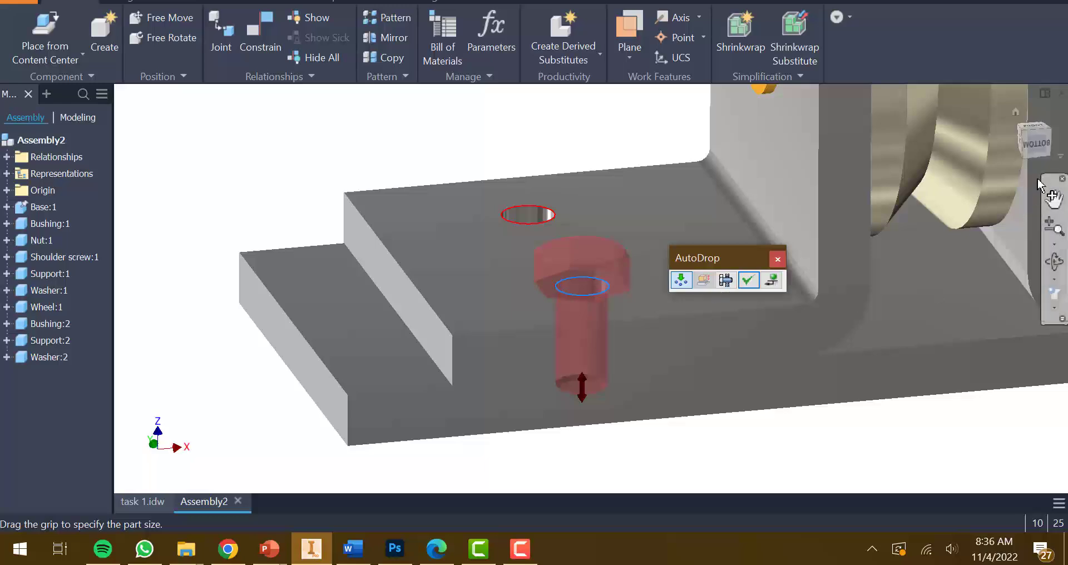
{"action": "left_click", "coordinate": [1036, 144]}
{"action": "scroll", "coordinate": [481, 375], "scroll_direction": "down", "scroll_amount": 5}
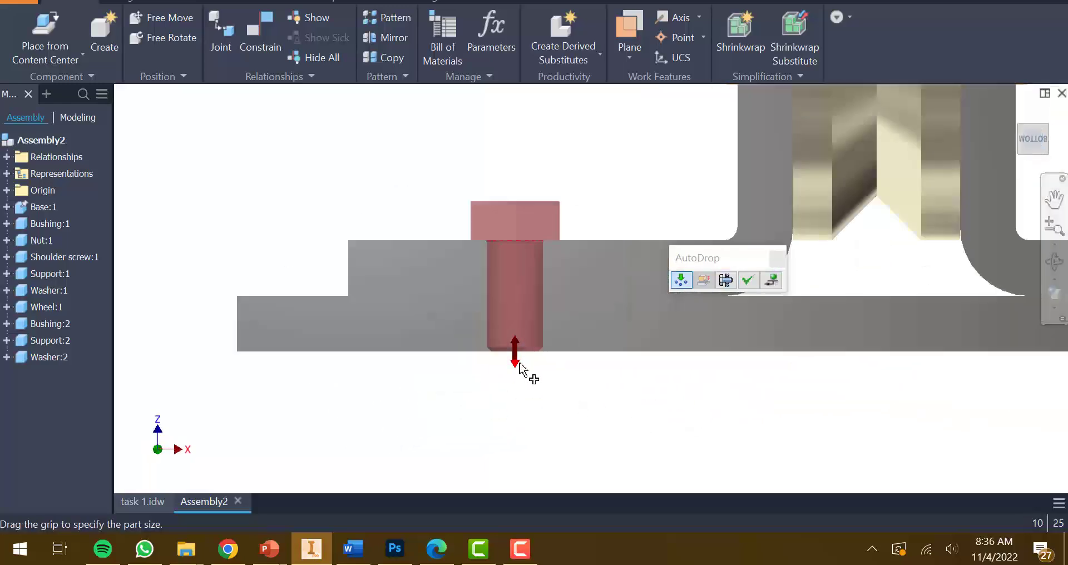
{"action": "left_click_drag", "start_coordinate": [516, 365], "coordinate": [515, 423]}
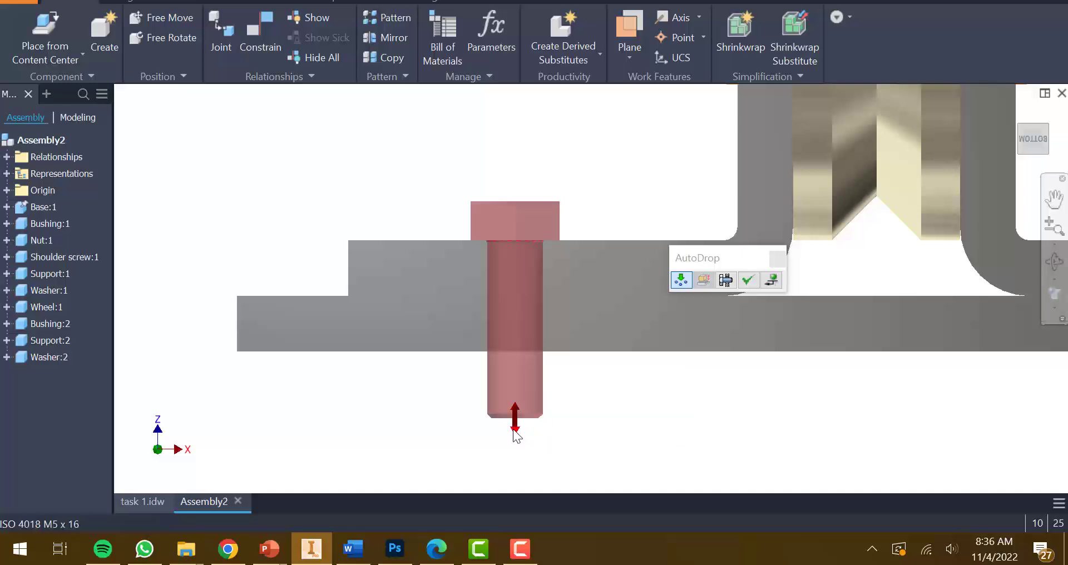
{"action": "left_click_drag", "start_coordinate": [517, 400], "coordinate": [617, 393]}
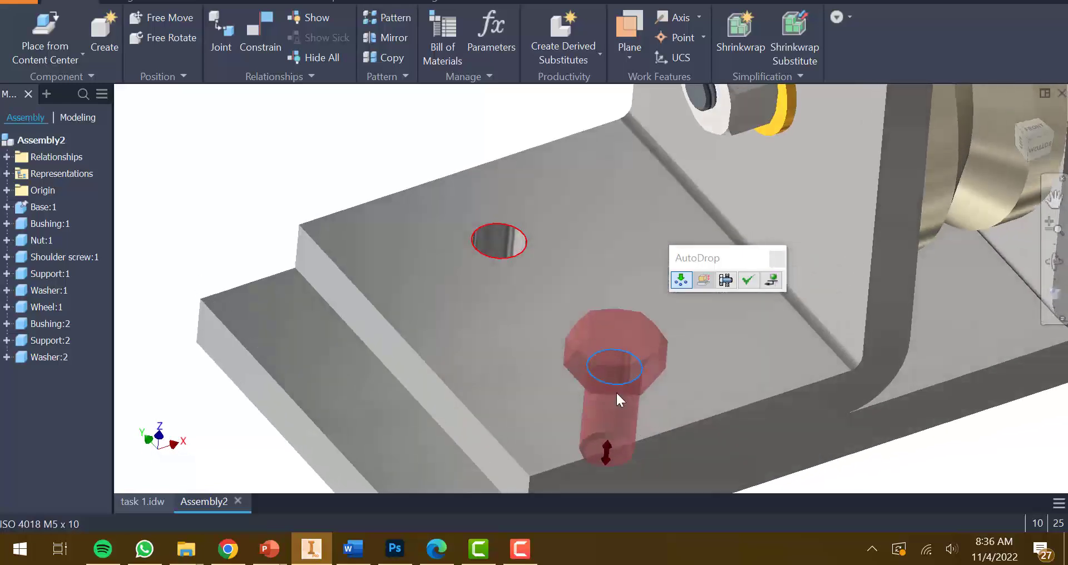
{"action": "left_click", "coordinate": [752, 284]}
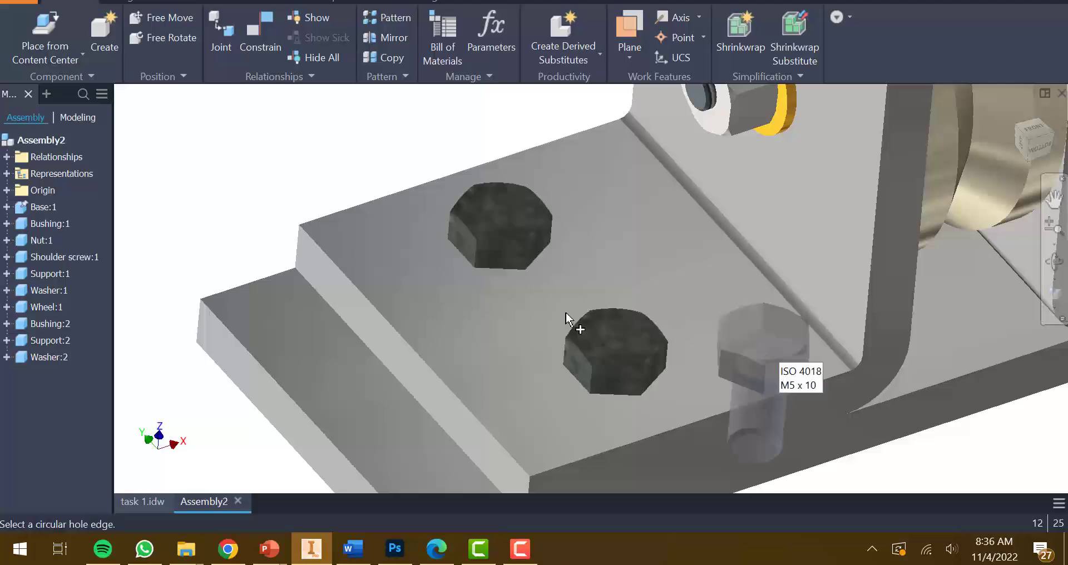
Step: Place ISO 4018 M5 x 10 screws in both base-plate holes of the support on the screw-head side
{"action": "scroll", "coordinate": [536, 301], "scroll_direction": "down", "scroll_amount": 3}
{"action": "middle_click_drag", "start_coordinate": [851, 309], "coordinate": [770, 333], "text": "shift"}
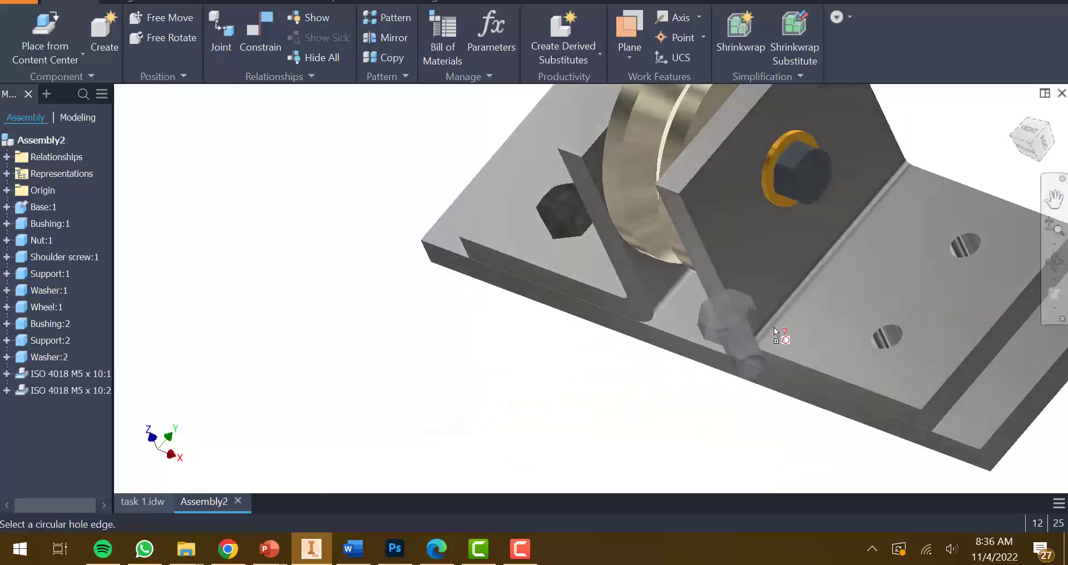
{"action": "left_click", "coordinate": [901, 335]}
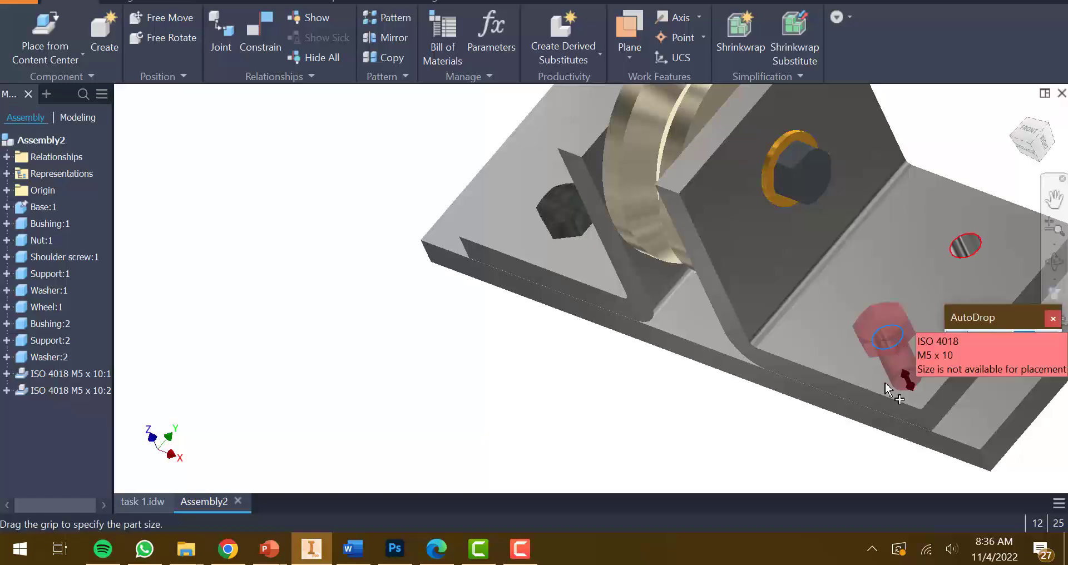
{"action": "left_click", "coordinate": [1026, 340]}
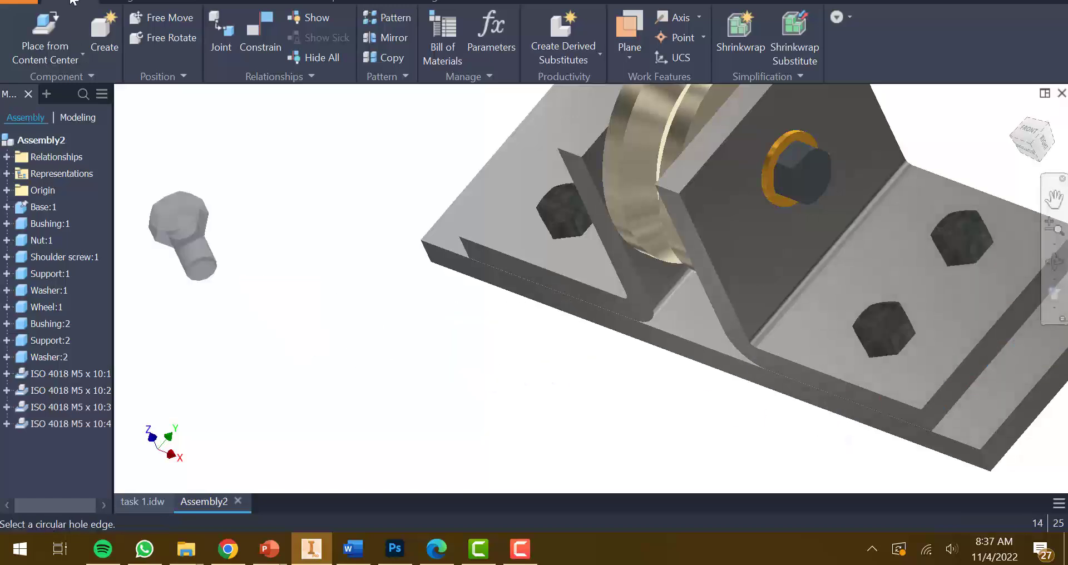
Step: Start saving the assembly and open the recently used "wheel support assembly" folder as the save location
{"action": "key", "text": "ctrl+s"}
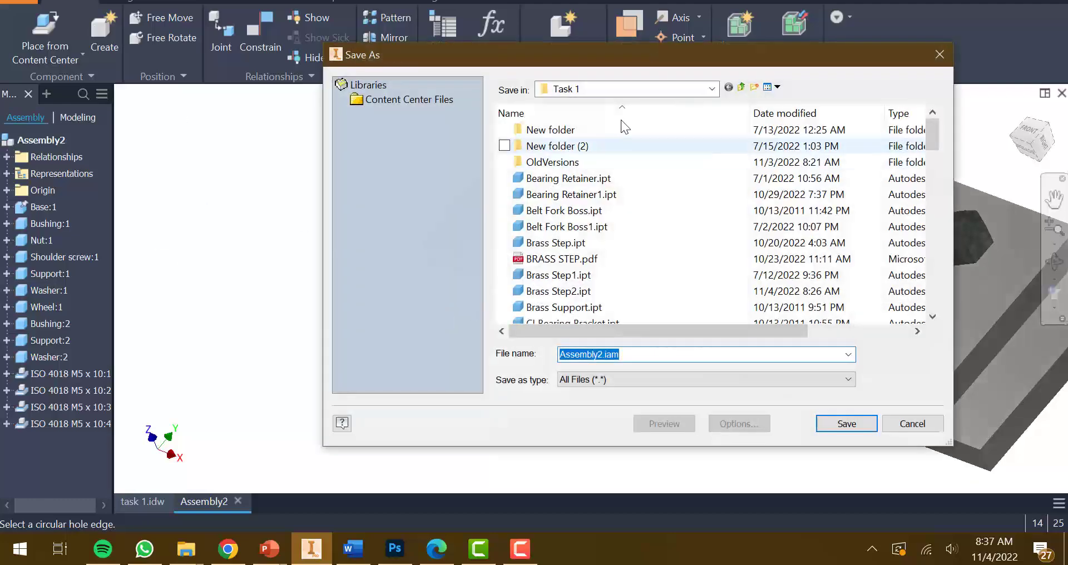
{"action": "left_click", "coordinate": [631, 89]}
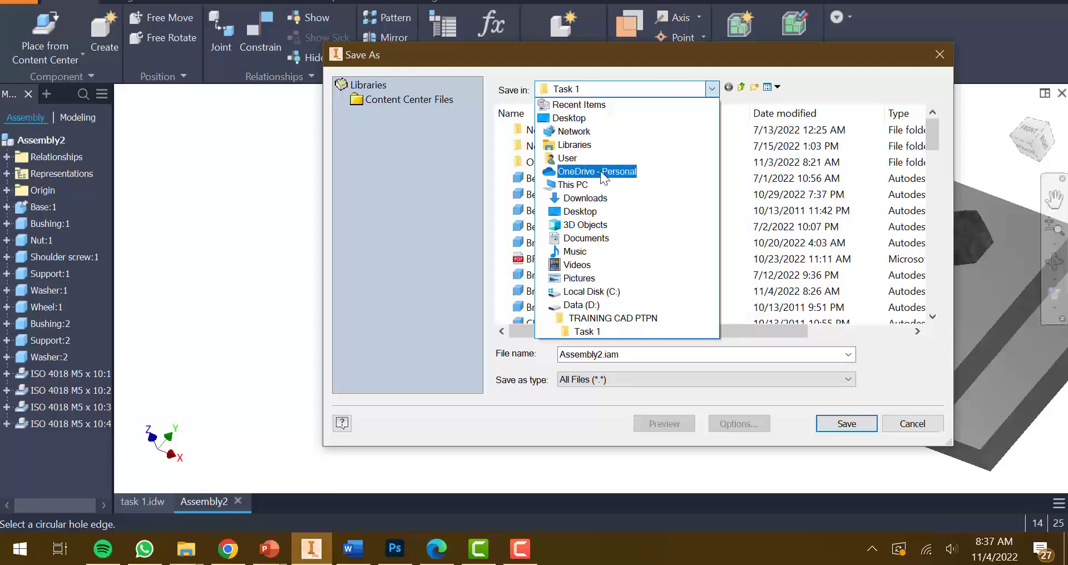
{"action": "left_click", "coordinate": [617, 104]}
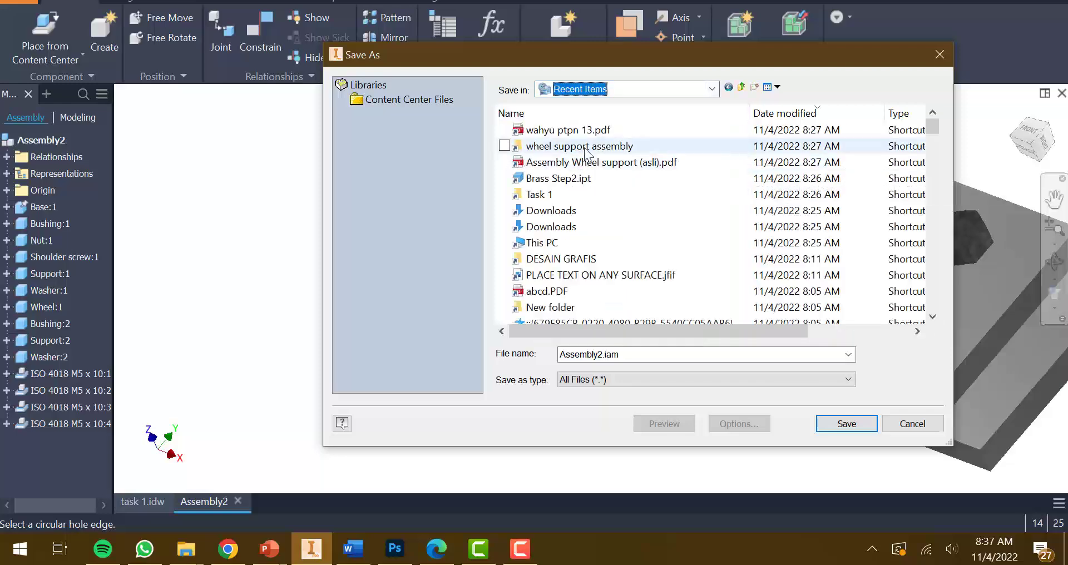
{"action": "left_click", "coordinate": [586, 149]}
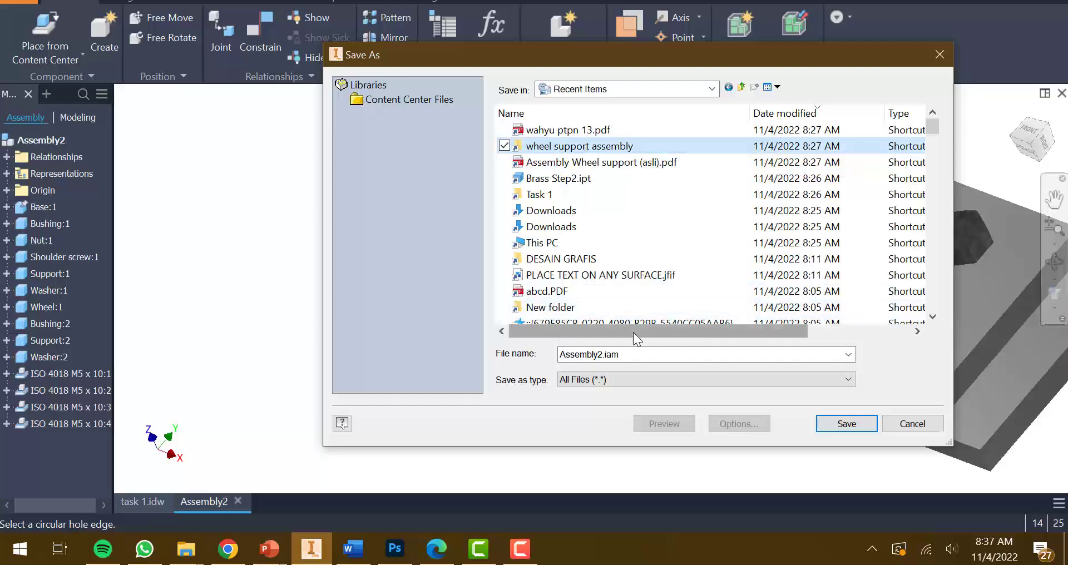
{"action": "mouse_move", "coordinate": [632, 332]}
{"action": "left_mouse_down"}
{"action": "mouse_move", "coordinate": [768, 334]}
{"action": "mouse_move", "coordinate": [635, 332]}
{"action": "left_mouse_up"}
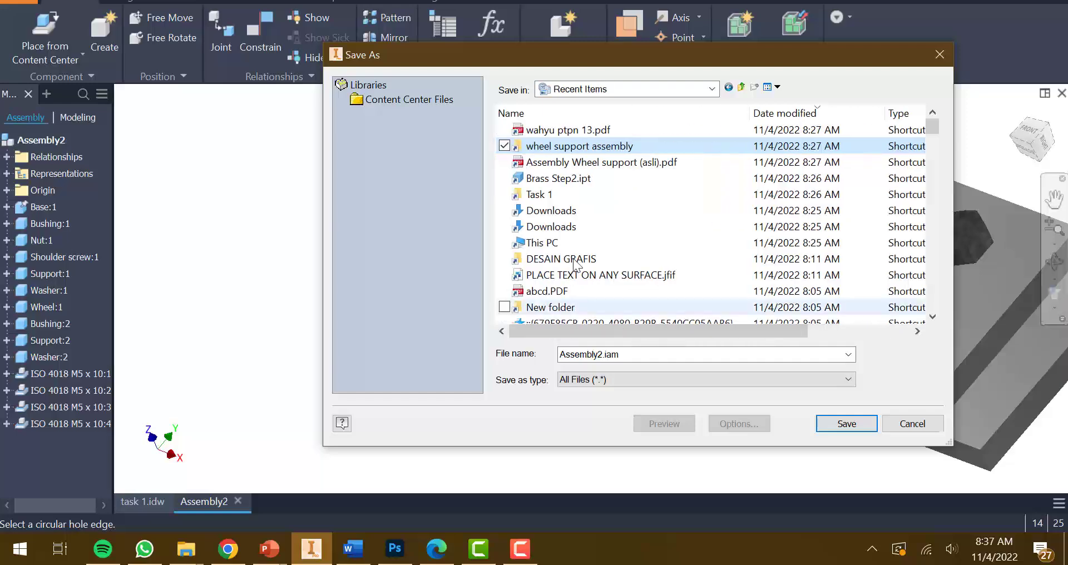
{"action": "double_click", "coordinate": [606, 146]}
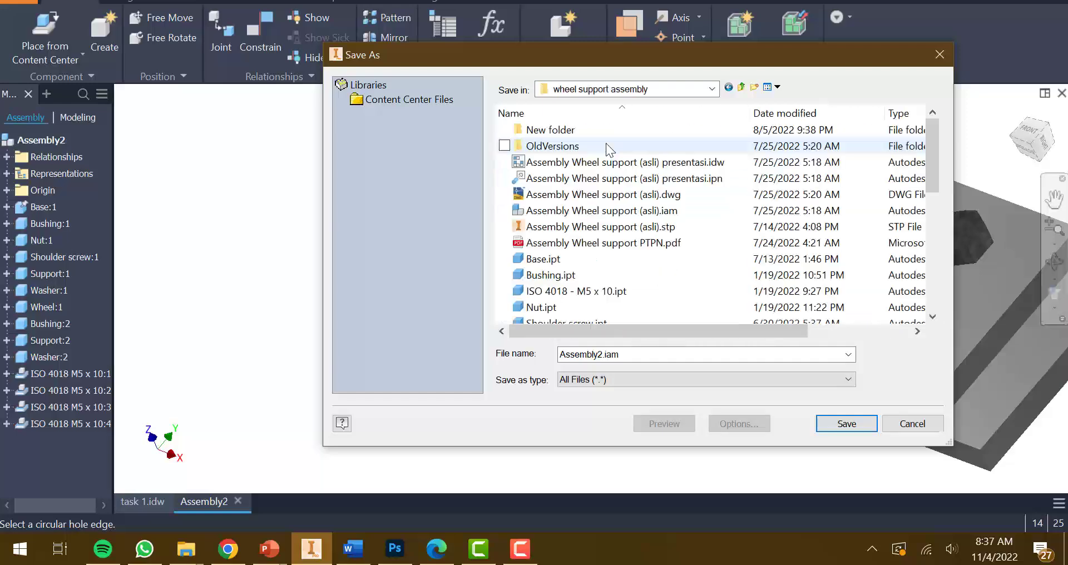
Step: Change the save location to the WHEEL SUPPORT ASSEMBLY folder inside Downloads
{"action": "left_click", "coordinate": [688, 90]}
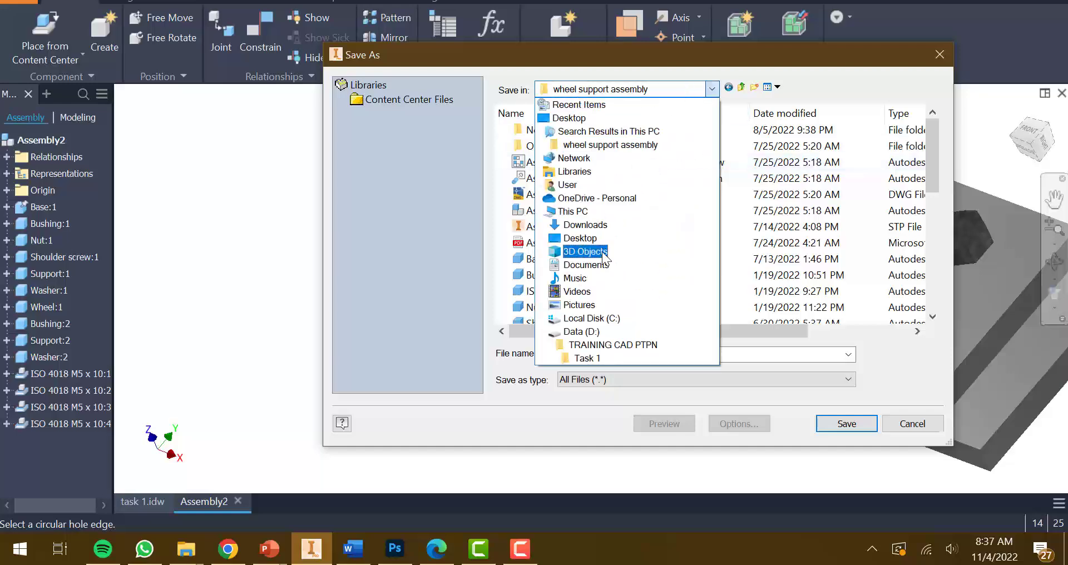
{"action": "left_click", "coordinate": [625, 107]}
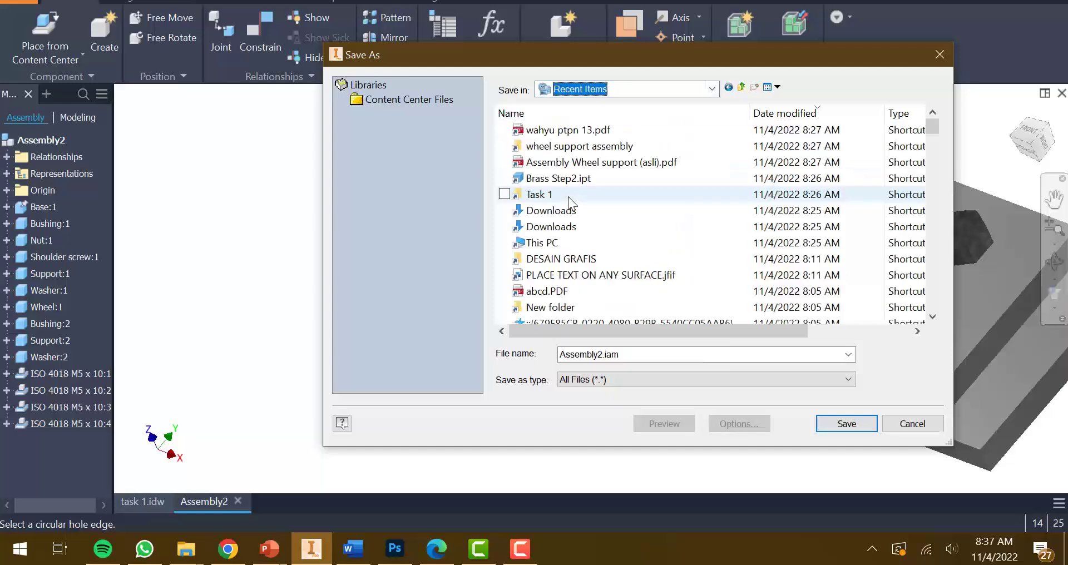
{"action": "double_click", "coordinate": [571, 221]}
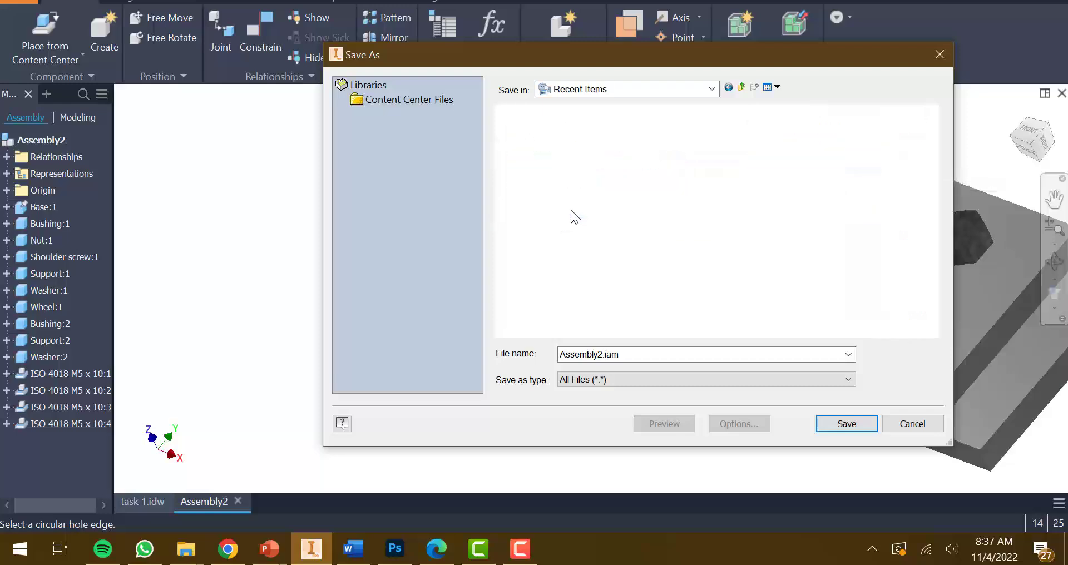
{"action": "scroll", "coordinate": [573, 197], "scroll_direction": "down", "scroll_amount": 15}
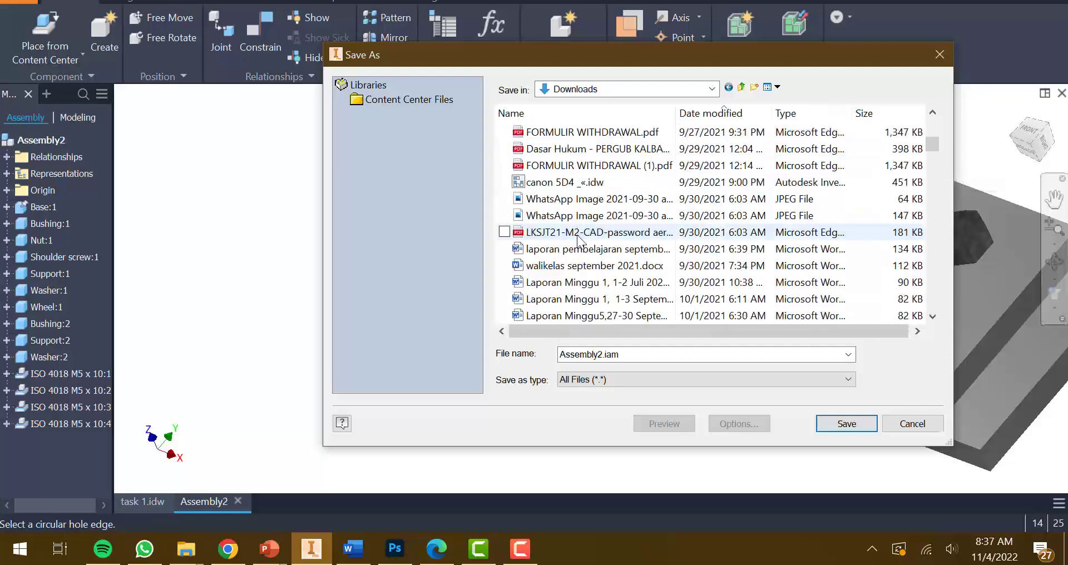
{"action": "scroll", "coordinate": [578, 245], "scroll_direction": "down", "scroll_amount": 10}
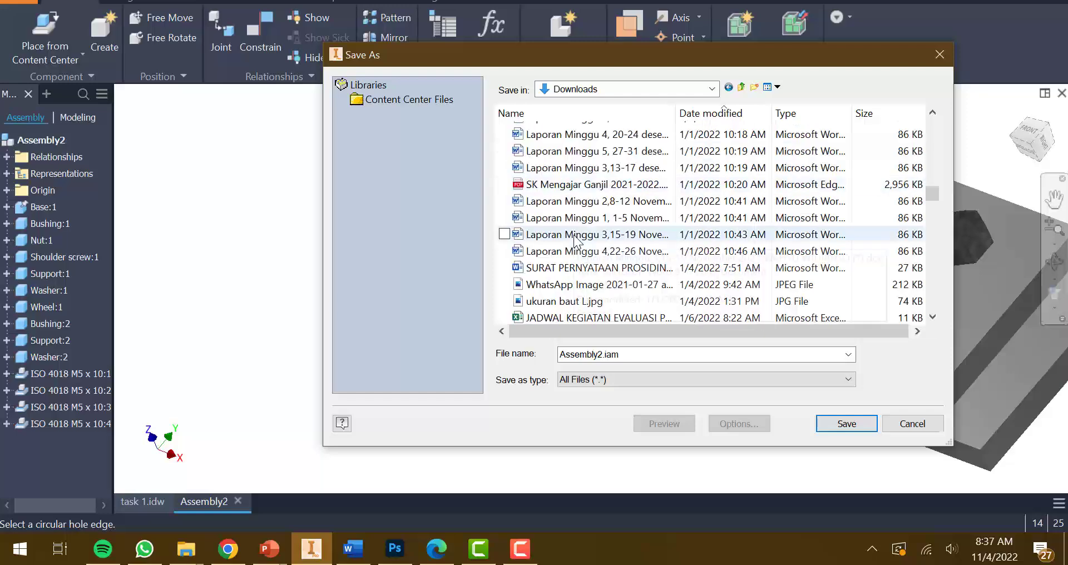
{"action": "scroll", "coordinate": [576, 242], "scroll_direction": "up", "scroll_amount": 3}
{"action": "scroll", "coordinate": [575, 240], "scroll_direction": "up", "scroll_amount": 2}
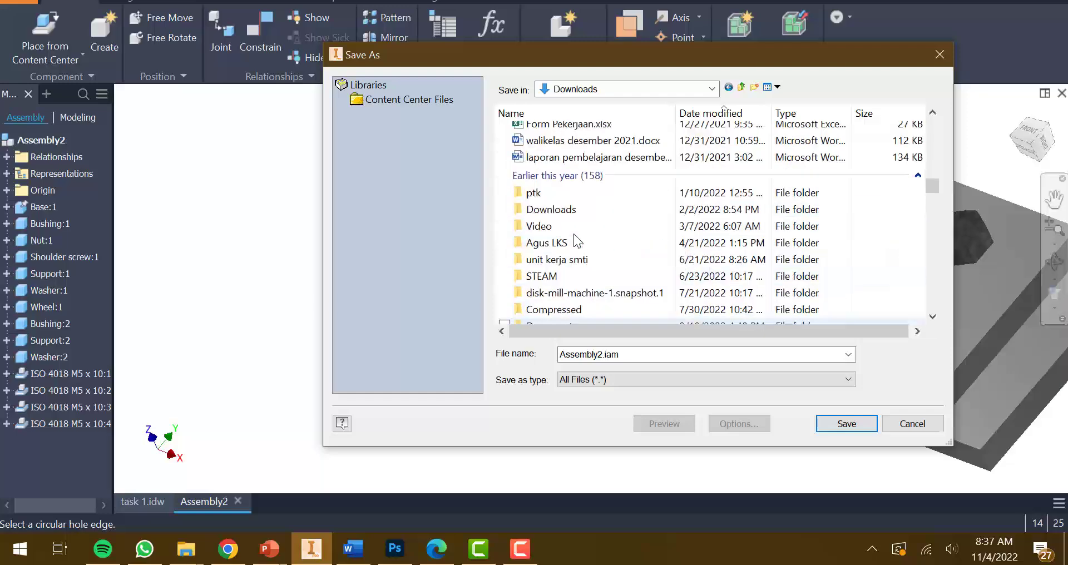
{"action": "scroll", "coordinate": [573, 261], "scroll_direction": "down", "scroll_amount": 6}
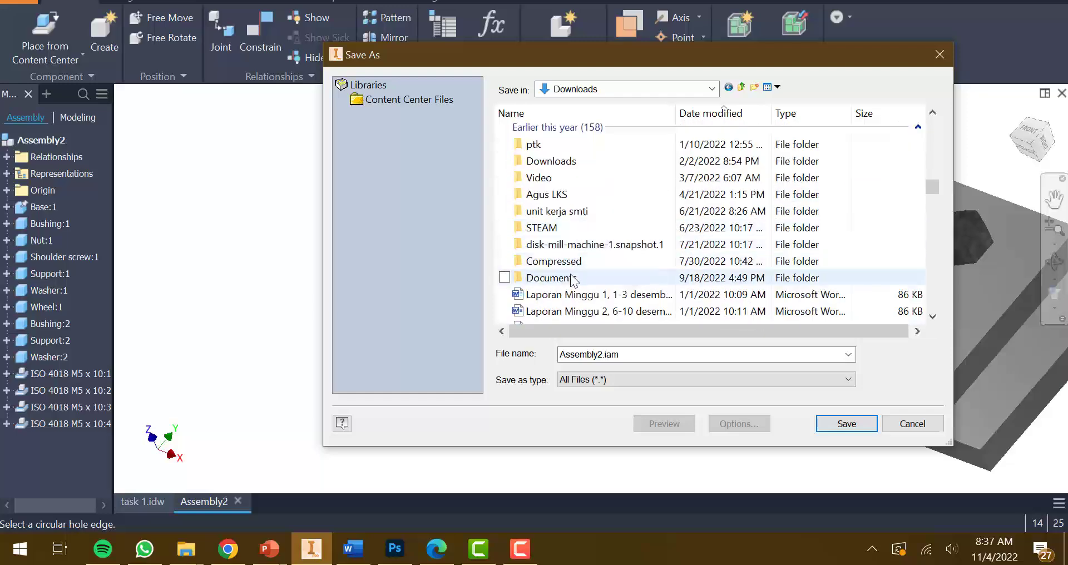
{"action": "scroll", "coordinate": [569, 287], "scroll_direction": "down", "scroll_amount": 20}
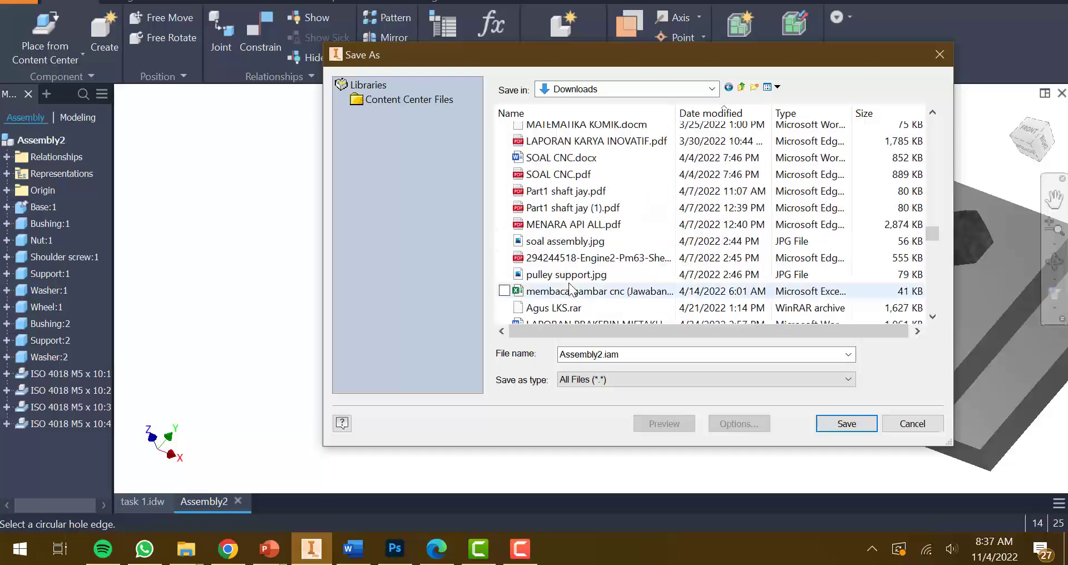
{"action": "scroll", "coordinate": [571, 287], "scroll_direction": "down", "scroll_amount": 20}
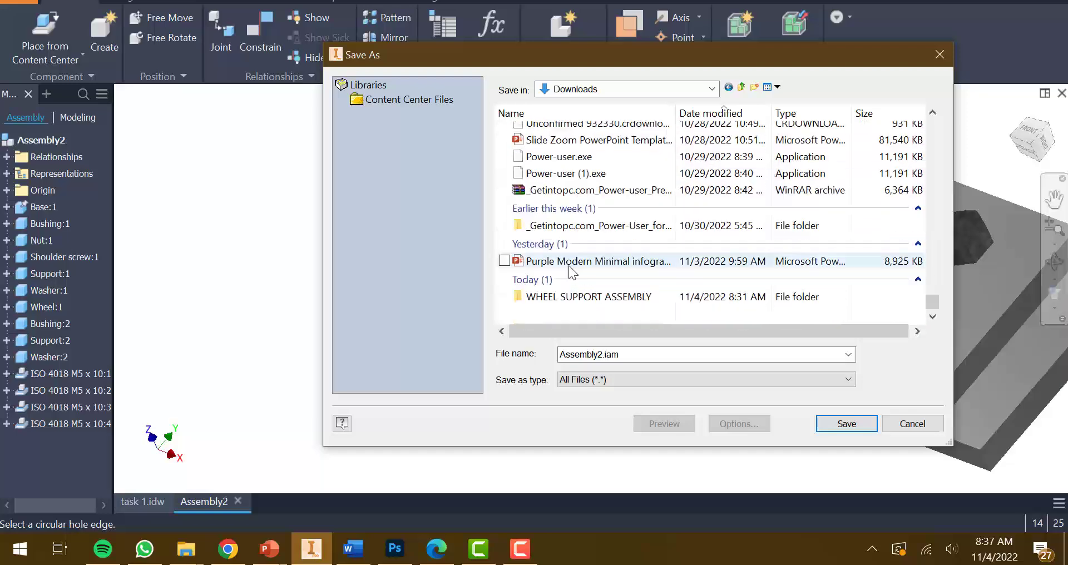
{"action": "double_click", "coordinate": [567, 297]}
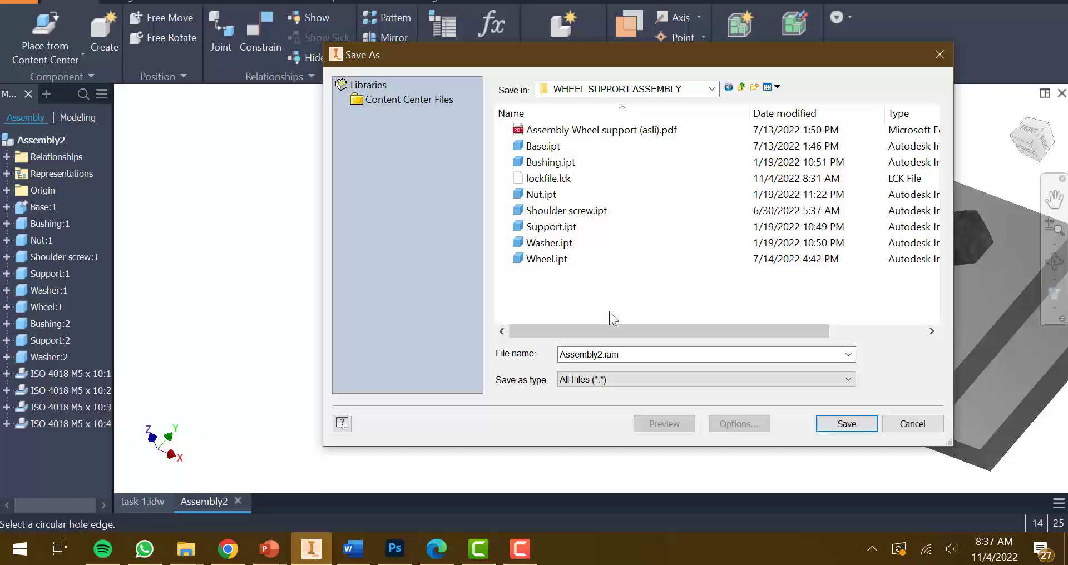
Step: Name the assembly file WHEEL SUPPORT ASSEMBLY and save it
{"action": "left_click", "coordinate": [602, 361]}
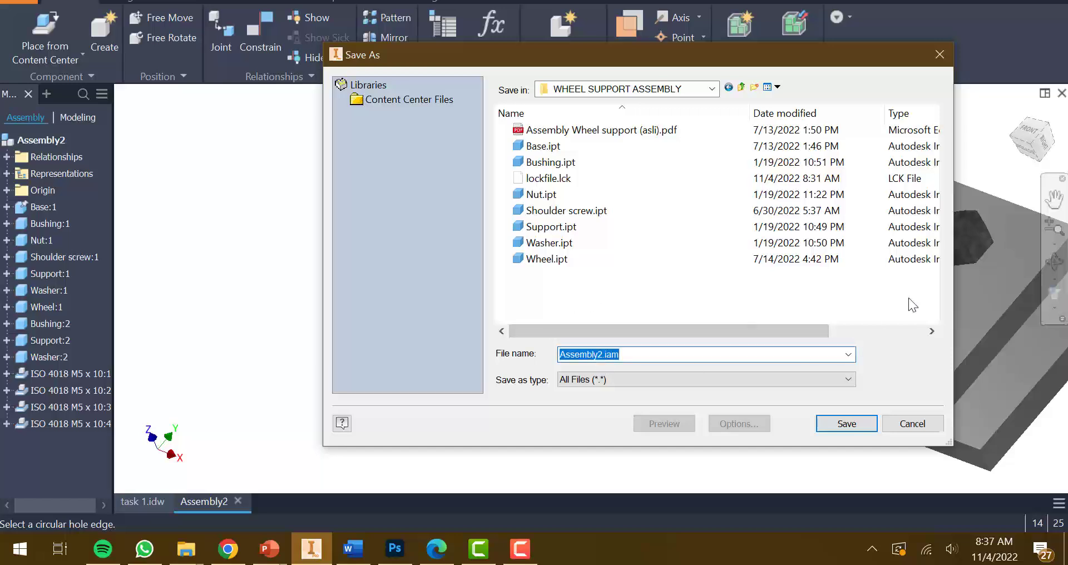
{"action": "type", "text": "WHEEL SUPPORT ASSEMBLY"}
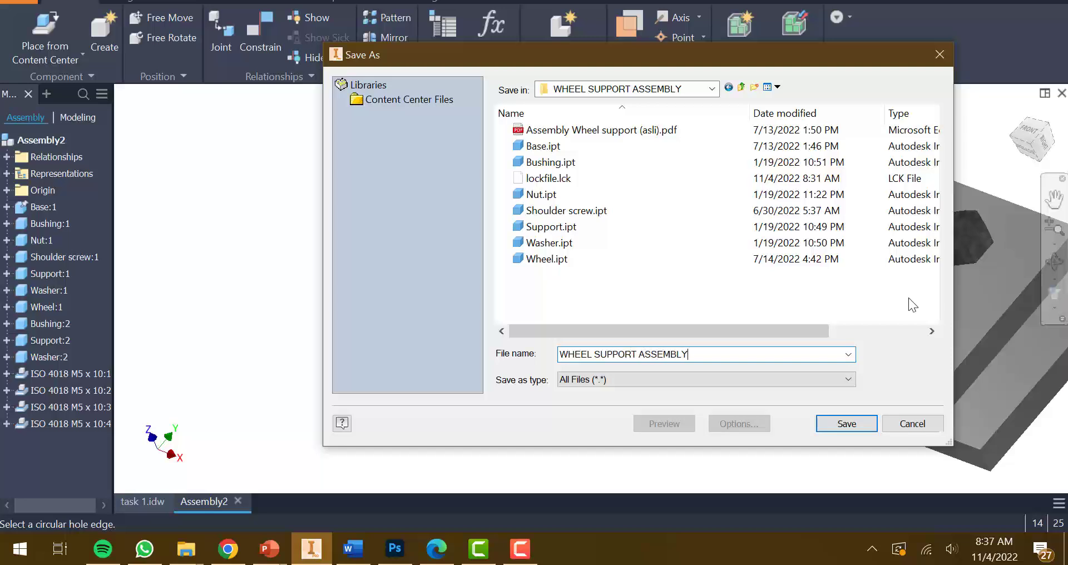
{"action": "key", "text": "Return"}
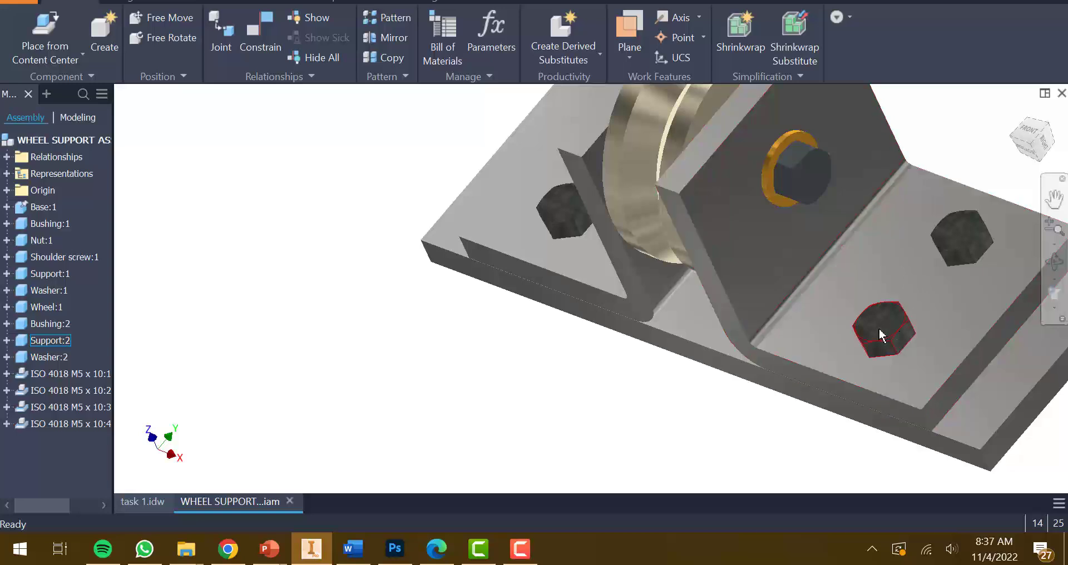
Step: Show the assembly in its home view with the Shaded with edges visual style
{"action": "left_click", "coordinate": [1015, 111]}
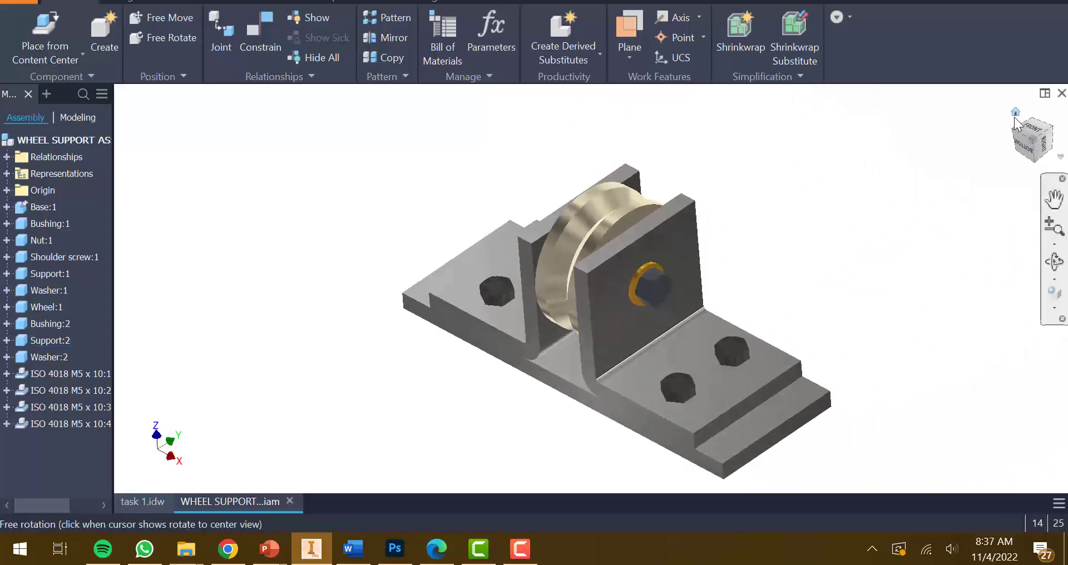
{"action": "left_click", "coordinate": [1053, 310]}
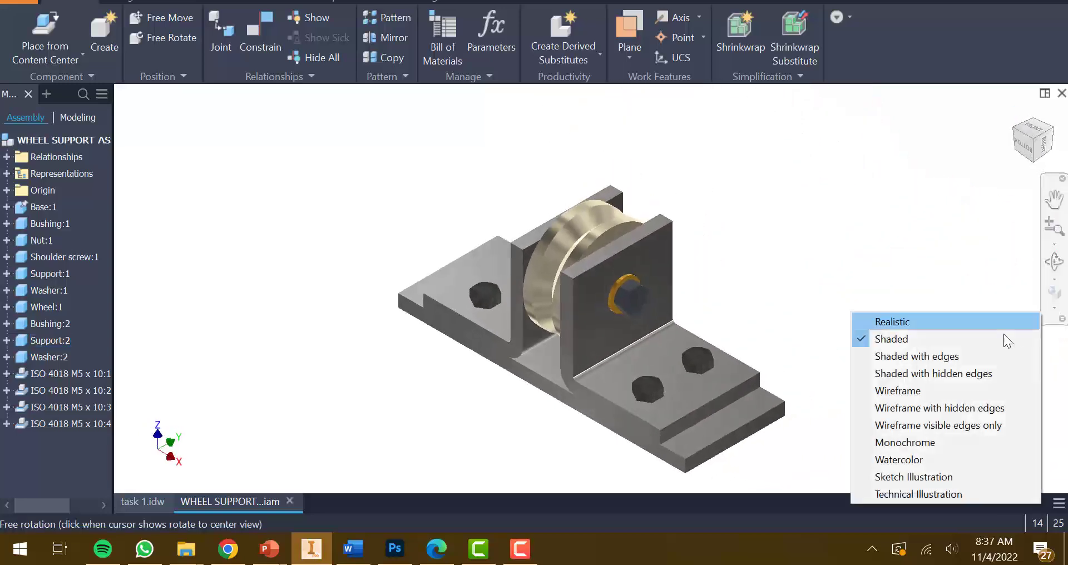
{"action": "left_click", "coordinate": [983, 356]}
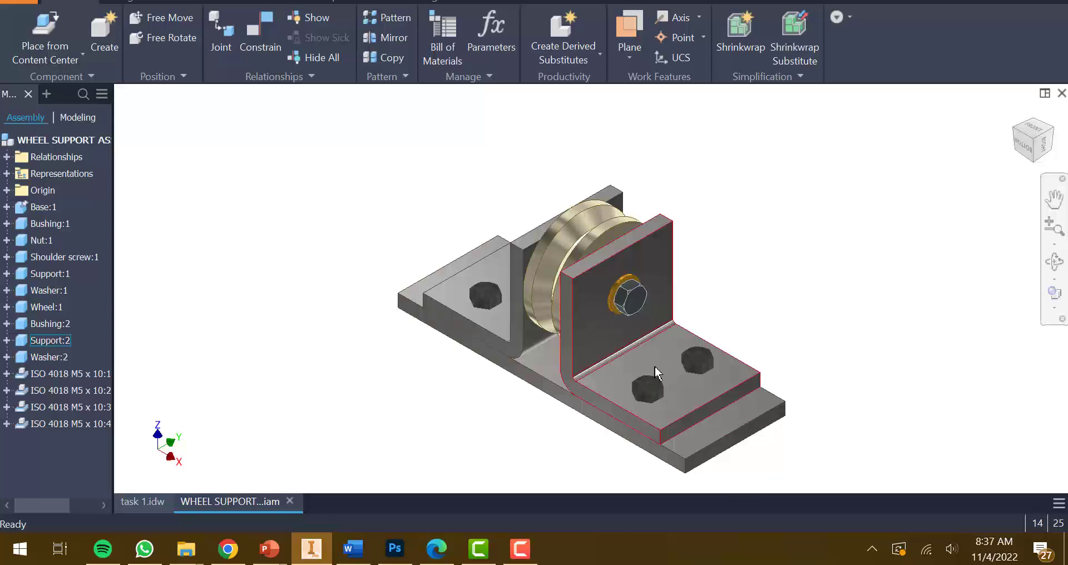
Step: Create a new presentation from the metric Standard (mm).ipn template
{"action": "left_click", "coordinate": [23, 1]}
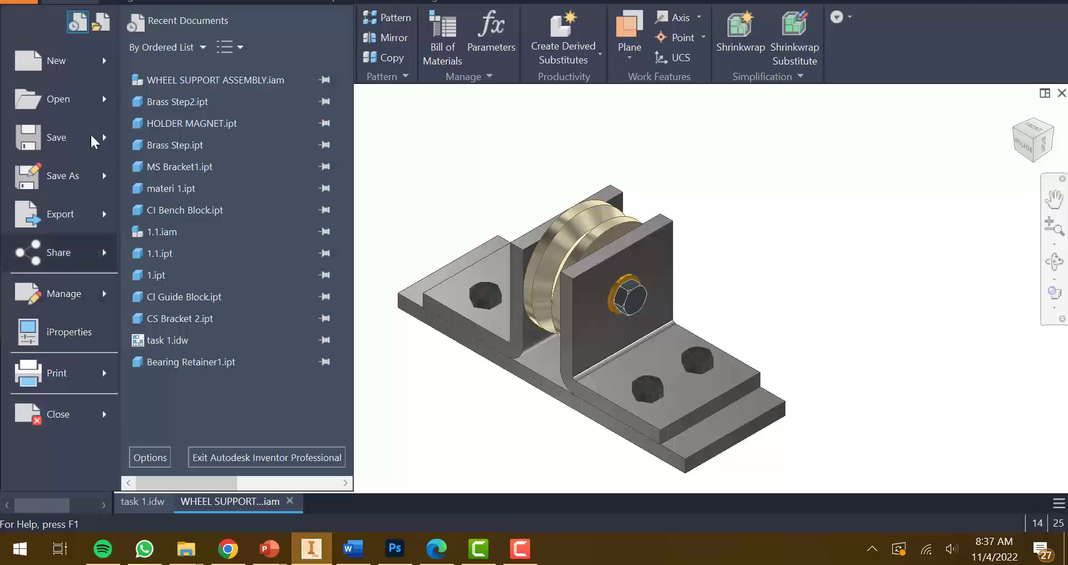
{"action": "left_click", "coordinate": [83, 62]}
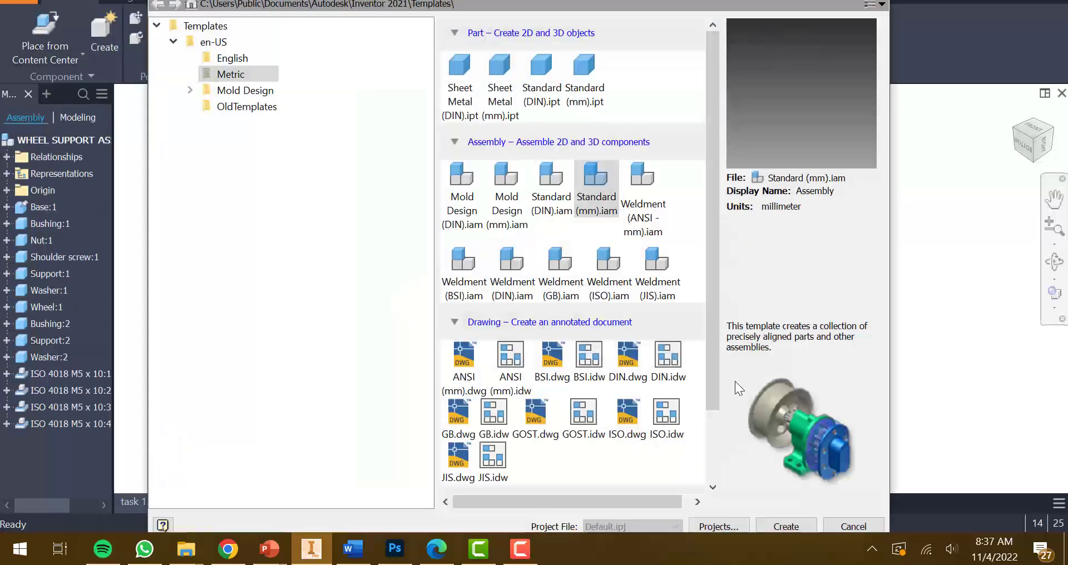
{"action": "left_click_drag", "start_coordinate": [716, 392], "coordinate": [710, 462]}
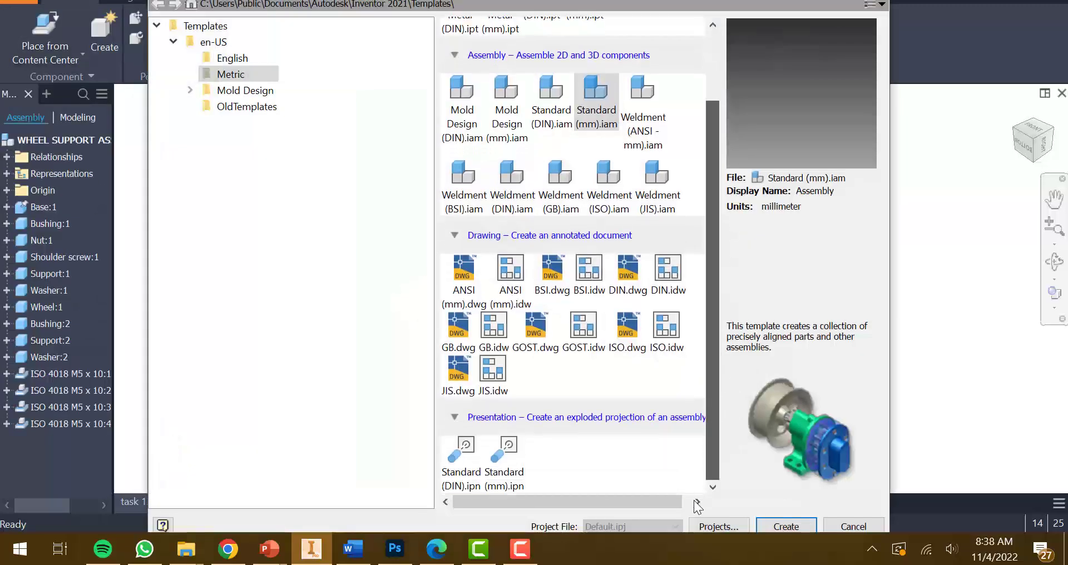
{"action": "left_click", "coordinate": [523, 485]}
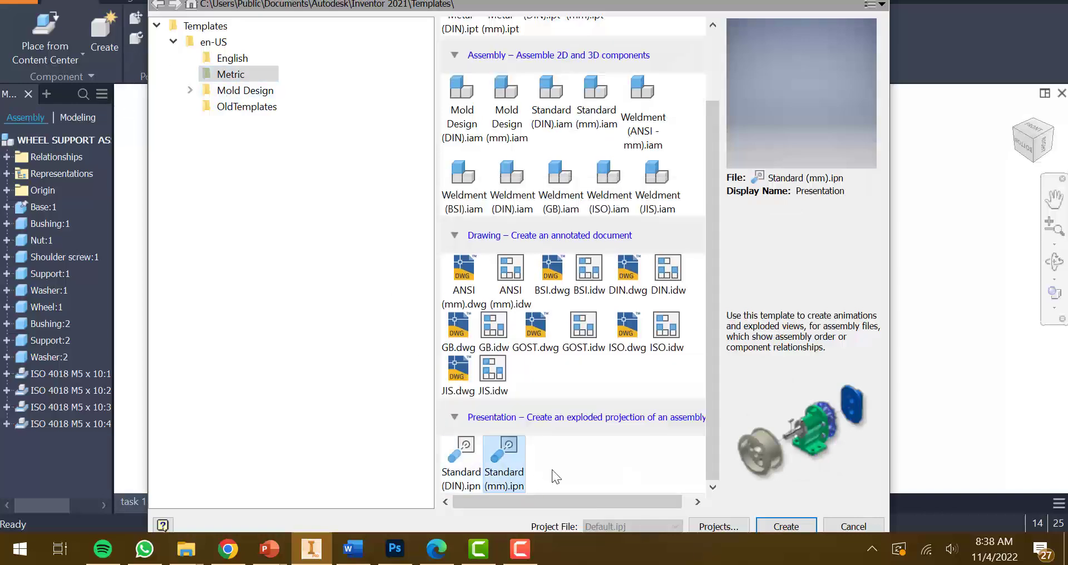
{"action": "left_click", "coordinate": [773, 526]}
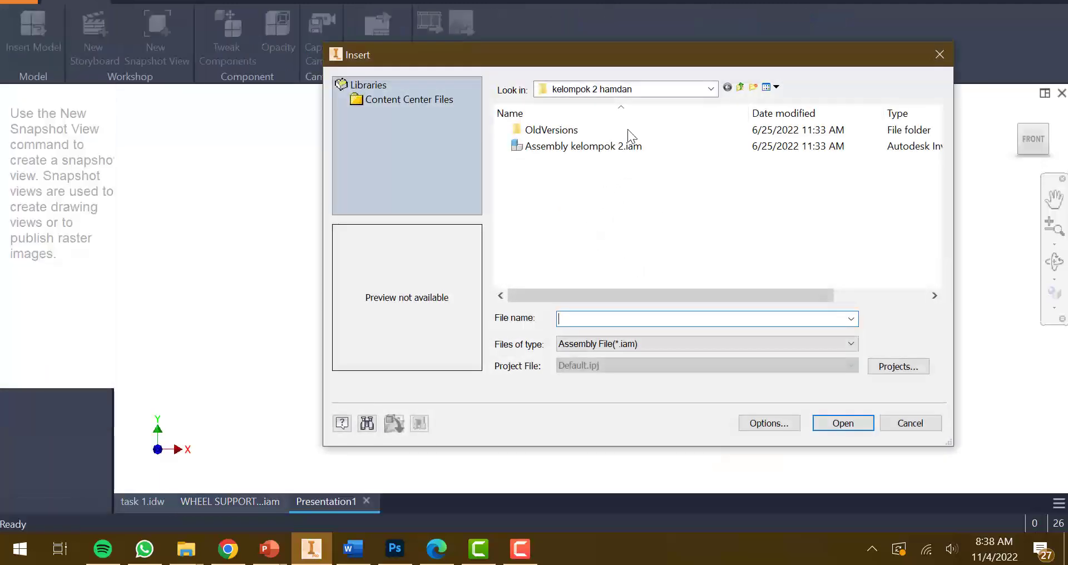
Step: Insert WHEEL SUPPORT ASSEMBLY.iam from the WHEEL SUPPORT ASSEMBLY folder in Downloads into the presentation
{"action": "left_click", "coordinate": [643, 89]}
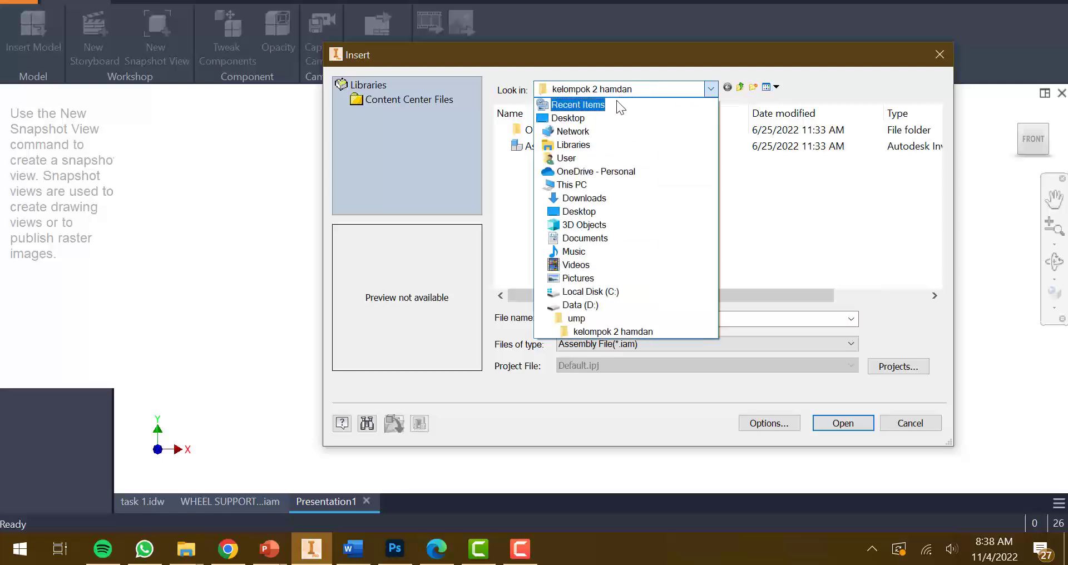
{"action": "left_click", "coordinate": [616, 104]}
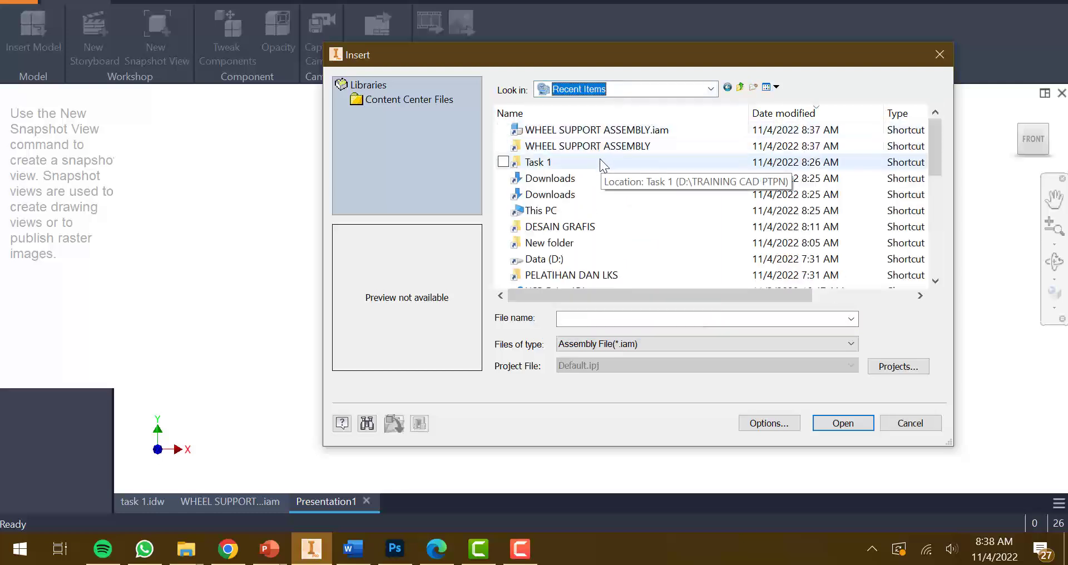
{"action": "left_click", "coordinate": [596, 183]}
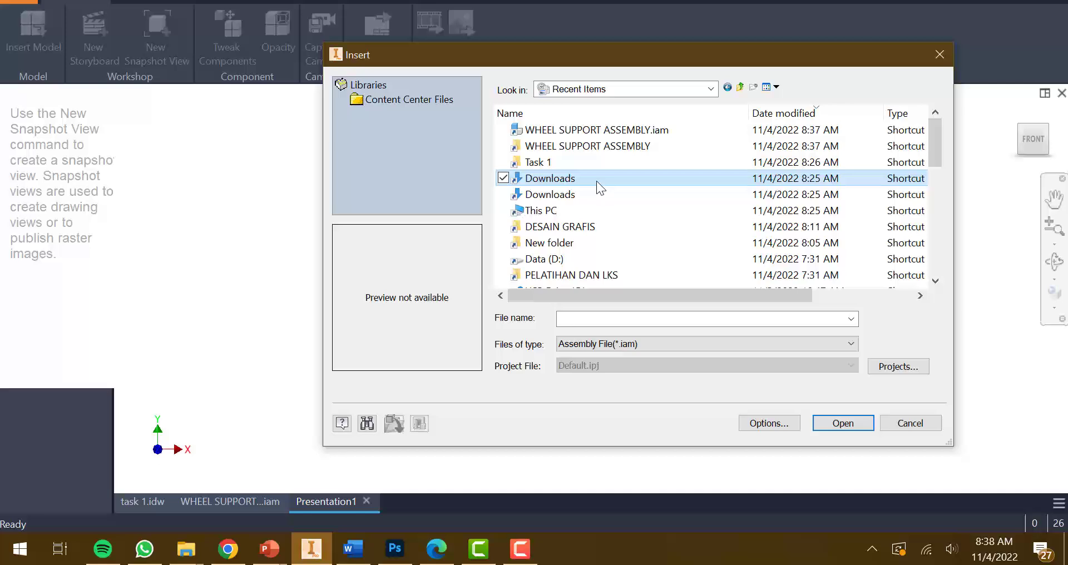
{"action": "double_click", "coordinate": [596, 180]}
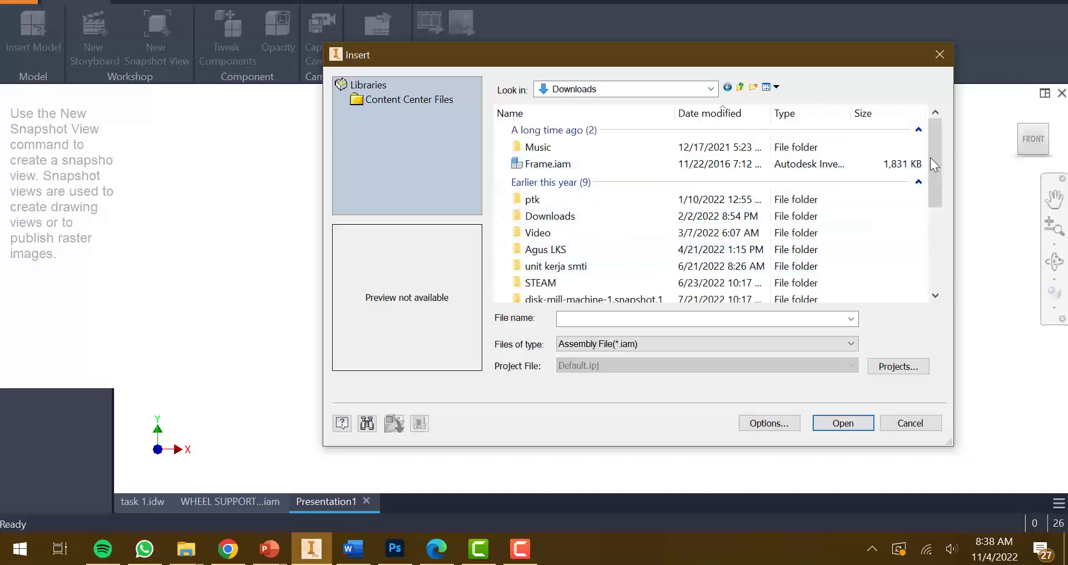
{"action": "left_click_drag", "start_coordinate": [934, 164], "coordinate": [925, 301]}
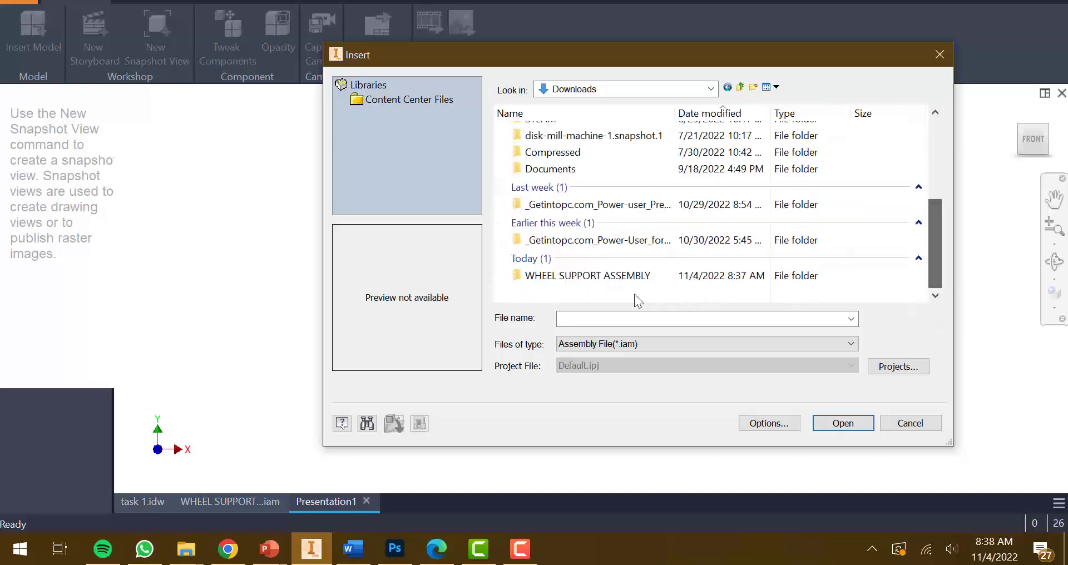
{"action": "double_click", "coordinate": [563, 275]}
{"action": "double_click", "coordinate": [561, 133]}
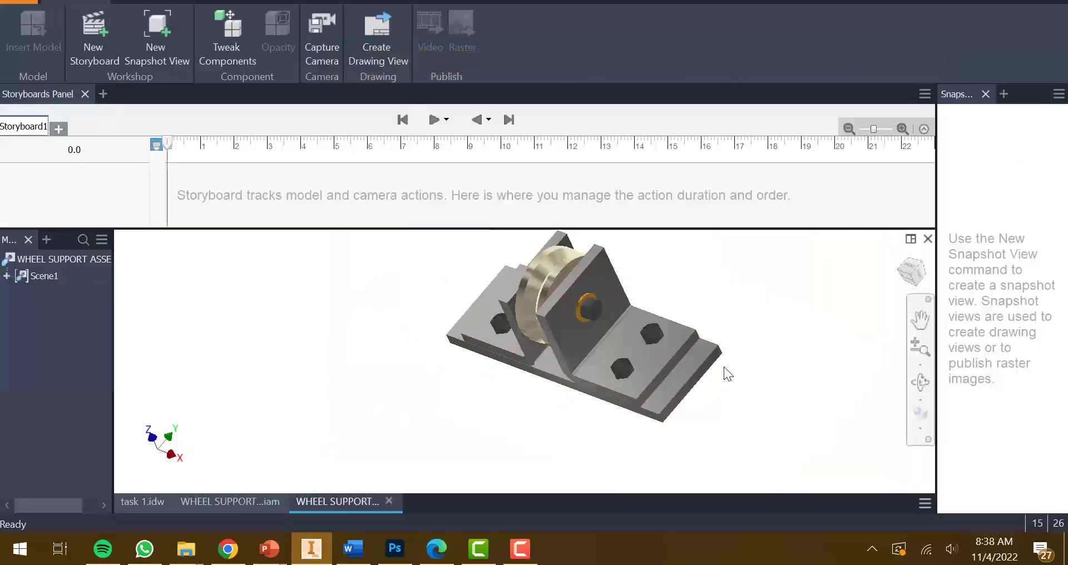
Step: Orient the inserted assembly to the home view in the presentation
{"action": "middle_click_drag", "start_coordinate": [686, 388], "coordinate": [728, 370], "text": "shift"}
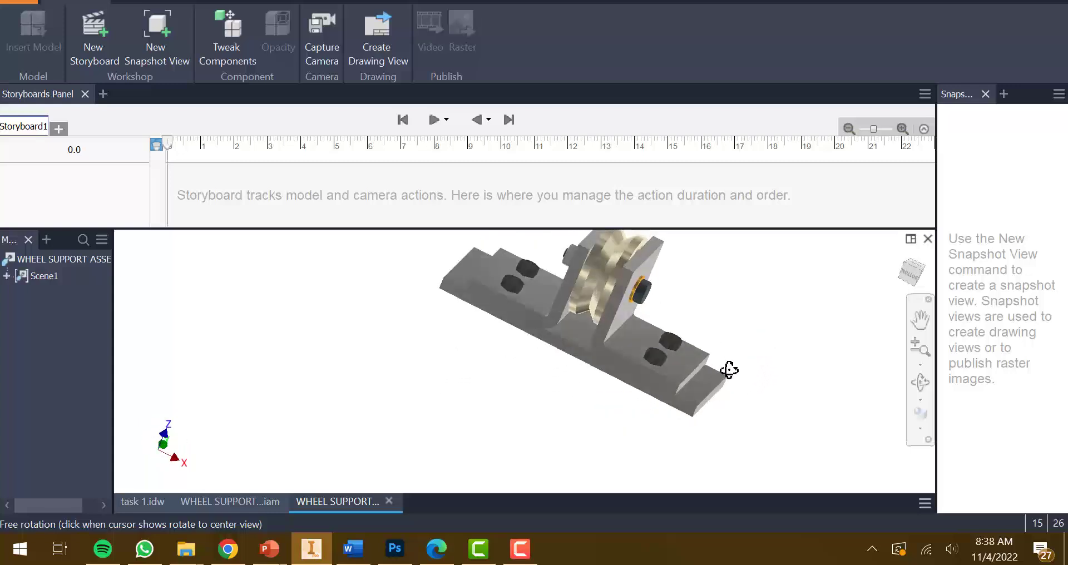
{"action": "left_click", "coordinate": [899, 262]}
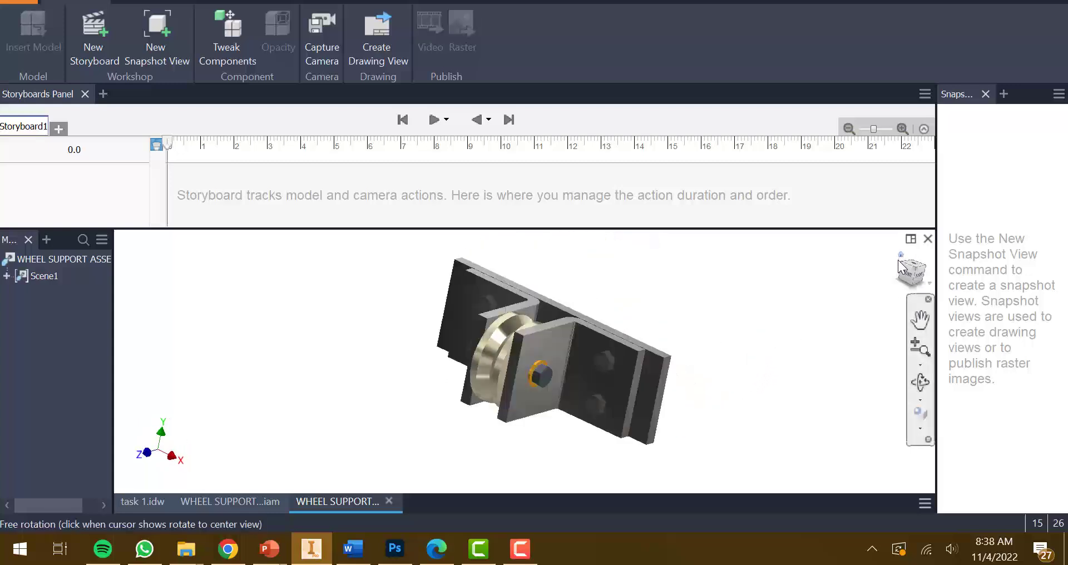
Step: Orient the assembly upright in an isometric view with its base horizontal, and set this view as home with Fit to View
{"action": "middle_click_drag", "start_coordinate": [489, 405], "coordinate": [460, 315], "text": "shift"}
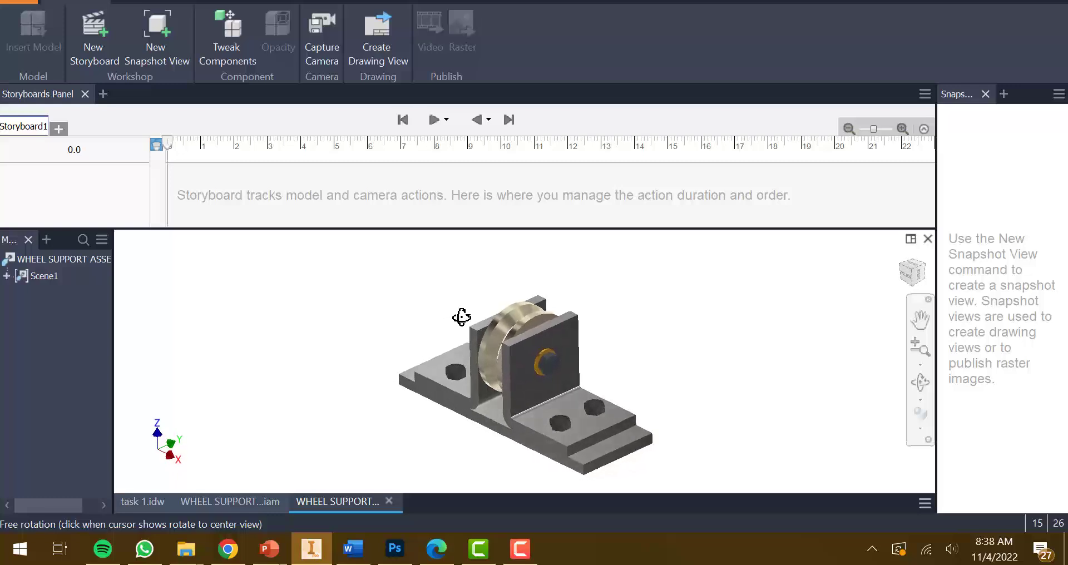
{"action": "left_click", "coordinate": [912, 275]}
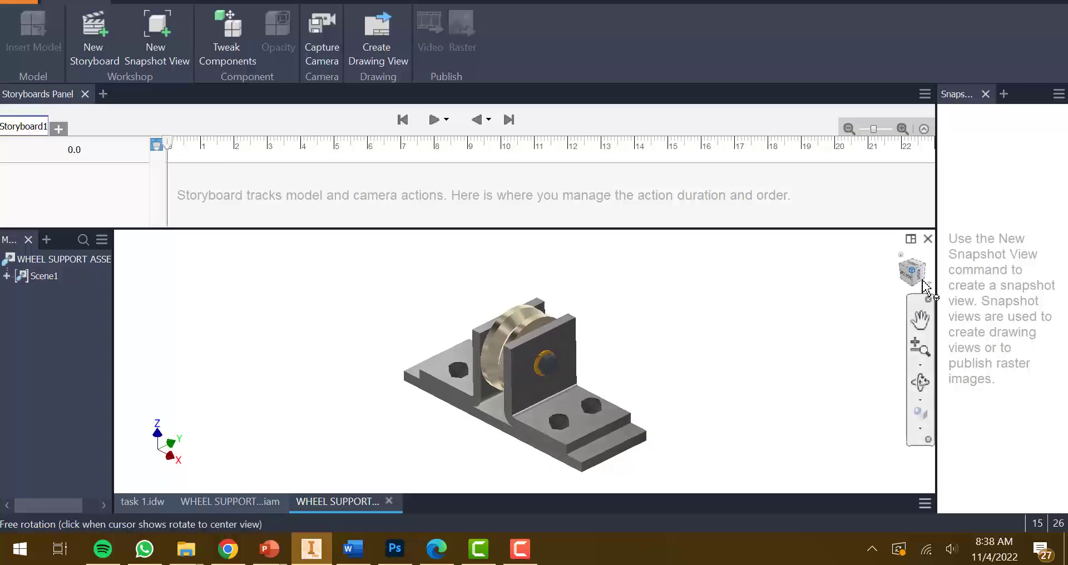
{"action": "right_click", "coordinate": [912, 277]}
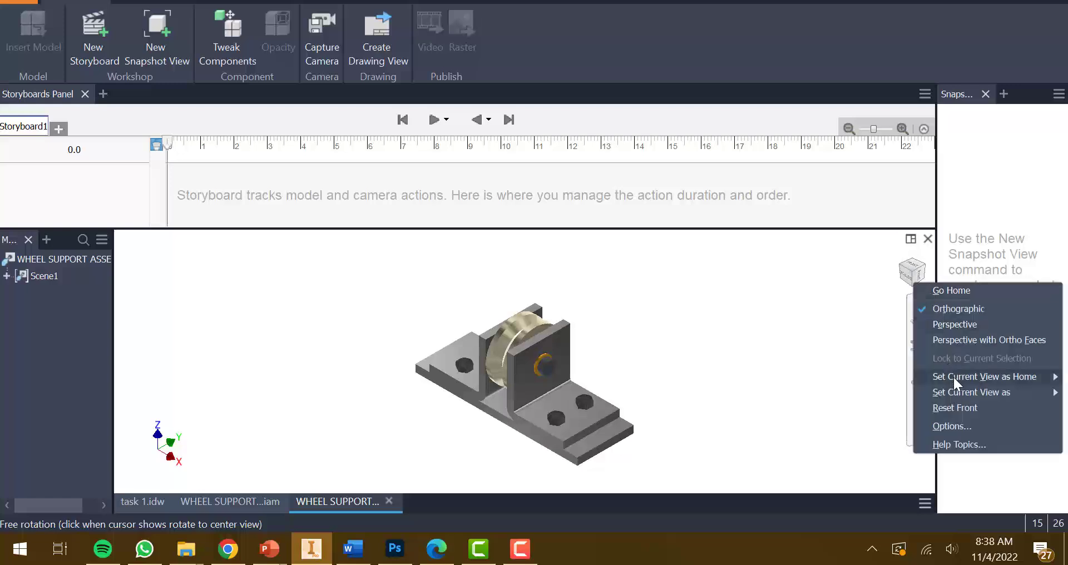
{"action": "mouse_move", "coordinate": [952, 375]}
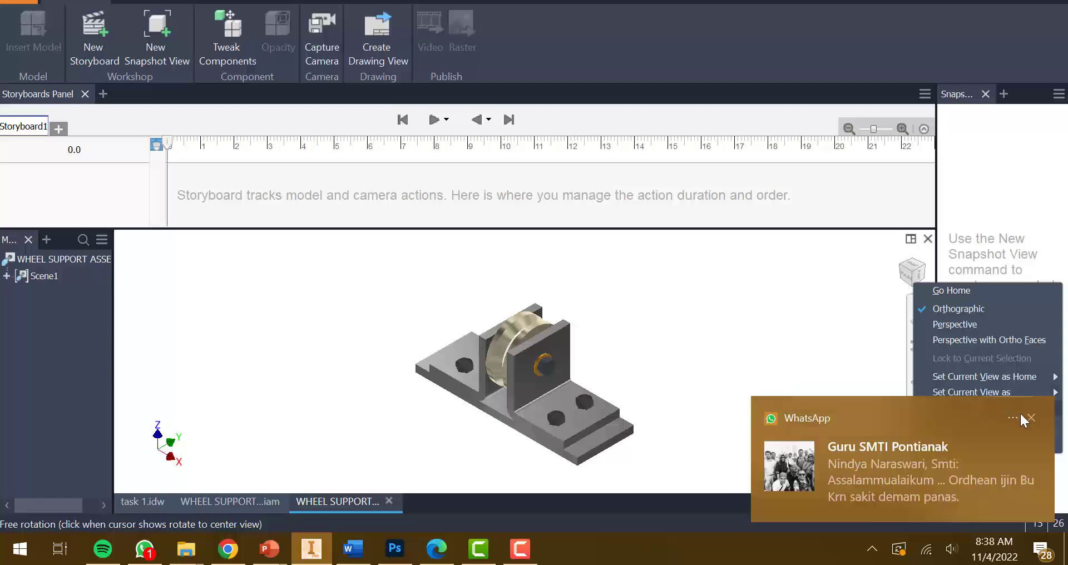
{"action": "left_click", "coordinate": [1020, 412]}
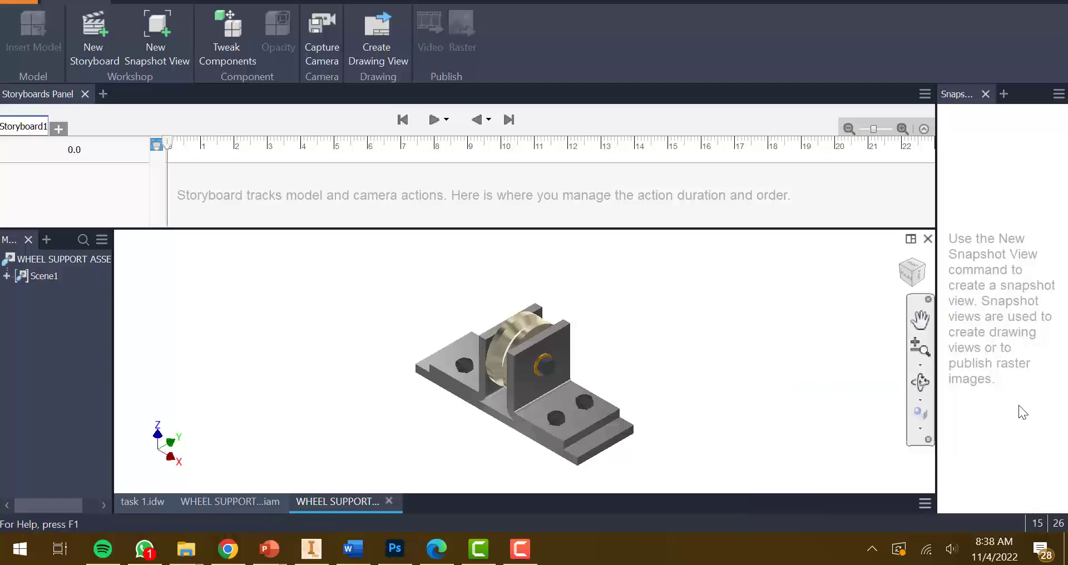
{"action": "right_click", "coordinate": [913, 279]}
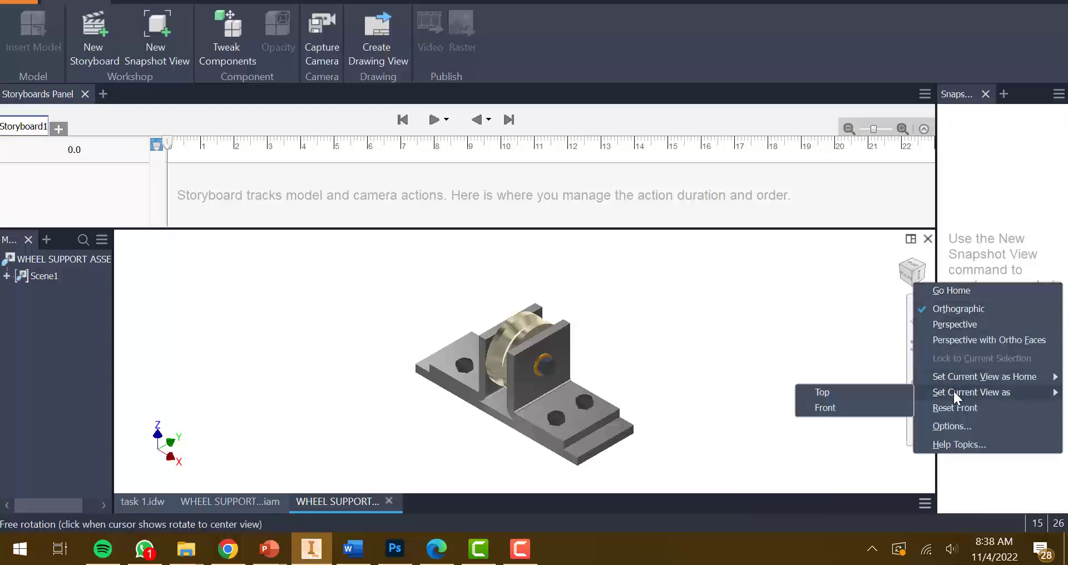
{"action": "mouse_move", "coordinate": [962, 376]}
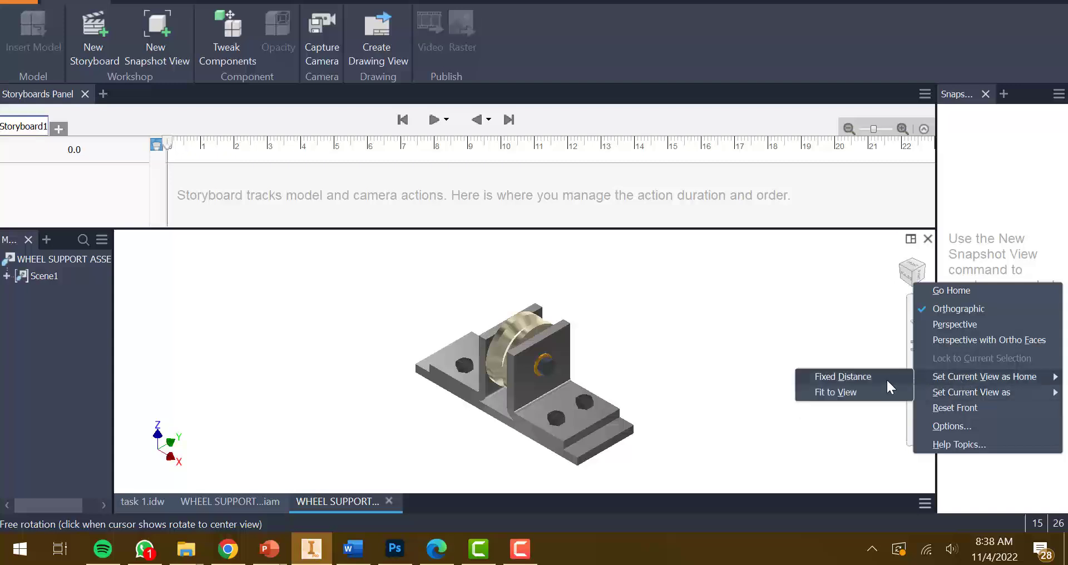
{"action": "left_click", "coordinate": [870, 391]}
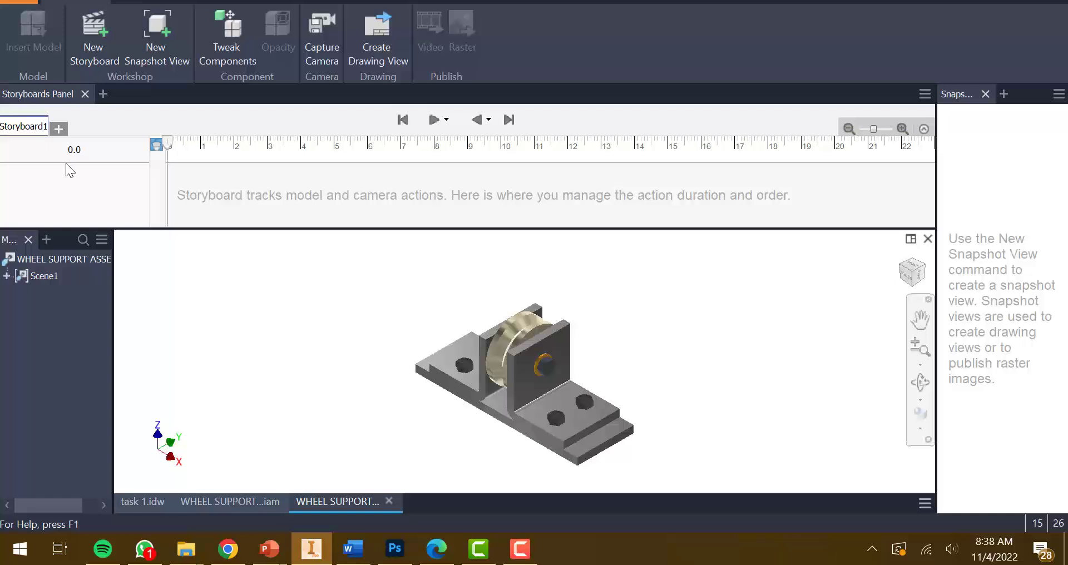
Step: Tweak the ISO 4018 M5 x 10:4 bolt 55 mm upward along Z and rotate it 360° about its vertical axis
{"action": "left_click", "coordinate": [232, 45]}
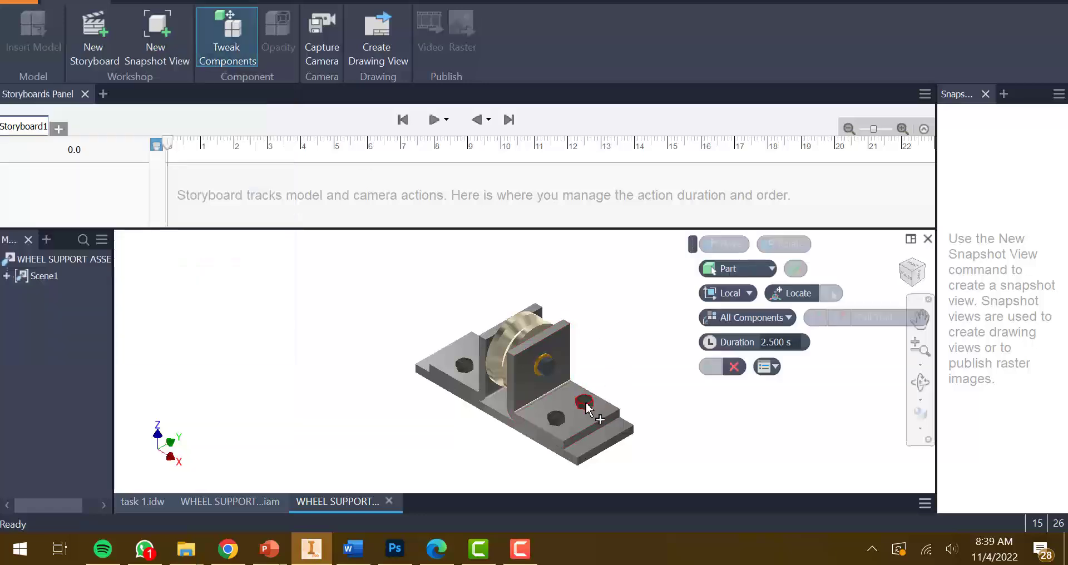
{"action": "left_click", "coordinate": [585, 403]}
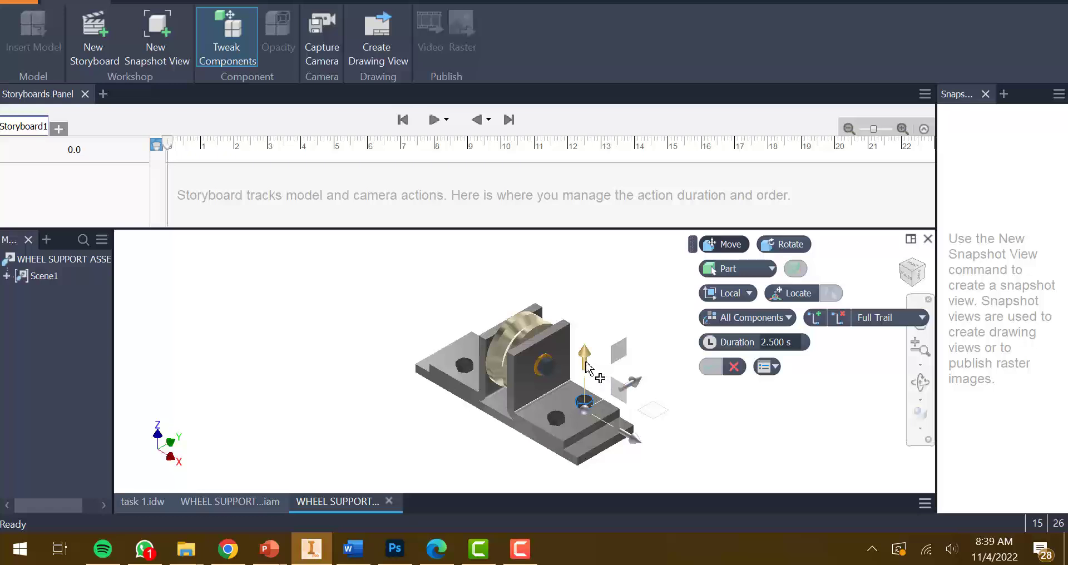
{"action": "left_click_drag", "start_coordinate": [585, 365], "coordinate": [579, 275]}
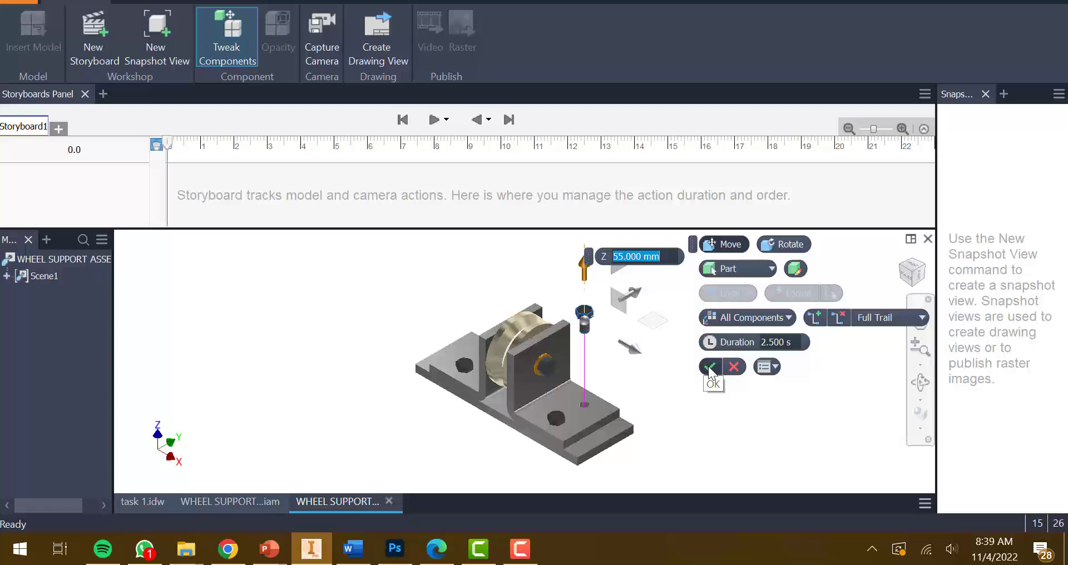
{"action": "left_click", "coordinate": [786, 243]}
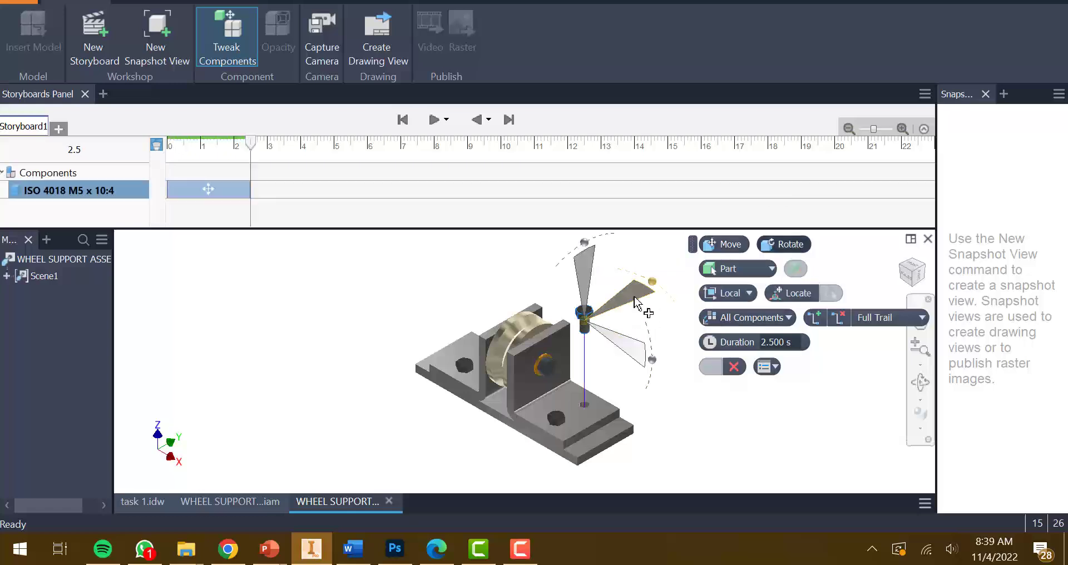
{"action": "left_click_drag", "start_coordinate": [632, 293], "coordinate": [601, 351]}
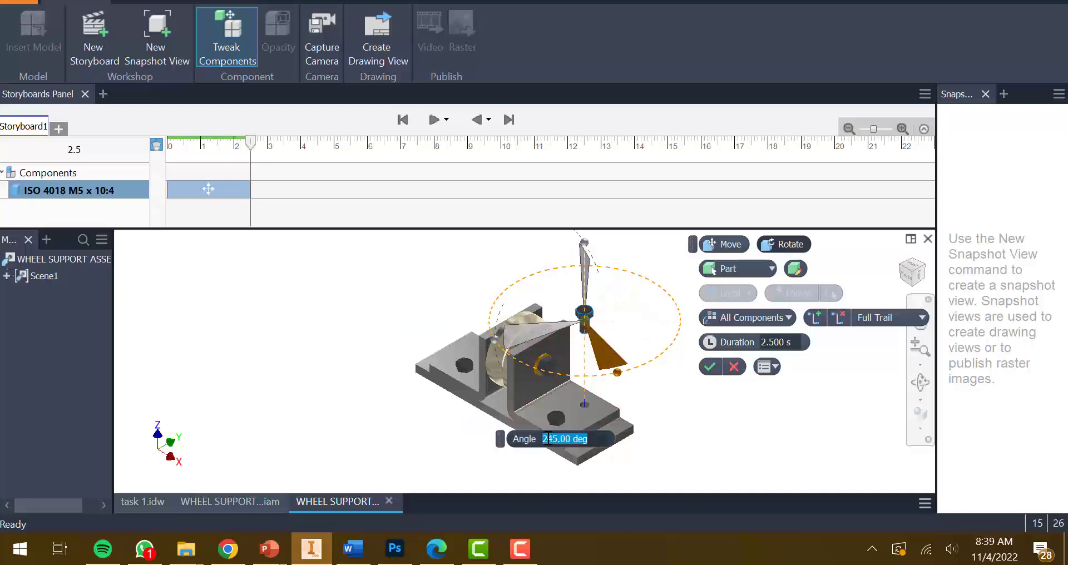
{"action": "type", "text": "350"}
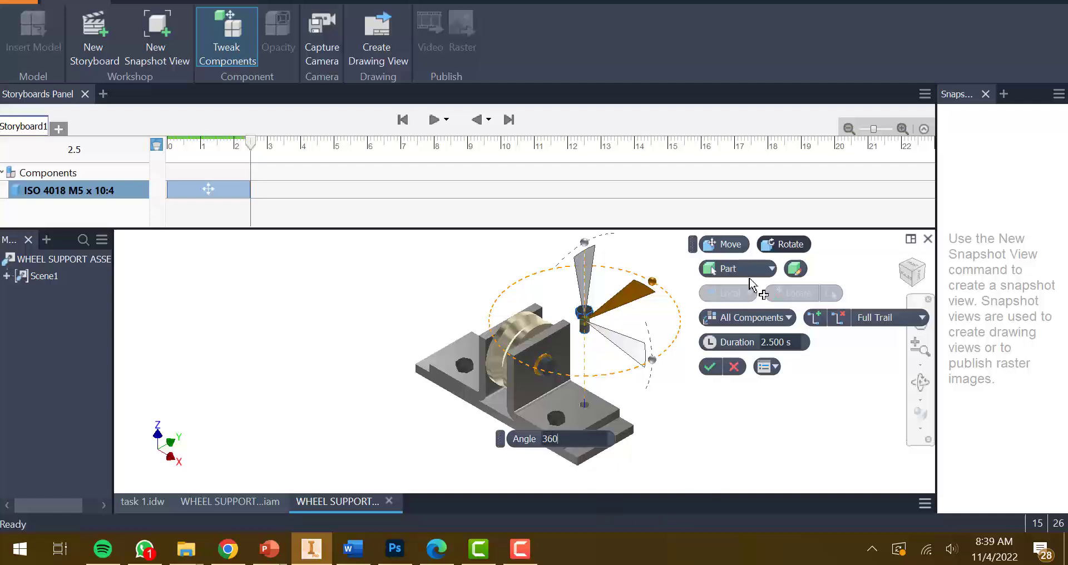
{"action": "key", "text": "Return"}
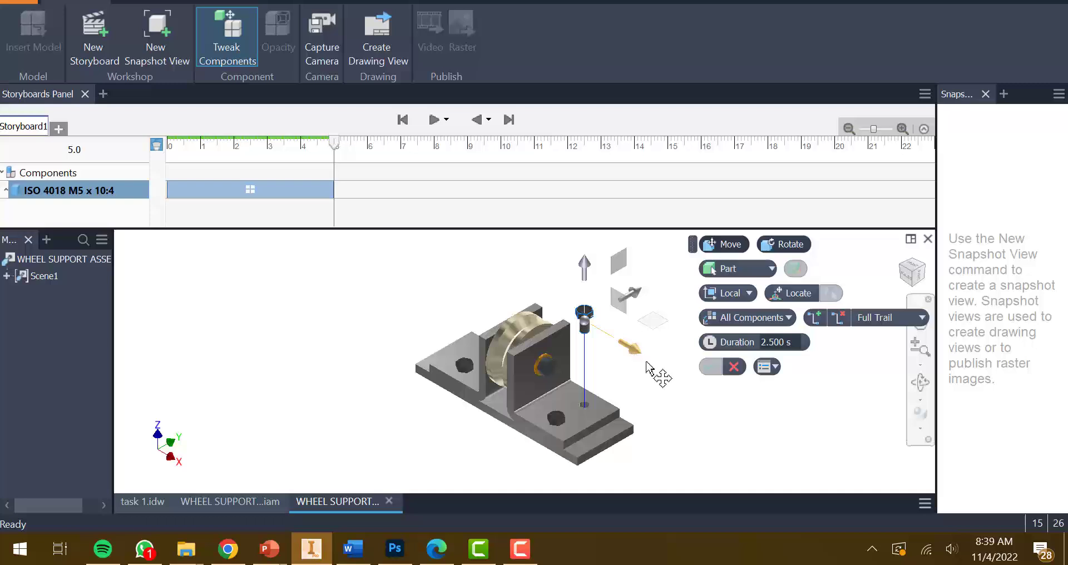
Step: Move the raised ISO 4018 M5 x 10:4 bolt 50 mm outward along X and finish the tweak
{"action": "left_click_drag", "start_coordinate": [646, 364], "coordinate": [790, 362]}
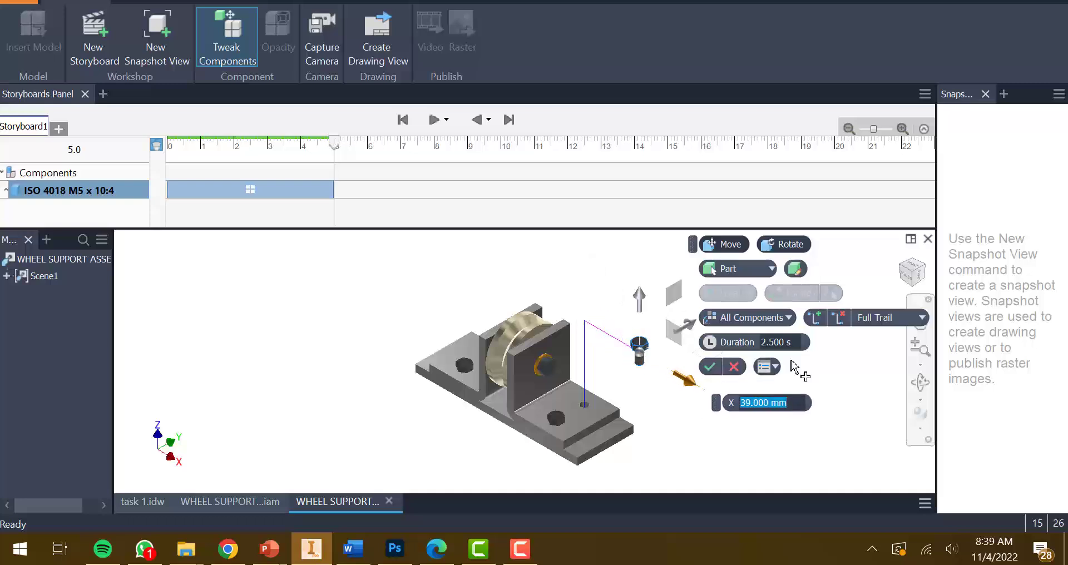
{"action": "type", "text": "50"}
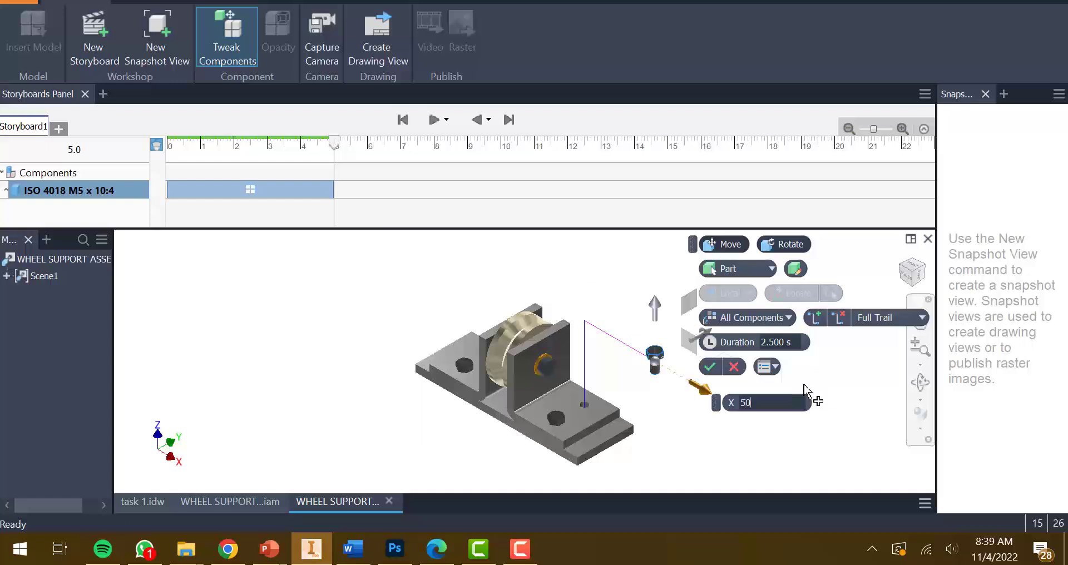
{"action": "left_click", "coordinate": [706, 366]}
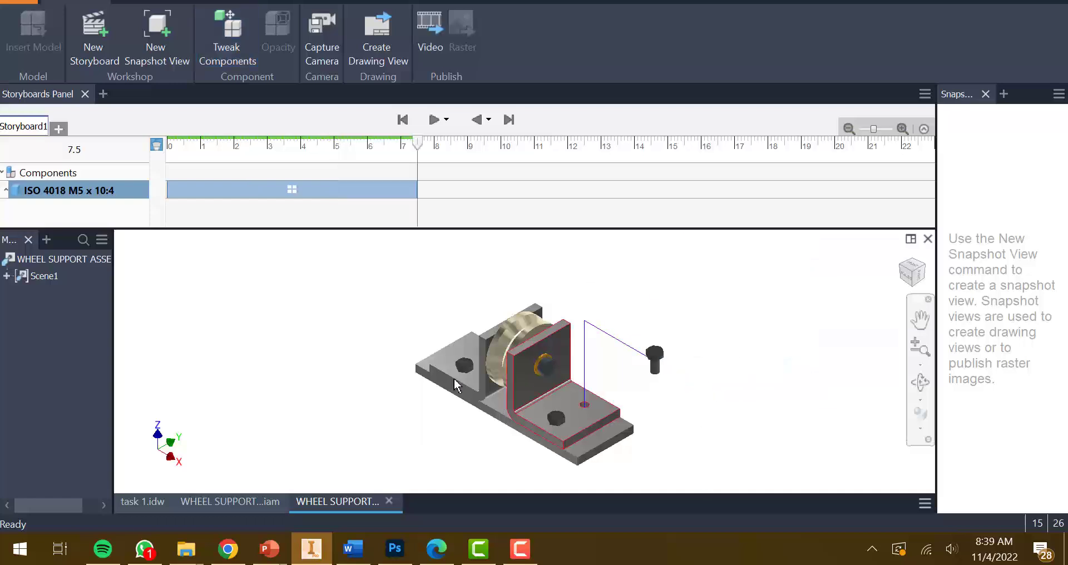
Step: Play the storyboard and retime the bolt's actions so the rotation starts at 0 s with the upward move and the outward move at 2.5 s
{"action": "left_click", "coordinate": [403, 119]}
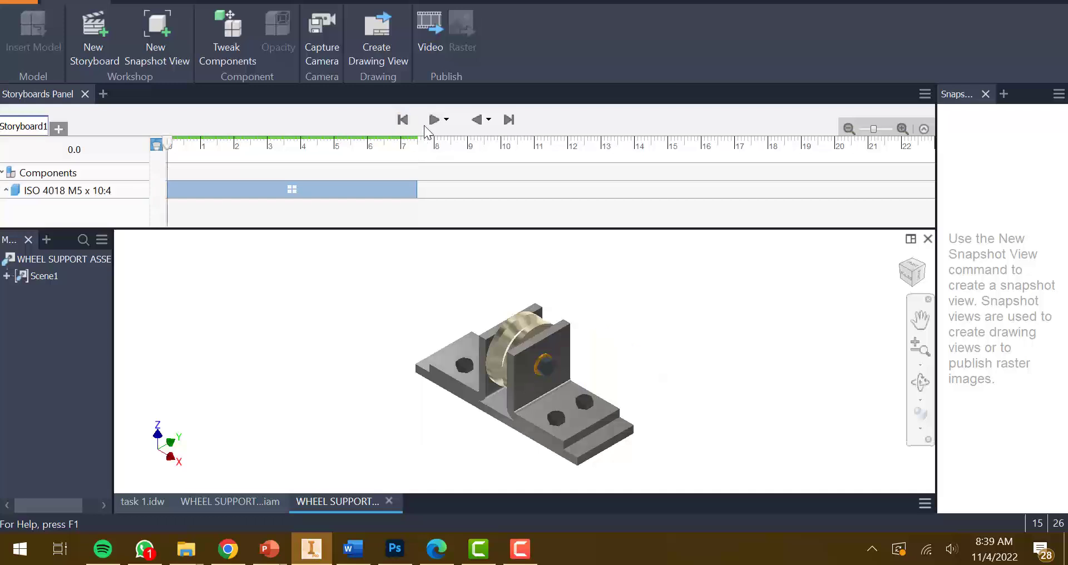
{"action": "left_click", "coordinate": [432, 119]}
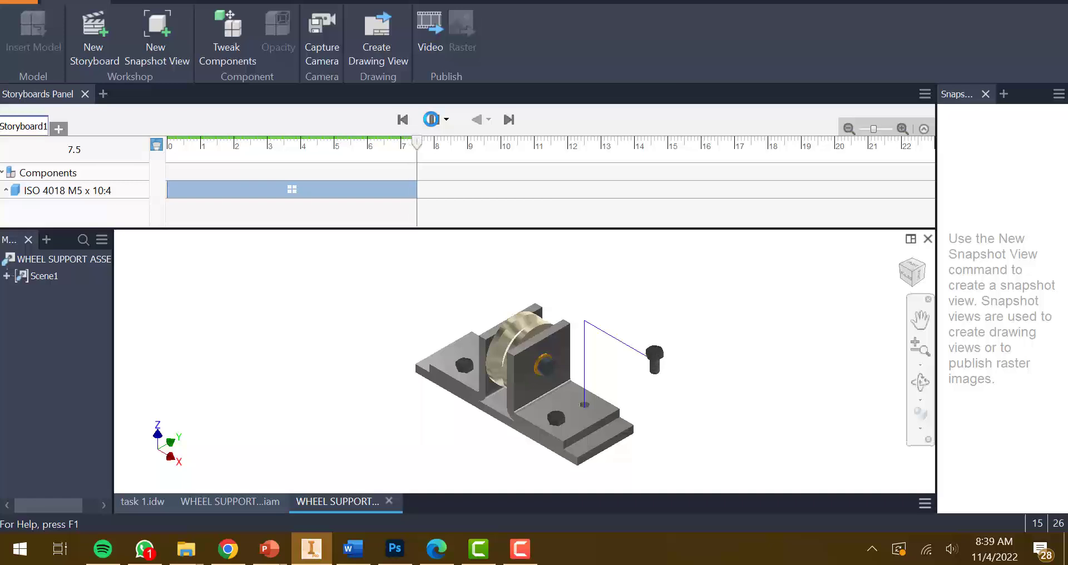
{"action": "left_click", "coordinate": [7, 192]}
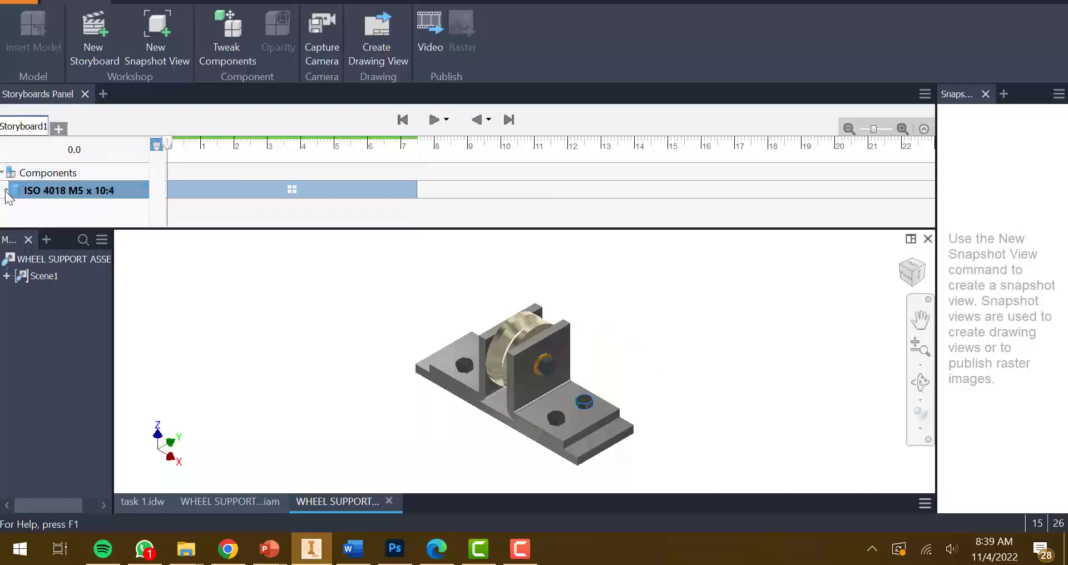
{"action": "left_click", "coordinate": [5, 190]}
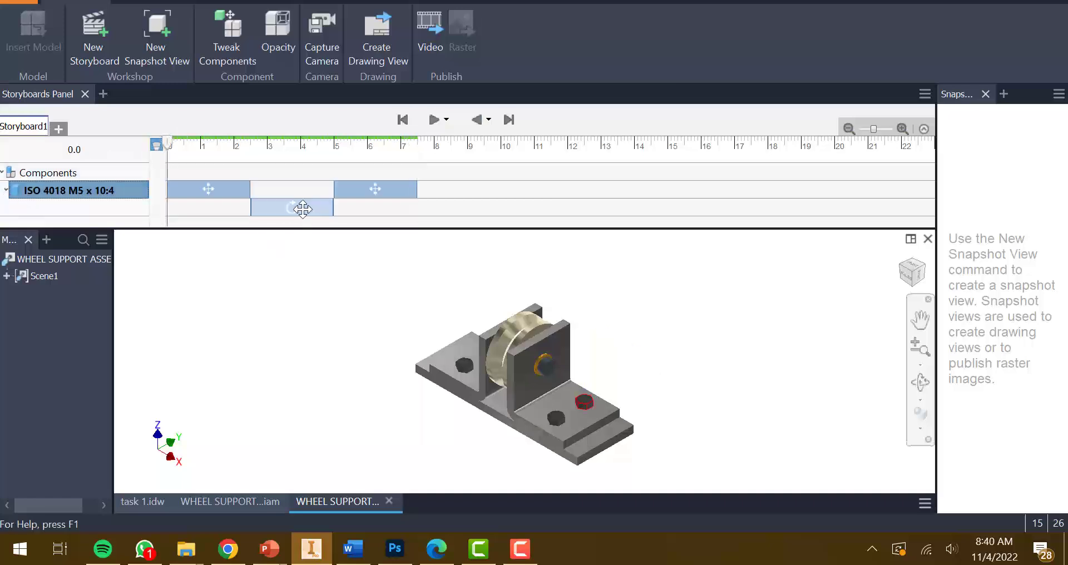
{"action": "left_click_drag", "start_coordinate": [303, 209], "coordinate": [210, 208]}
{"action": "left_click_drag", "start_coordinate": [364, 189], "coordinate": [291, 190]}
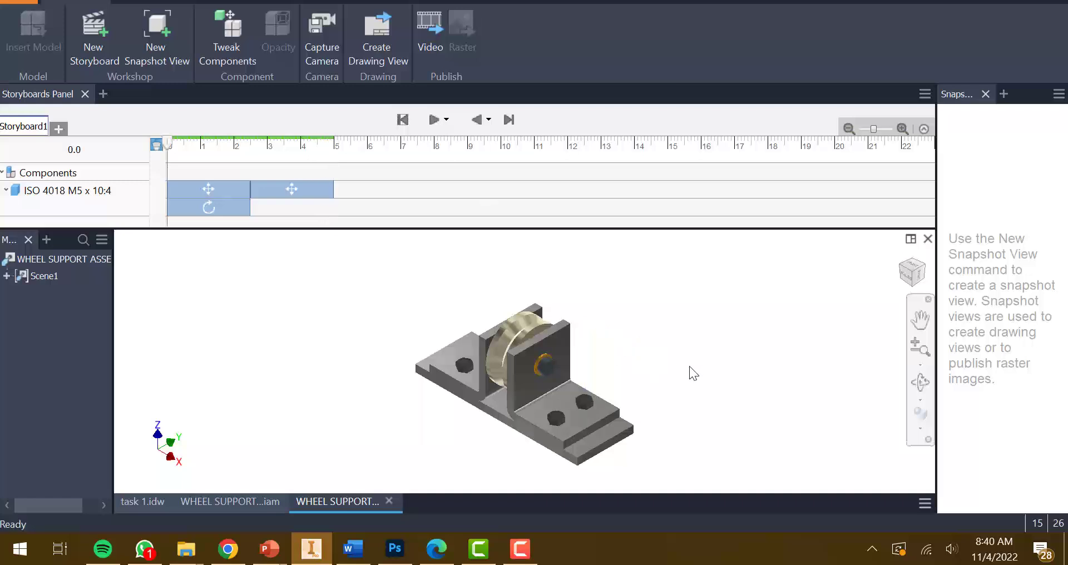
Step: Tweak the neighbouring ISO 4018 M5 x 10:3 bolt 55 mm upward along Z and rotate it 360° about its vertical axis
{"action": "left_click", "coordinate": [226, 39]}
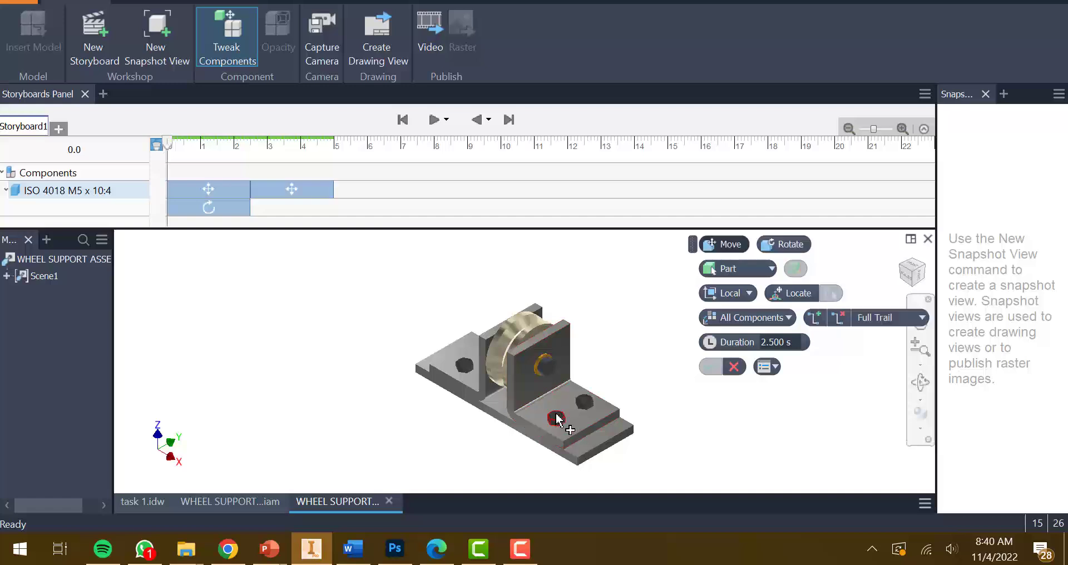
{"action": "left_click", "coordinate": [556, 418]}
{"action": "left_click_drag", "start_coordinate": [558, 364], "coordinate": [577, 289]}
{"action": "type", "text": "55"}
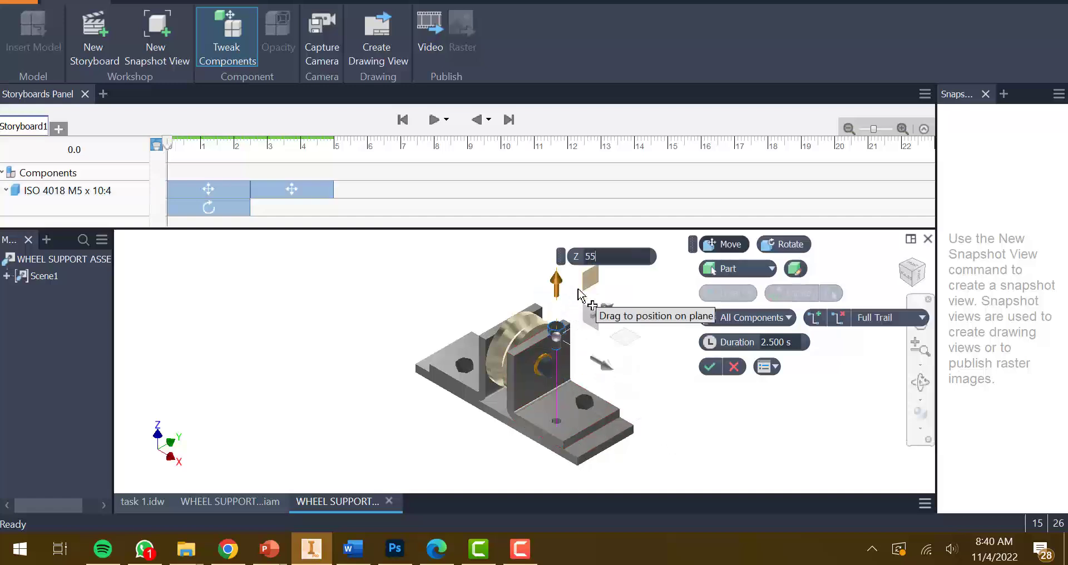
{"action": "left_click", "coordinate": [786, 243]}
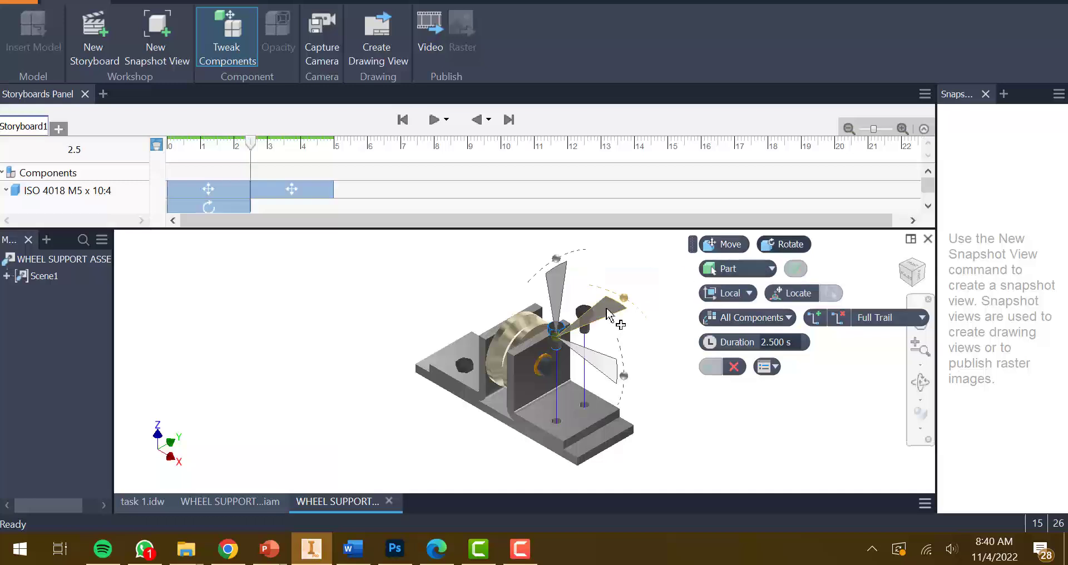
{"action": "left_click_drag", "start_coordinate": [605, 309], "coordinate": [560, 311]}
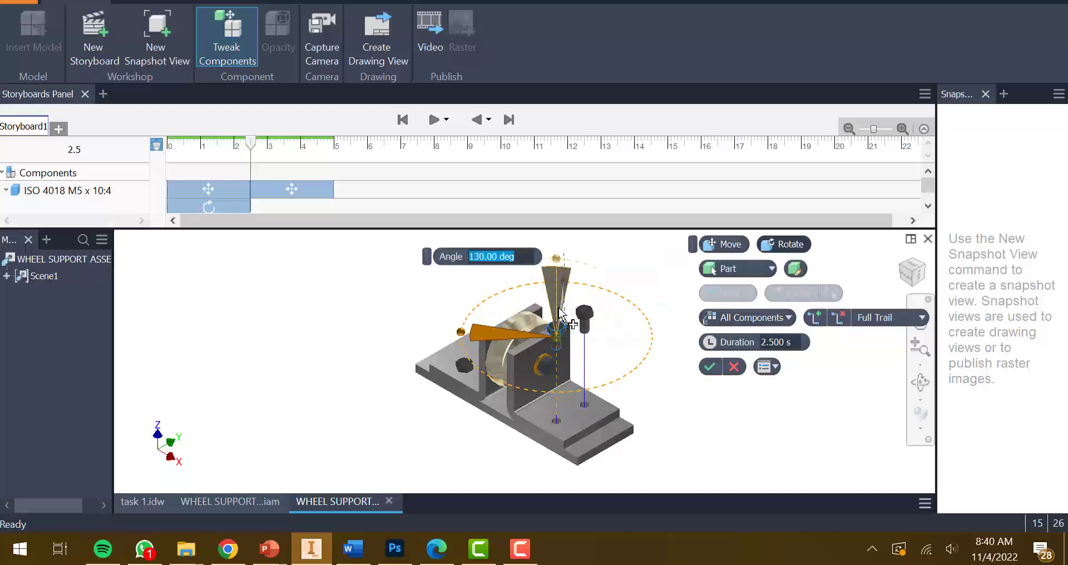
{"action": "type", "text": "360"}
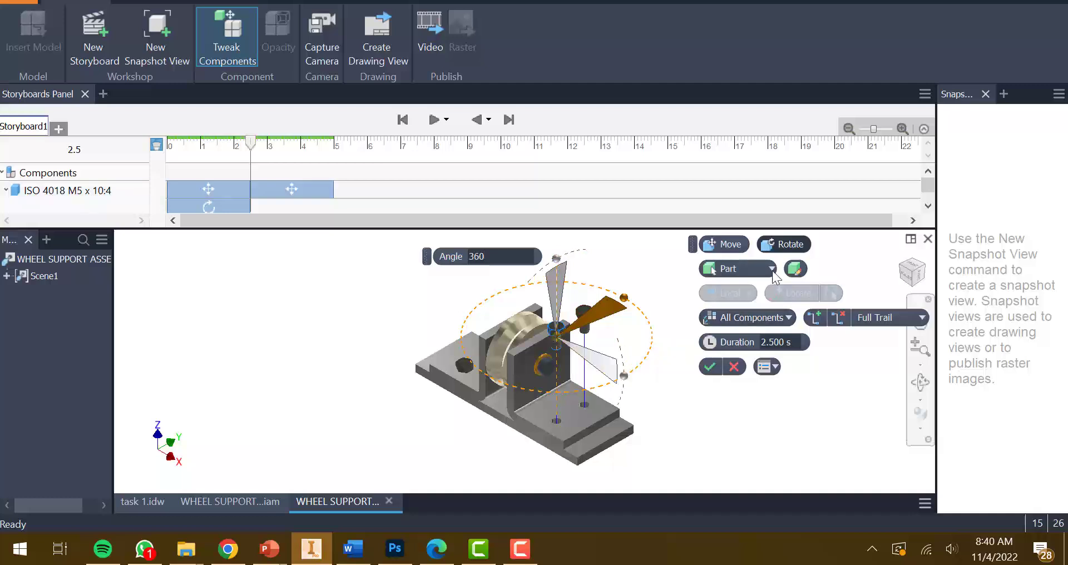
Step: Move the raised ISO 4018 M5 x 10:3 bolt 50 mm outward along X and finish the tweak
{"action": "left_click", "coordinate": [726, 249]}
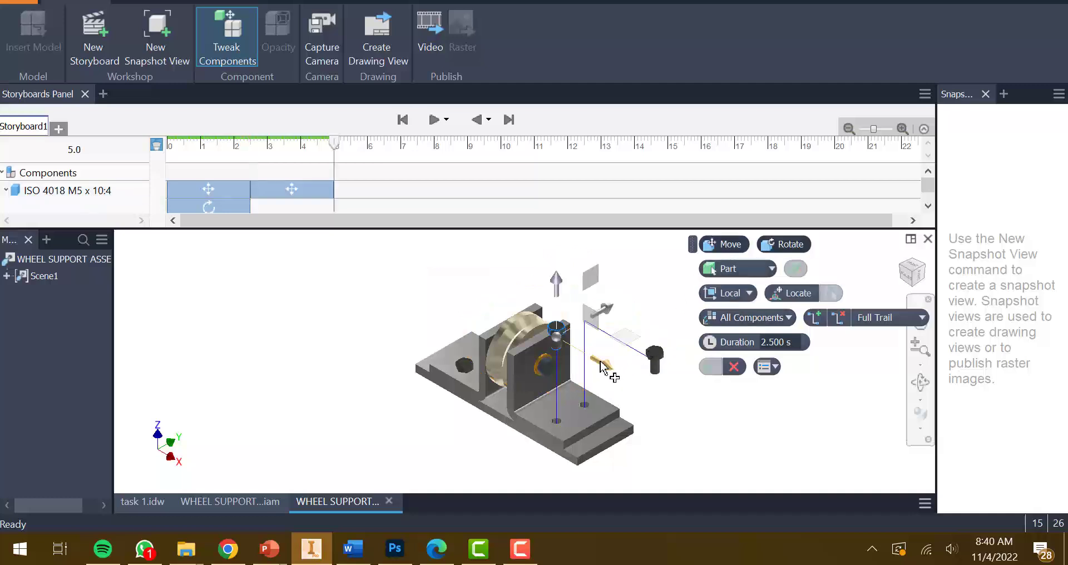
{"action": "left_click_drag", "start_coordinate": [601, 367], "coordinate": [667, 426]}
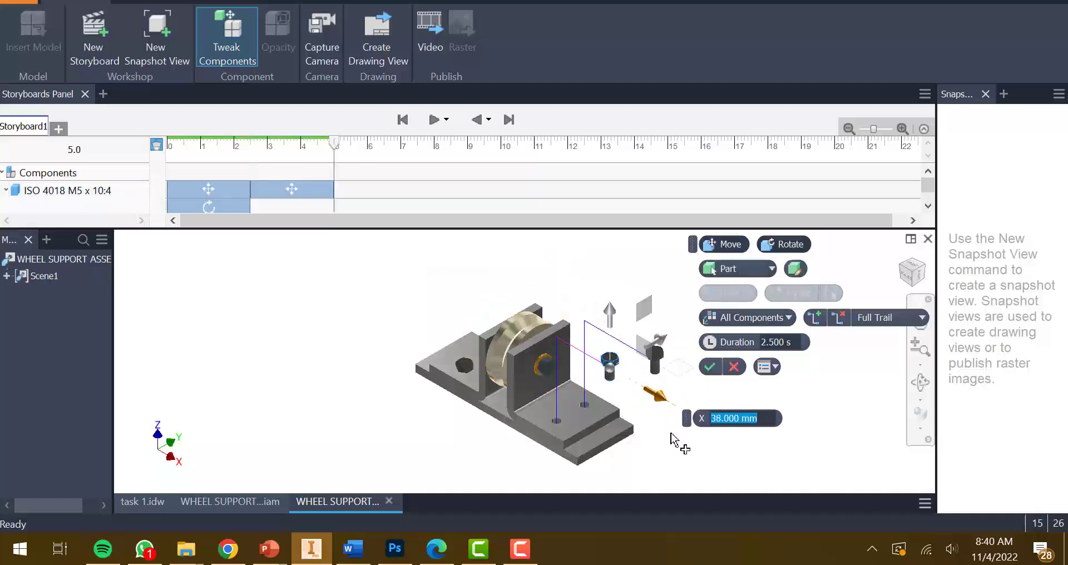
{"action": "type", "text": "50"}
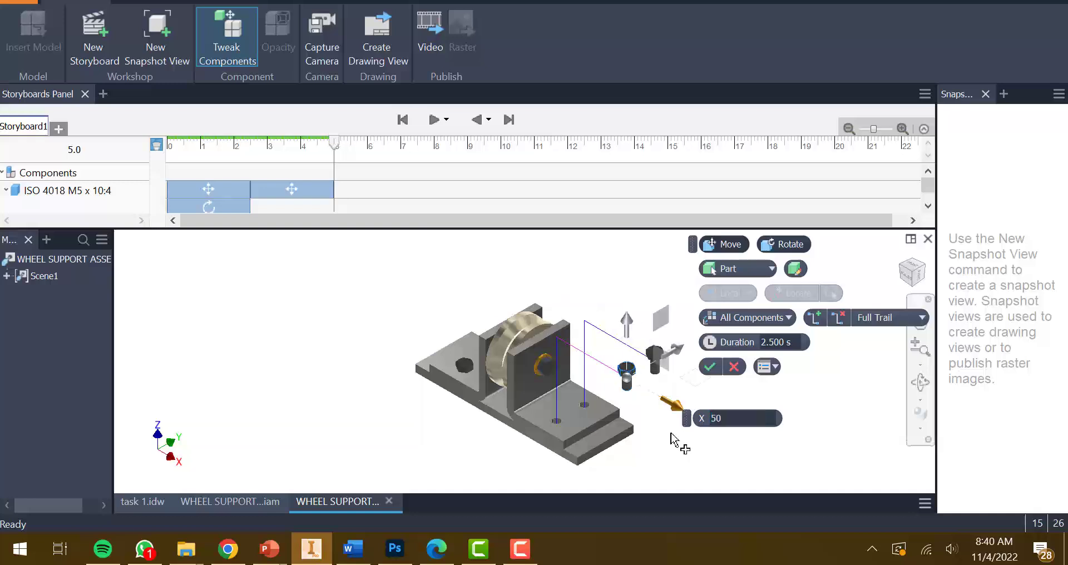
{"action": "left_click", "coordinate": [709, 367]}
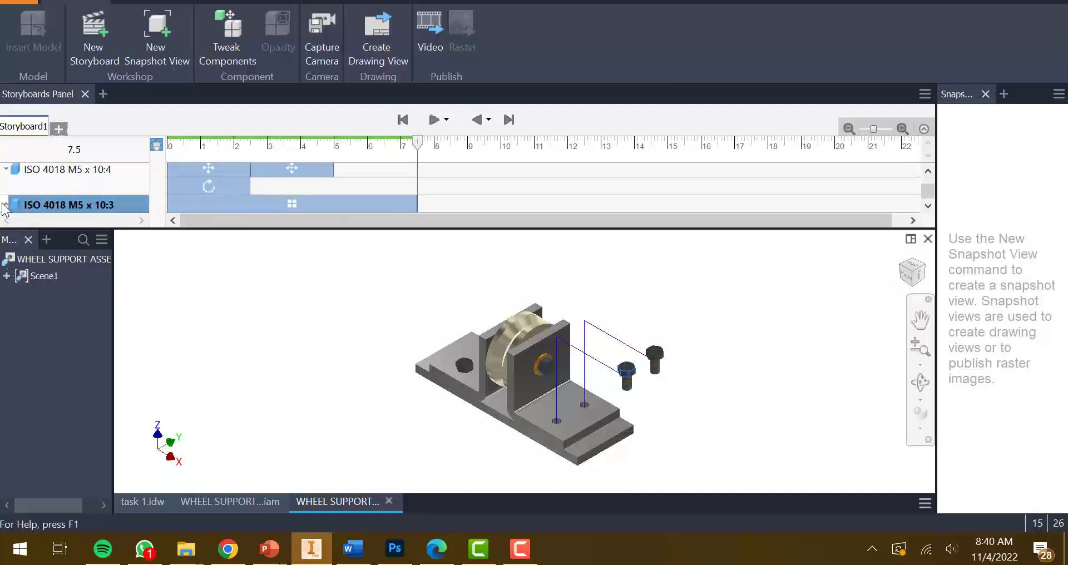
Step: Retime the ISO 4018 M5 x 10:3 bolt's rotation to start at 0 s and its outward move at 2.5 s, and play the storyboard from the start
{"action": "left_click_drag", "start_coordinate": [259, 222], "coordinate": [277, 209]}
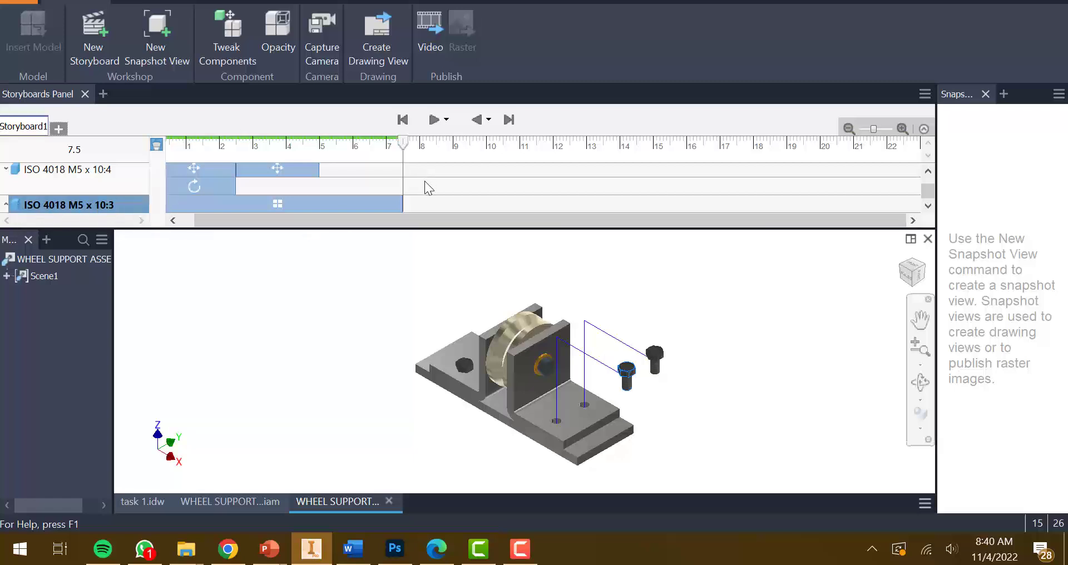
{"action": "left_click", "coordinate": [280, 205]}
{"action": "scroll", "coordinate": [428, 203], "scroll_direction": "down", "scroll_amount": 1}
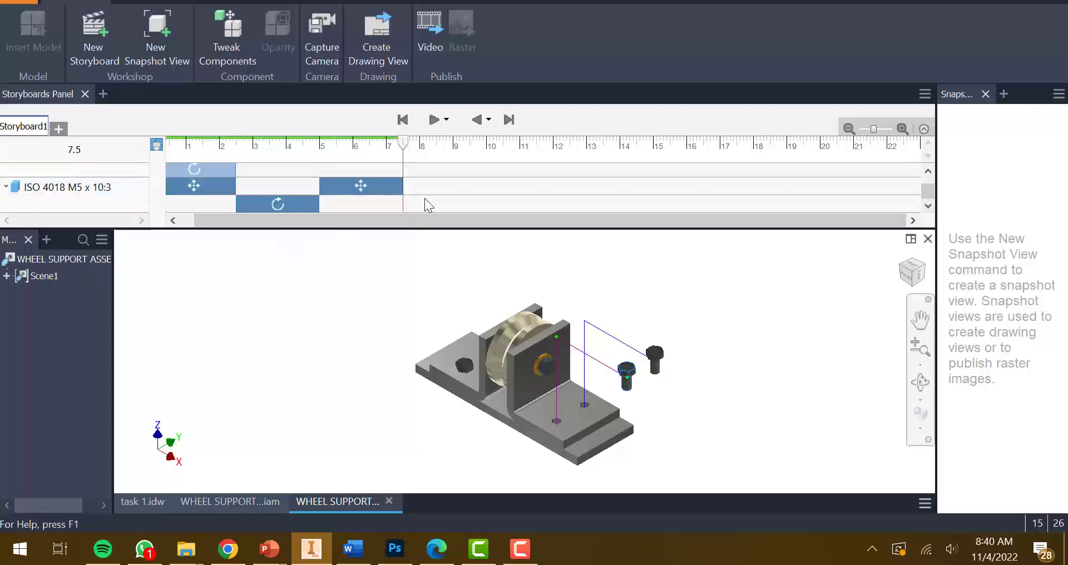
{"action": "left_click", "coordinate": [294, 206]}
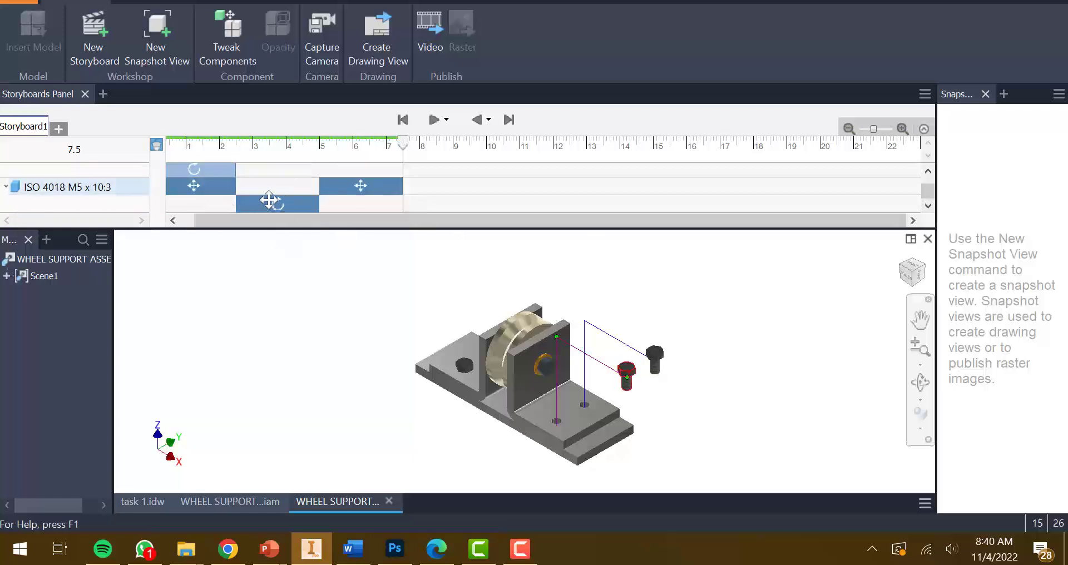
{"action": "left_click_drag", "start_coordinate": [273, 203], "coordinate": [190, 201]}
{"action": "left_click_drag", "start_coordinate": [359, 189], "coordinate": [277, 186]}
{"action": "left_click", "coordinate": [403, 120]}
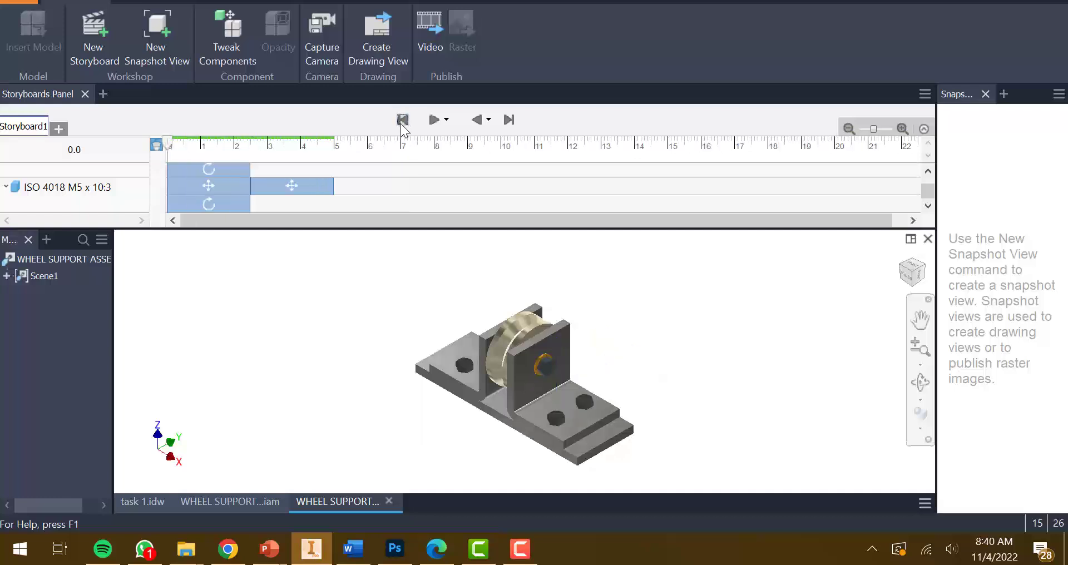
{"action": "left_click", "coordinate": [435, 120]}
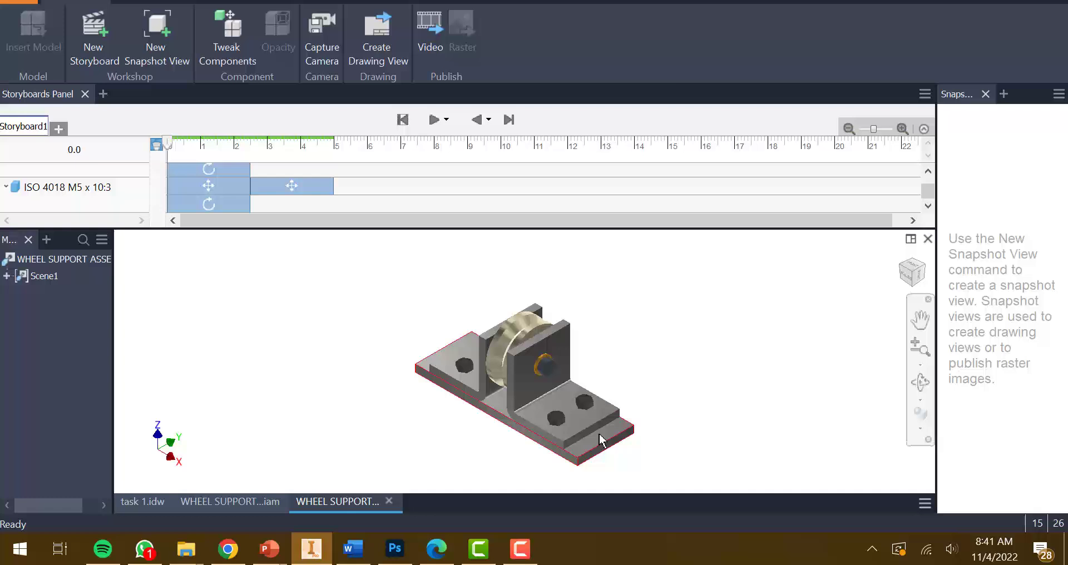
Step: On the opposite bracket, tweak the ISO 4018 M5 x 10:2 bolt 55 mm upward along Z and rotate it 360° about its vertical axis
{"action": "middle_click_drag", "start_coordinate": [612, 393], "coordinate": [724, 386], "text": "shift"}
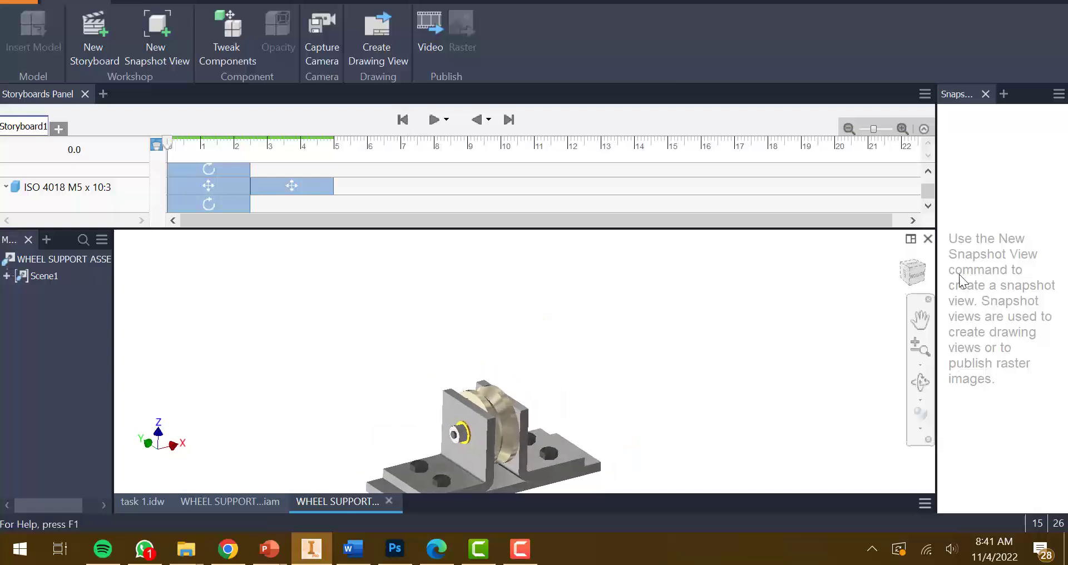
{"action": "left_click", "coordinate": [912, 275]}
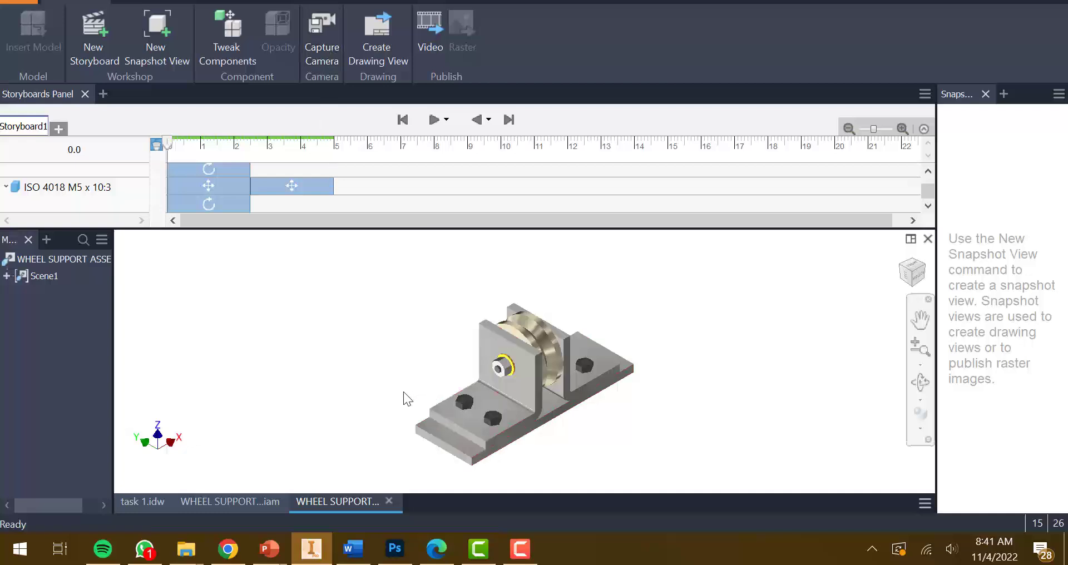
{"action": "left_click", "coordinate": [227, 38]}
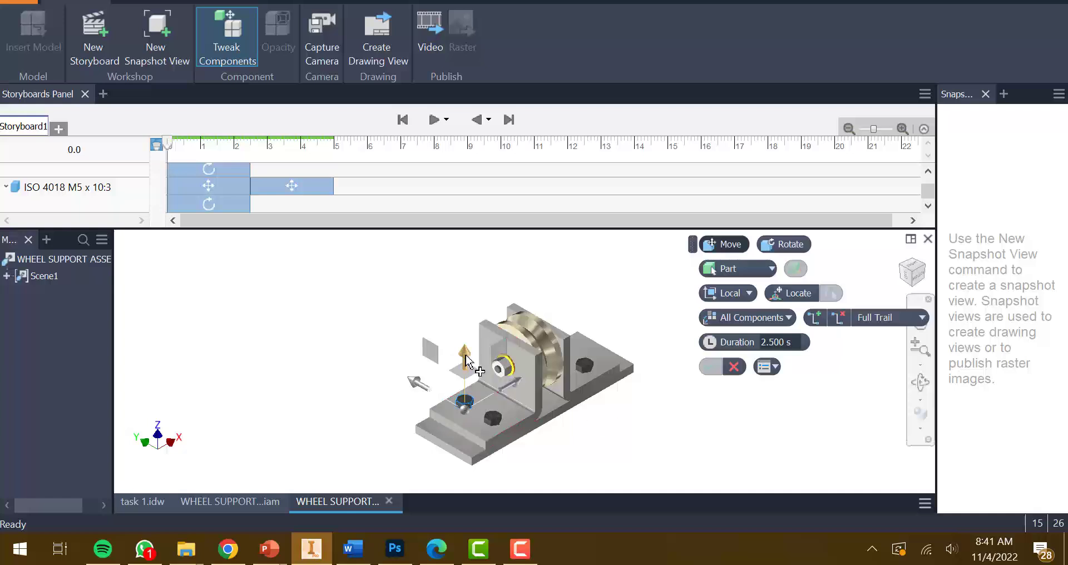
{"action": "left_click_drag", "start_coordinate": [466, 362], "coordinate": [464, 300]}
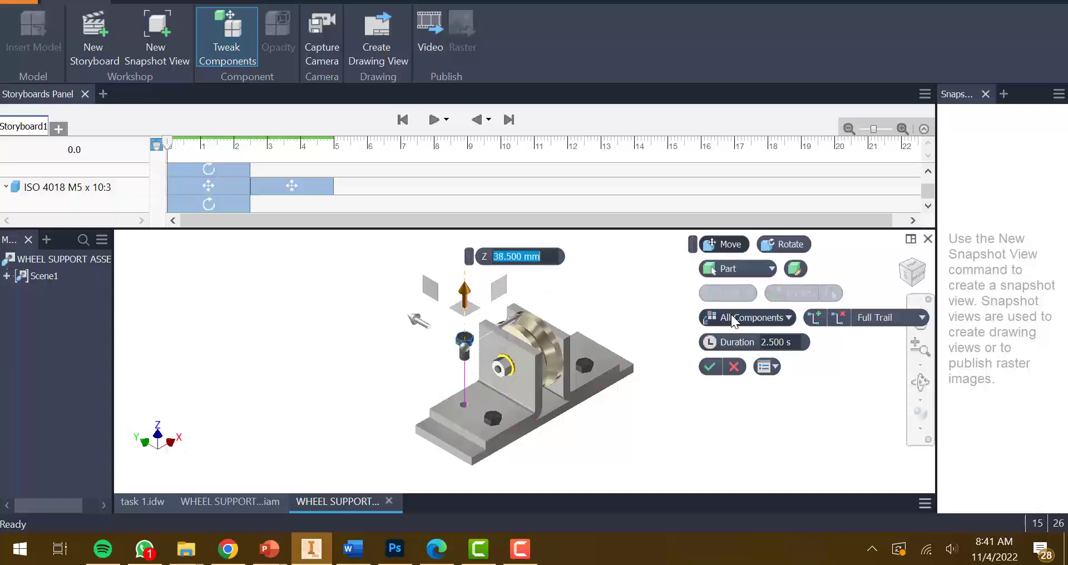
{"action": "type", "text": "55"}
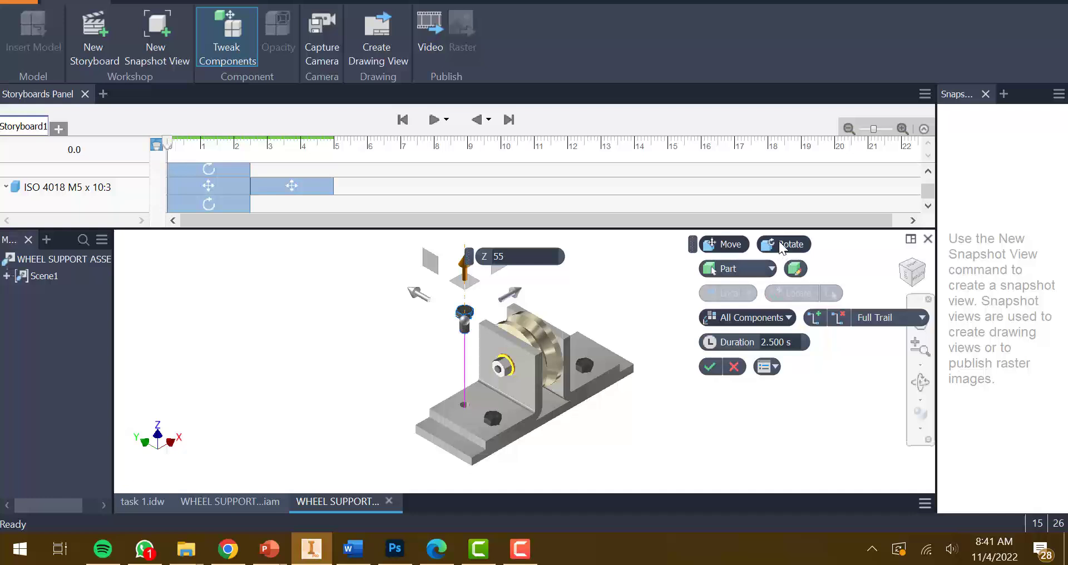
{"action": "left_click", "coordinate": [780, 243]}
{"action": "left_click_drag", "start_coordinate": [427, 299], "coordinate": [471, 351]}
{"action": "type", "text": "360"}
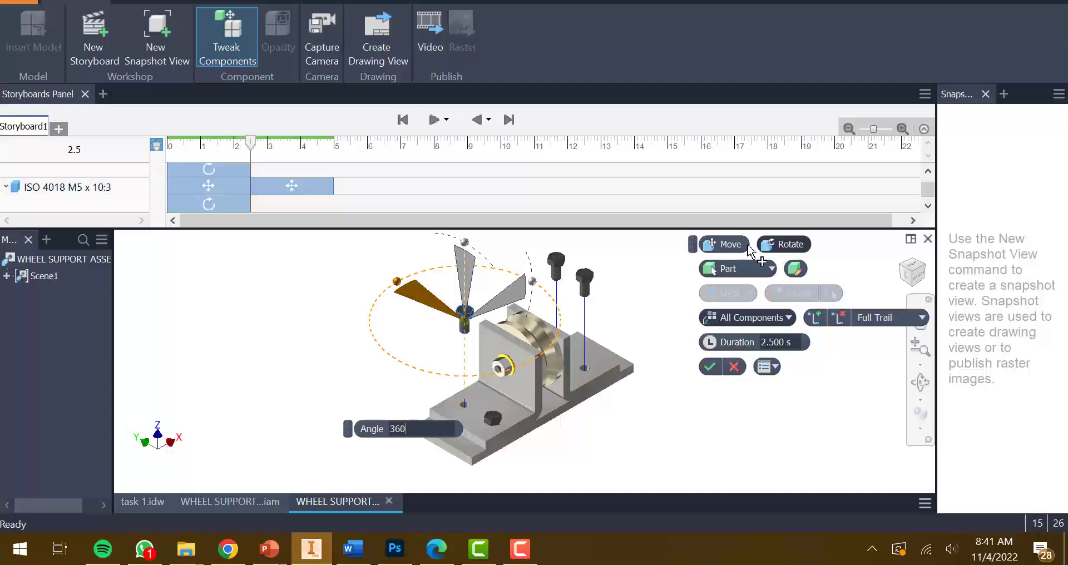
{"action": "key", "text": "Return"}
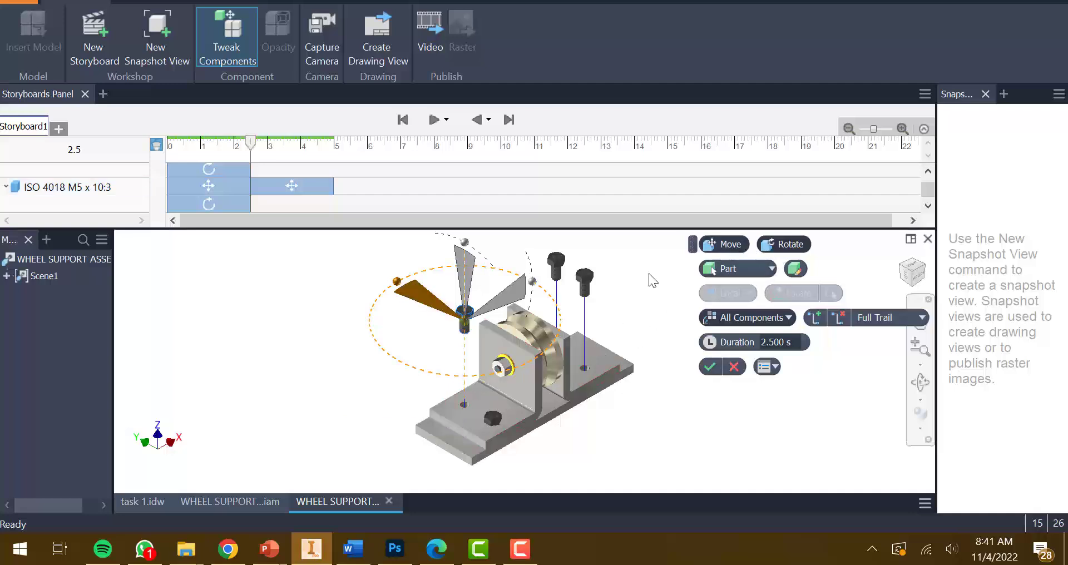
Step: Move the raised ISO 4018 M5 x 10:2 bolt -50 mm along X, away from the bracket, and finish the tweak
{"action": "left_click_drag", "start_coordinate": [493, 307], "coordinate": [437, 346]}
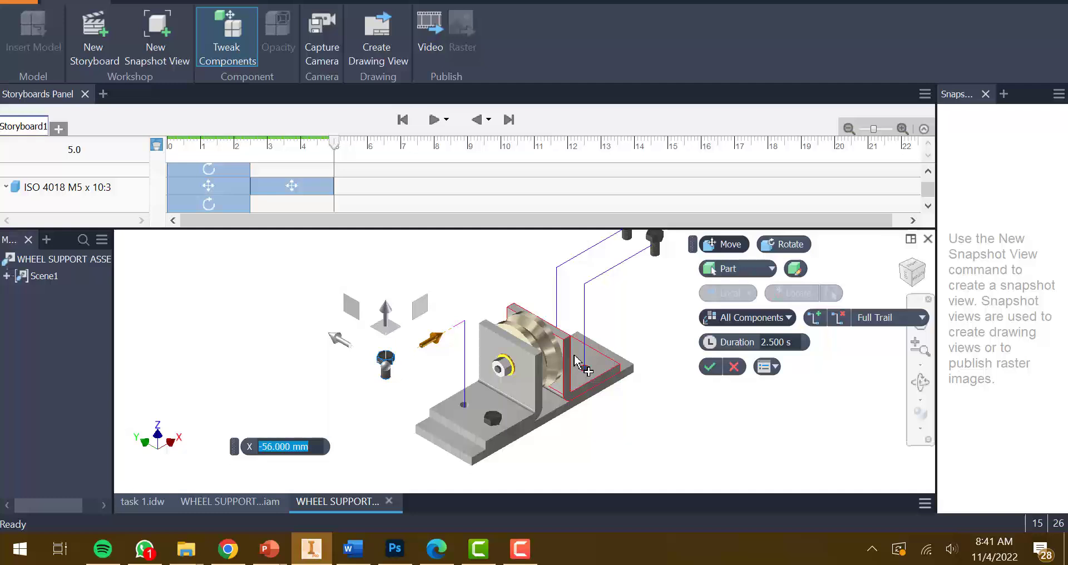
{"action": "key", "text": "BackSpace"}
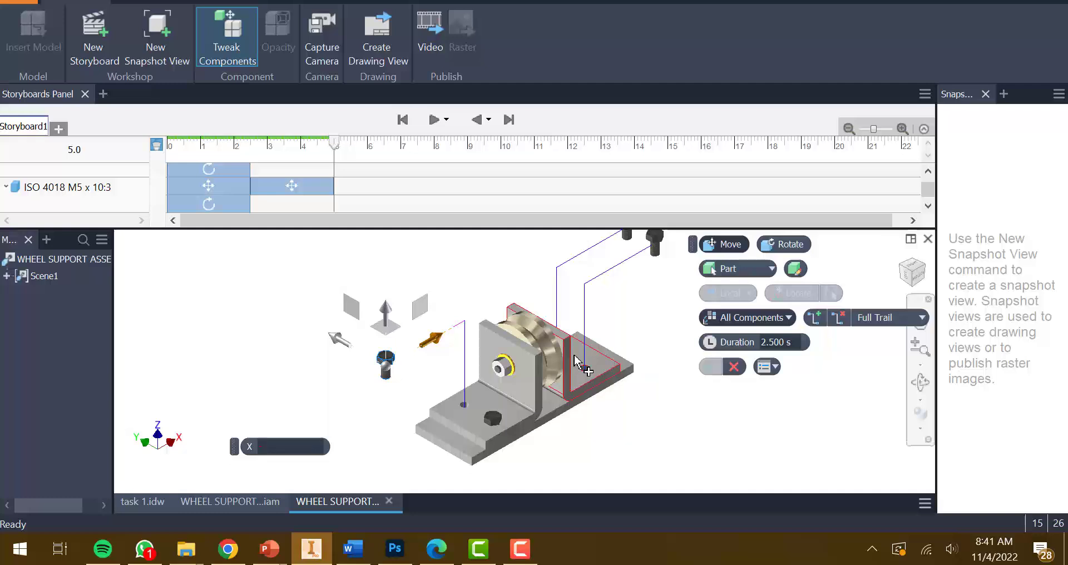
{"action": "mouse_move", "coordinate": [574, 356]}
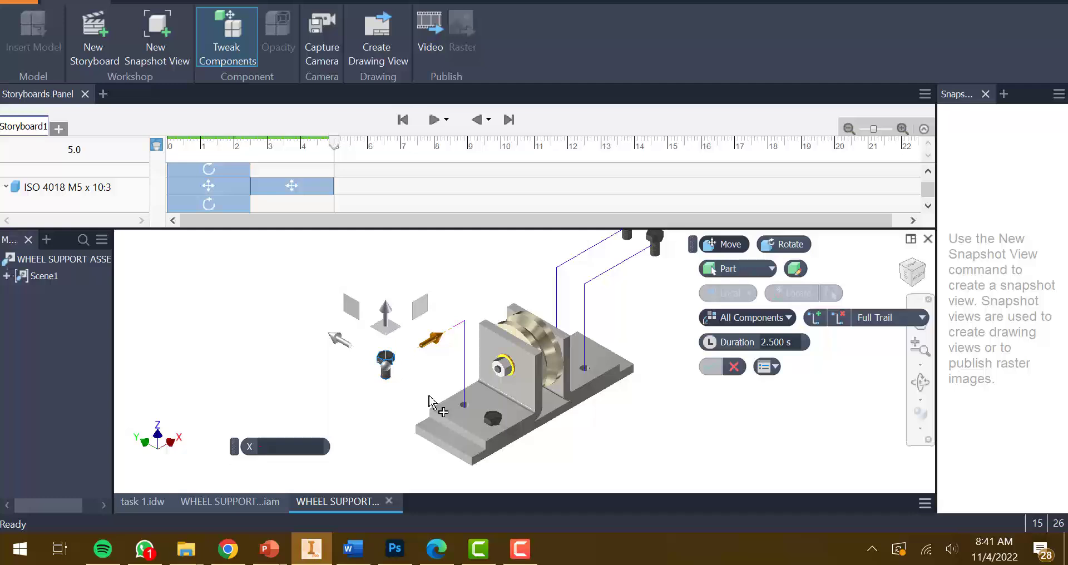
{"action": "type", "text": "-50"}
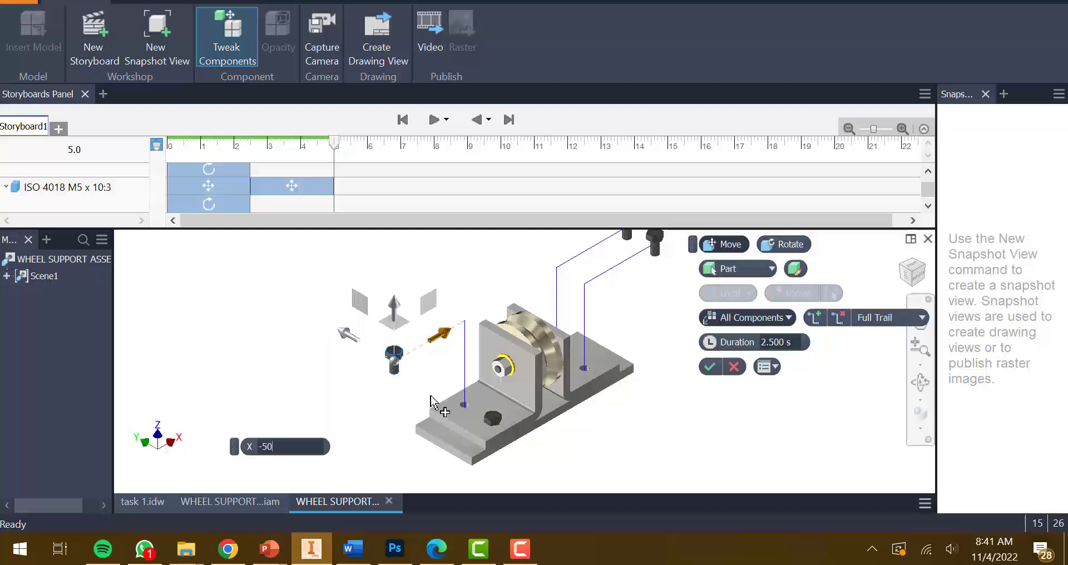
{"action": "left_click", "coordinate": [710, 366]}
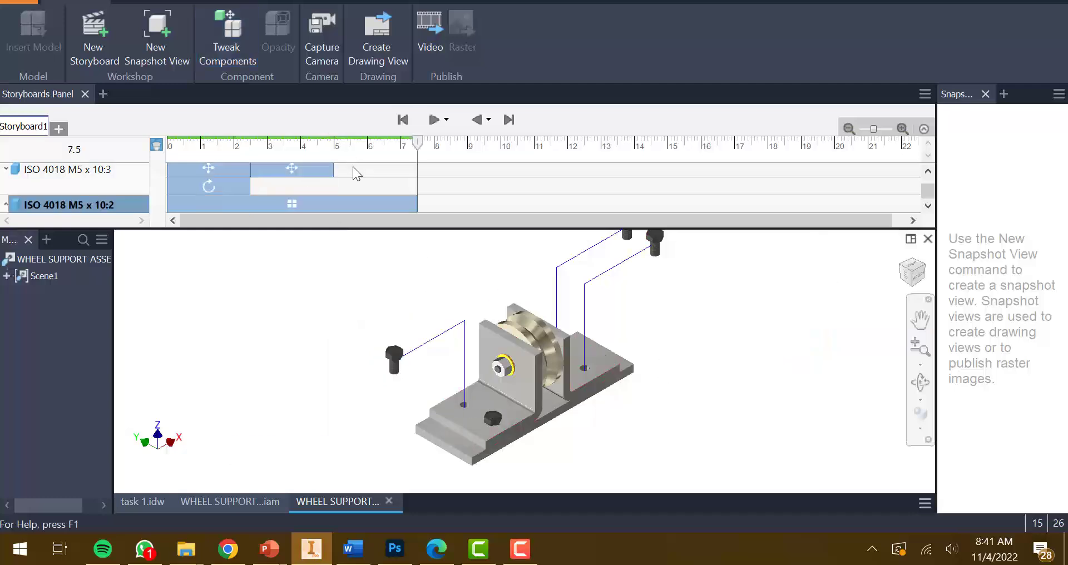
{"action": "left_click", "coordinate": [338, 201]}
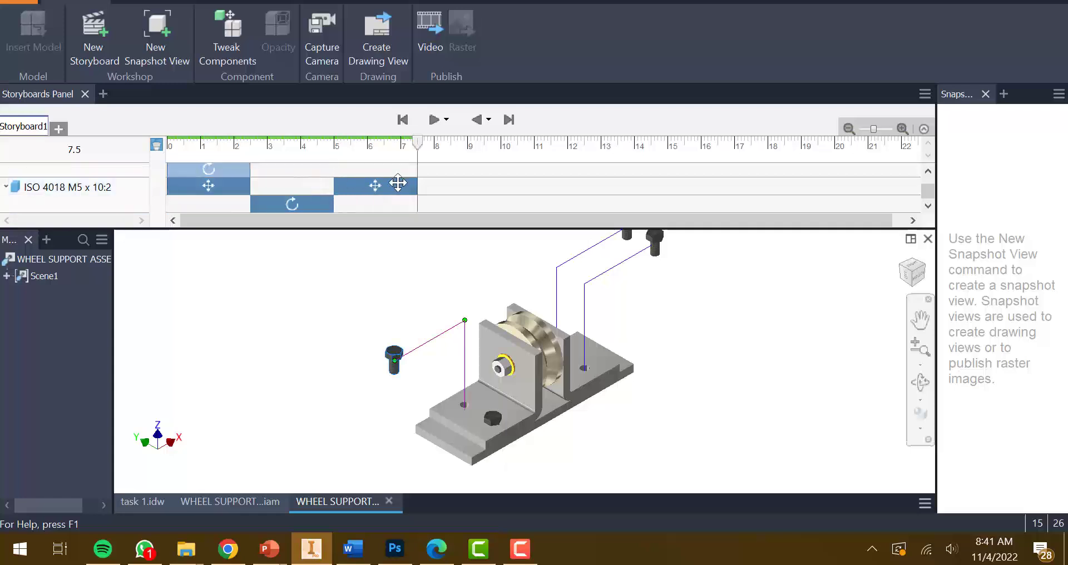
{"action": "left_click_drag", "start_coordinate": [368, 186], "coordinate": [198, 207]}
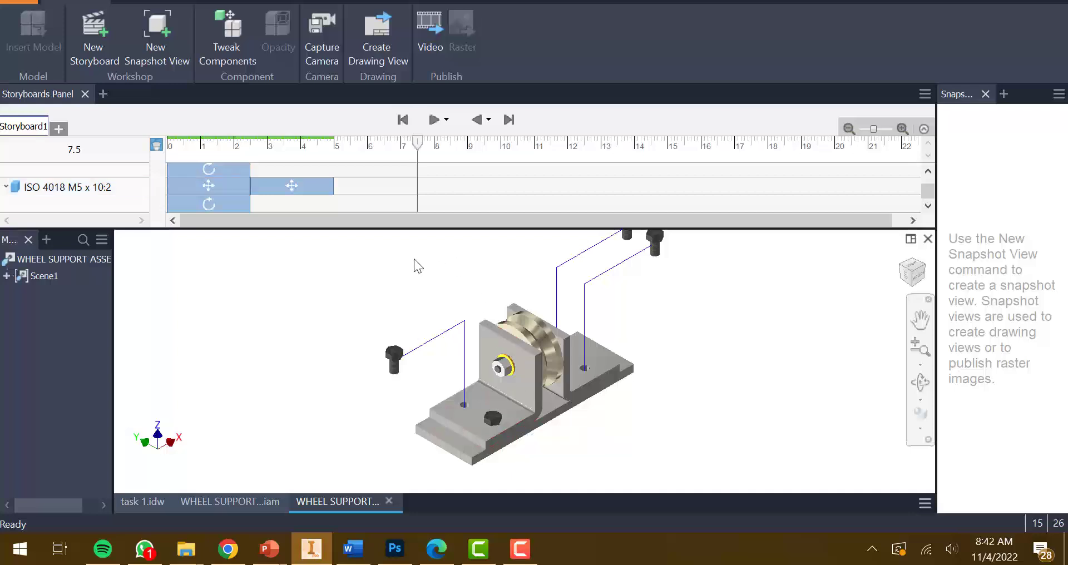
{"action": "key", "text": "ctrl+z"}
{"action": "key", "text": "ctrl+z"}
{"action": "key", "text": "ctrl+z"}
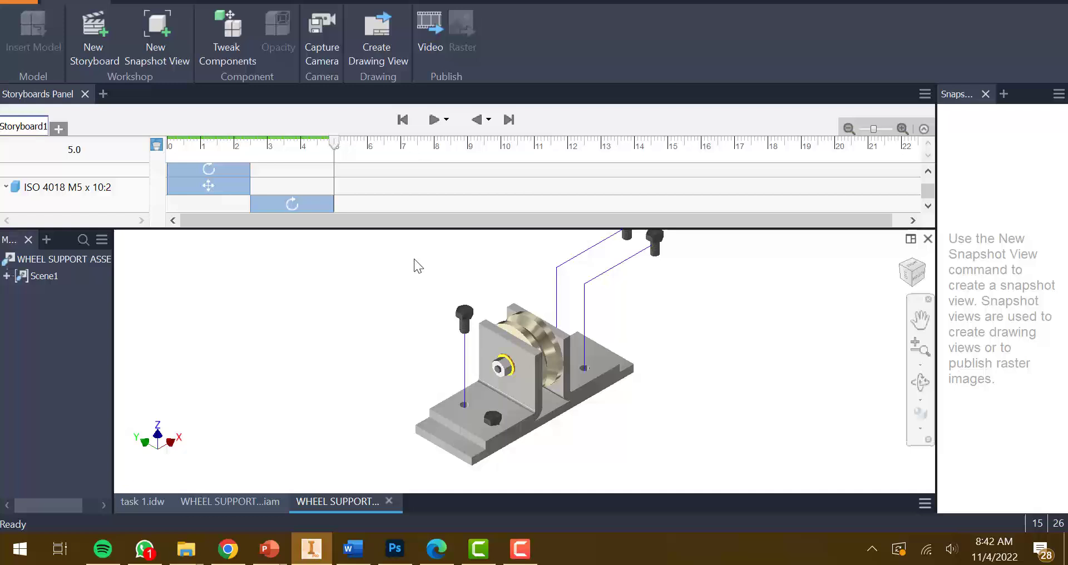
{"action": "key", "text": "ctrl+y"}
Step: Retime the ISO 4018 M5 x 10:2 bolt's rotation to start at 0 s and its outward move at 2.5 s
{"action": "scroll", "coordinate": [369, 193], "scroll_direction": "up", "scroll_amount": 1}
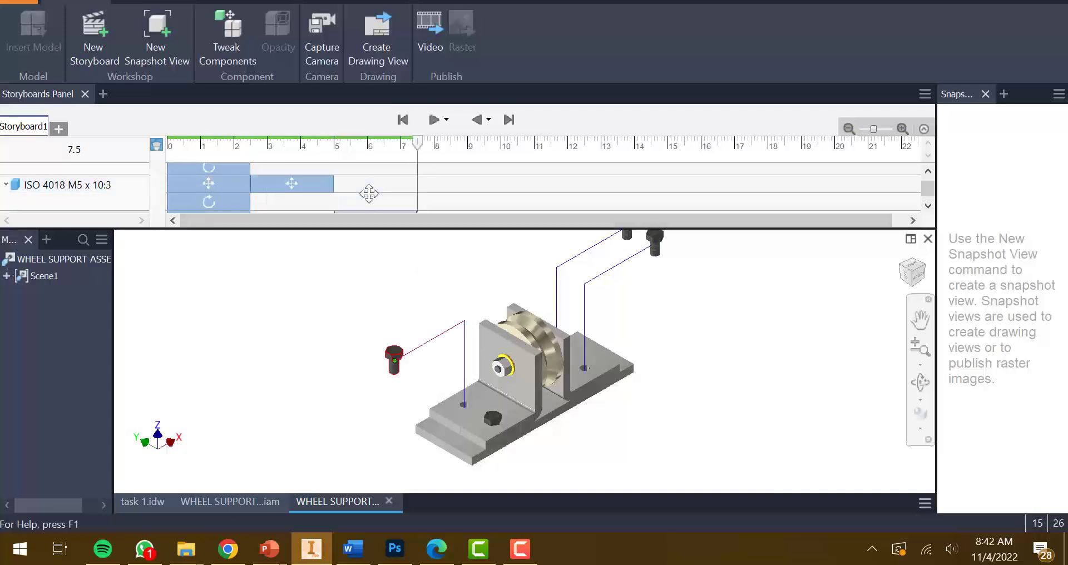
{"action": "scroll", "coordinate": [369, 200], "scroll_direction": "down", "scroll_amount": 1}
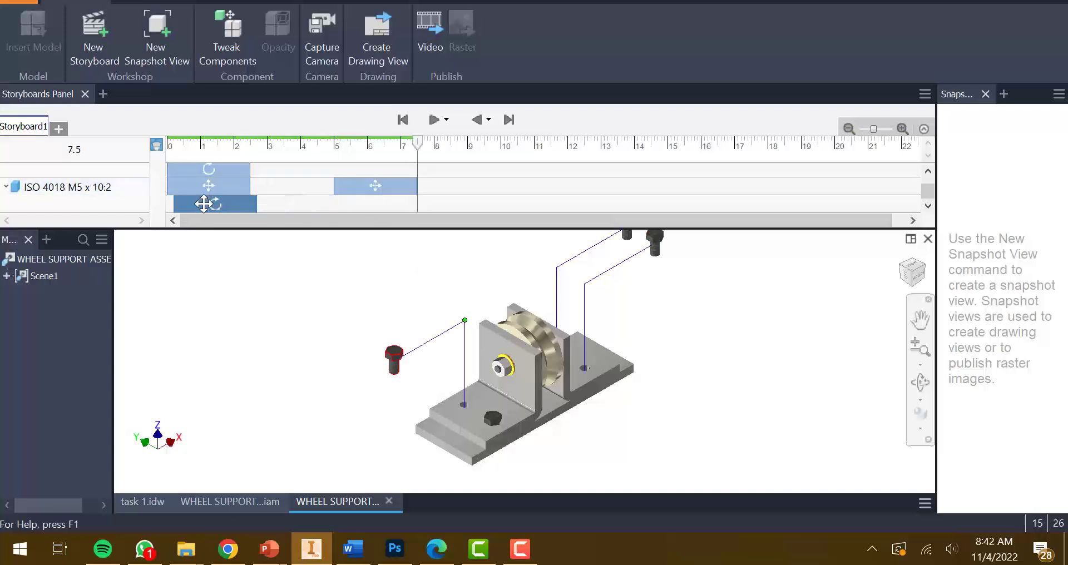
{"action": "left_click_drag", "start_coordinate": [365, 185], "coordinate": [281, 185]}
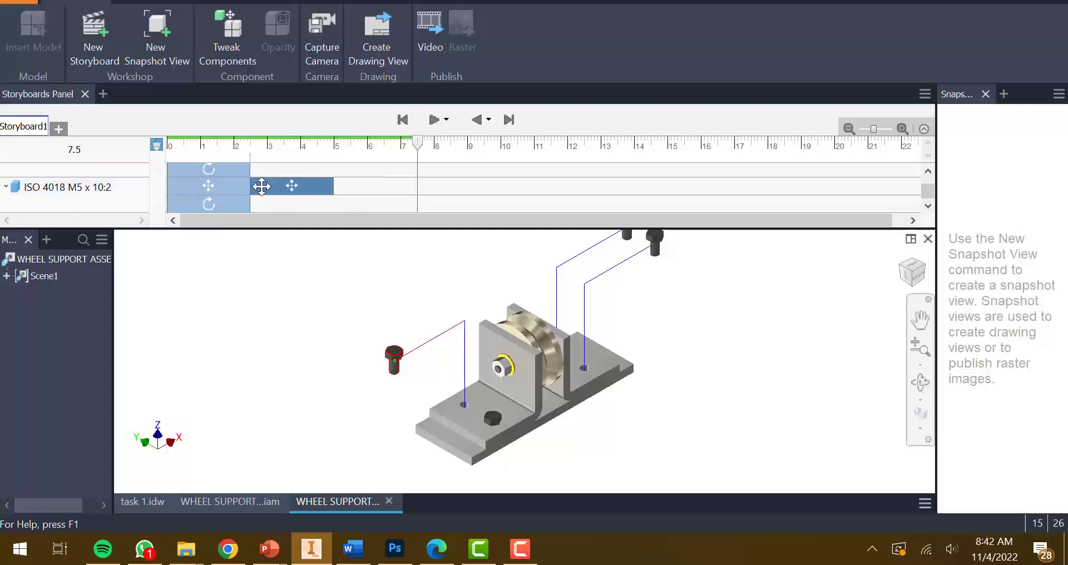
Step: Shift all three ISO 4018 M5 x 10:2 actions together so that the sequence starts at 7.5 s
{"action": "left_click", "coordinate": [219, 200], "text": "ctrl"}
{"action": "left_click", "coordinate": [262, 188], "text": "ctrl"}
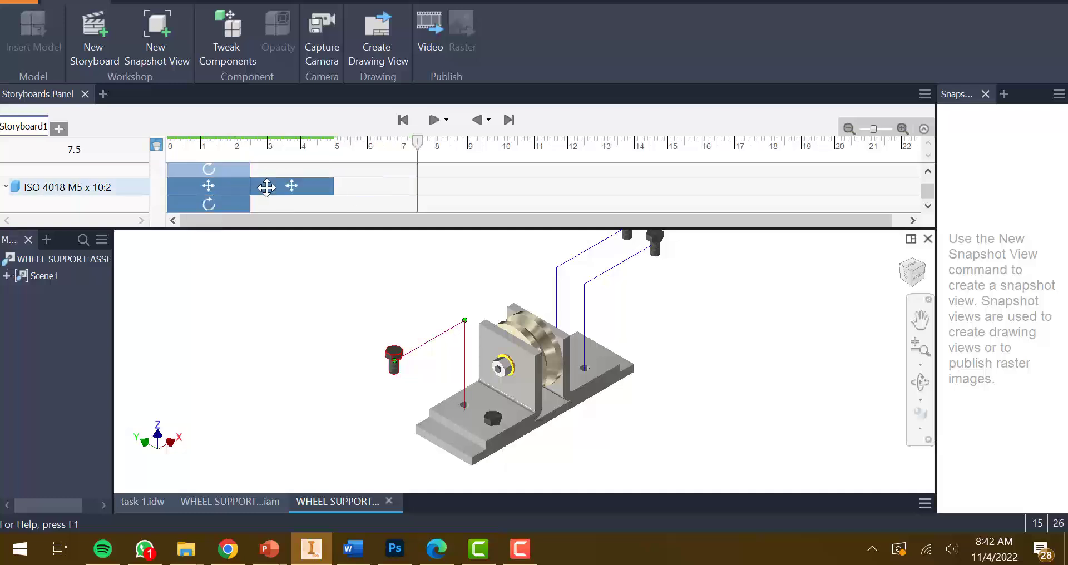
{"action": "left_click_drag", "start_coordinate": [266, 187], "coordinate": [485, 183]}
{"action": "left_click", "coordinate": [589, 203]}
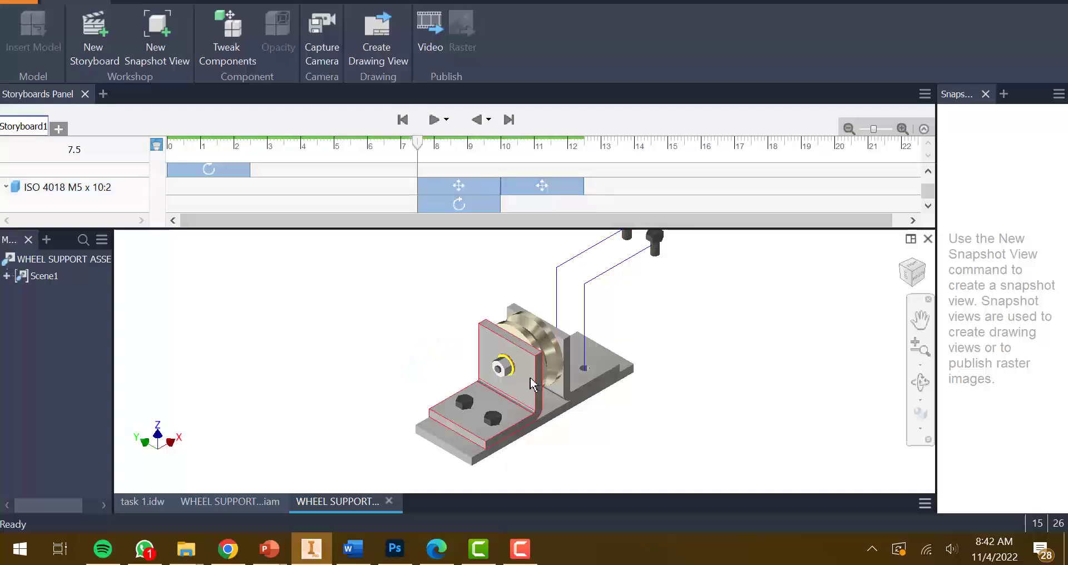
{"action": "left_click", "coordinate": [58, 188]}
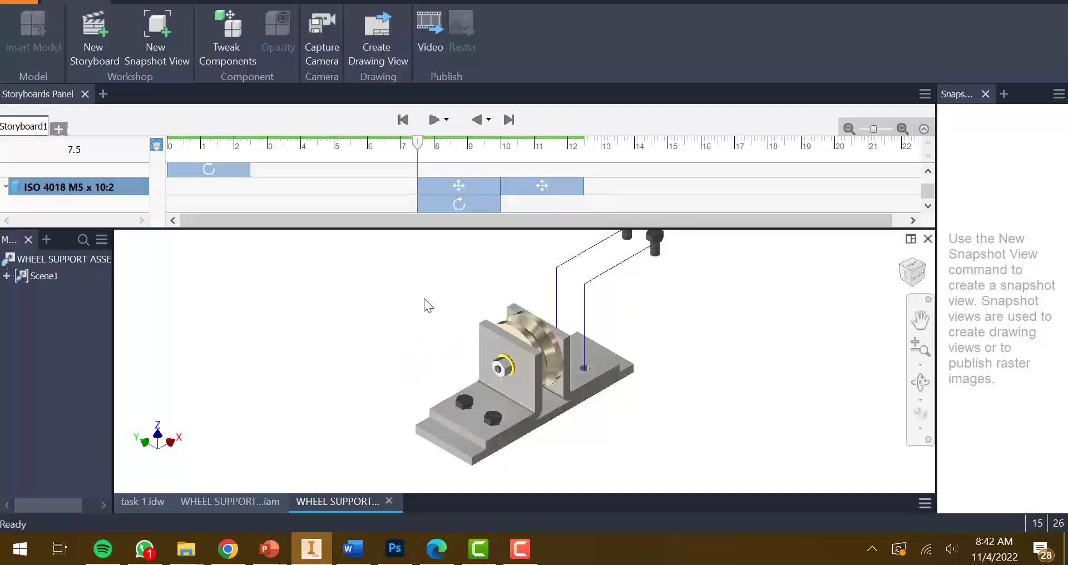
Step: Tweak the remaining ISO 4018 M5 x 10:1 bolt 55 mm upward along Z and rotate it 360° about its vertical axis
{"action": "left_click", "coordinate": [244, 43]}
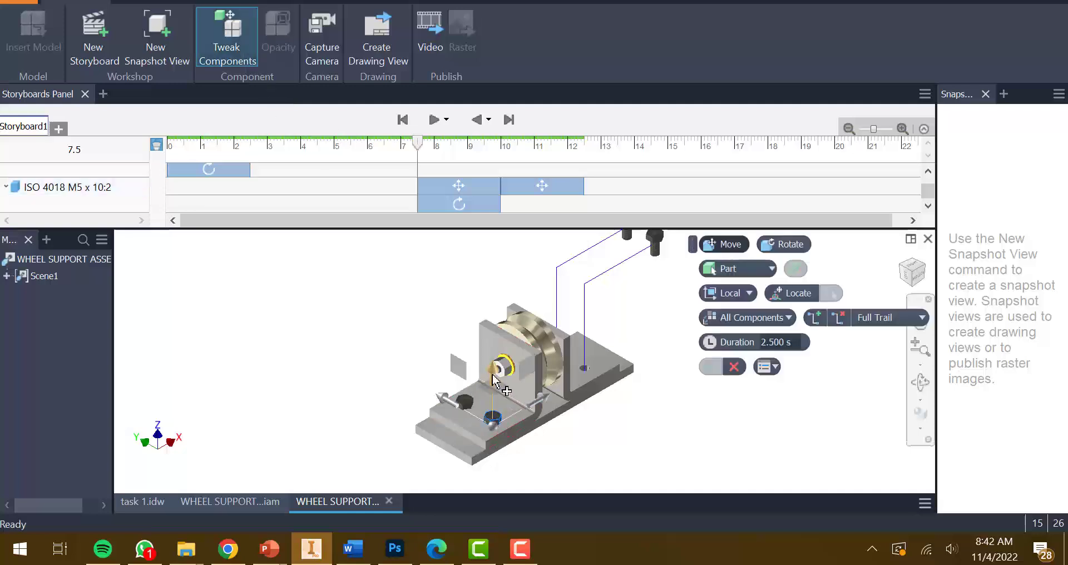
{"action": "left_click_drag", "start_coordinate": [495, 381], "coordinate": [494, 307]}
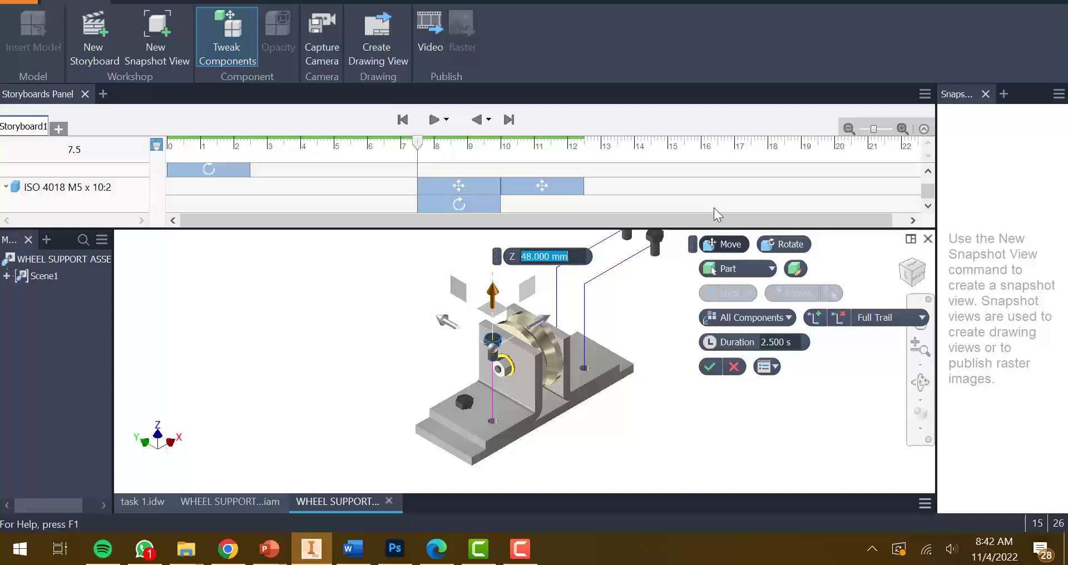
{"action": "type", "text": "55"}
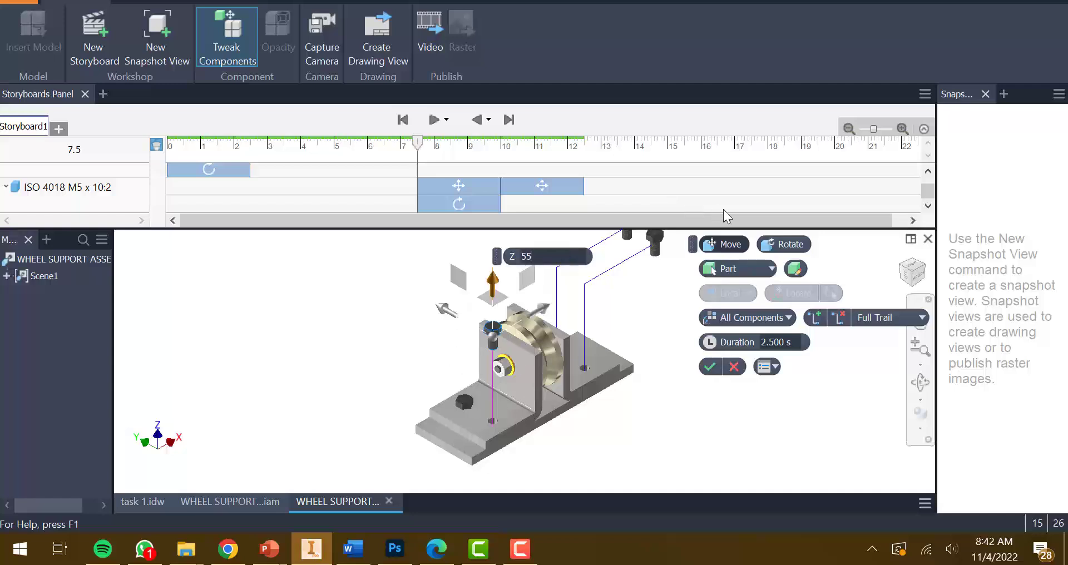
{"action": "left_click", "coordinate": [783, 243]}
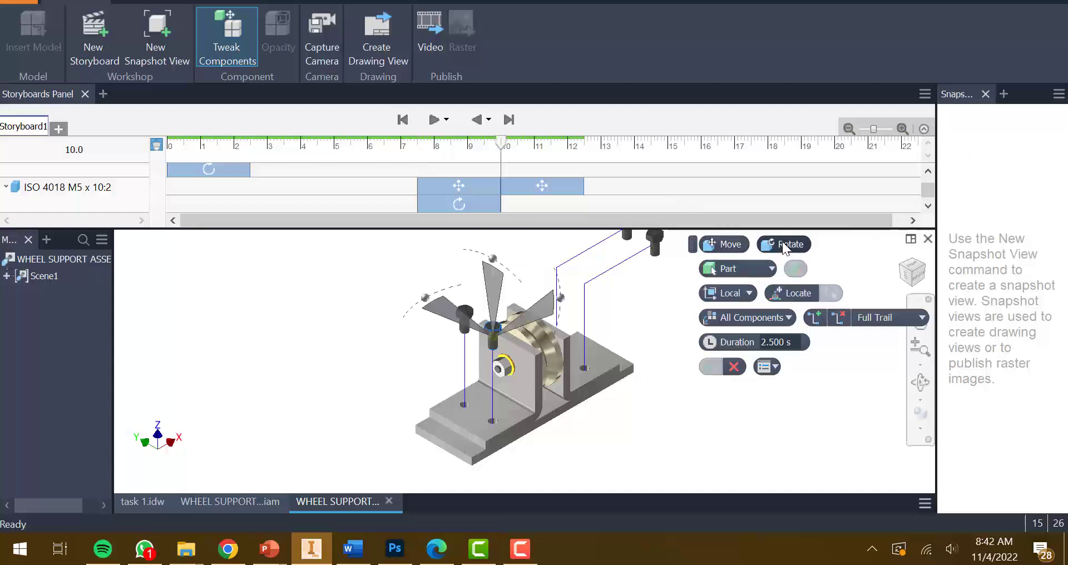
{"action": "left_click_drag", "start_coordinate": [442, 356], "coordinate": [527, 382]}
{"action": "type", "text": "360"}
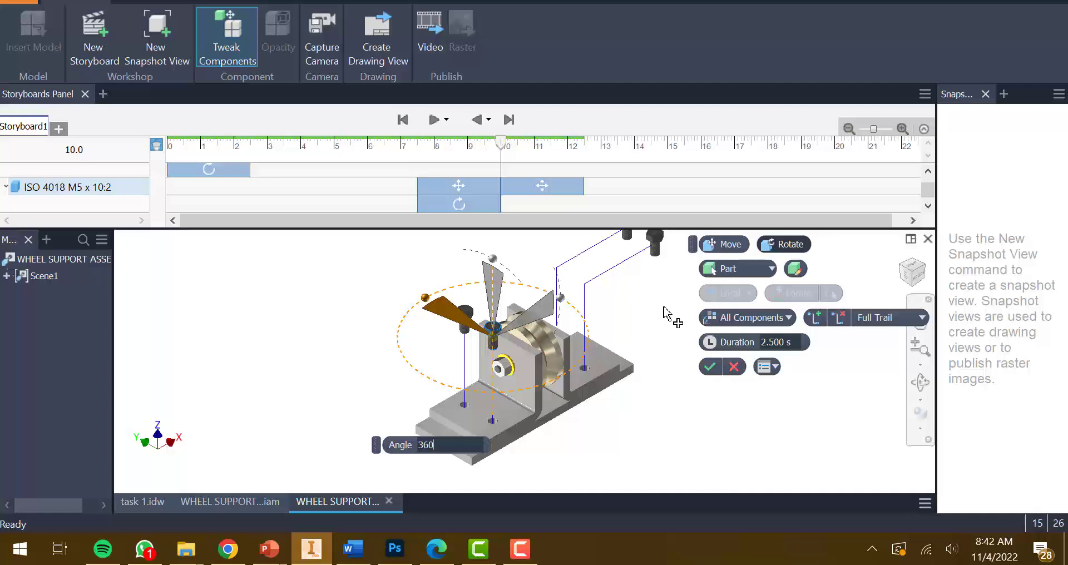
Step: Move the raised ISO 4018 M5 x 10:1 bolt -50 mm along X, away from the bracket, and finish the tweak
{"action": "left_click", "coordinate": [723, 243]}
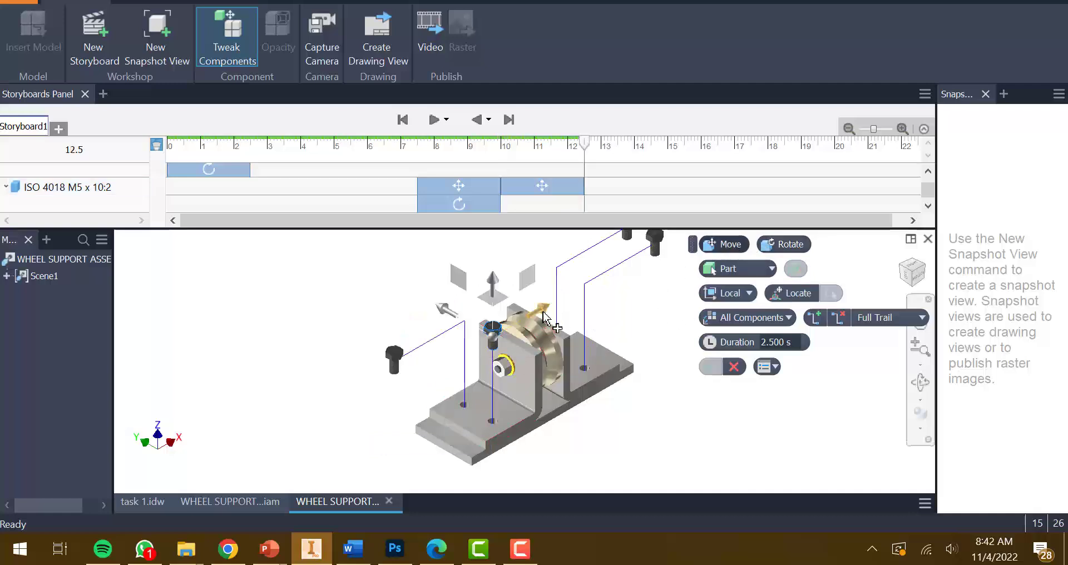
{"action": "left_click_drag", "start_coordinate": [527, 337], "coordinate": [461, 372]}
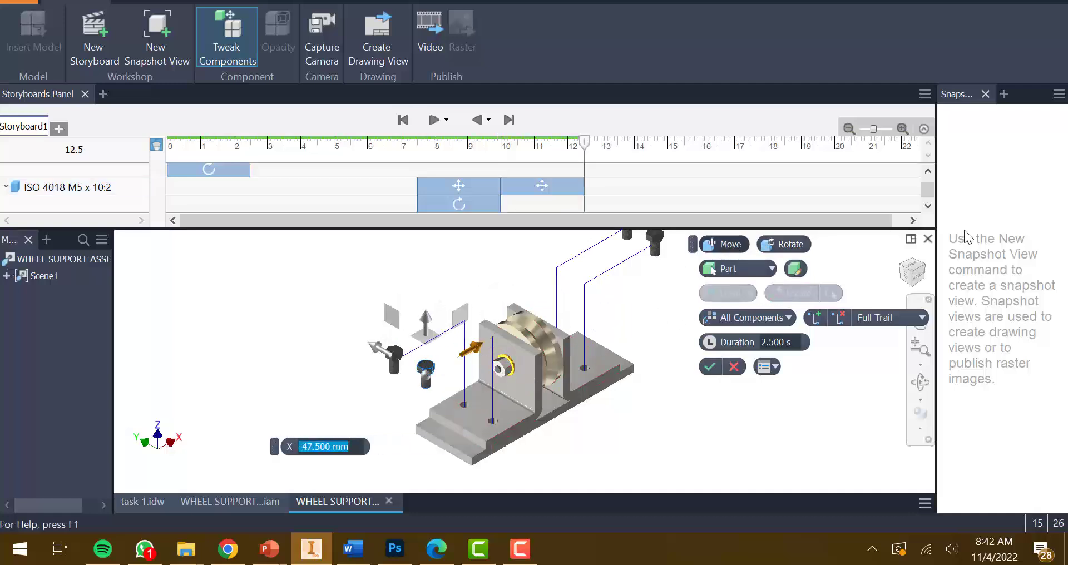
{"action": "key", "text": "BackSpace"}
{"action": "type", "text": "-50"}
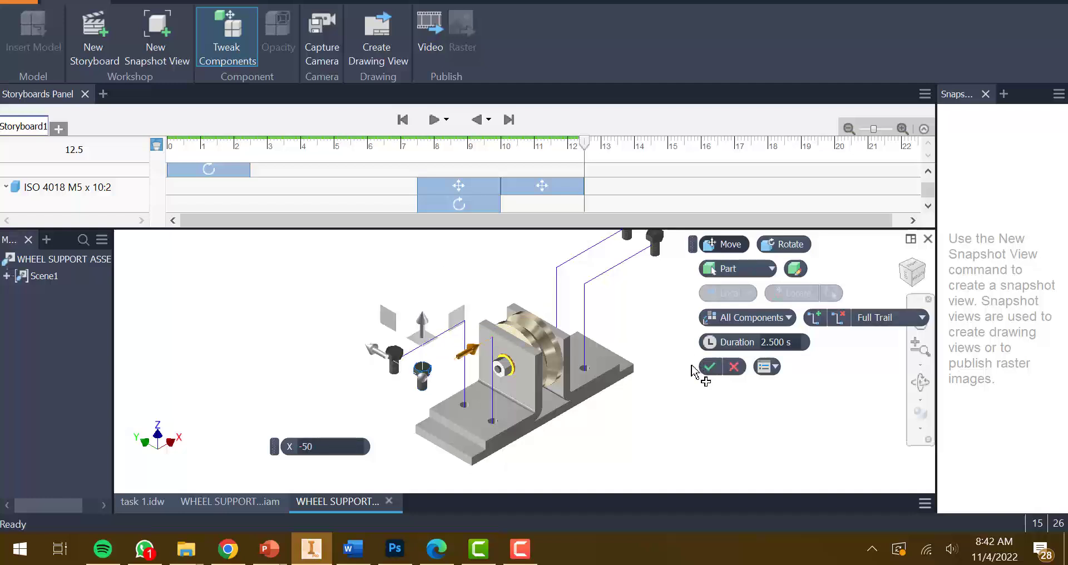
{"action": "left_click", "coordinate": [709, 367]}
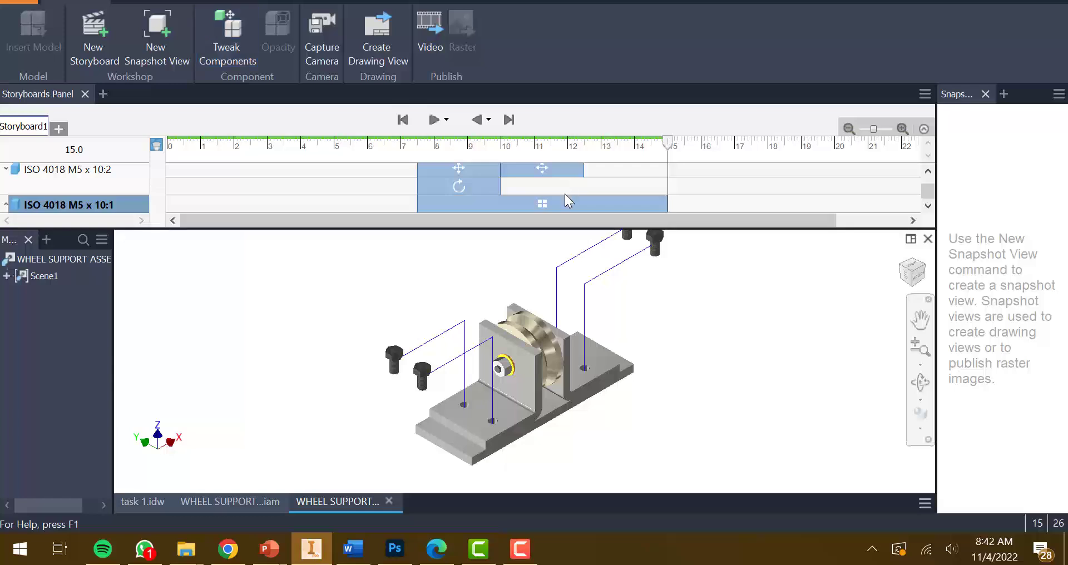
Step: Retime the ISO 4018 M5 x 10:1 bolt's rotation to start at 7.5 s and its outward move at 10 s
{"action": "double_click", "coordinate": [565, 201]}
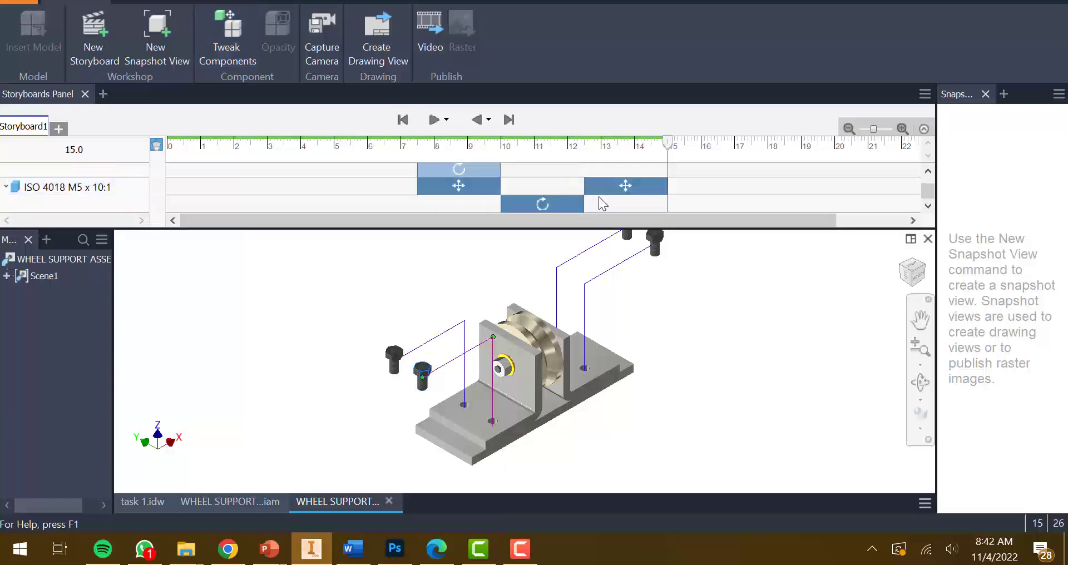
{"action": "left_click_drag", "start_coordinate": [561, 199], "coordinate": [562, 202]}
{"action": "left_click_drag", "start_coordinate": [470, 186], "coordinate": [446, 202]}
{"action": "left_click", "coordinate": [530, 201]}
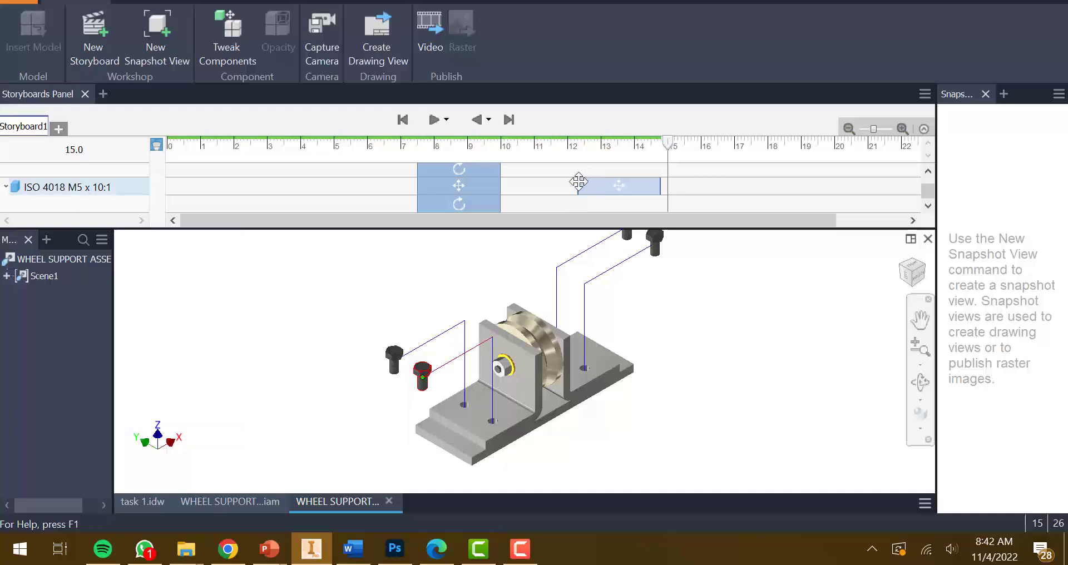
{"action": "left_click_drag", "start_coordinate": [578, 181], "coordinate": [515, 183]}
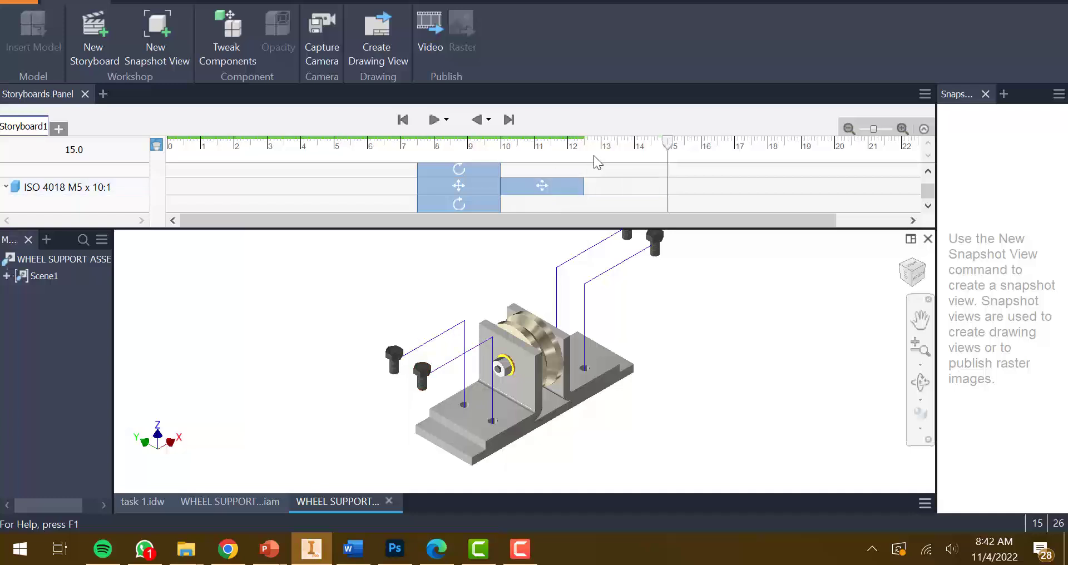
Step: Play the storyboard from the start to review the removal of all four bolts
{"action": "left_click", "coordinate": [402, 120]}
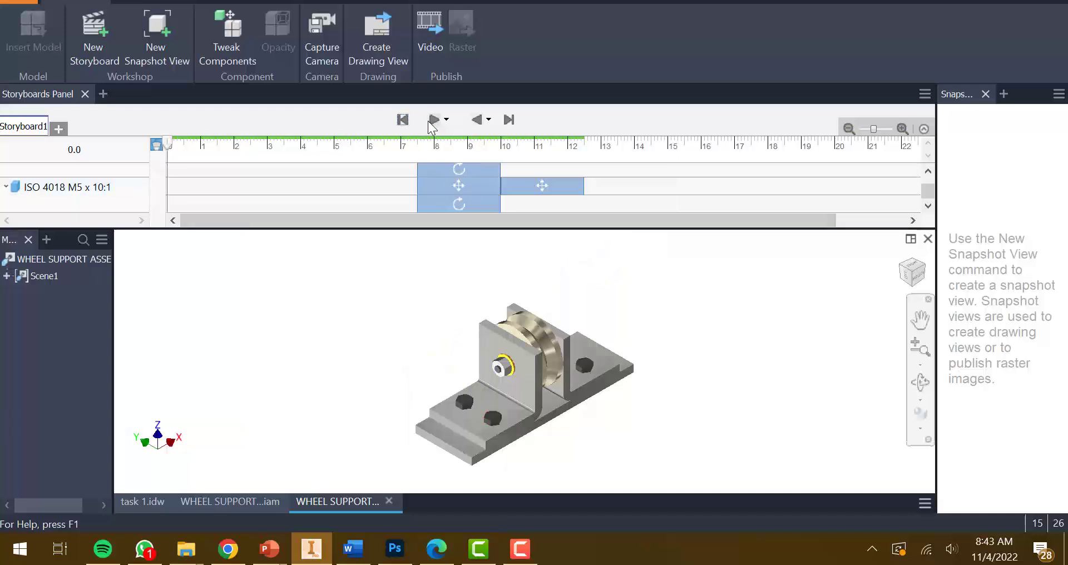
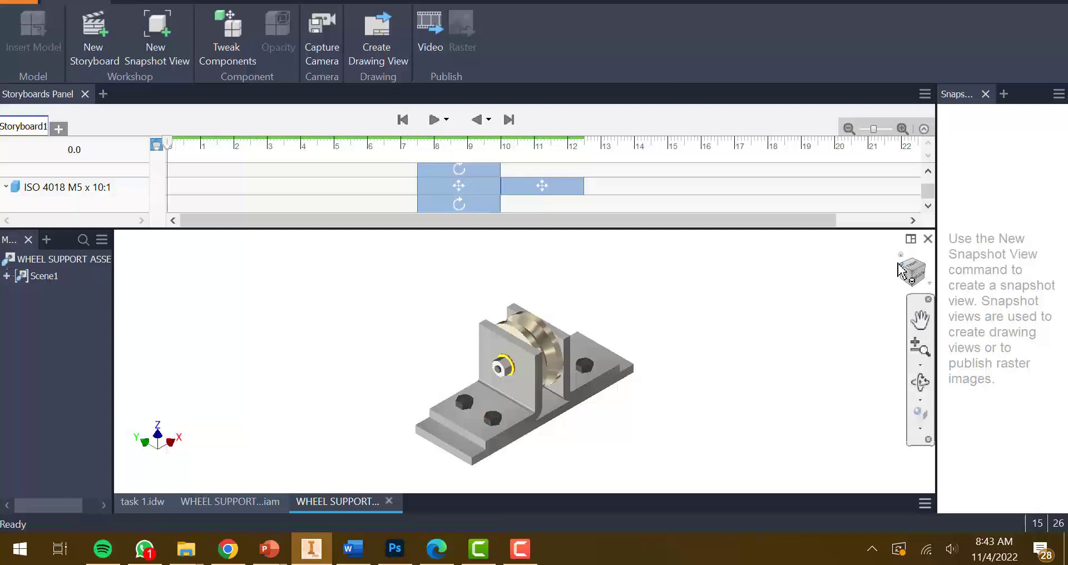
{"action": "left_click_drag", "start_coordinate": [900, 271], "coordinate": [661, 322]}
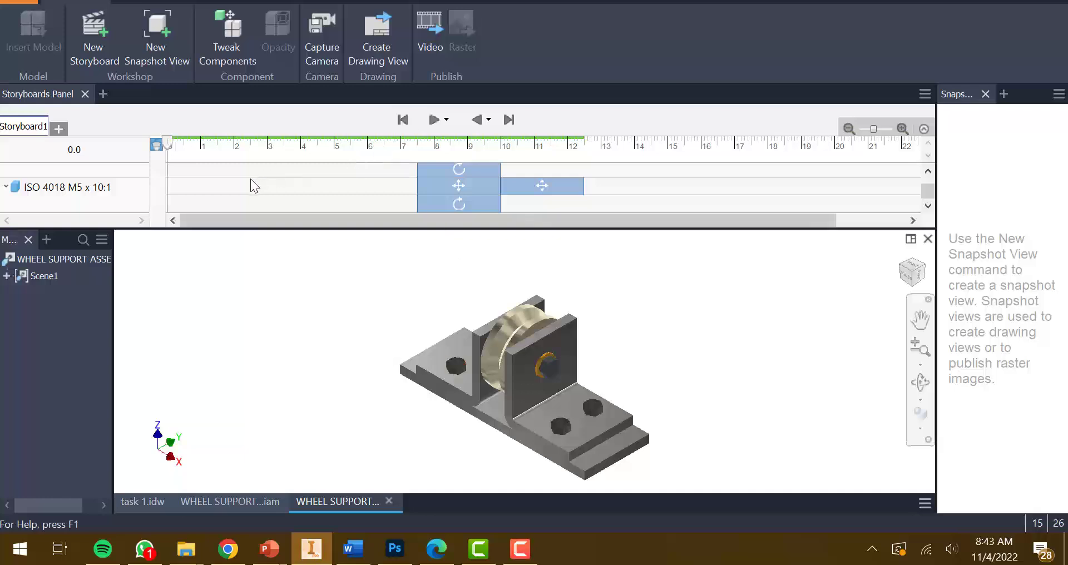
{"action": "scroll", "coordinate": [250, 178], "scroll_direction": "up", "scroll_amount": 4}
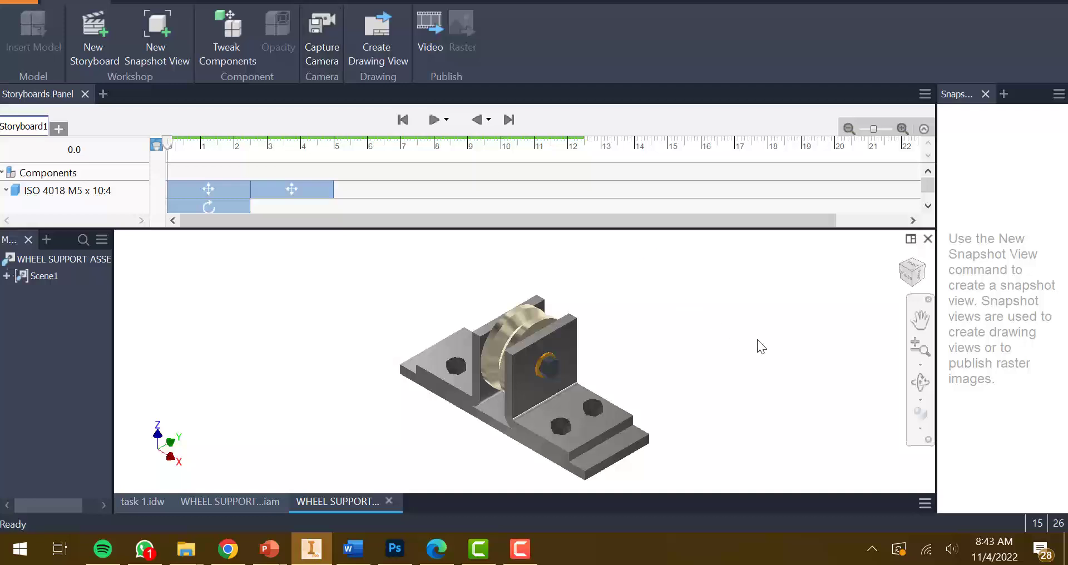
{"action": "left_click", "coordinate": [434, 120]}
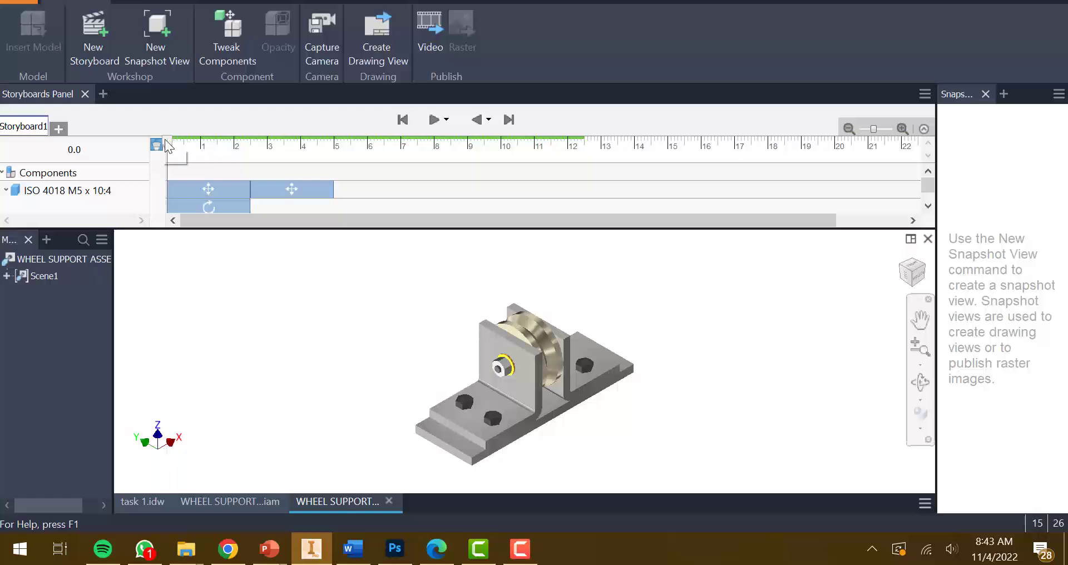
Step: Capture a camera at the 5 s mark from an isometric view with the two still-fastened bolts in front
{"action": "left_click_drag", "start_coordinate": [164, 139], "coordinate": [335, 167]}
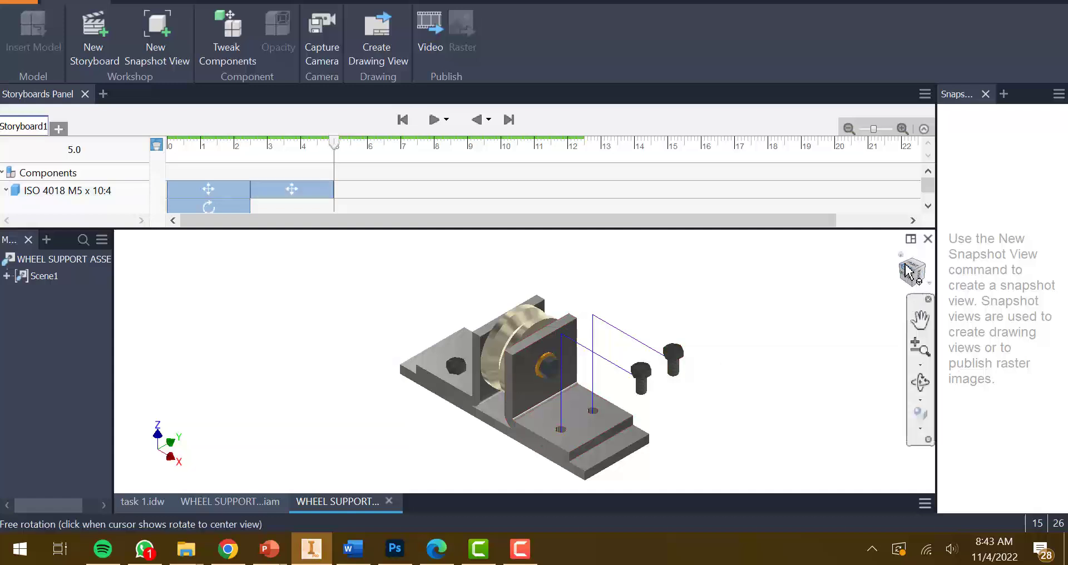
{"action": "left_click", "coordinate": [920, 381]}
{"action": "left_click_drag", "start_coordinate": [550, 380], "coordinate": [591, 428]}
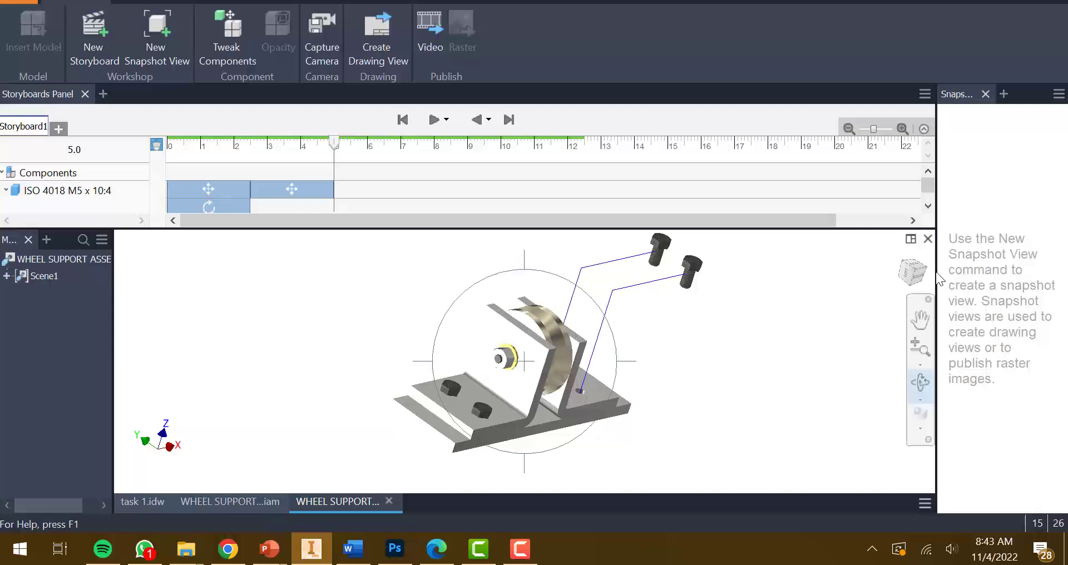
{"action": "left_click", "coordinate": [917, 269]}
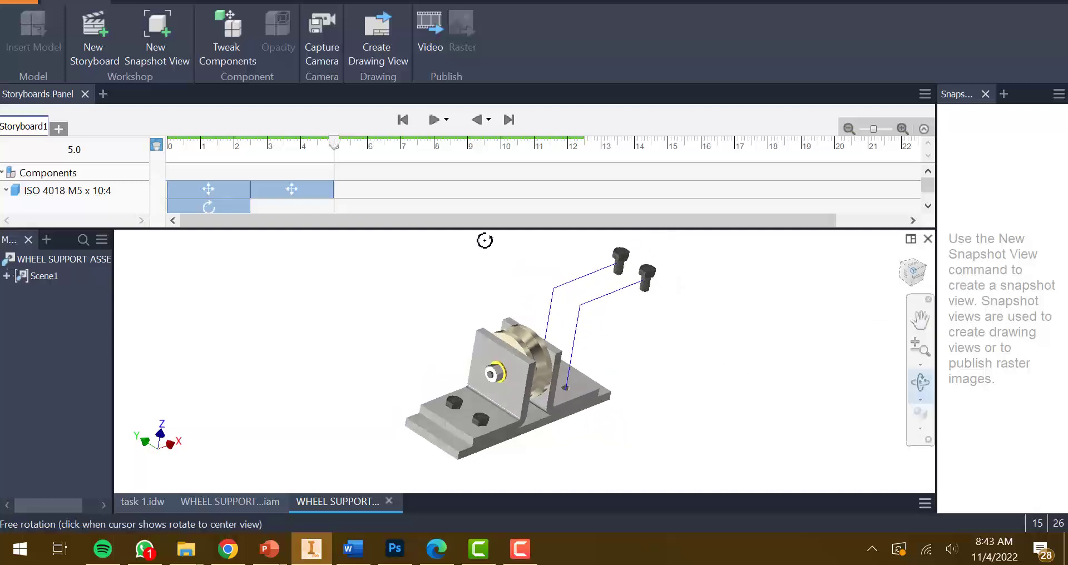
{"action": "left_click", "coordinate": [325, 45]}
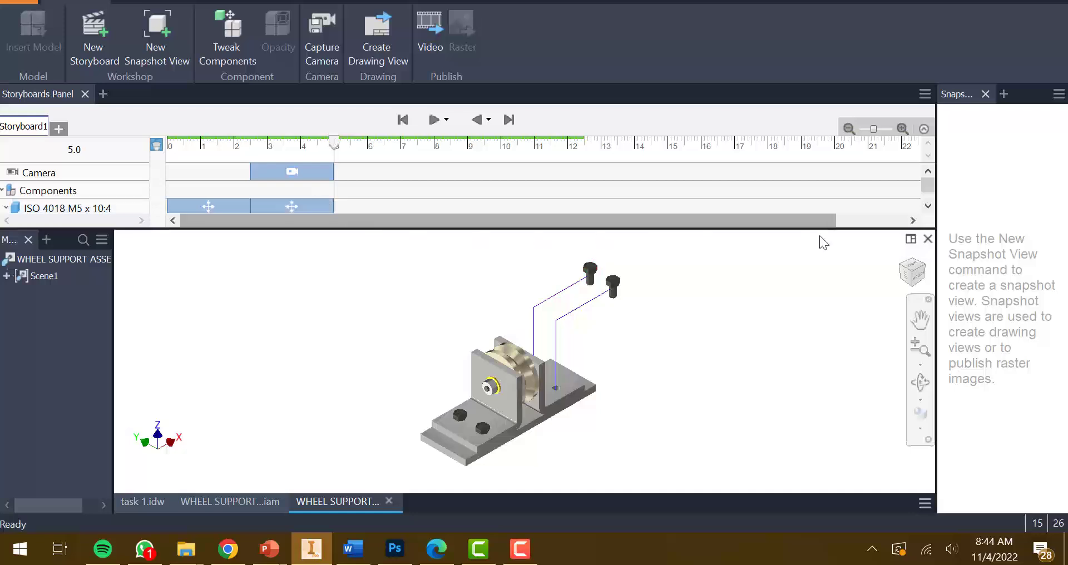
Step: Shift the ISO 4018 M5 x 10:2 and 10:1 actions to start at 5 s and the camera action to start at 7.5 s
{"action": "left_click_drag", "start_coordinate": [862, 229], "coordinate": [841, 423]}
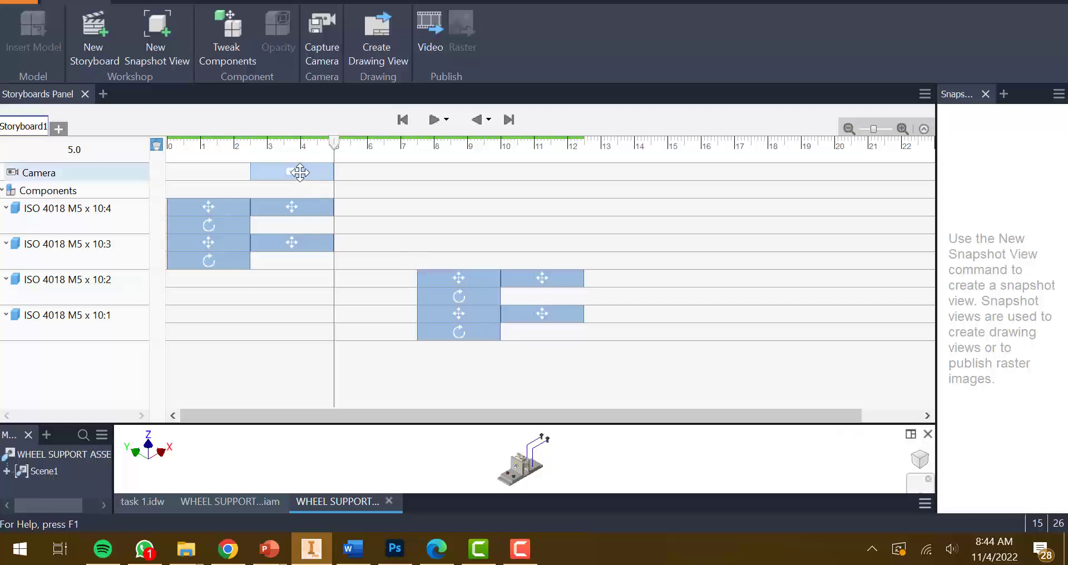
{"action": "left_click_drag", "start_coordinate": [300, 172], "coordinate": [551, 191]}
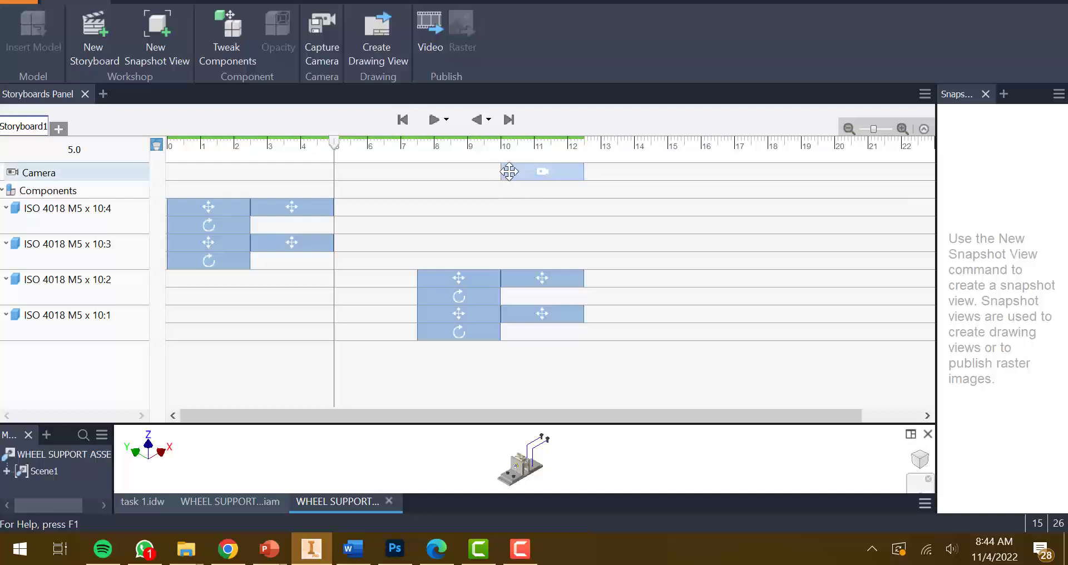
{"action": "left_click", "coordinate": [453, 278]}
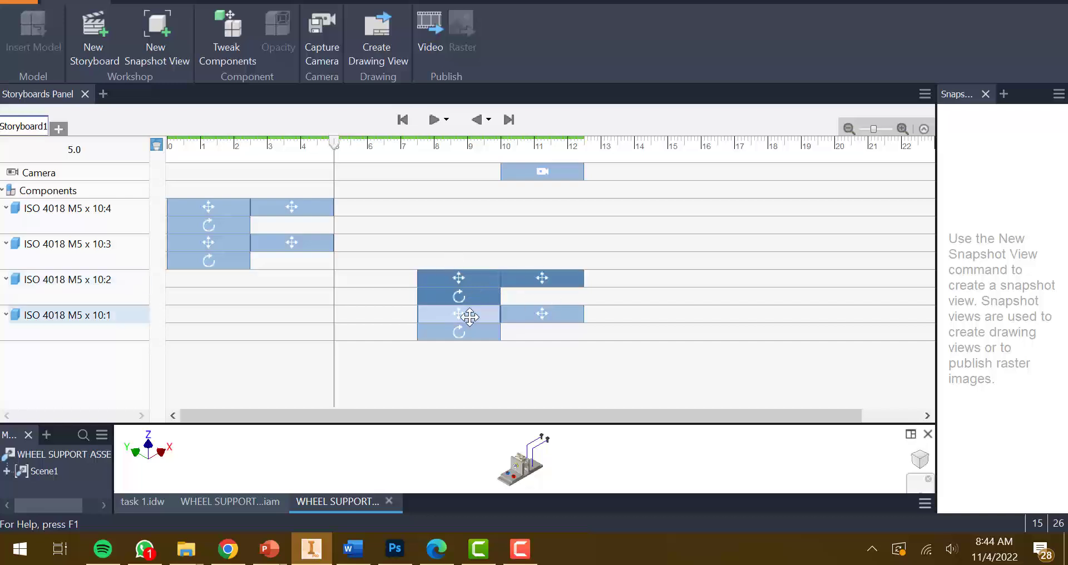
{"action": "left_click_drag", "start_coordinate": [543, 171], "coordinate": [462, 170]}
{"action": "left_click", "coordinate": [435, 195]}
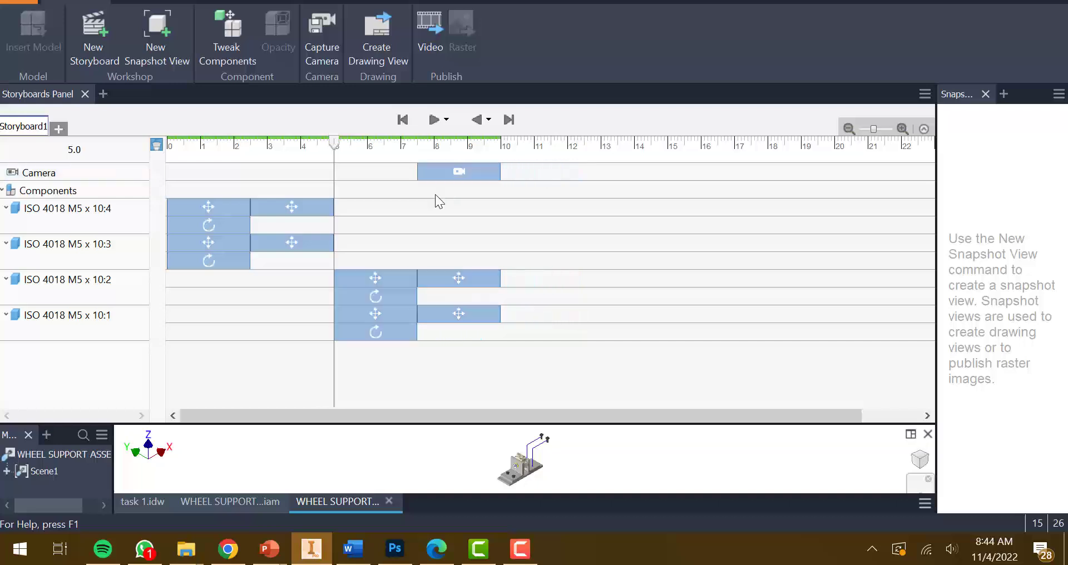
Step: Stretch the camera action so that it spans from 5 s to 10 s
{"action": "double_click", "coordinate": [418, 174]}
{"action": "left_click", "coordinate": [416, 178]}
{"action": "left_click_drag", "start_coordinate": [364, 173], "coordinate": [496, 174]}
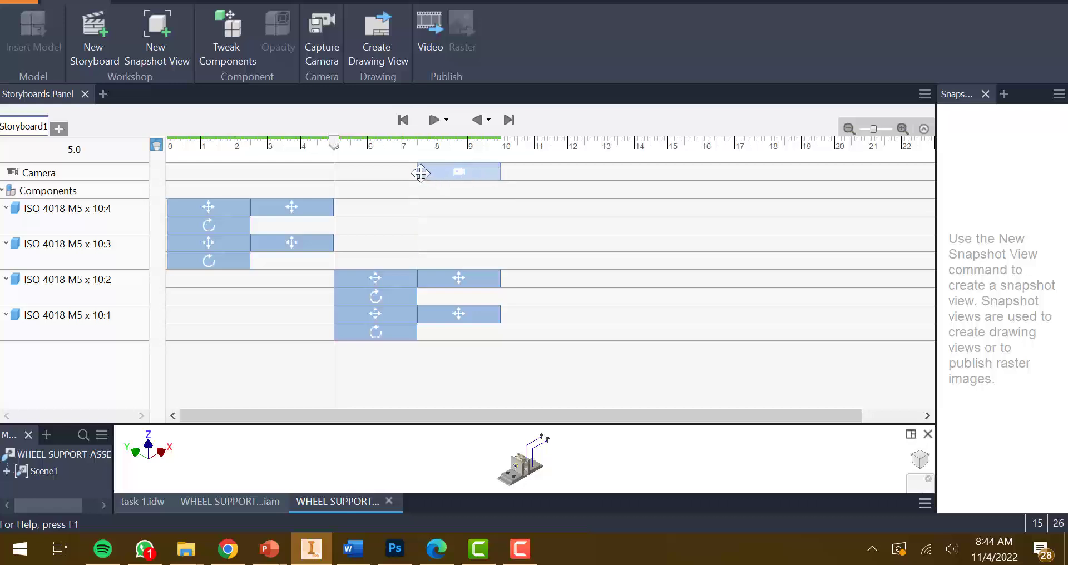
{"action": "left_click_drag", "start_coordinate": [416, 171], "coordinate": [334, 169]}
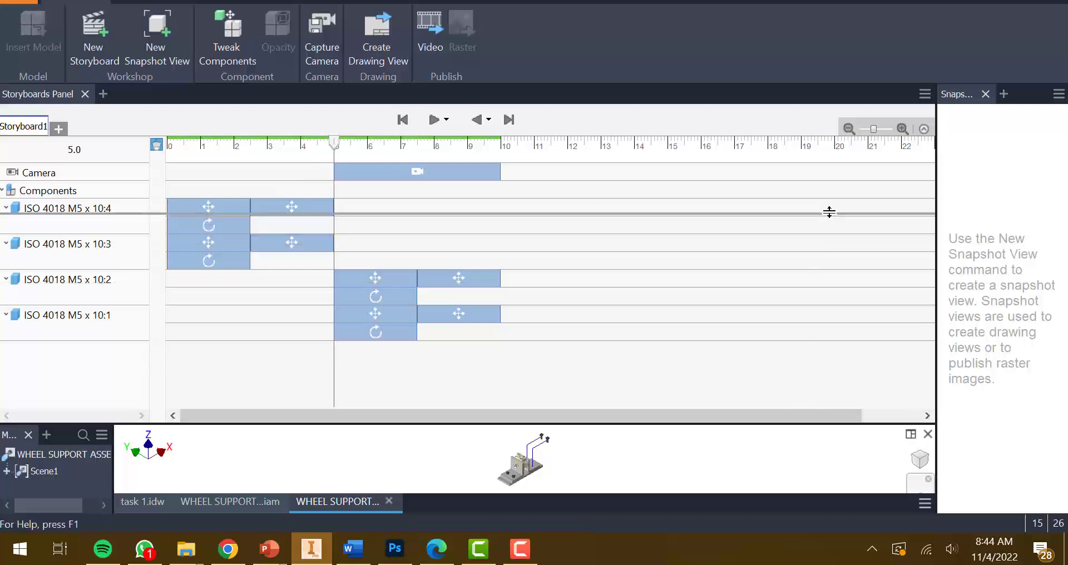
Step: Capture a second camera from the opposite isometric view at 5 s and stretch its action back to about 0 s
{"action": "left_click_drag", "start_coordinate": [828, 212], "coordinate": [828, 211]}
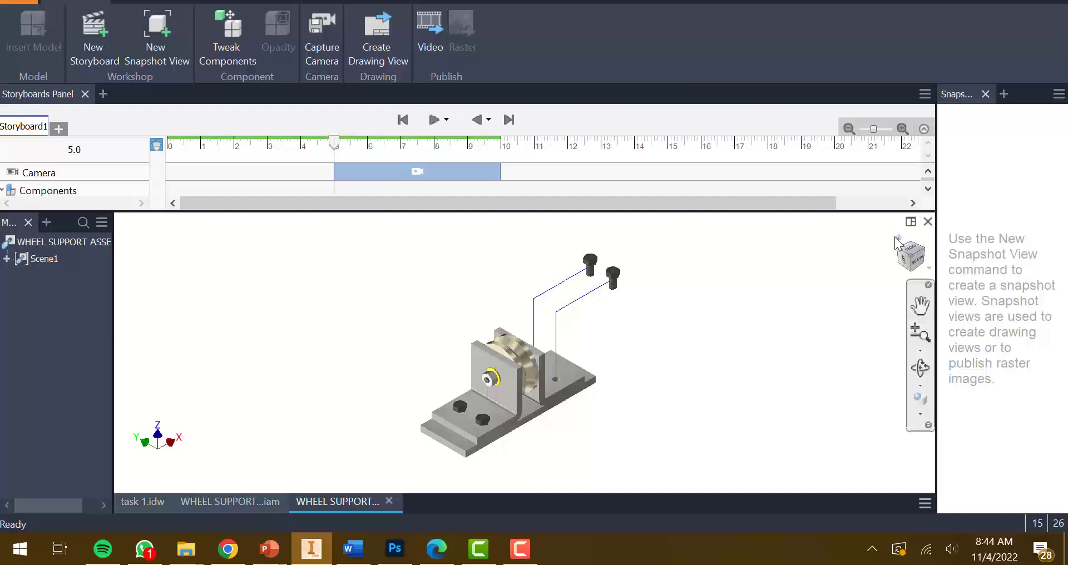
{"action": "left_click", "coordinate": [924, 248]}
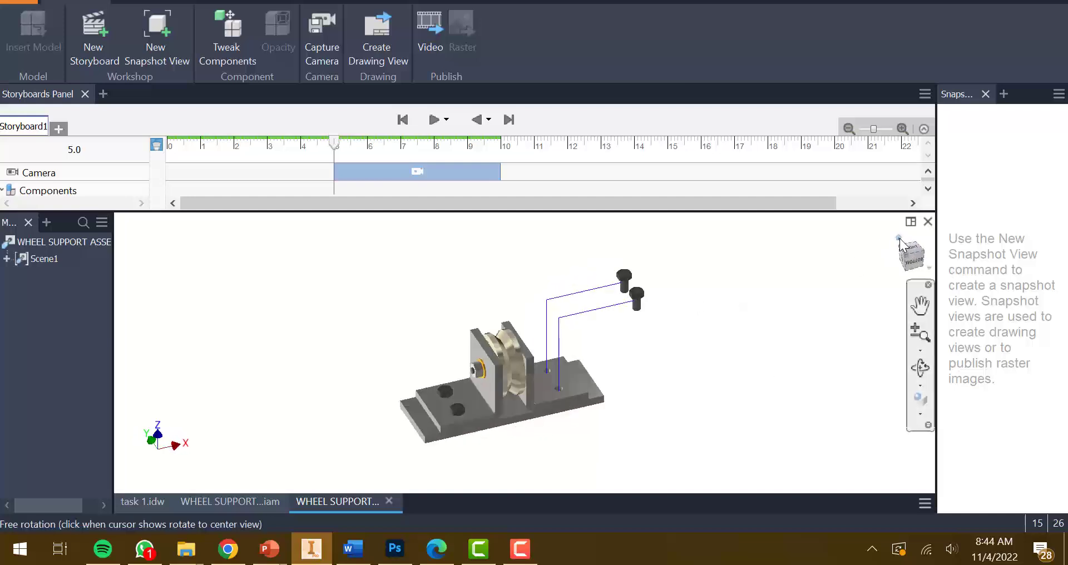
{"action": "left_click", "coordinate": [318, 45]}
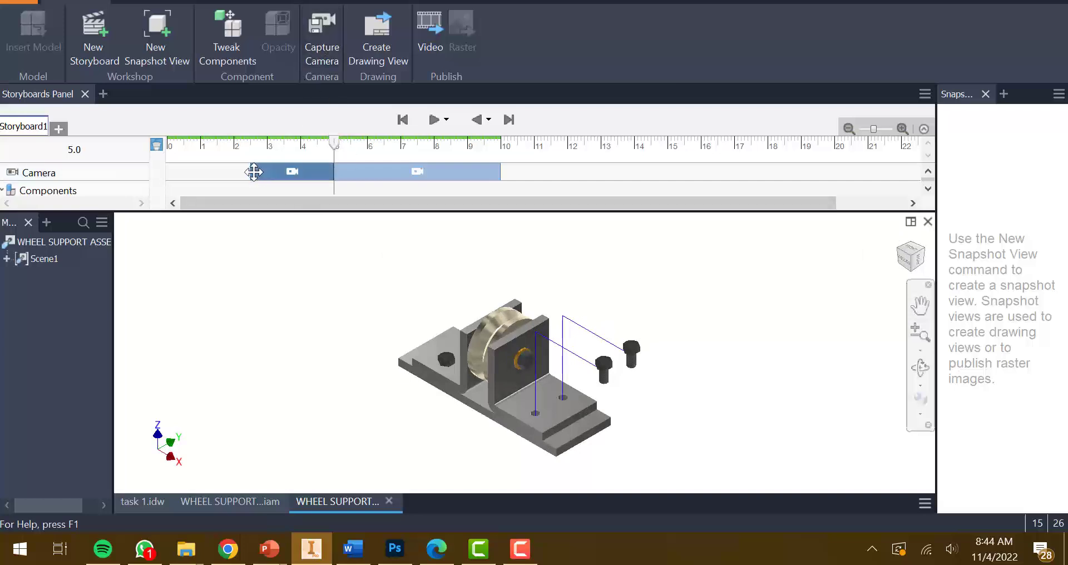
{"action": "left_click_drag", "start_coordinate": [251, 171], "coordinate": [167, 171]}
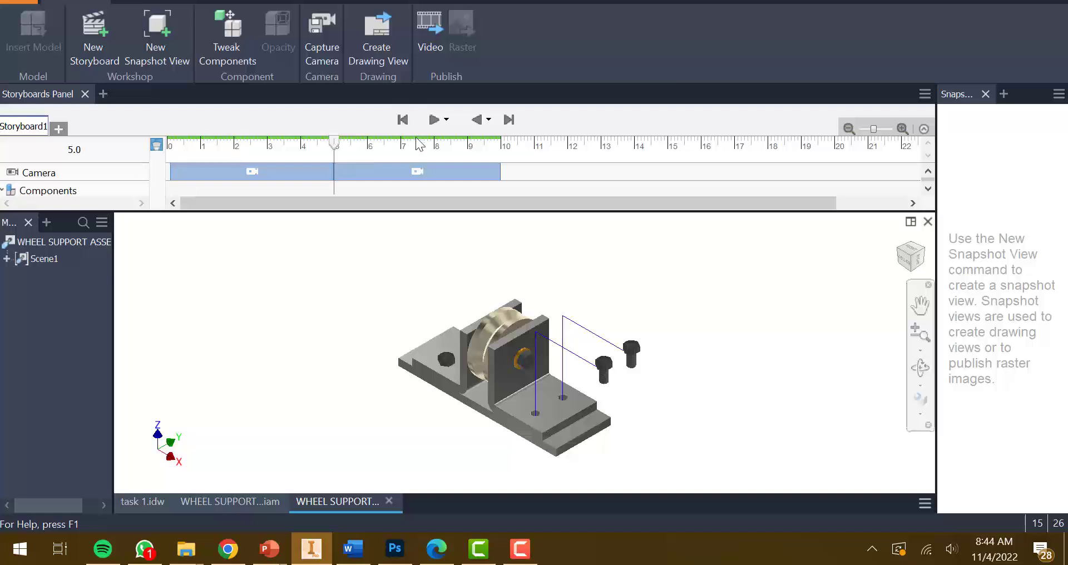
Step: Play the storyboard from the start to review the camera changes, and go to its end at 10 s
{"action": "left_click", "coordinate": [403, 121]}
{"action": "left_click", "coordinate": [433, 120]}
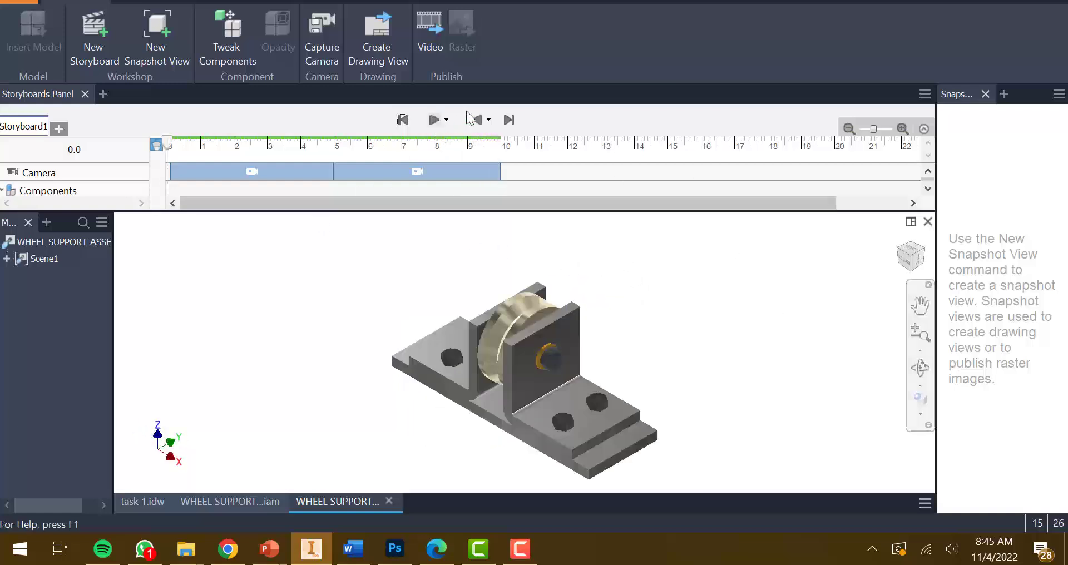
{"action": "left_click", "coordinate": [508, 119]}
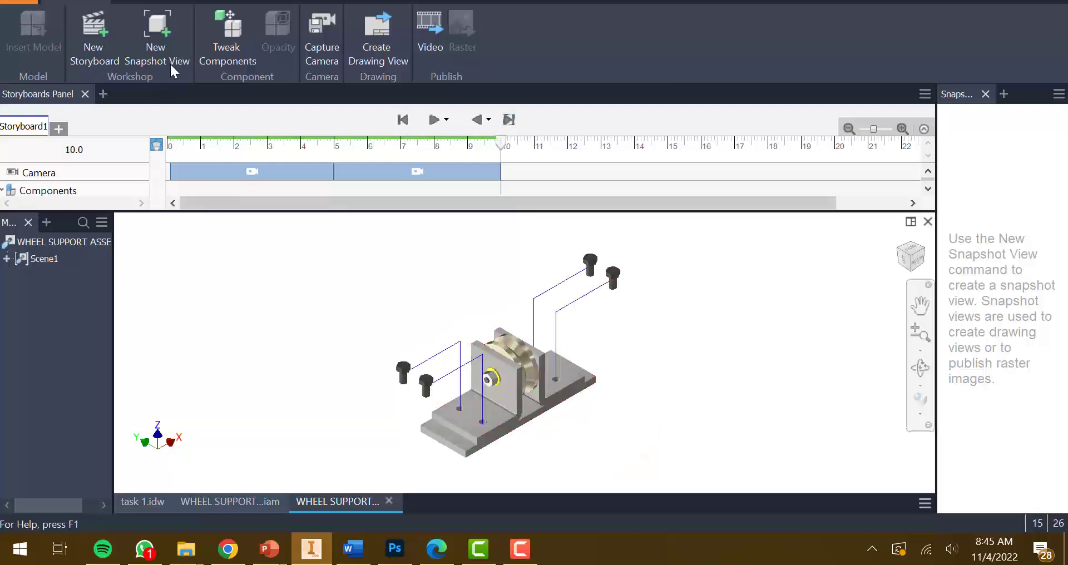
Step: Tweak the Support:2 bracket -100 mm along Z, away from the base, with a duration of 2.500 s
{"action": "left_click", "coordinate": [221, 39]}
{"action": "left_click", "coordinate": [559, 396]}
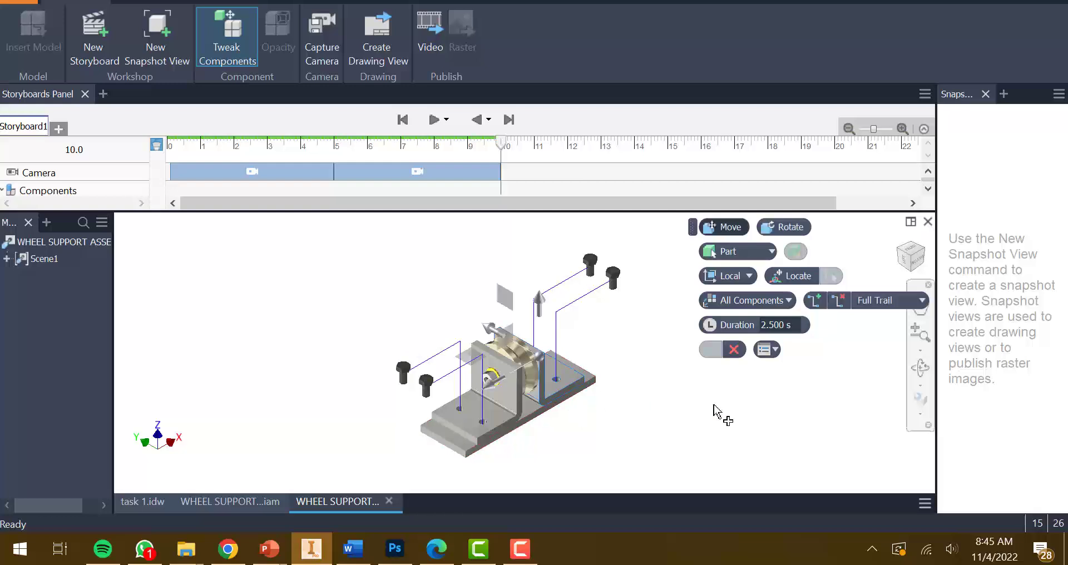
{"action": "left_click_drag", "start_coordinate": [508, 334], "coordinate": [575, 391]}
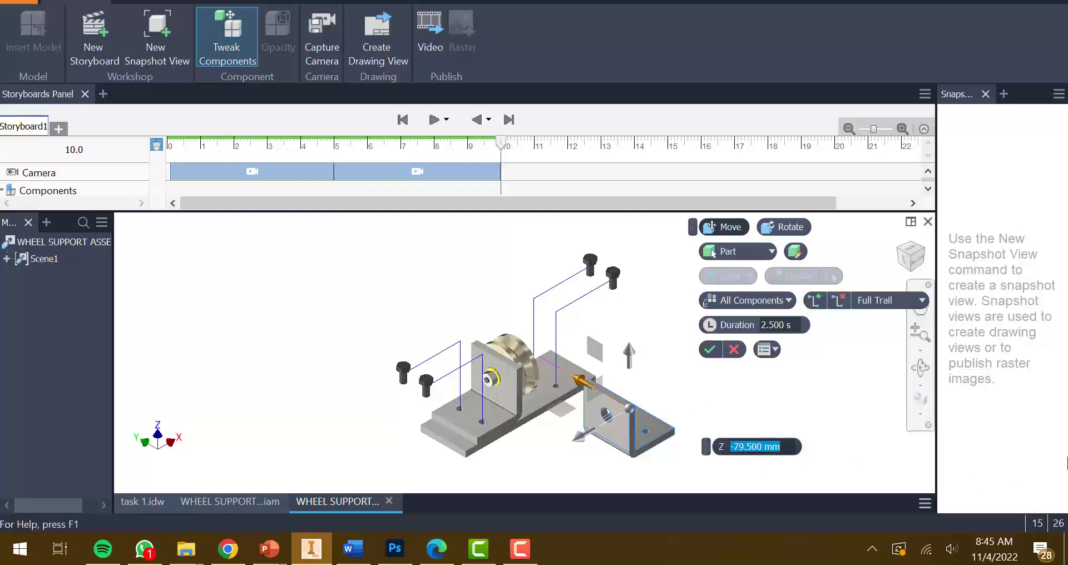
{"action": "key", "text": "BackSpace"}
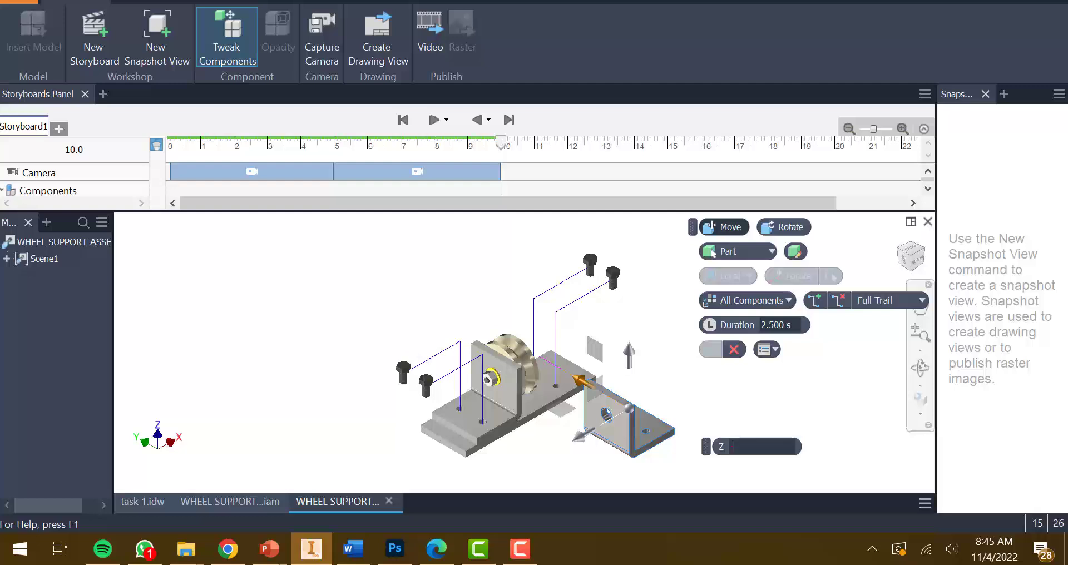
{"action": "type", "text": "-100"}
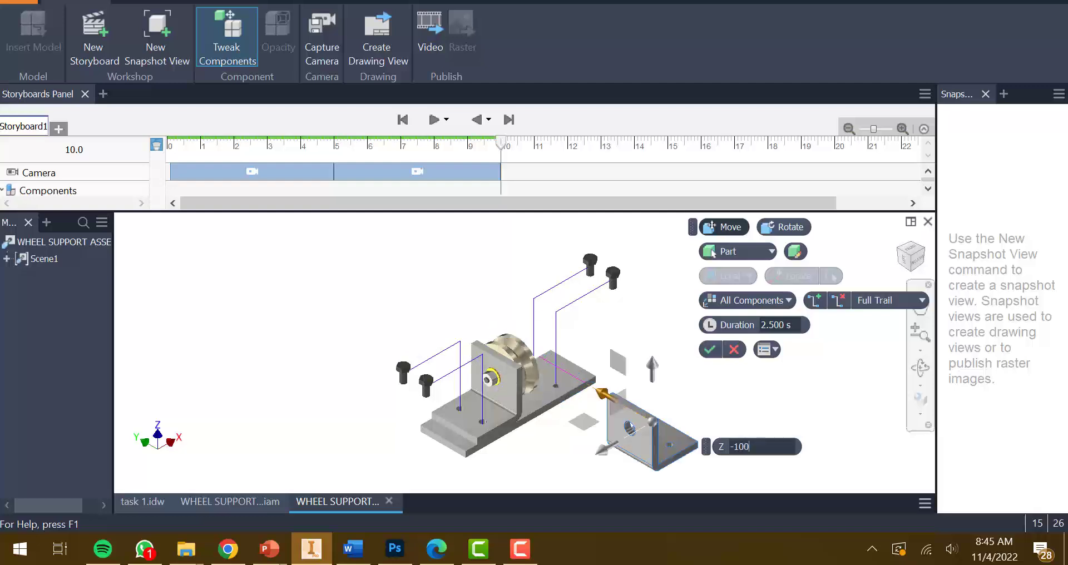
{"action": "key", "text": "Return"}
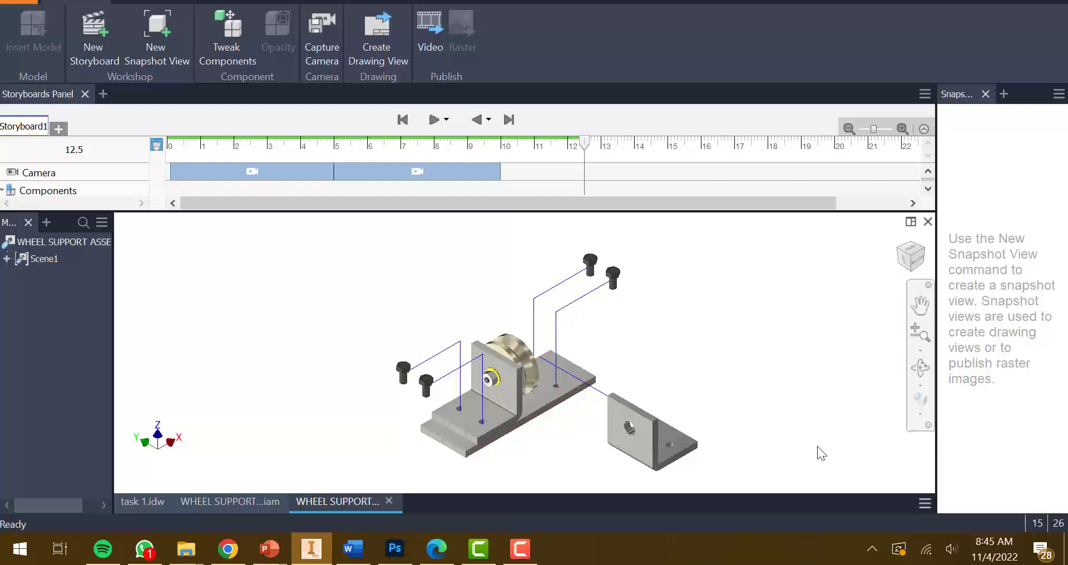
Step: Delete the Support:2 bracket's move action from the storyboard
{"action": "middle_click_drag", "start_coordinate": [816, 446], "coordinate": [731, 436], "text": "shift"}
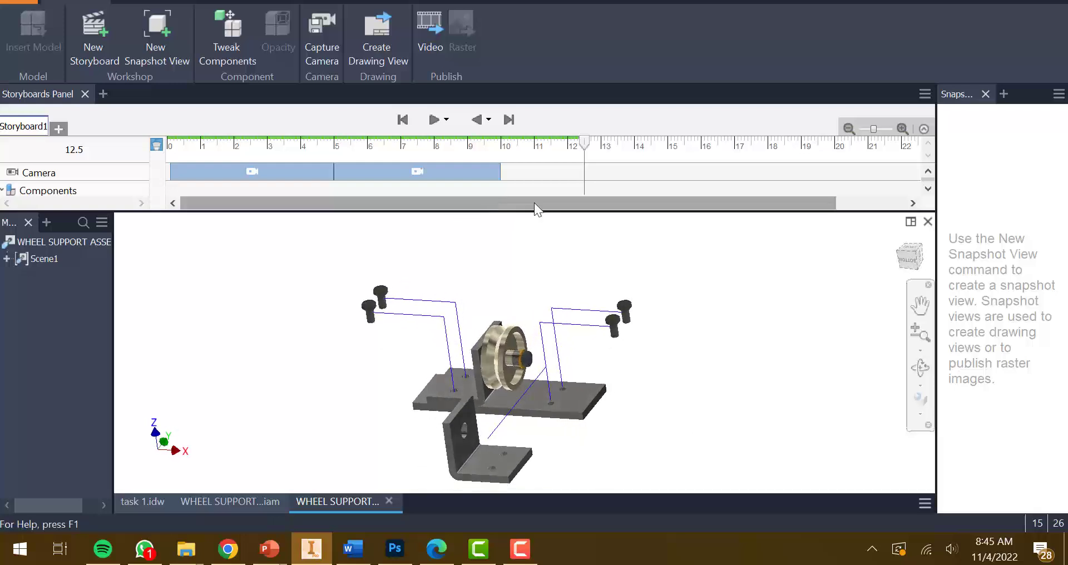
{"action": "scroll", "coordinate": [551, 188], "scroll_direction": "down", "scroll_amount": 3}
{"action": "scroll", "coordinate": [525, 184], "scroll_direction": "down", "scroll_amount": 2}
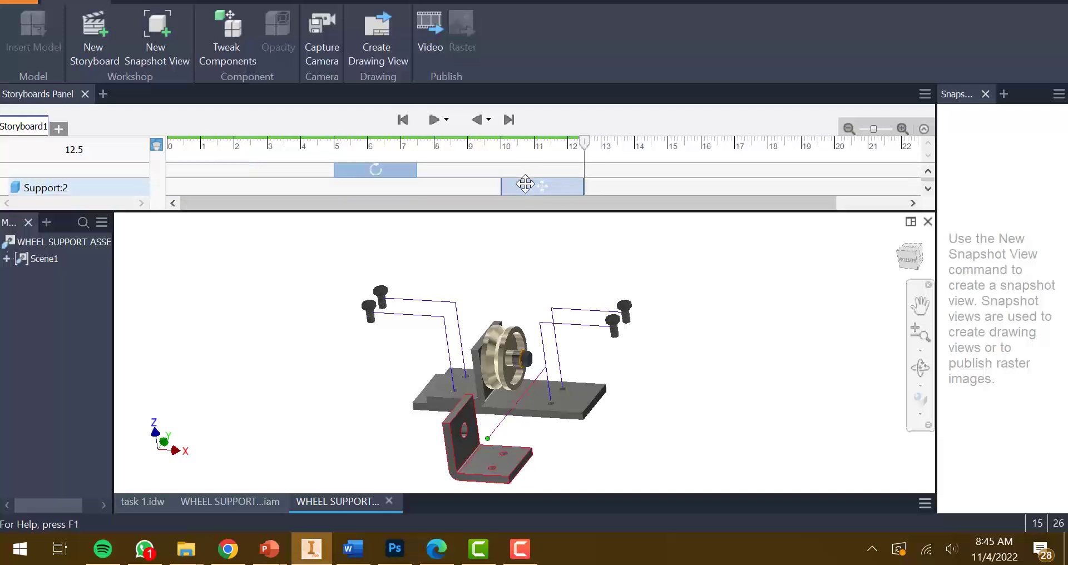
{"action": "left_click", "coordinate": [526, 184]}
{"action": "right_click", "coordinate": [526, 183]}
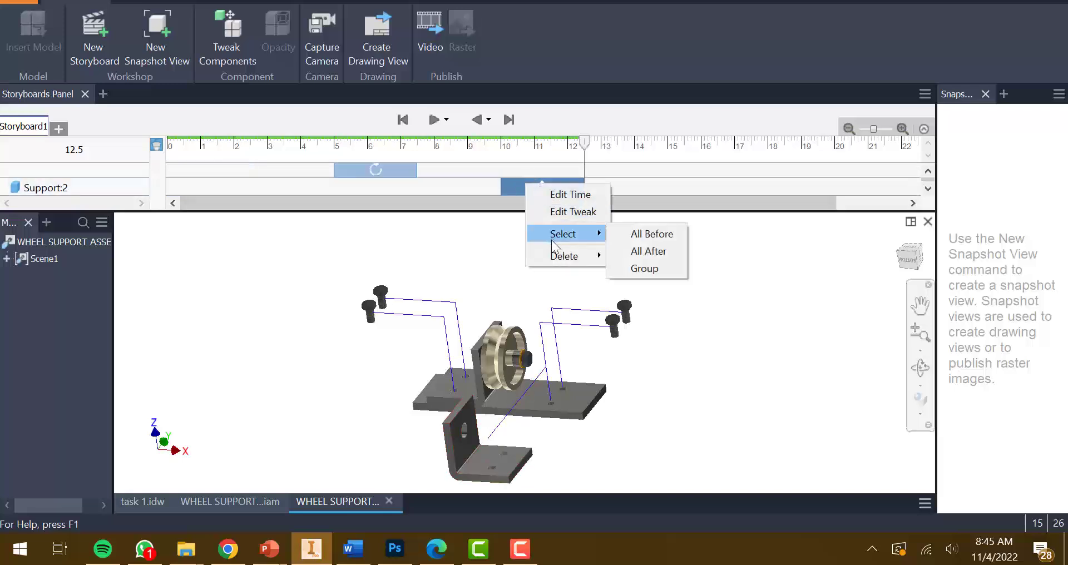
{"action": "left_click", "coordinate": [646, 255]}
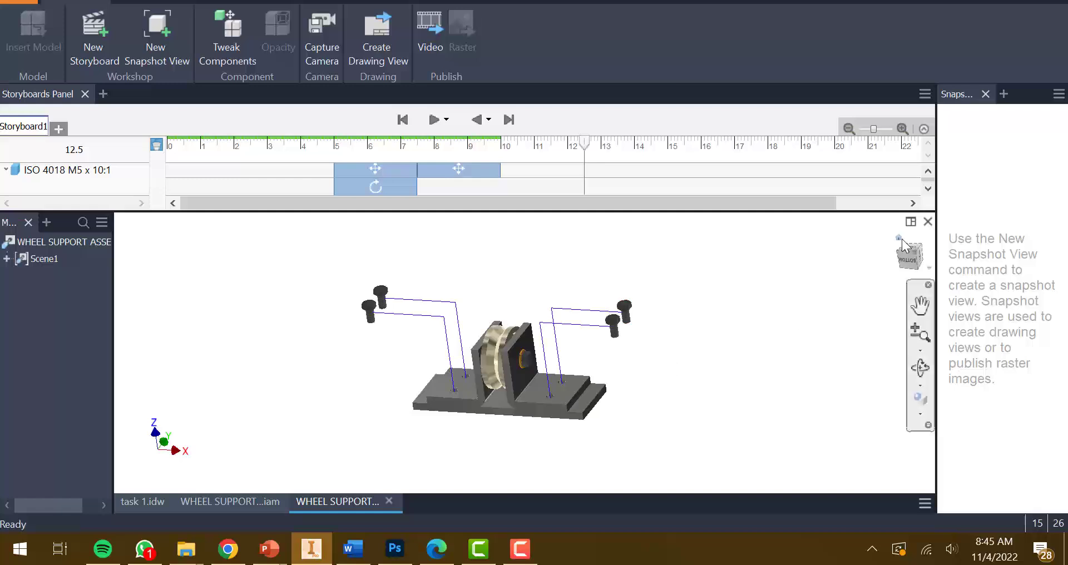
{"action": "left_click", "coordinate": [898, 237]}
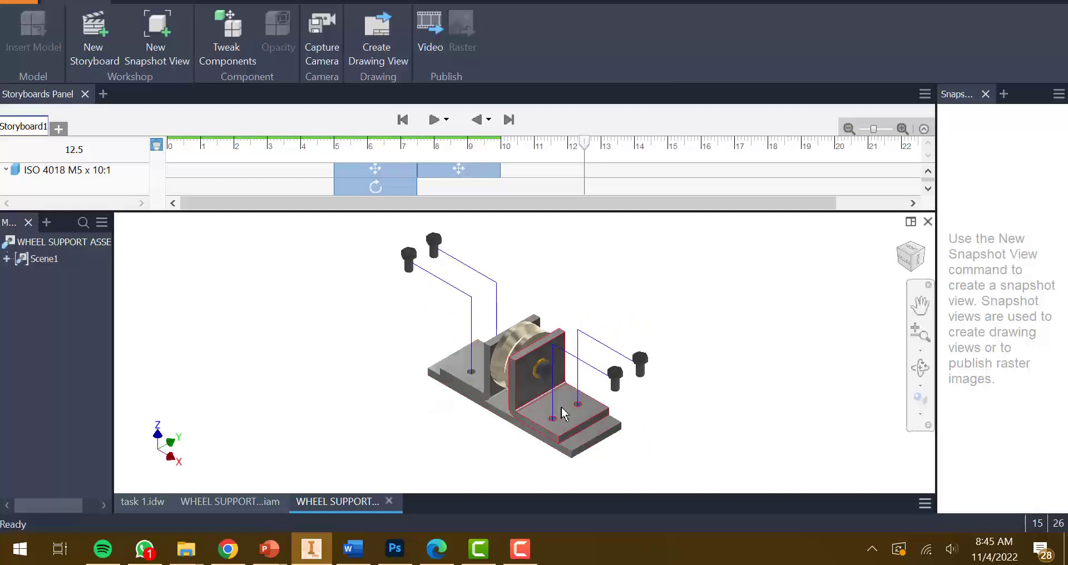
{"action": "scroll", "coordinate": [549, 404], "scroll_direction": "up", "scroll_amount": 4}
{"action": "scroll", "coordinate": [542, 337], "scroll_direction": "down", "scroll_amount": 3}
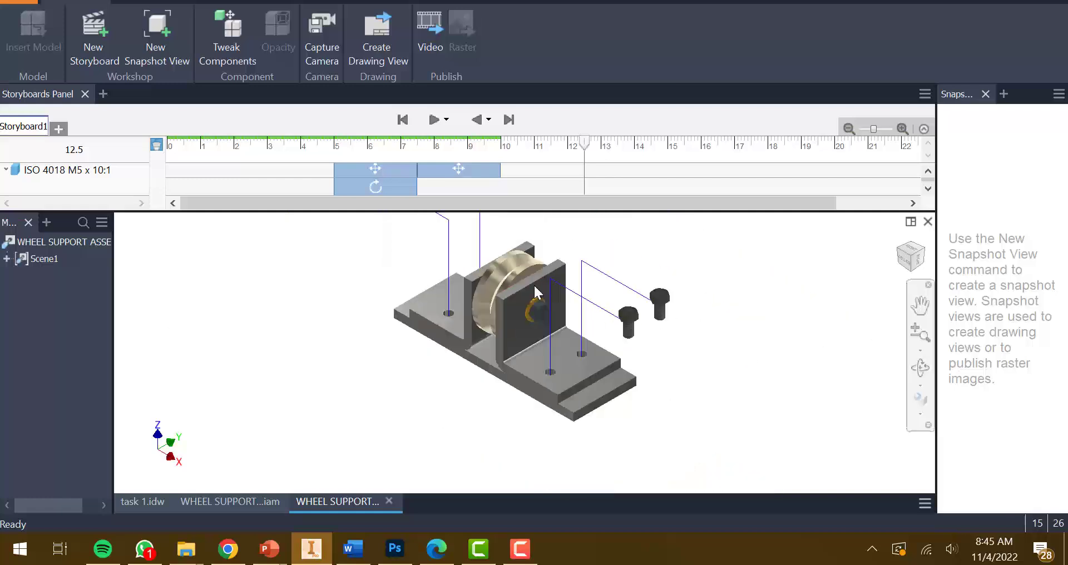
Step: Go to the storyboard's end at 10 s, restore the isometric view and inspect the shoulder screw side of the assembly
{"action": "scroll", "coordinate": [538, 342], "scroll_direction": "up", "scroll_amount": 5}
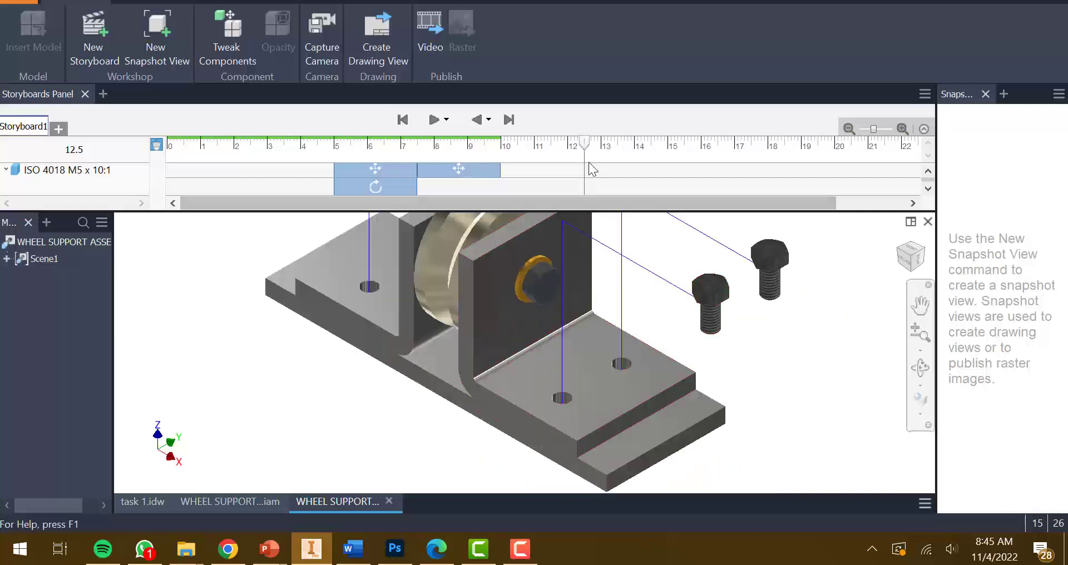
{"action": "left_click", "coordinate": [507, 120]}
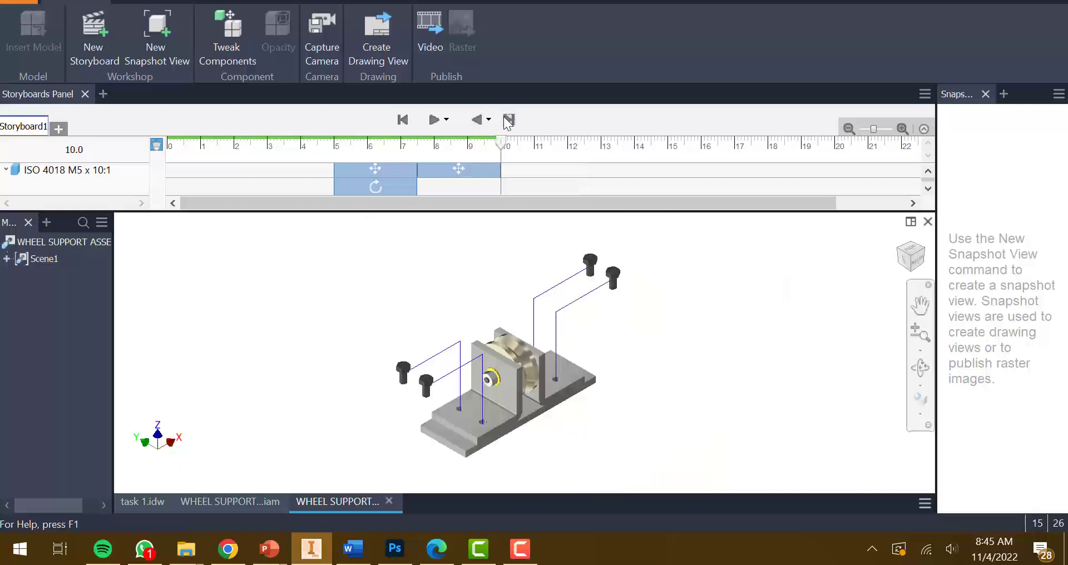
{"action": "left_click", "coordinate": [899, 241]}
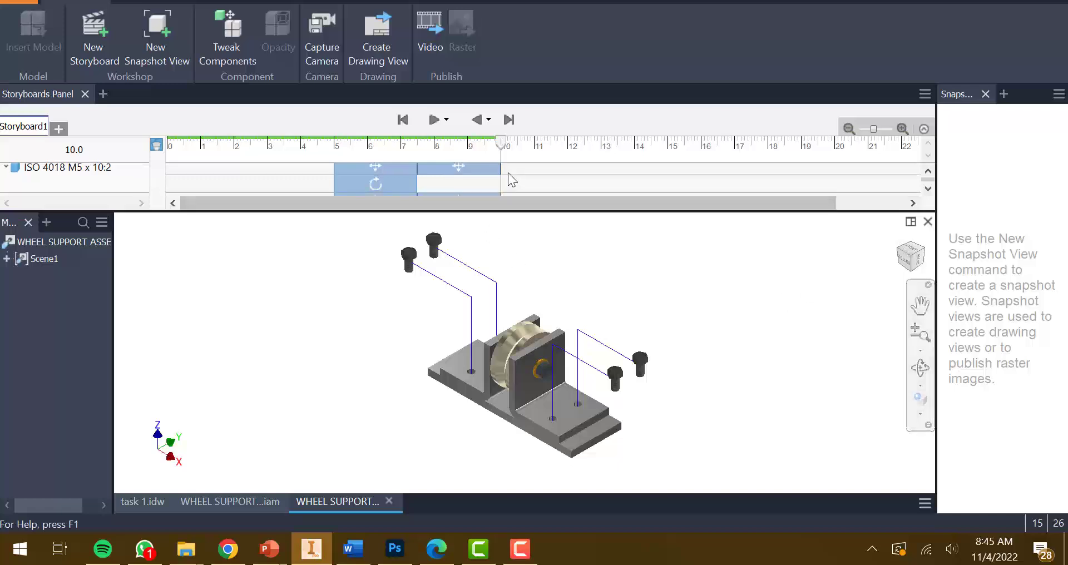
{"action": "scroll", "coordinate": [508, 172], "scroll_direction": "up", "scroll_amount": 3}
{"action": "scroll", "coordinate": [508, 173], "scroll_direction": "up", "scroll_amount": 1}
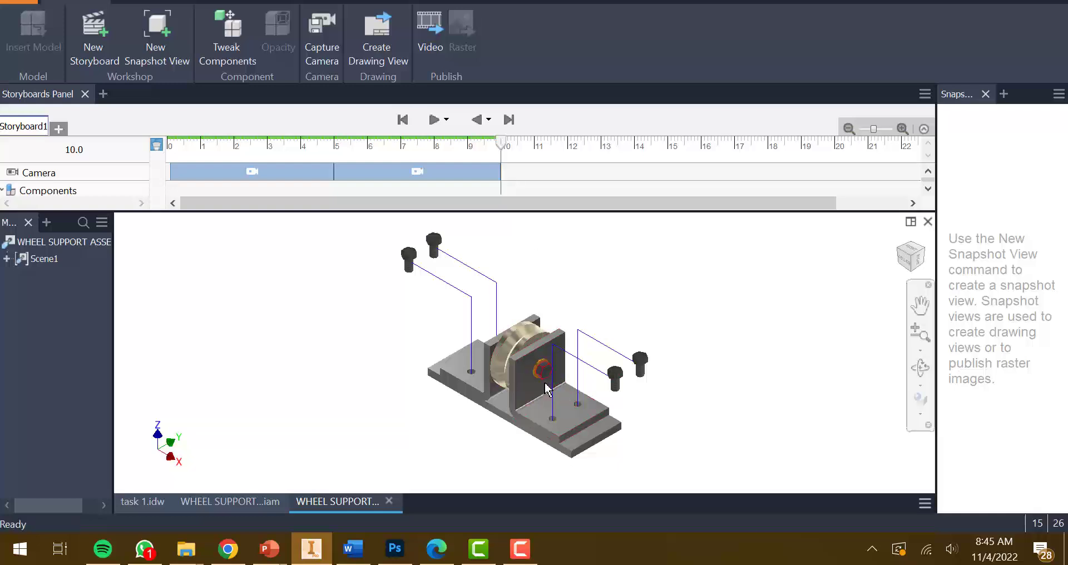
{"action": "scroll", "coordinate": [546, 389], "scroll_direction": "down", "scroll_amount": 3}
{"action": "scroll", "coordinate": [542, 367], "scroll_direction": "up", "scroll_amount": 1}
{"action": "scroll", "coordinate": [539, 353], "scroll_direction": "down", "scroll_amount": 2}
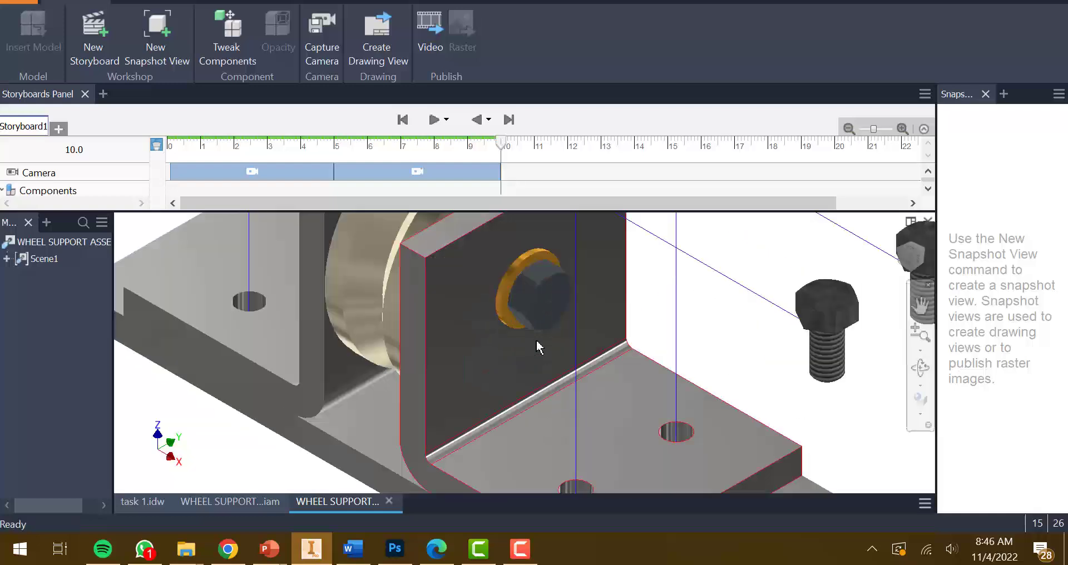
{"action": "scroll", "coordinate": [539, 347], "scroll_direction": "up", "scroll_amount": 3}
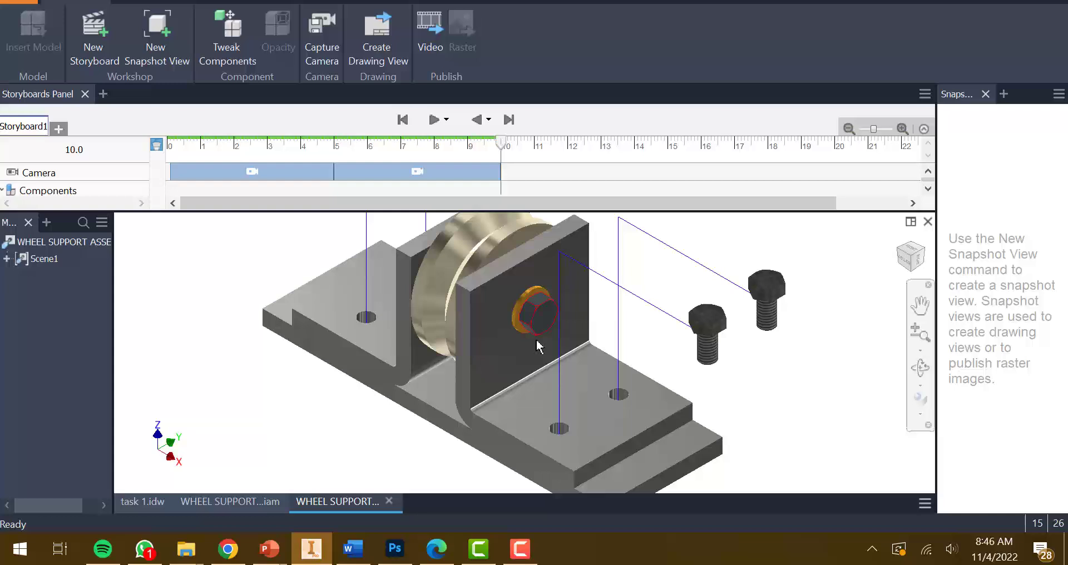
Step: Expand Scene1 and its wheel support assembly to list the components, and locate the shoulder screw, Washer:1 and both bushings
{"action": "left_click", "coordinate": [538, 308]}
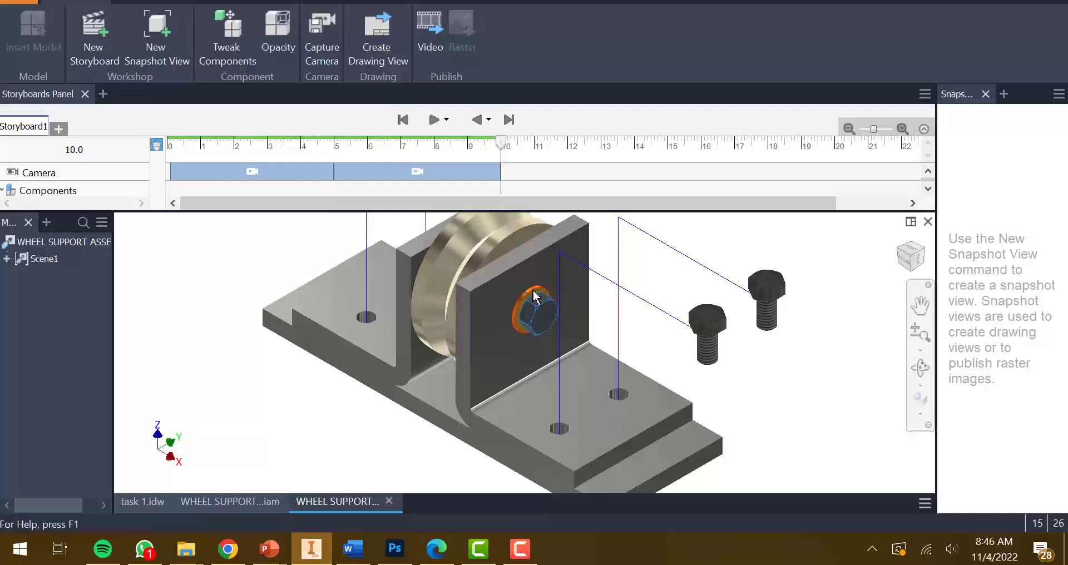
{"action": "left_click", "coordinate": [7, 258]}
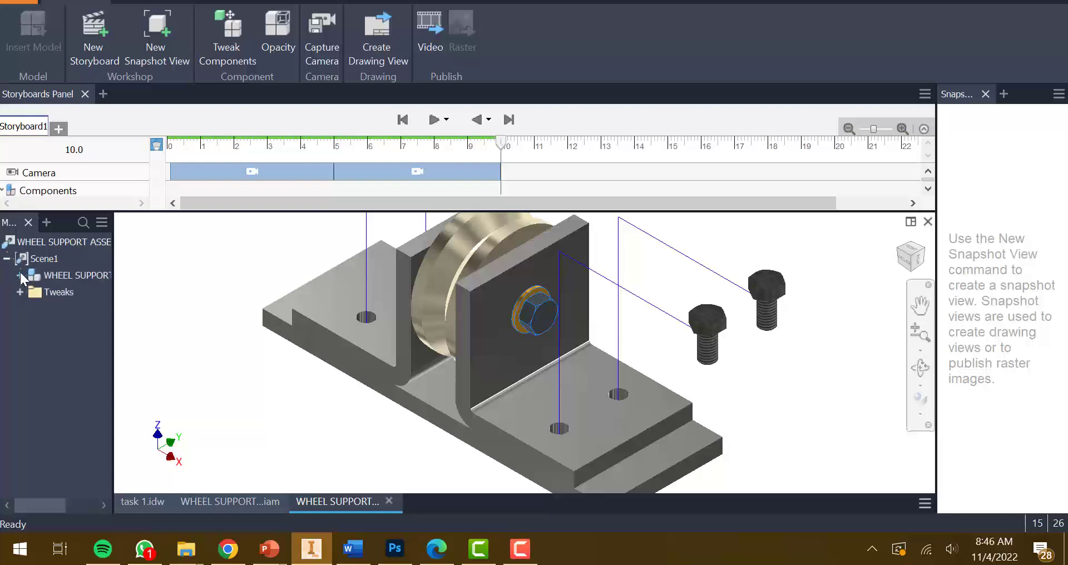
{"action": "left_click", "coordinate": [20, 276]}
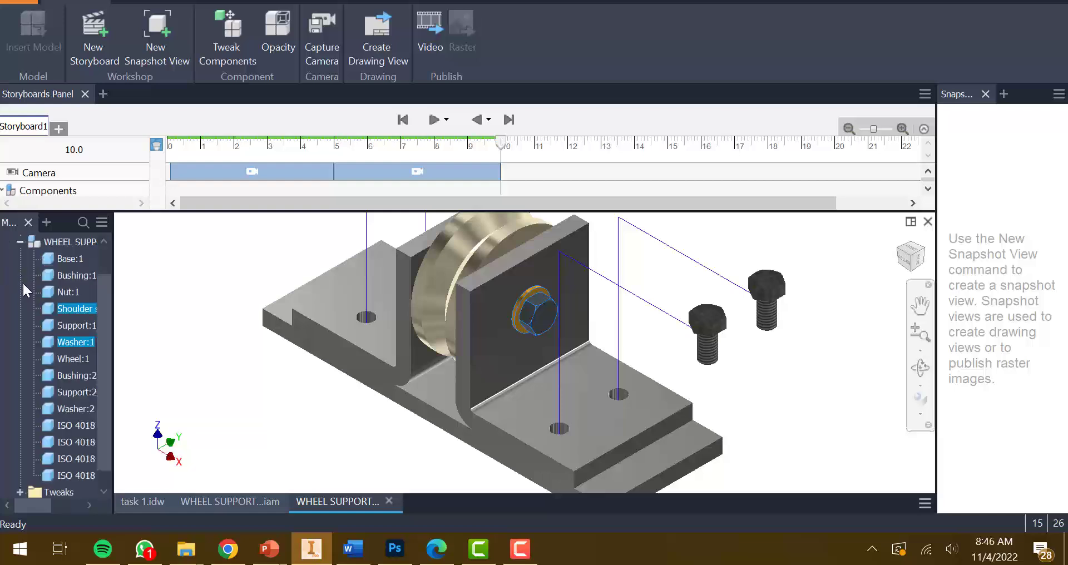
{"action": "left_click", "coordinate": [80, 278], "text": "ctrl"}
{"action": "left_click", "coordinate": [81, 278], "text": "ctrl"}
{"action": "left_click", "coordinate": [74, 374], "text": "ctrl"}
{"action": "middle_click_drag", "start_coordinate": [433, 395], "coordinate": [523, 392], "text": "shift"}
{"action": "left_click", "coordinate": [309, 439]}
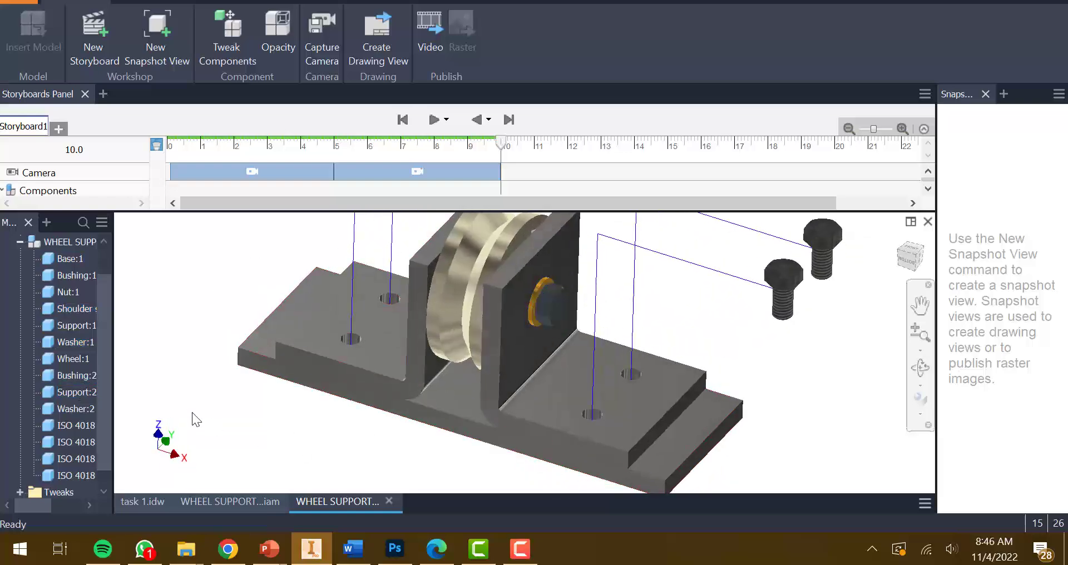
{"action": "right_click", "coordinate": [74, 376]}
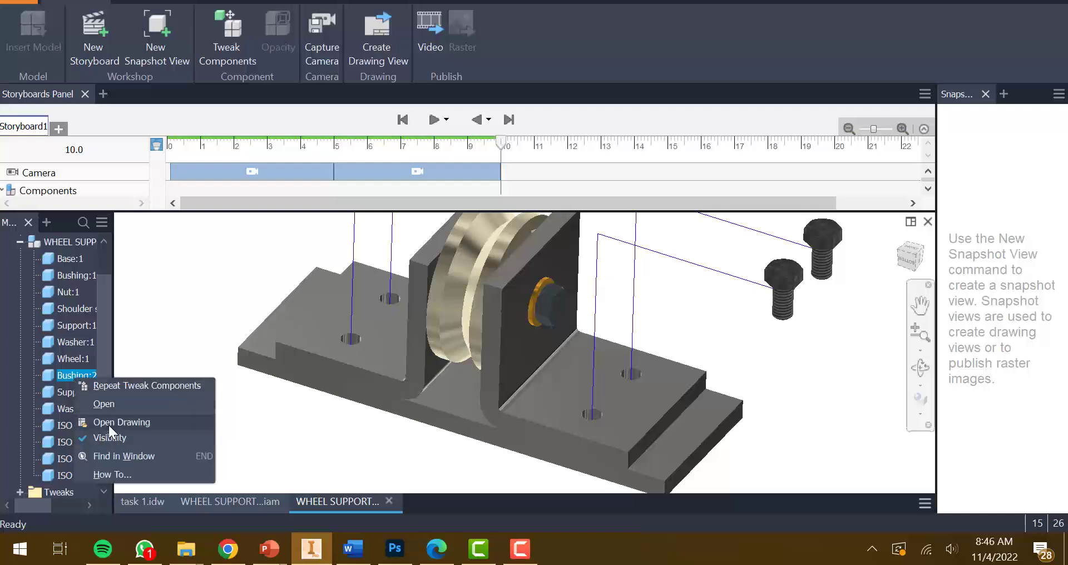
{"action": "left_click", "coordinate": [469, 411]}
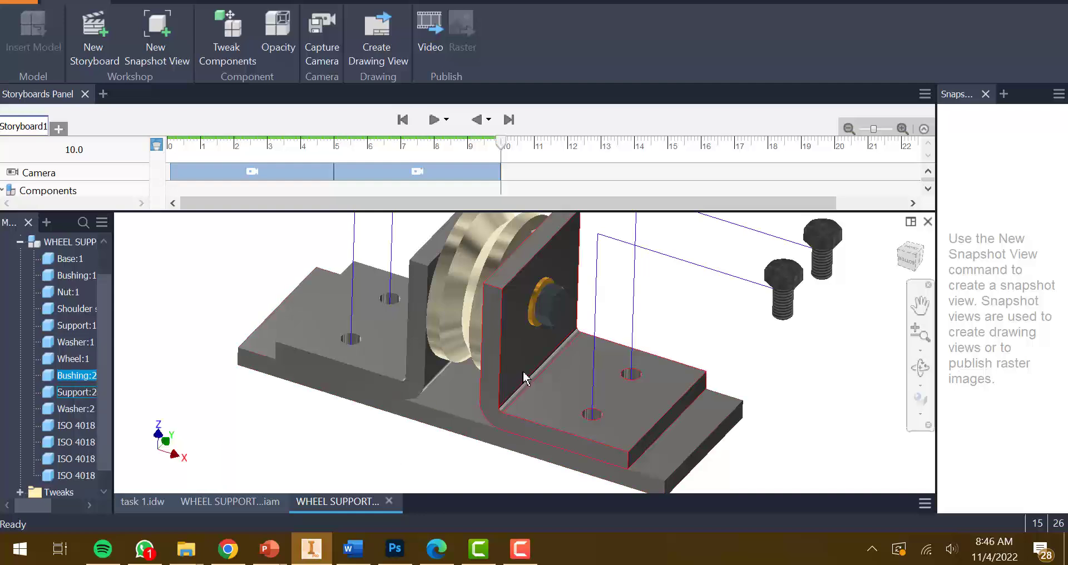
Step: Identify Bushing:1, the shoulder screw and Washer:1 in the model, and widen the component tree to fit the full part names
{"action": "left_click", "coordinate": [82, 275]}
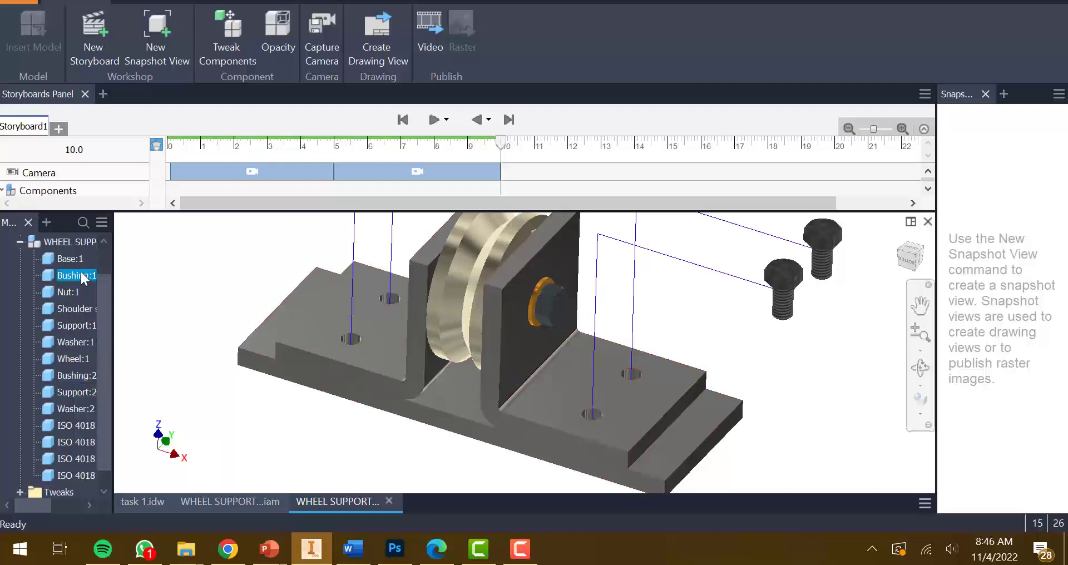
{"action": "left_click", "coordinate": [89, 308]}
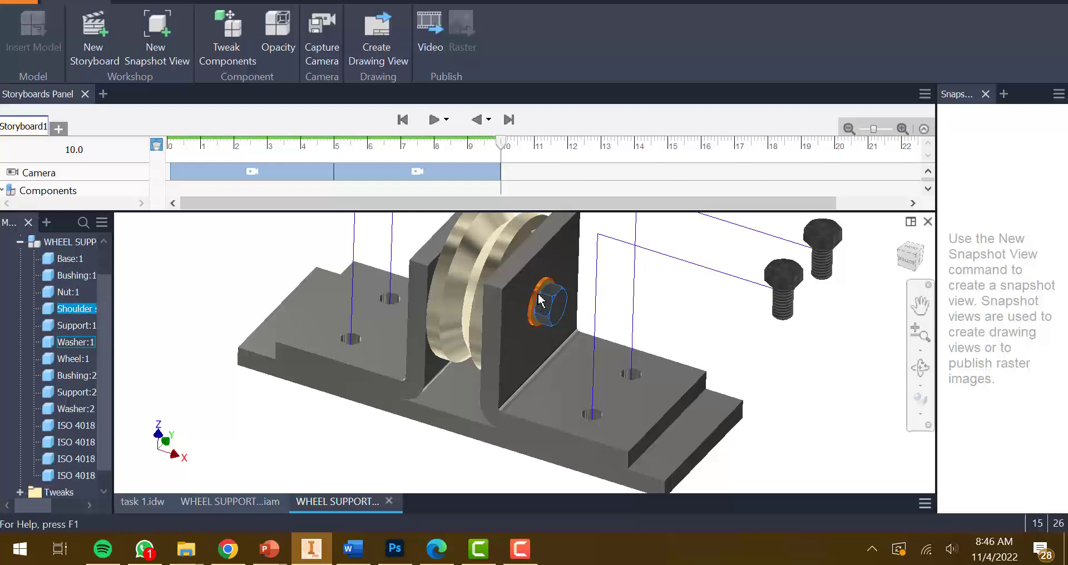
{"action": "left_click", "coordinate": [539, 301], "text": "ctrl"}
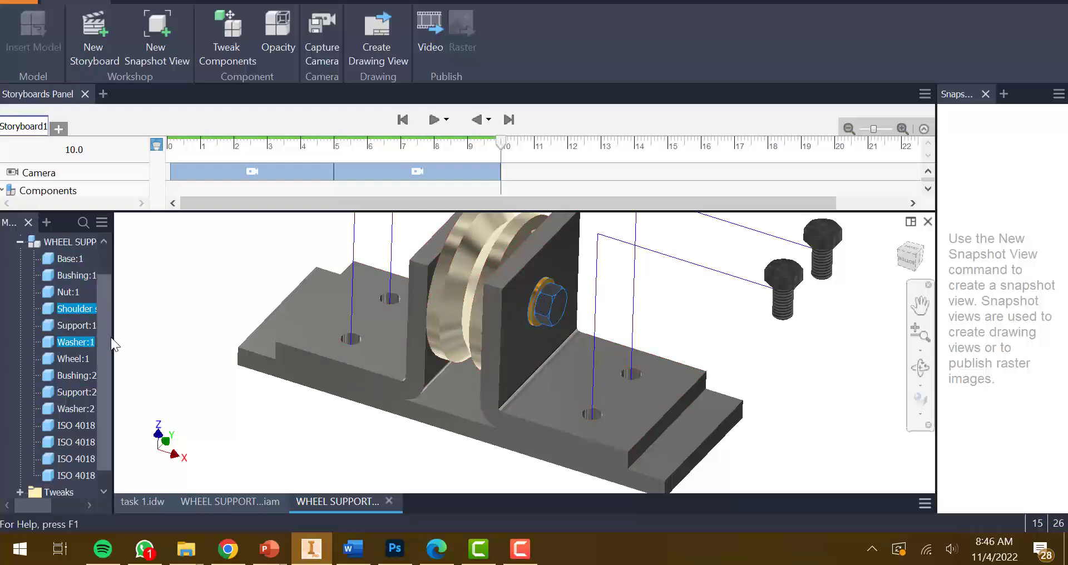
{"action": "left_click_drag", "start_coordinate": [113, 344], "coordinate": [123, 346]}
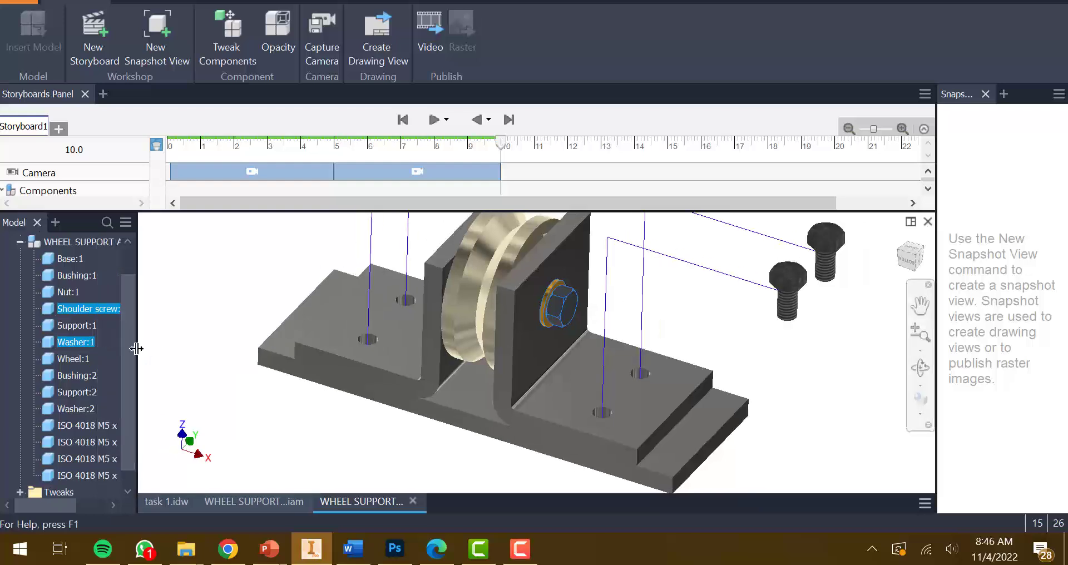
{"action": "left_click_drag", "start_coordinate": [136, 346], "coordinate": [170, 354]}
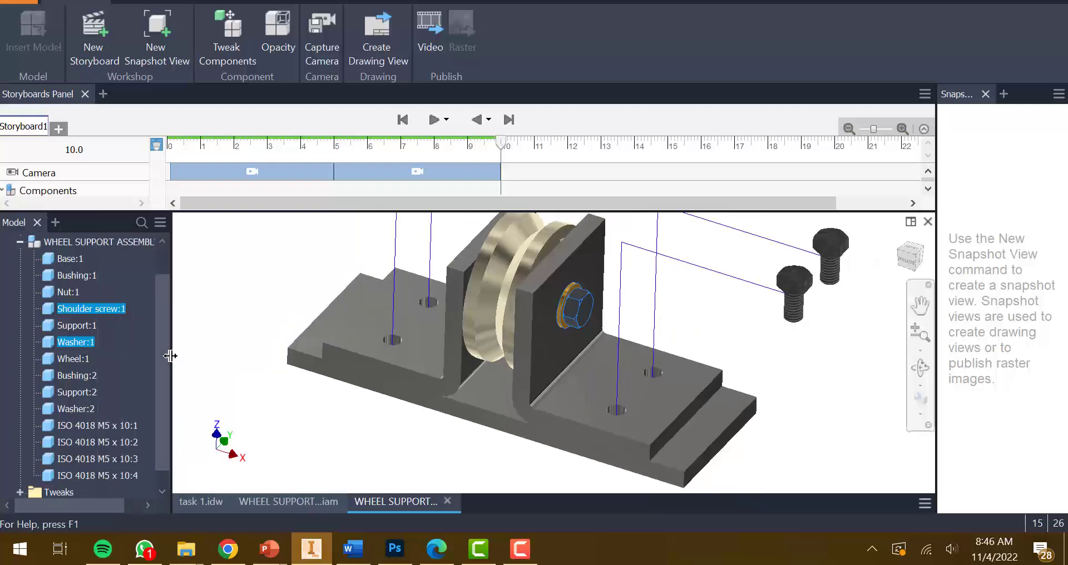
{"action": "left_click", "coordinate": [86, 277], "text": "shift"}
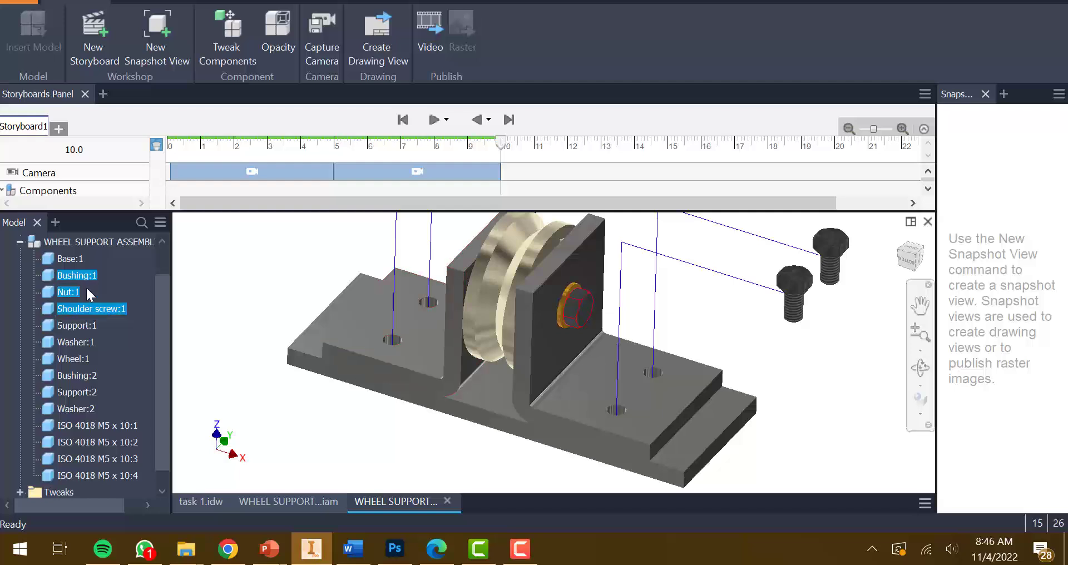
{"action": "left_click", "coordinate": [112, 284]}
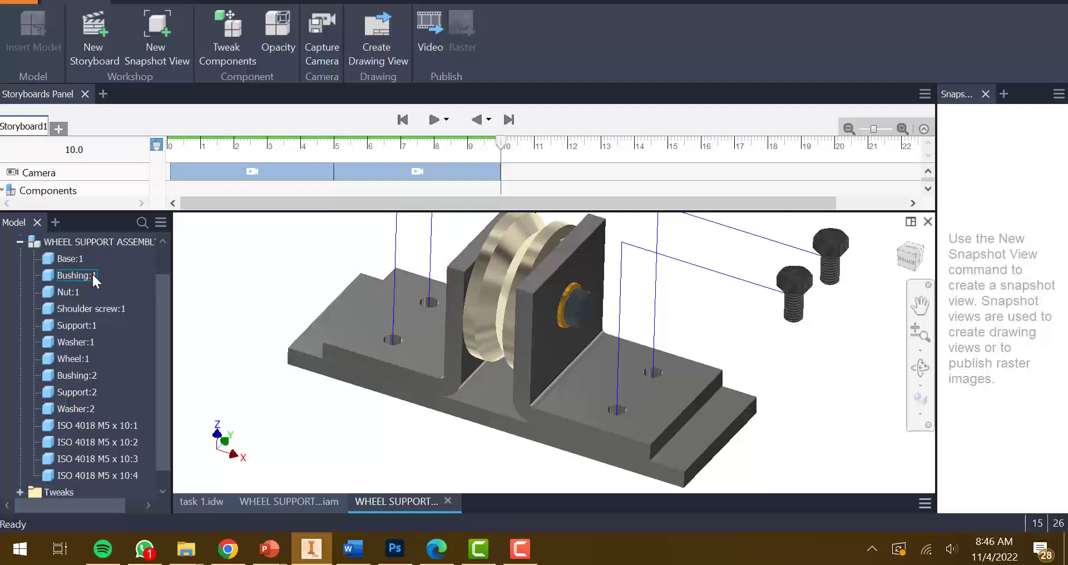
Step: Tweak Nut:1 by -50 mm along Z, off the shoulder screw, from 10 s with a duration of 2.500 s
{"action": "middle_click_drag", "start_coordinate": [595, 376], "coordinate": [615, 385], "text": "shift"}
{"action": "left_click", "coordinate": [473, 307]}
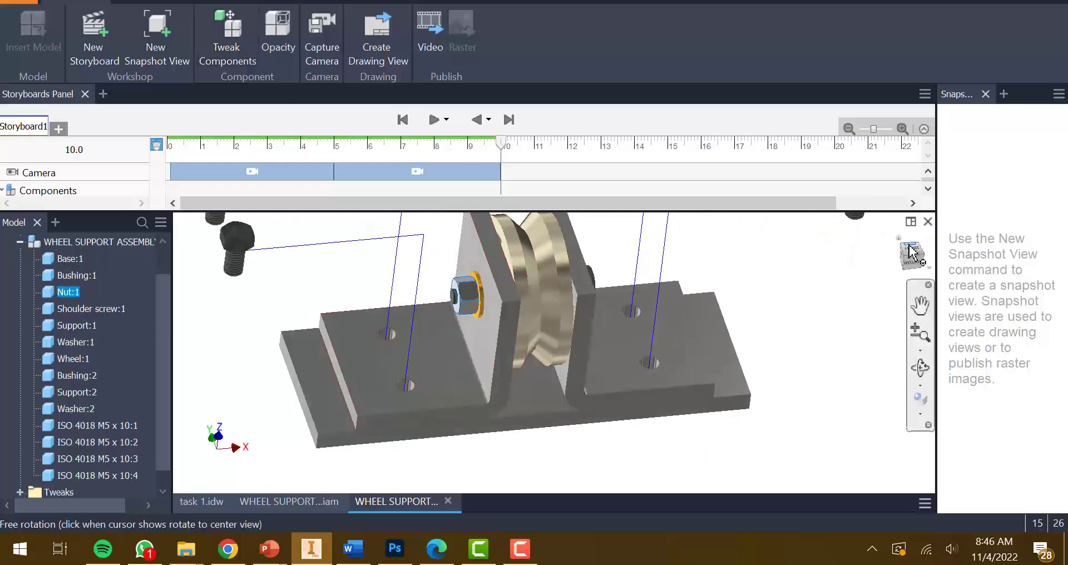
{"action": "left_click", "coordinate": [506, 122]}
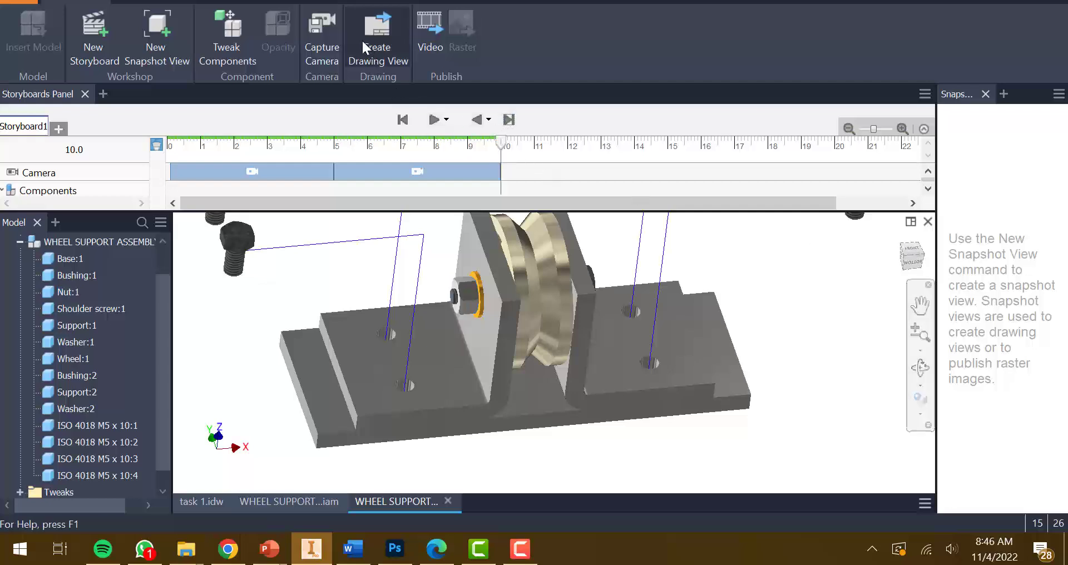
{"action": "left_click", "coordinate": [219, 31]}
{"action": "left_click", "coordinate": [464, 295]}
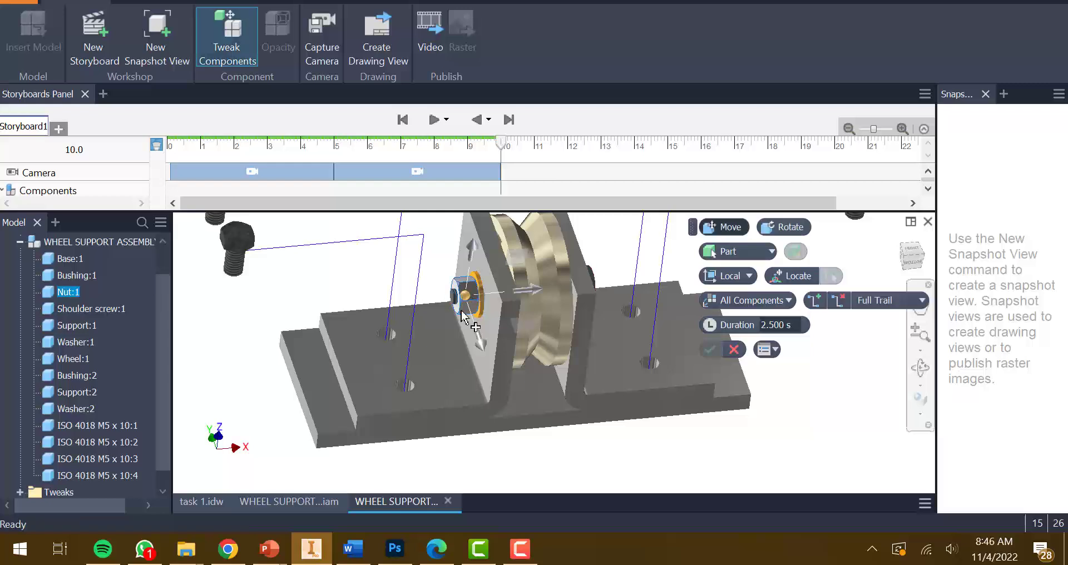
{"action": "left_click_drag", "start_coordinate": [468, 298], "coordinate": [397, 293]}
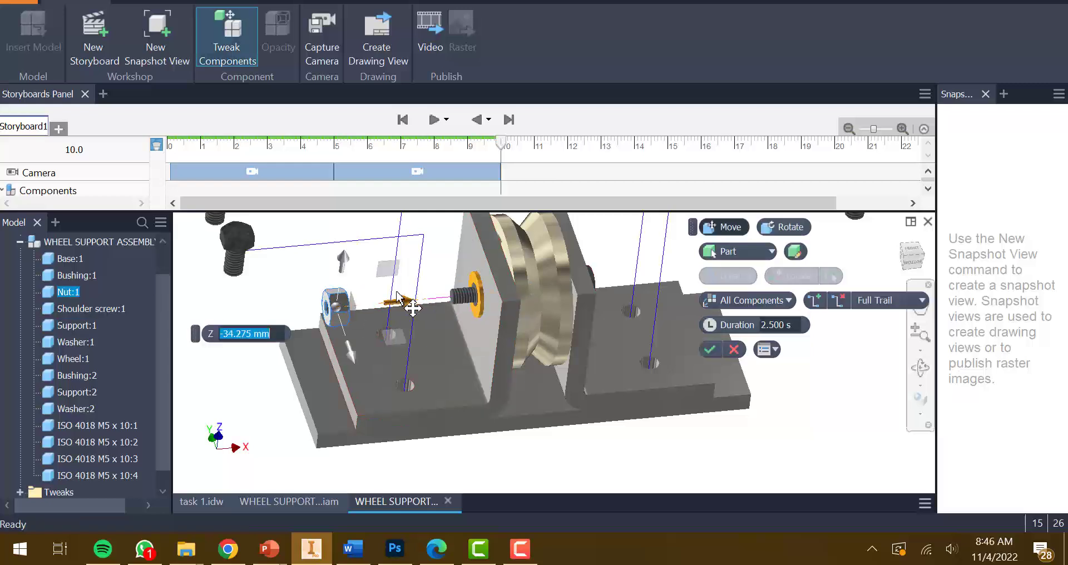
{"action": "key", "text": "BackSpace"}
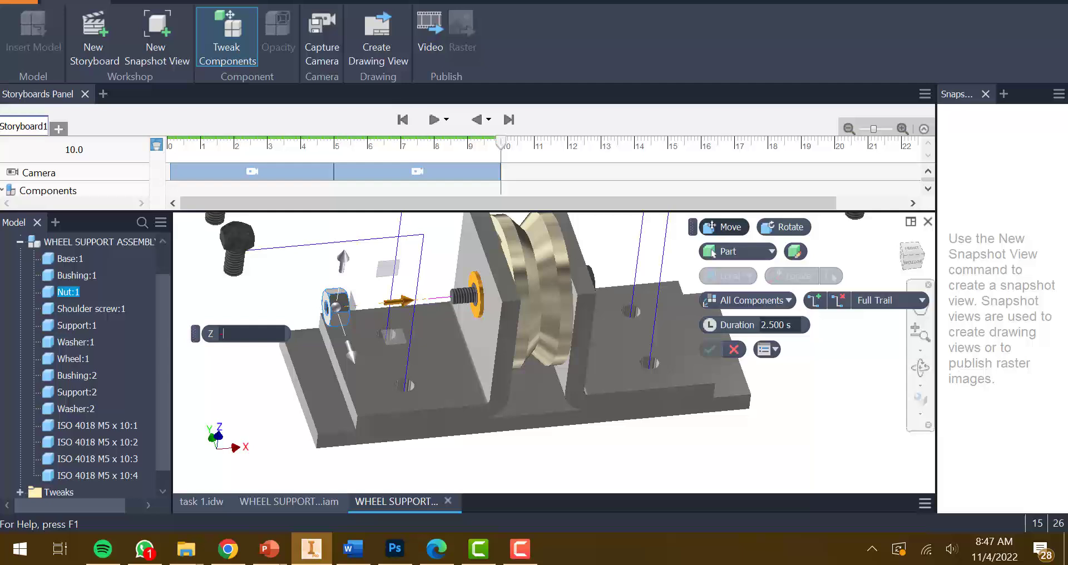
{"action": "type", "text": "-50"}
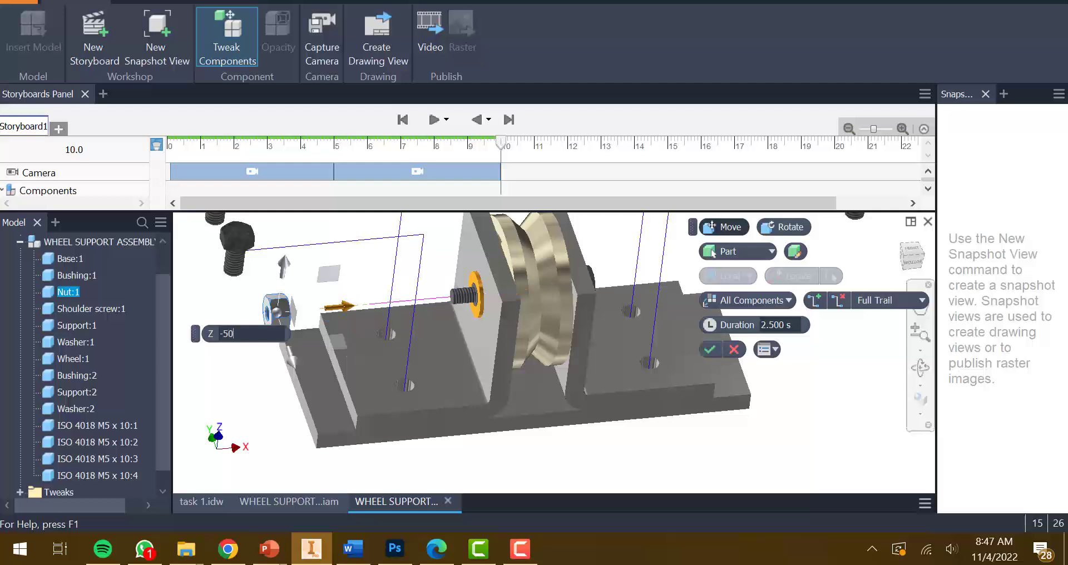
Step: Add a 360° rotation of Nut:1 about the screw axis with a duration of 2.500 s and finish the tweak
{"action": "left_click", "coordinate": [784, 227]}
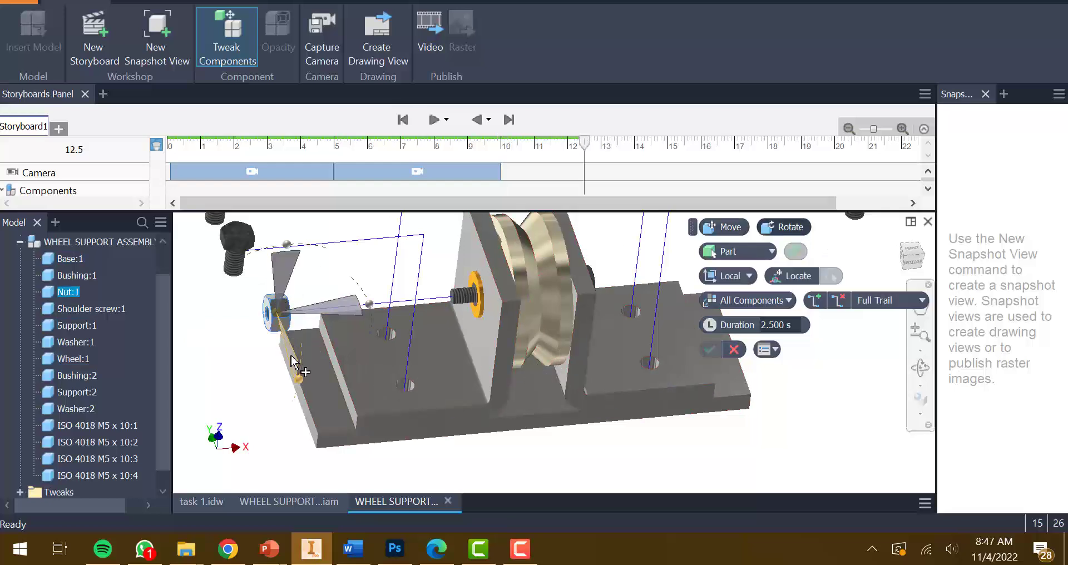
{"action": "left_click_drag", "start_coordinate": [293, 363], "coordinate": [264, 401]}
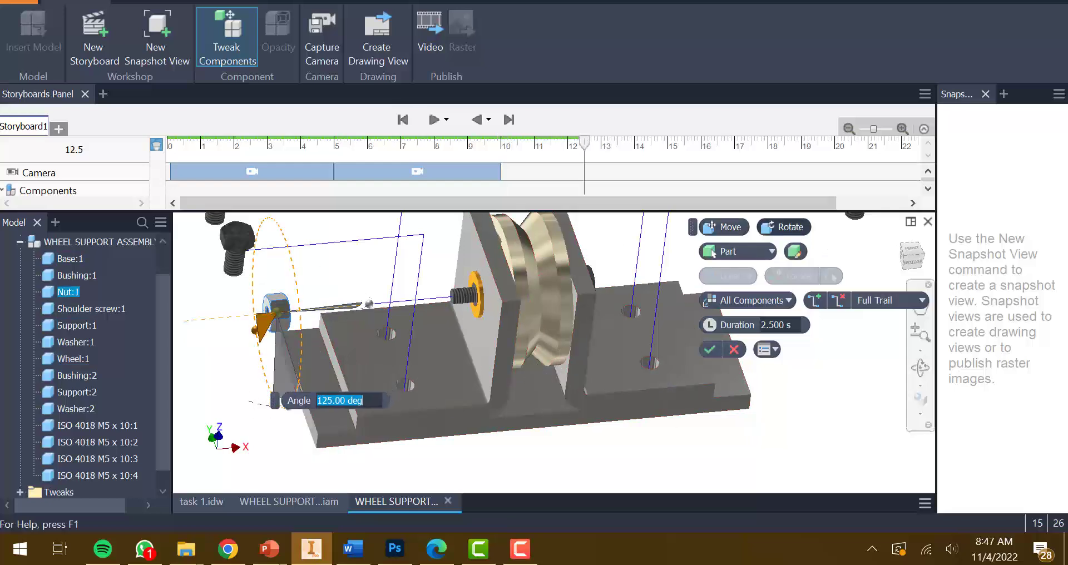
{"action": "type", "text": "360"}
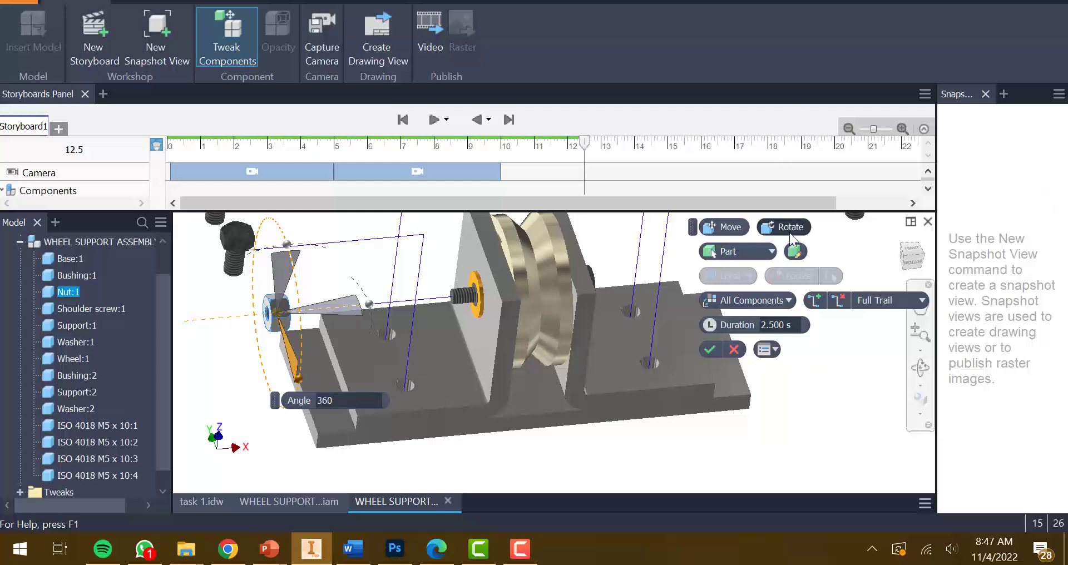
{"action": "left_click", "coordinate": [709, 349]}
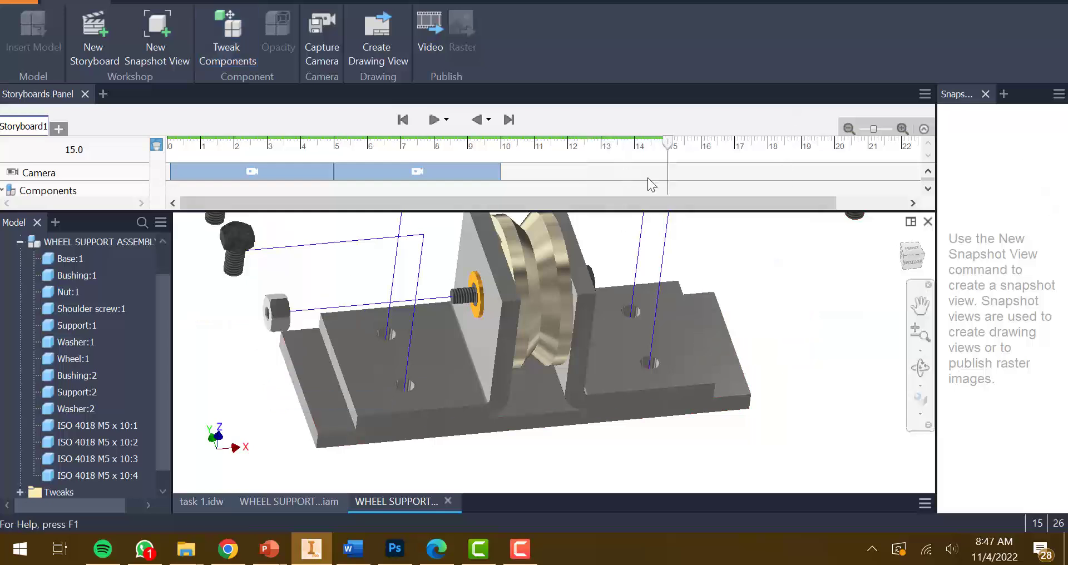
Step: Return the model to an isometric view of the nut side and enlarge the storyboard timeline to show the Nut:1 track
{"action": "scroll", "coordinate": [815, 384], "scroll_direction": "up", "scroll_amount": 3}
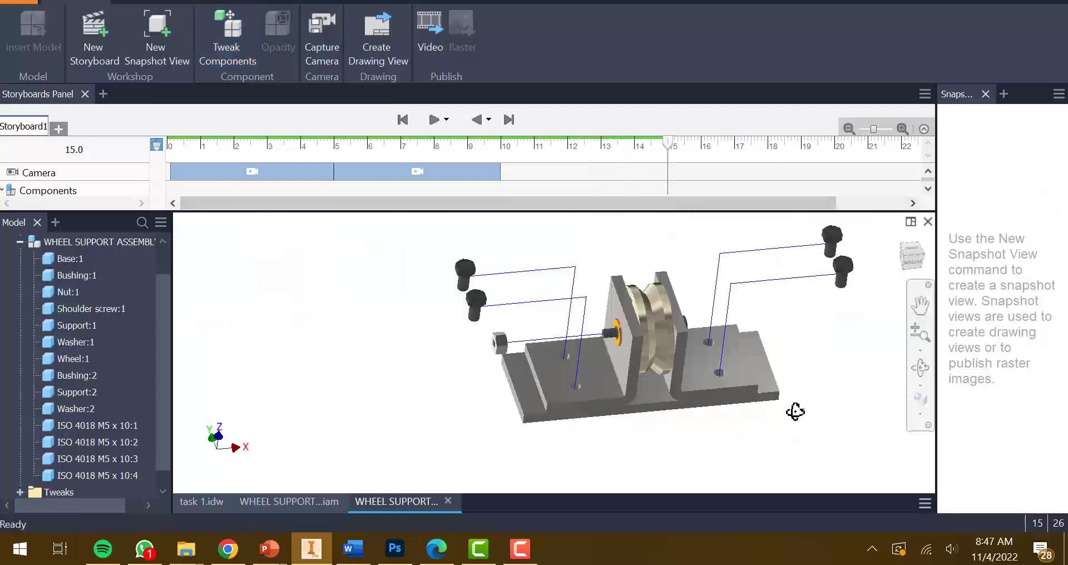
{"action": "middle_click_drag", "start_coordinate": [795, 411], "coordinate": [886, 388], "text": "shift"}
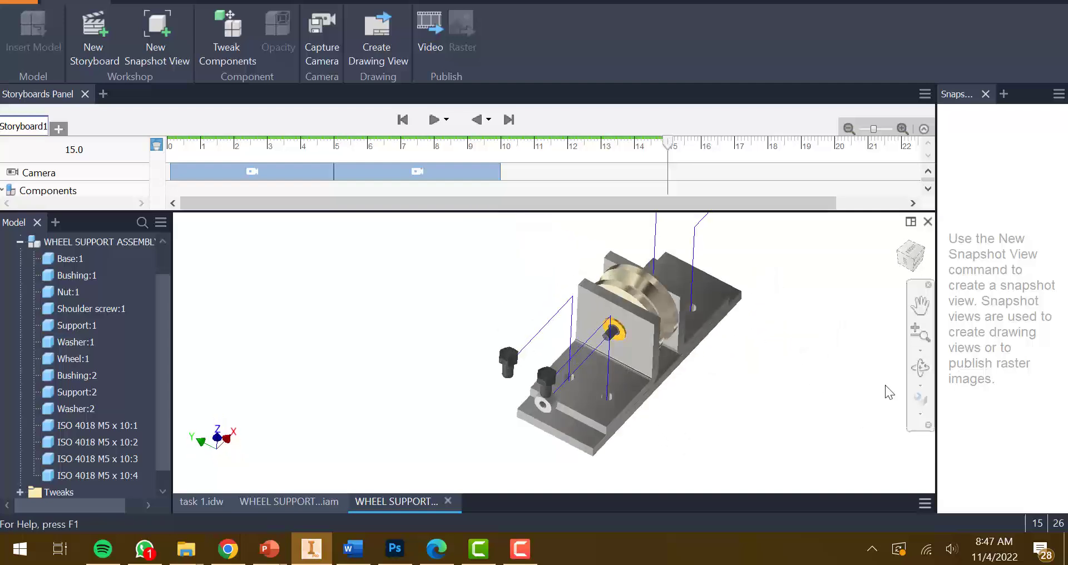
{"action": "left_click", "coordinate": [916, 265]}
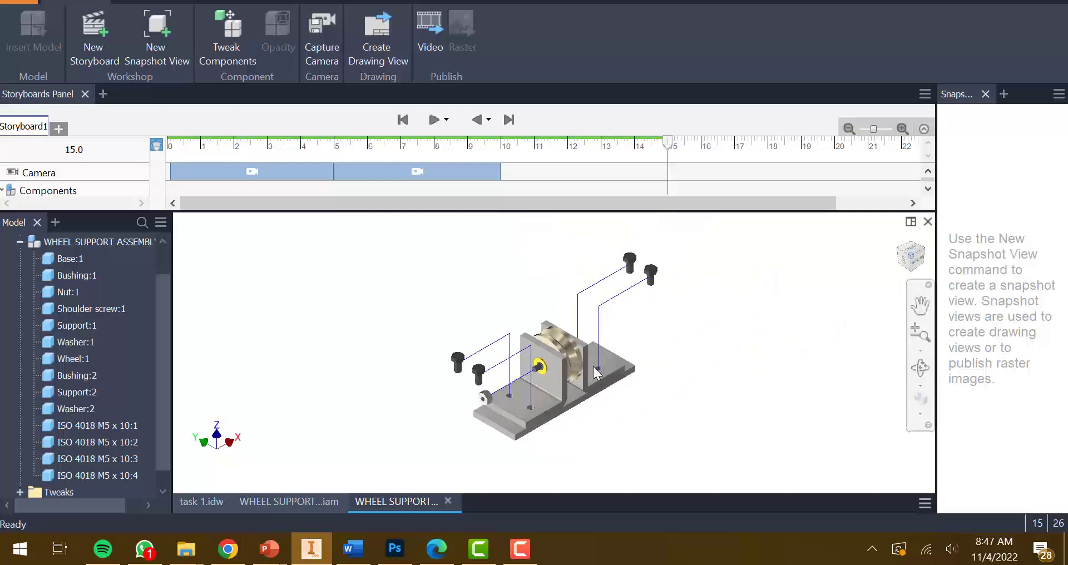
{"action": "scroll", "coordinate": [540, 396], "scroll_direction": "down", "scroll_amount": 5}
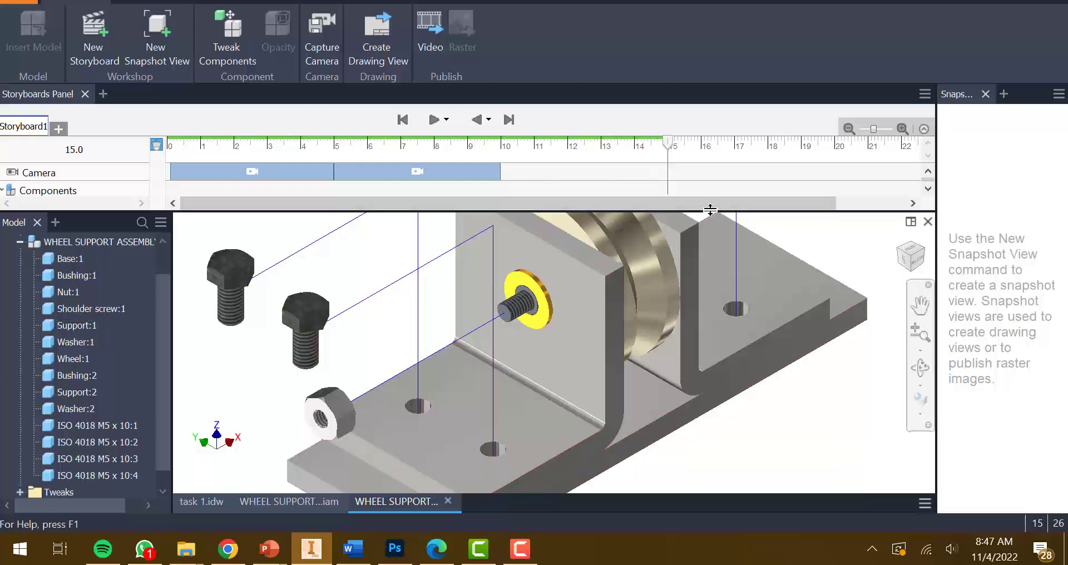
{"action": "left_click_drag", "start_coordinate": [711, 211], "coordinate": [707, 300]}
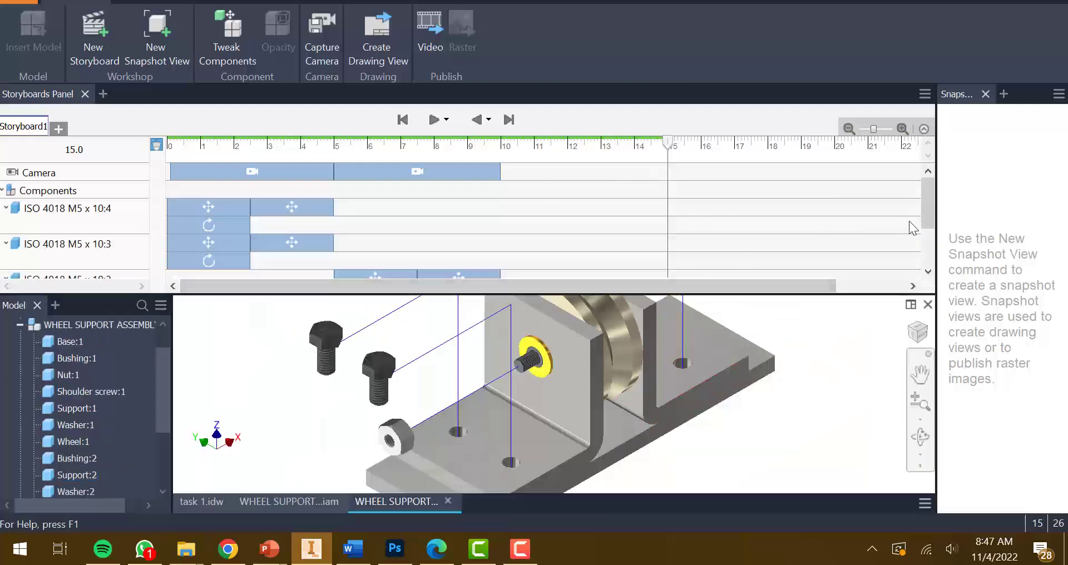
{"action": "scroll", "coordinate": [929, 217], "scroll_direction": "down", "scroll_amount": 3}
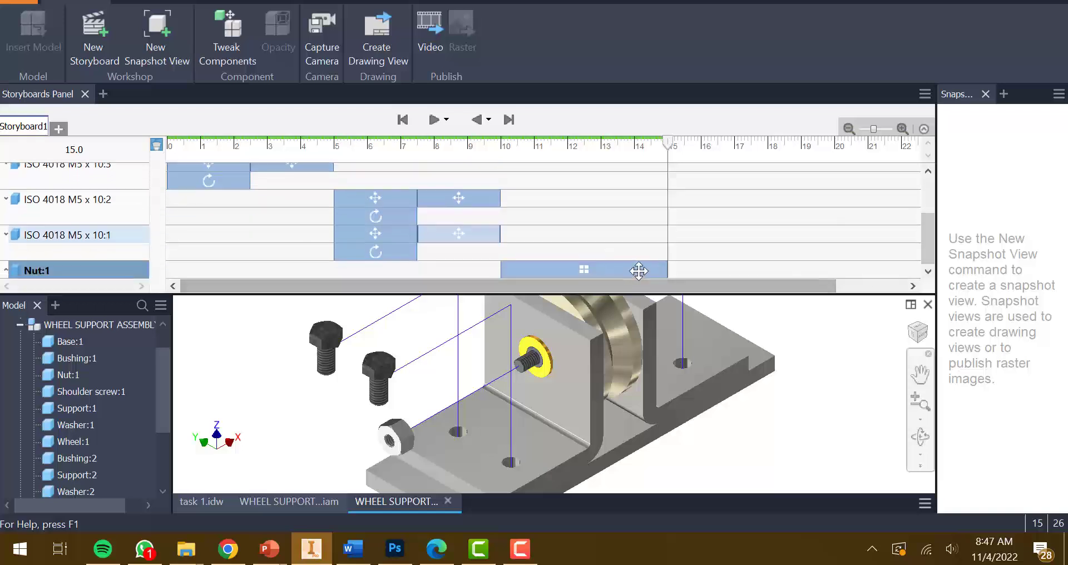
Step: Capture the current camera view at 15 s and stretch its action back to start at 10 s
{"action": "scroll", "coordinate": [670, 189], "scroll_direction": "up", "scroll_amount": 3}
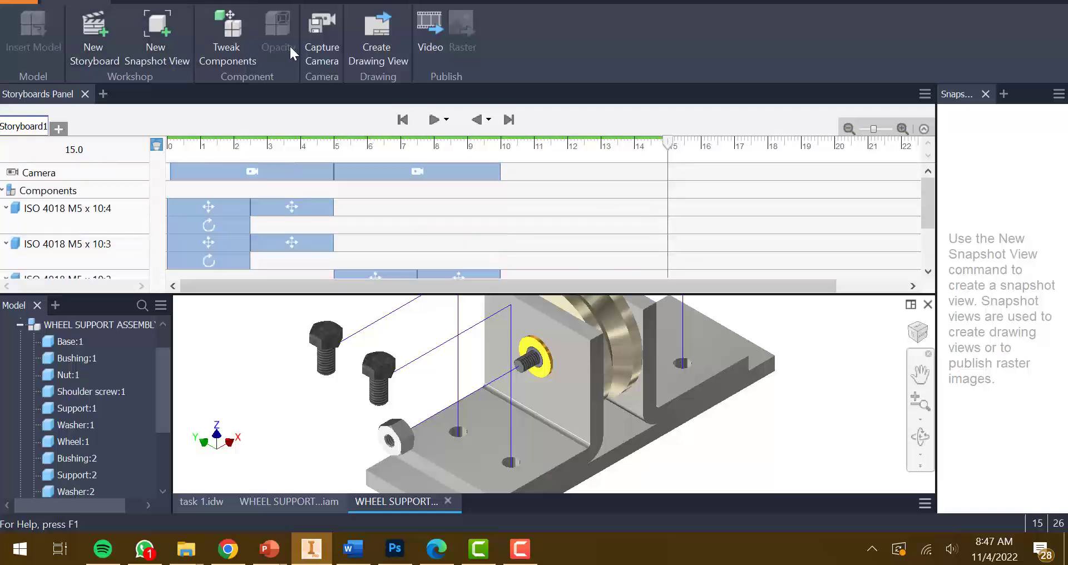
{"action": "left_click", "coordinate": [321, 47]}
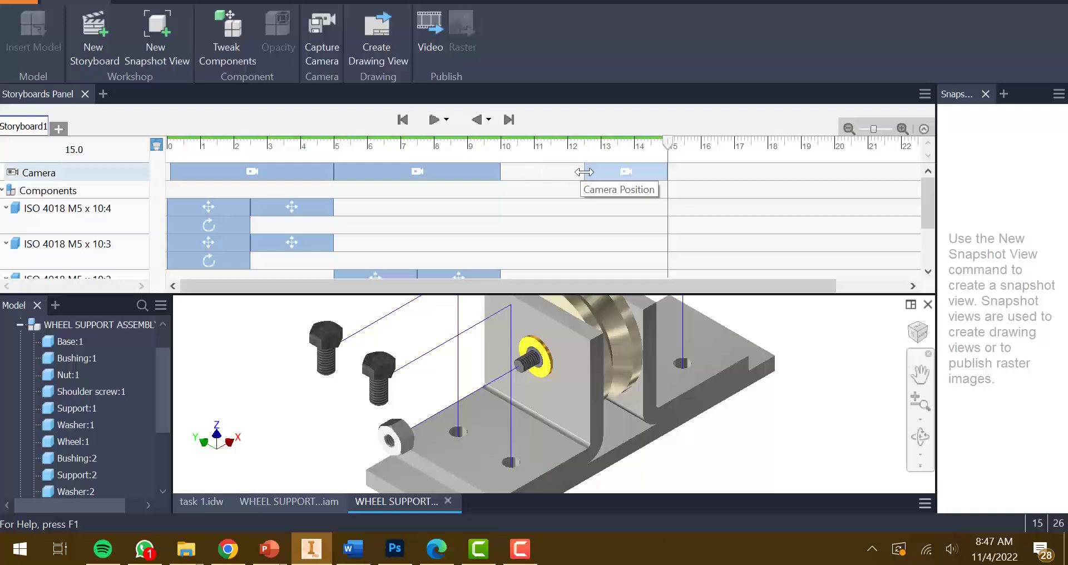
{"action": "left_click_drag", "start_coordinate": [584, 172], "coordinate": [500, 172]}
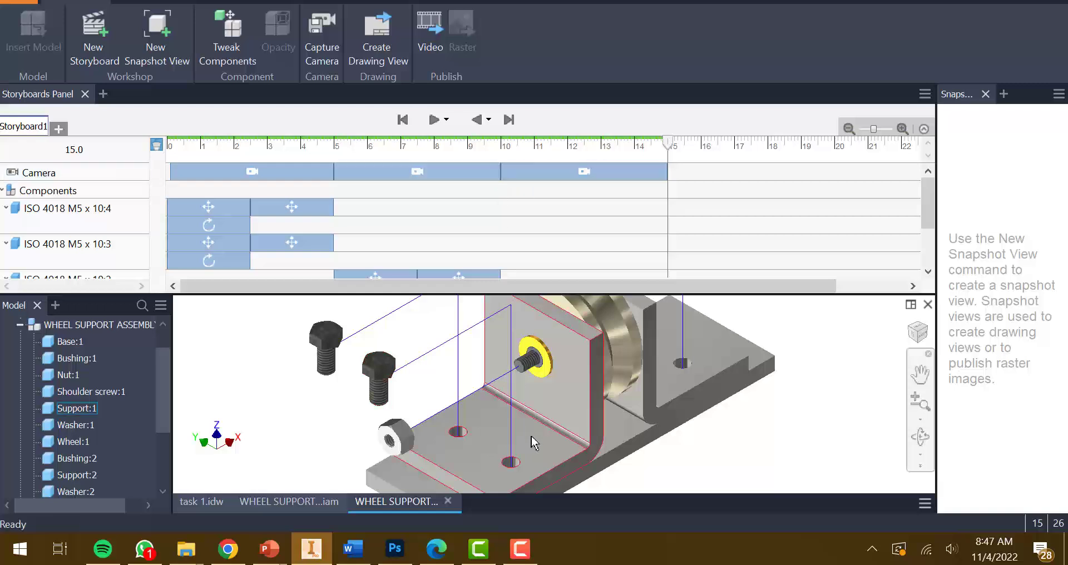
{"action": "mouse_move", "coordinate": [533, 442]}
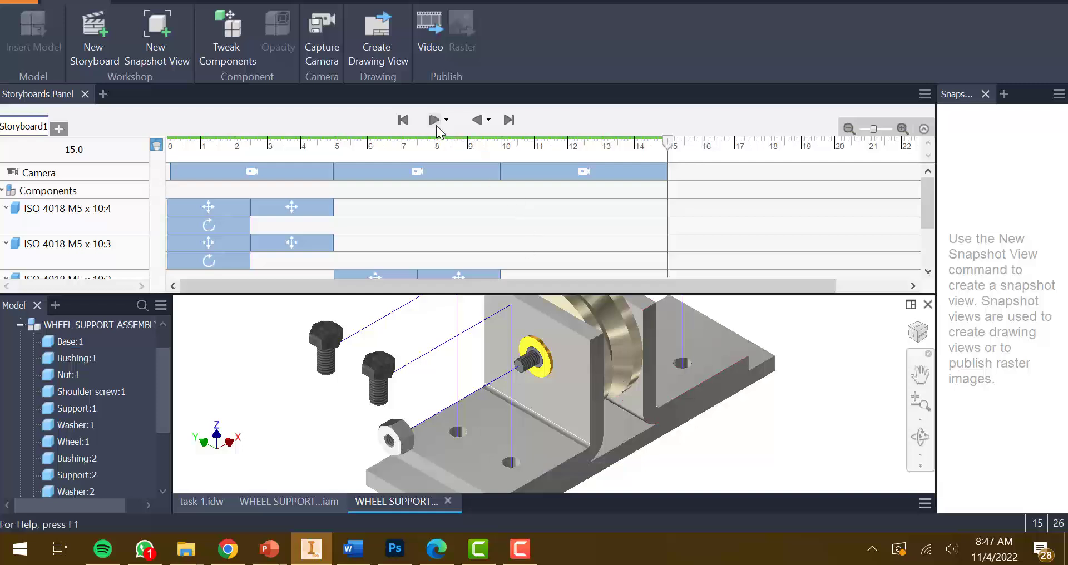
Step: Tweak Washer:2 by -30 mm along Z with a duration of 2.500 s and extend the third camera action to 17.5 s
{"action": "left_click", "coordinate": [244, 56]}
{"action": "left_click", "coordinate": [542, 354]}
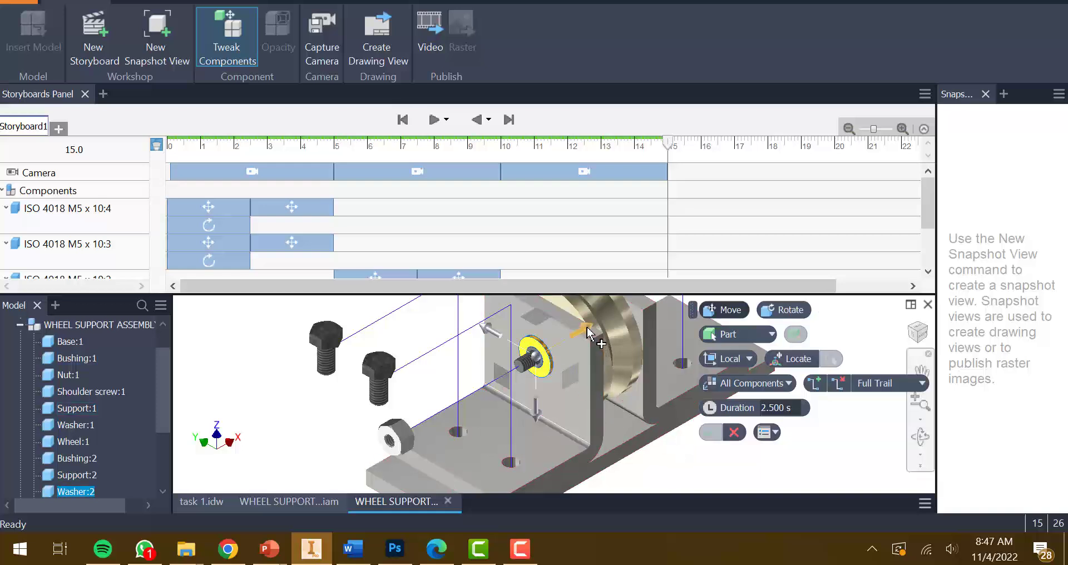
{"action": "left_click_drag", "start_coordinate": [570, 336], "coordinate": [511, 370]}
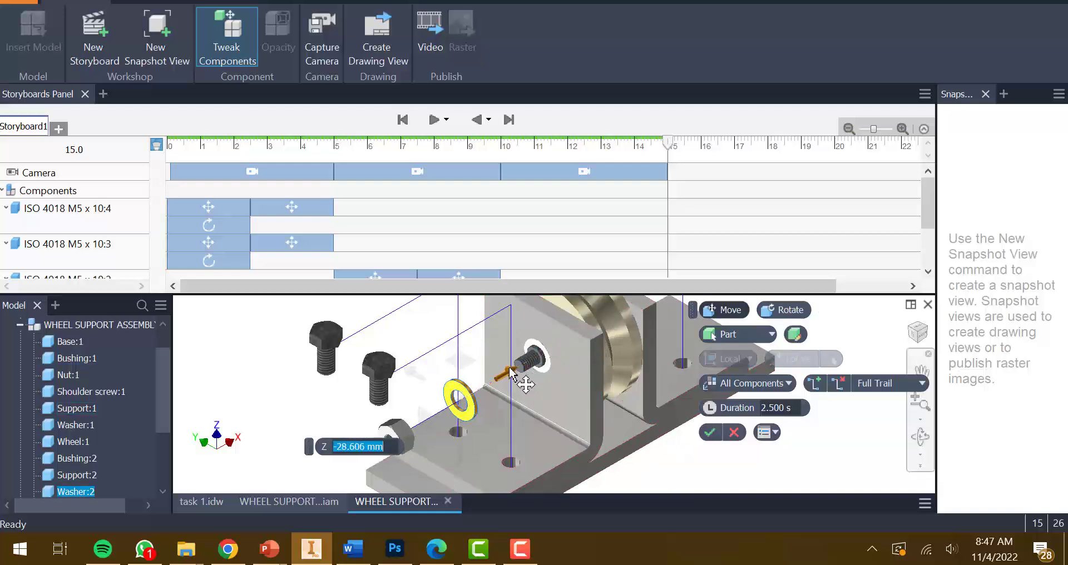
{"action": "type", "text": "-30"}
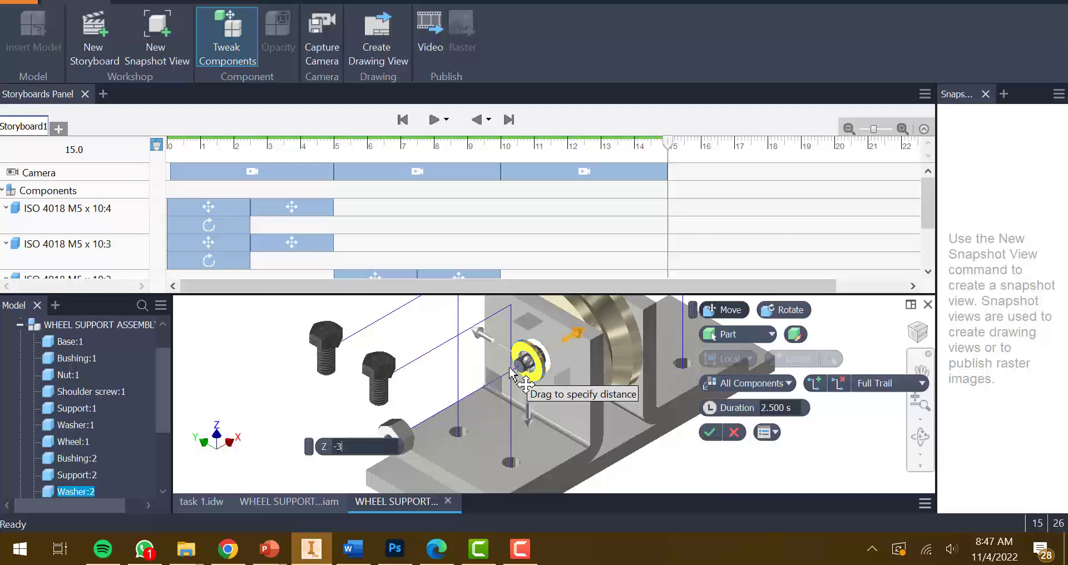
{"action": "left_click", "coordinate": [709, 434]}
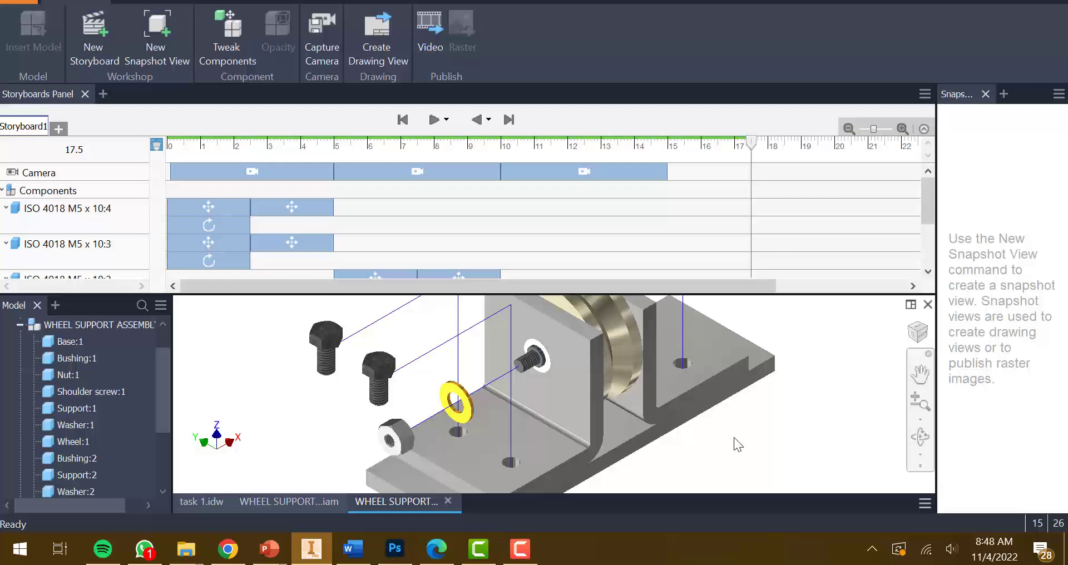
{"action": "left_click", "coordinate": [659, 171]}
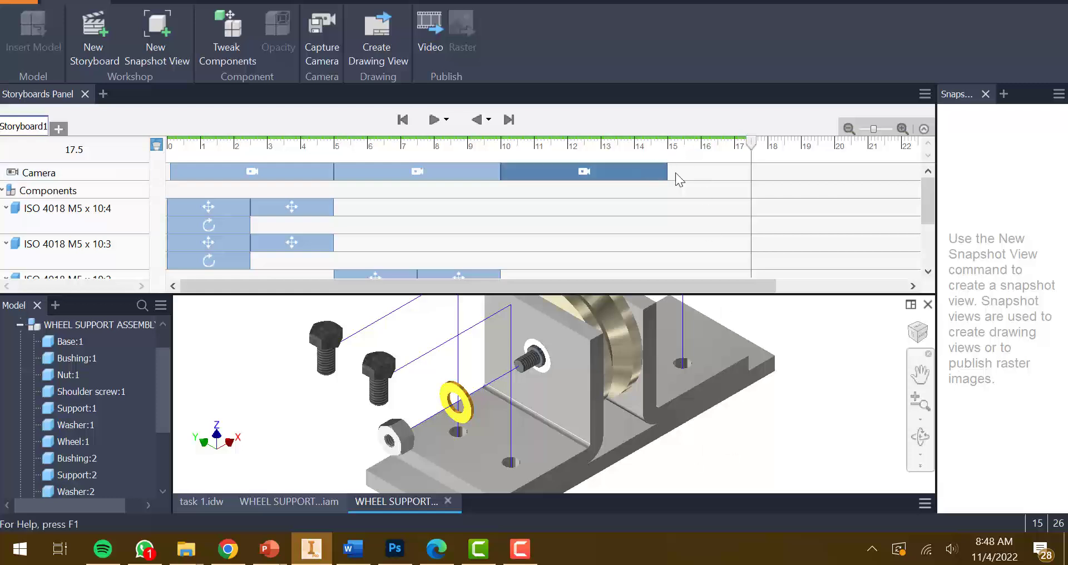
{"action": "left_click_drag", "start_coordinate": [668, 174], "coordinate": [748, 174]}
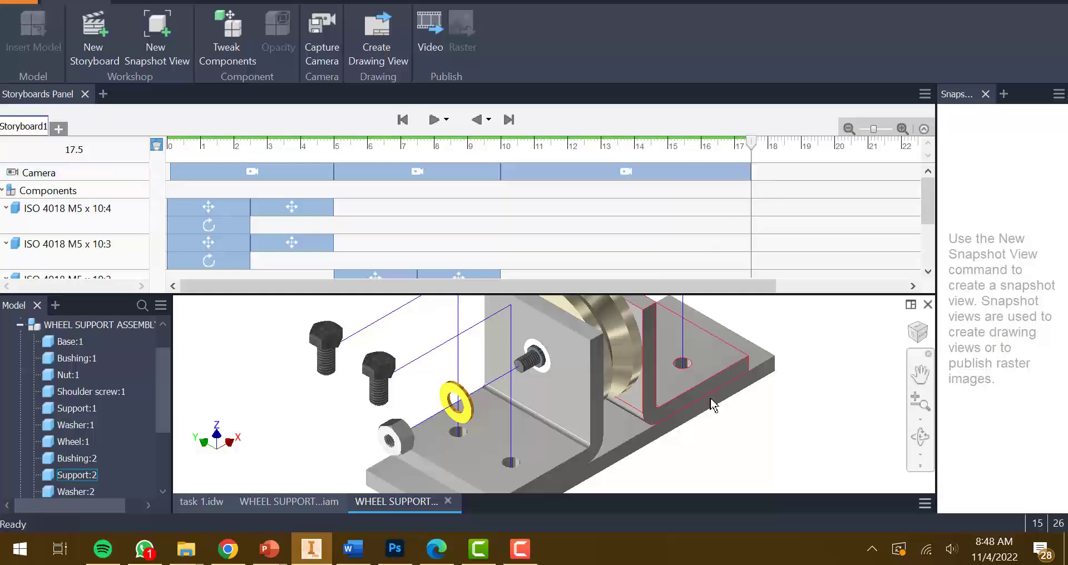
Step: Turn the model to an isometric view of the shoulder screw's head side
{"action": "middle_click_drag", "start_coordinate": [709, 383], "coordinate": [528, 430], "text": "shift"}
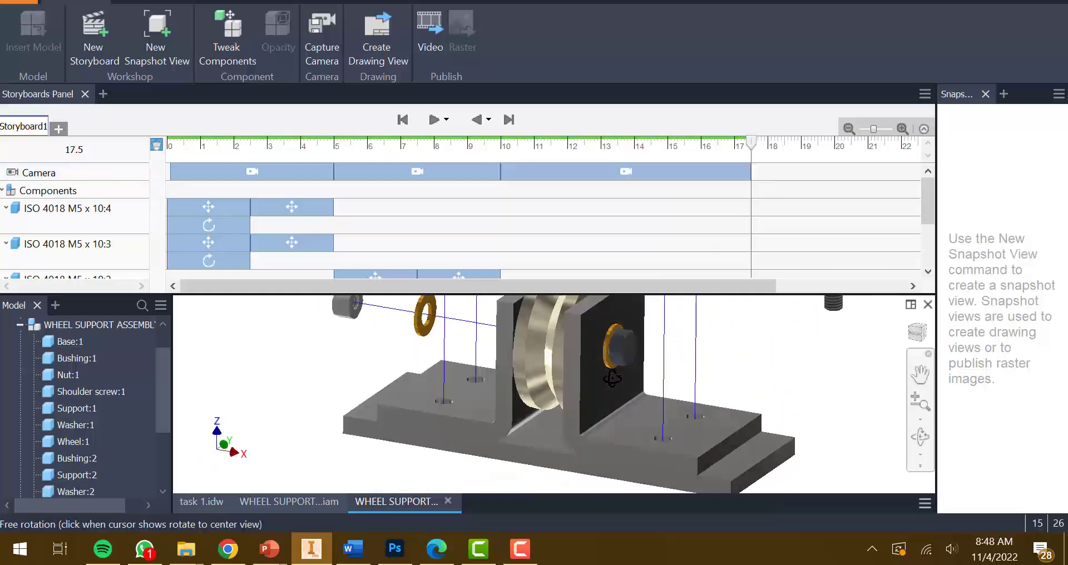
{"action": "scroll", "coordinate": [529, 431], "scroll_direction": "up", "scroll_amount": 3}
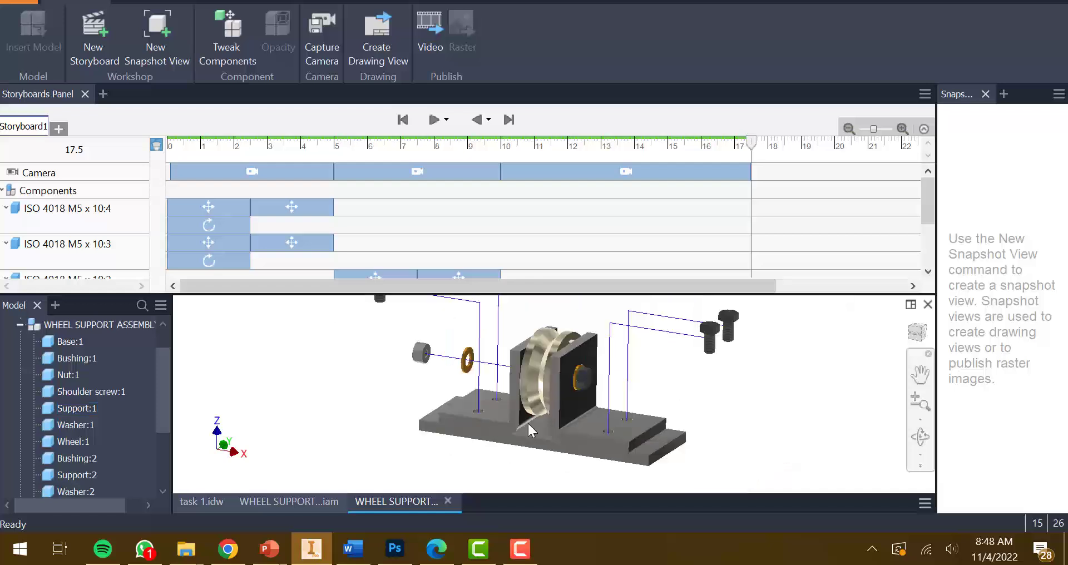
{"action": "left_click", "coordinate": [921, 330]}
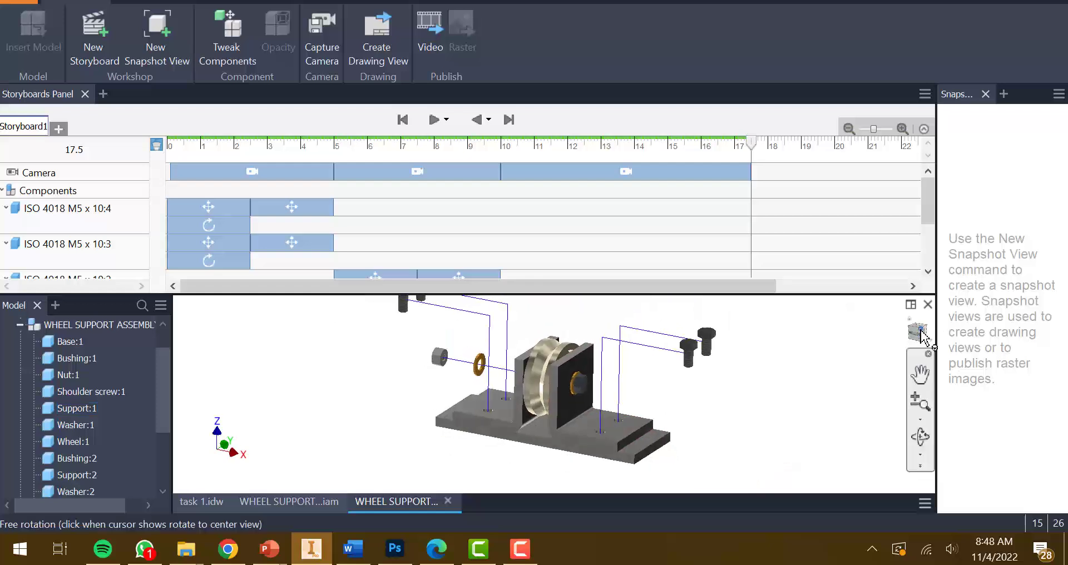
{"action": "scroll", "coordinate": [617, 455], "scroll_direction": "down", "scroll_amount": 5}
{"action": "scroll", "coordinate": [610, 457], "scroll_direction": "up", "scroll_amount": 2}
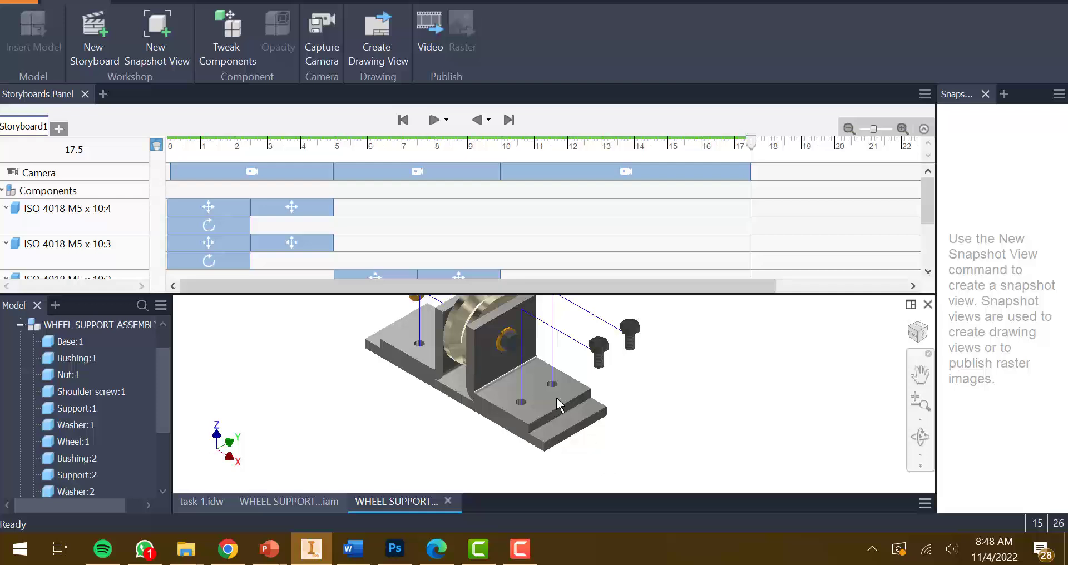
{"action": "scroll", "coordinate": [523, 350], "scroll_direction": "down", "scroll_amount": 6}
{"action": "scroll", "coordinate": [524, 351], "scroll_direction": "up", "scroll_amount": 5}
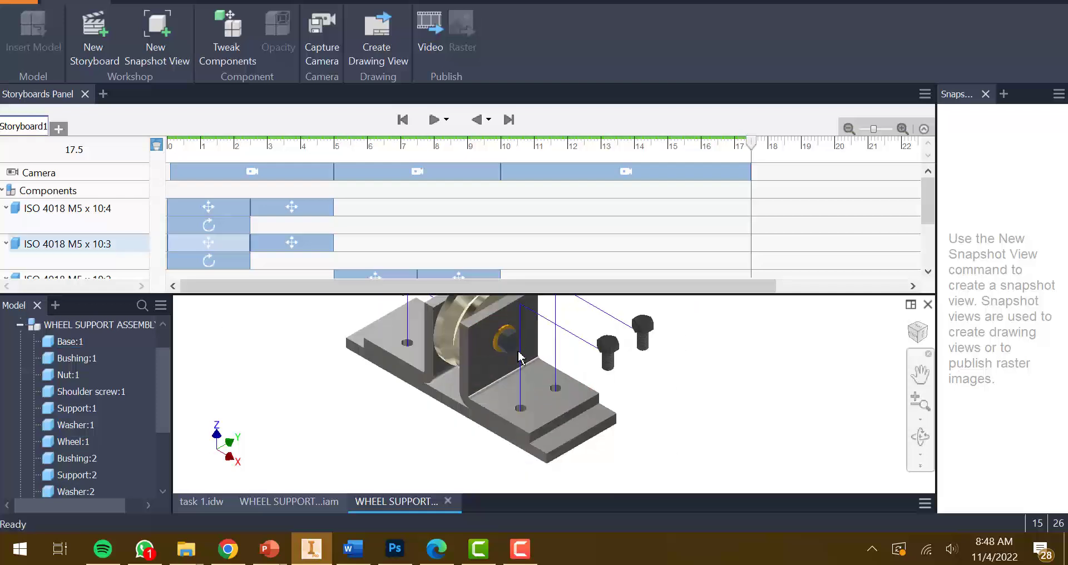
{"action": "left_click", "coordinate": [512, 343]}
{"action": "scroll", "coordinate": [506, 332], "scroll_direction": "down", "scroll_amount": 3}
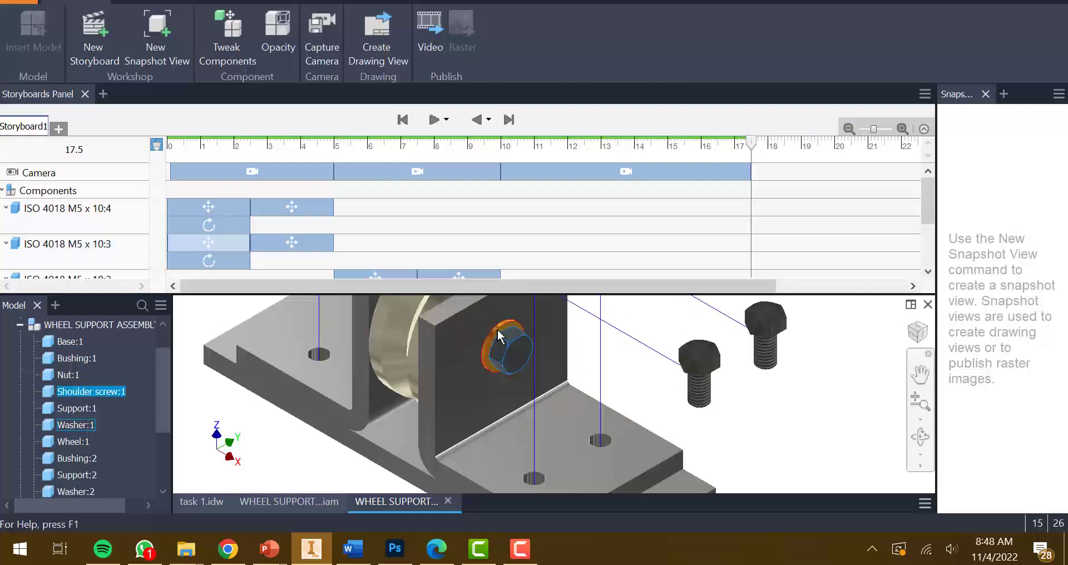
{"action": "left_click", "coordinate": [496, 333], "text": "ctrl"}
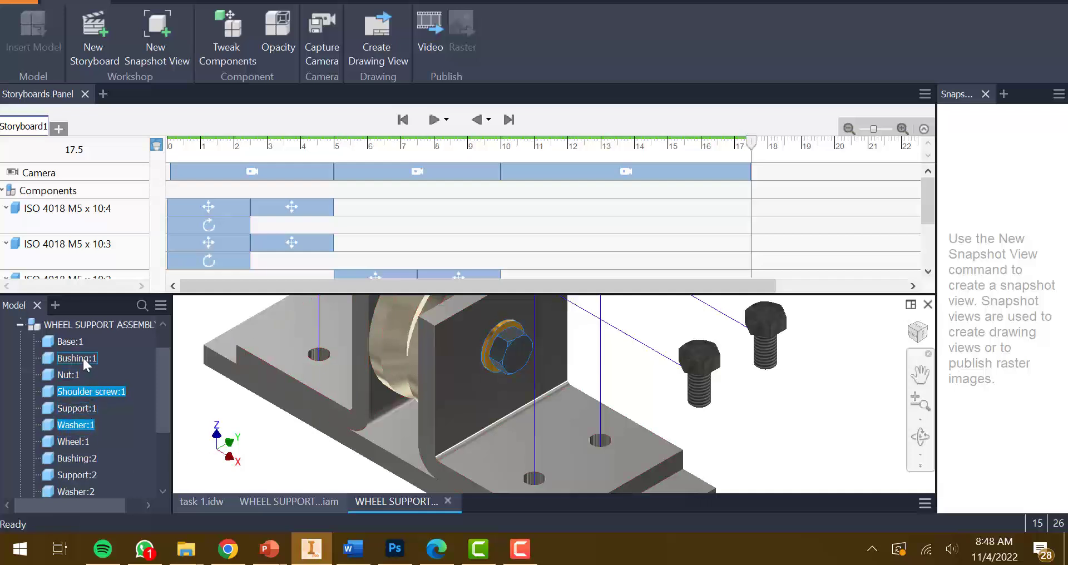
{"action": "left_click", "coordinate": [219, 44]}
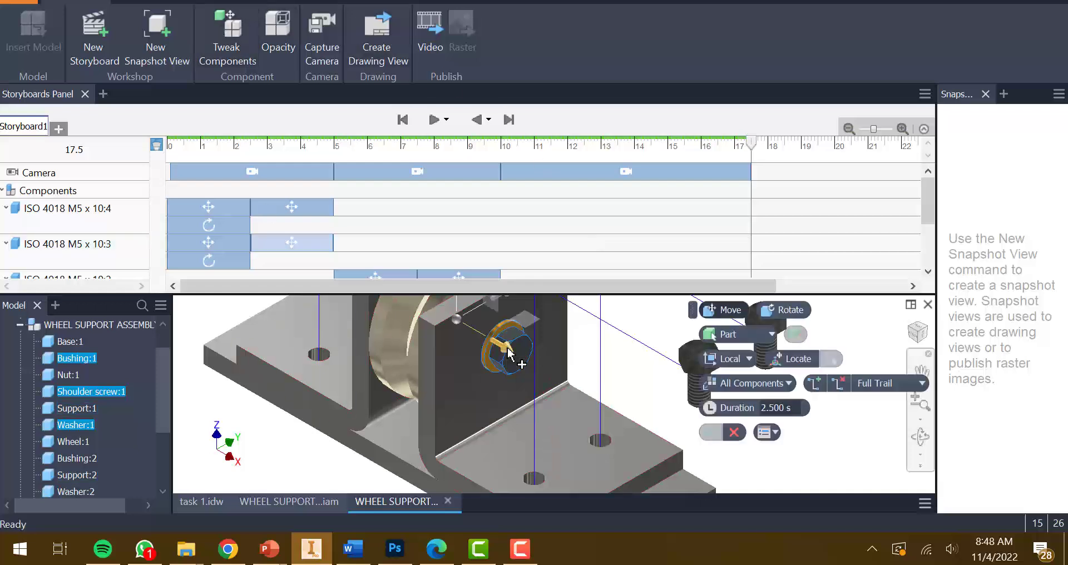
{"action": "left_click_drag", "start_coordinate": [534, 374], "coordinate": [639, 440]}
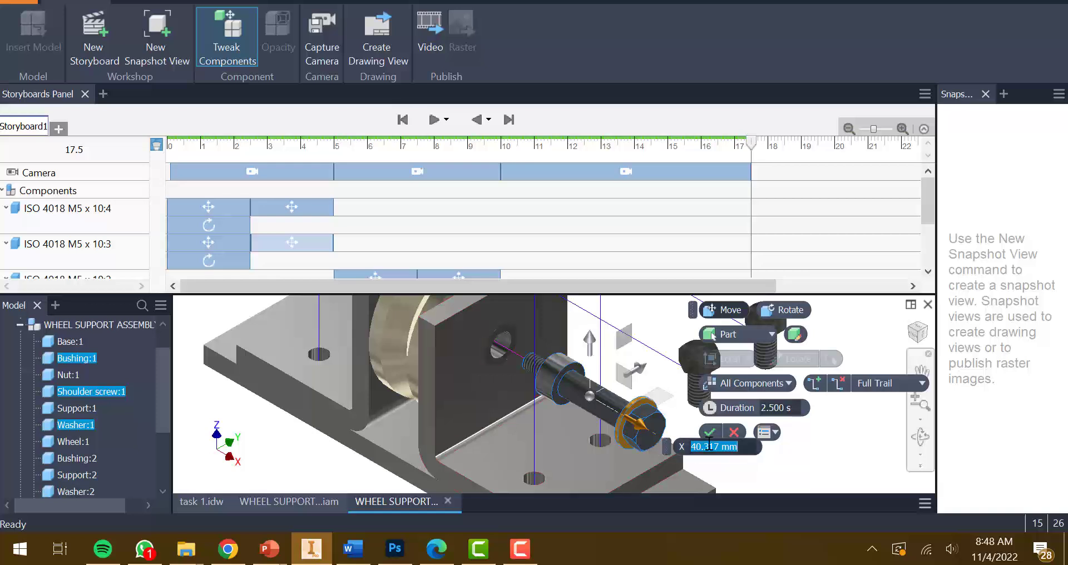
{"action": "left_click", "coordinate": [735, 432]}
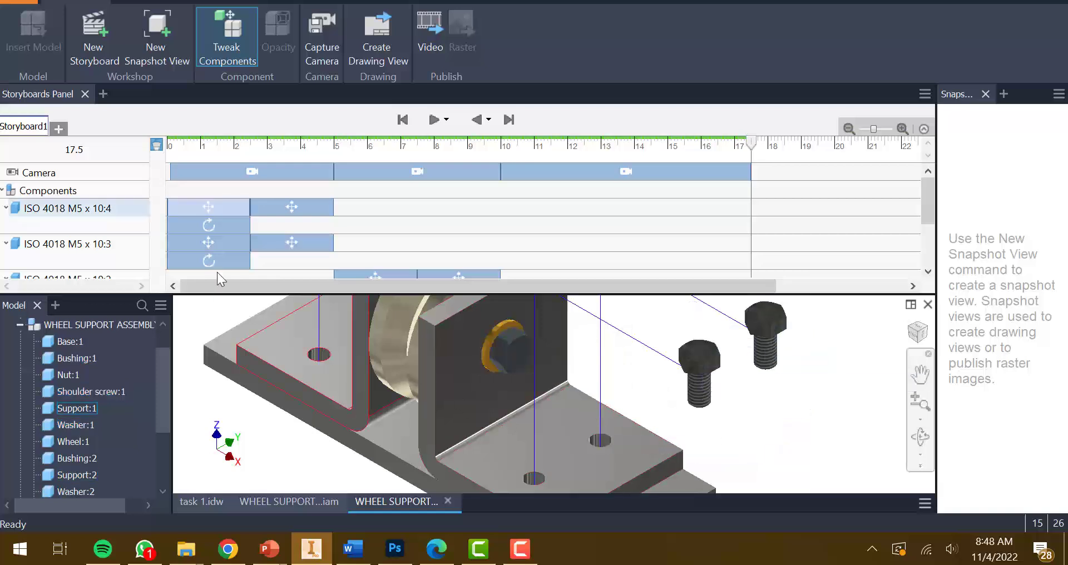
{"action": "left_click", "coordinate": [227, 38]}
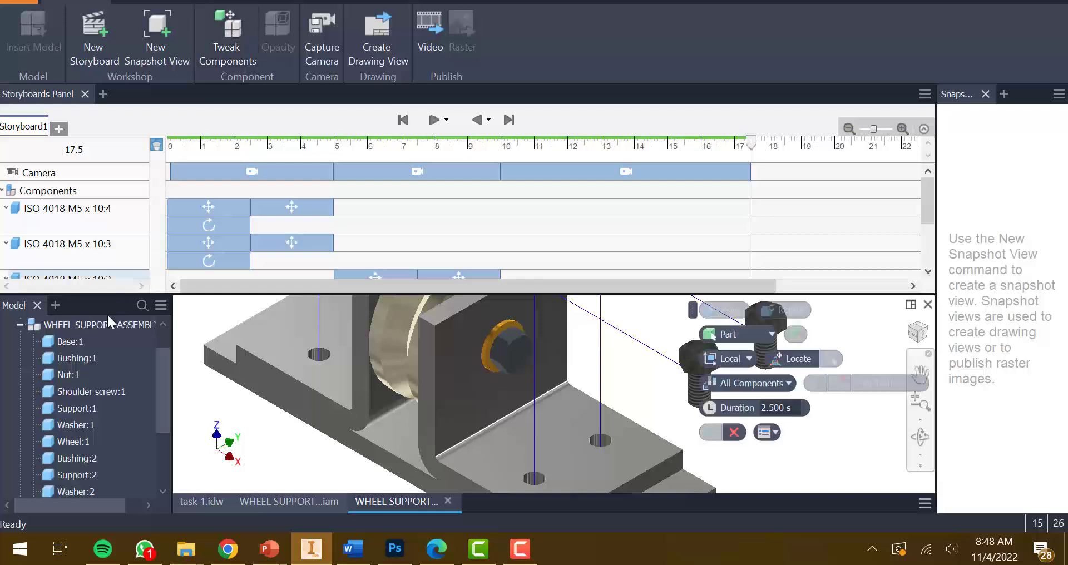
{"action": "left_click", "coordinate": [78, 392]}
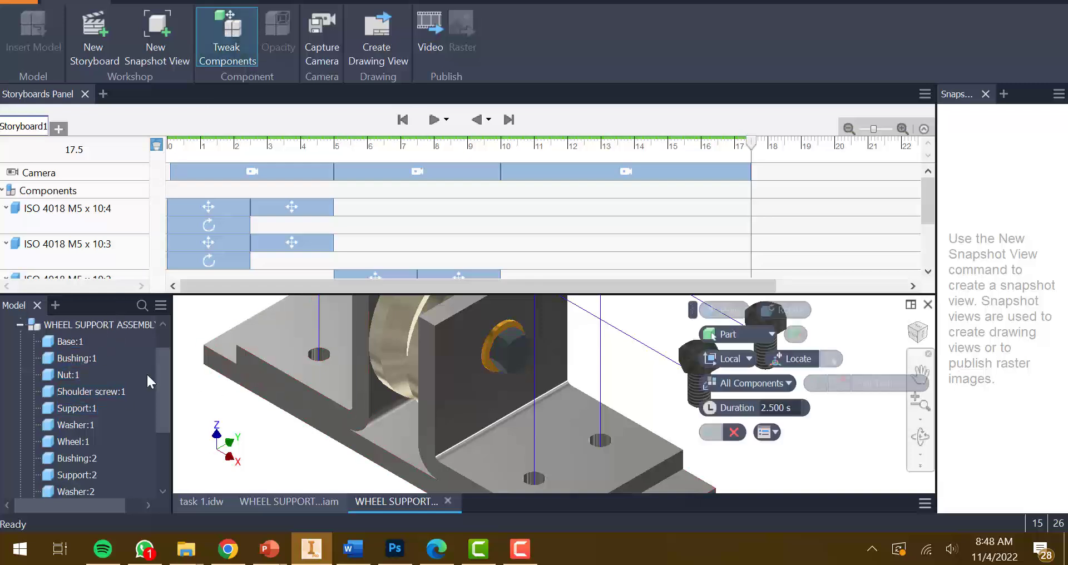
{"action": "left_click", "coordinate": [111, 392]}
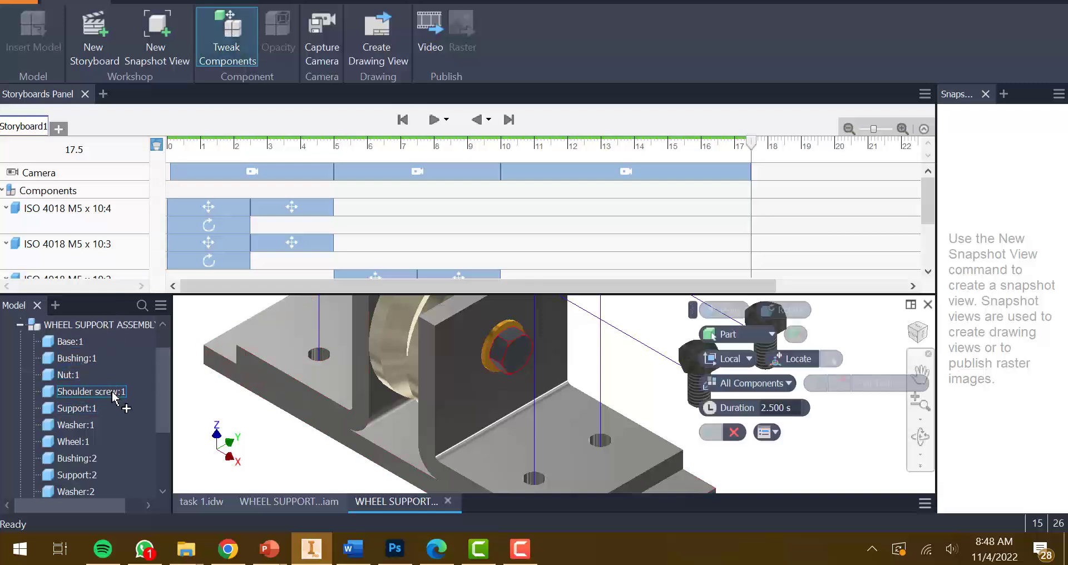
{"action": "left_click", "coordinate": [499, 332], "text": "ctrl"}
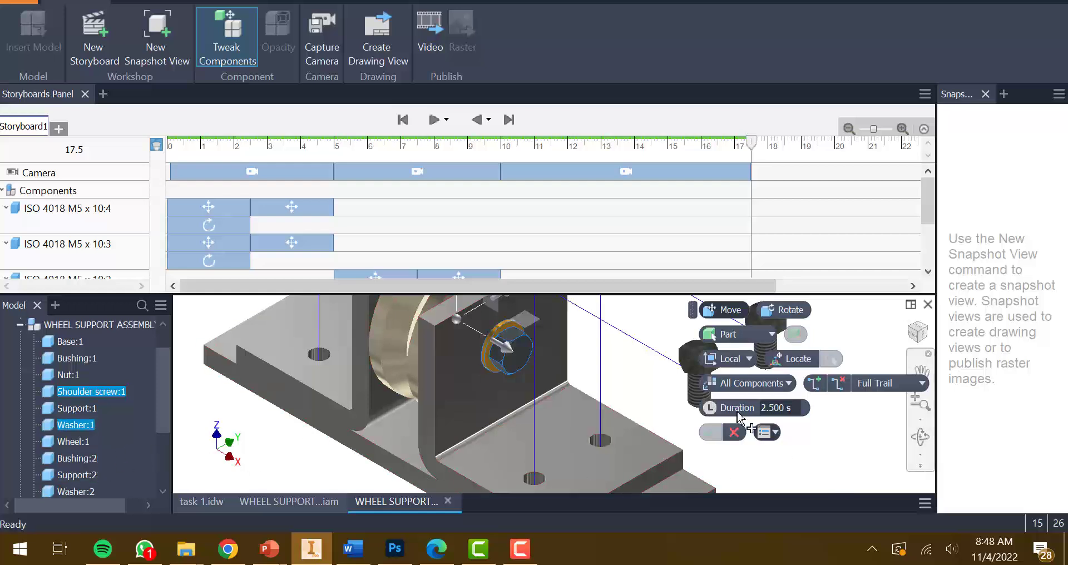
{"action": "left_click_drag", "start_coordinate": [503, 345], "coordinate": [617, 418]}
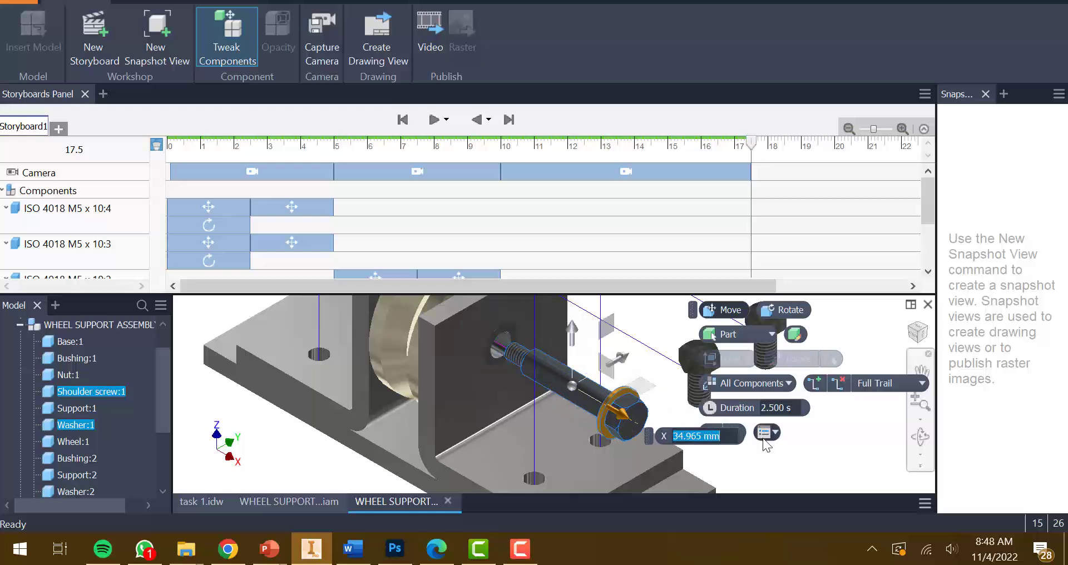
{"action": "scroll", "coordinate": [742, 447], "scroll_direction": "down", "scroll_amount": 5}
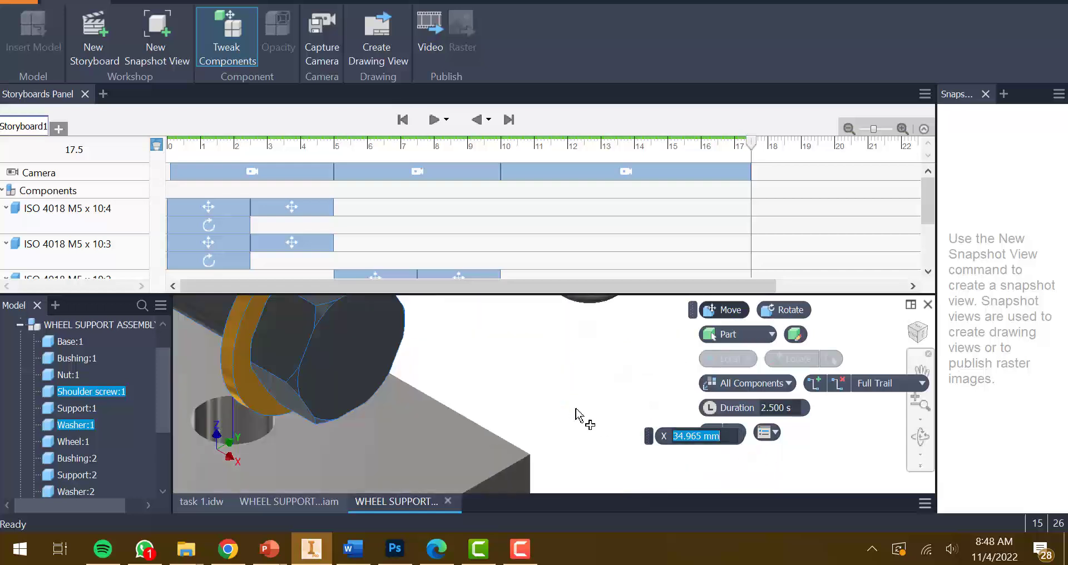
{"action": "key", "text": "Escape"}
{"action": "scroll", "coordinate": [692, 433], "scroll_direction": "up", "scroll_amount": 6}
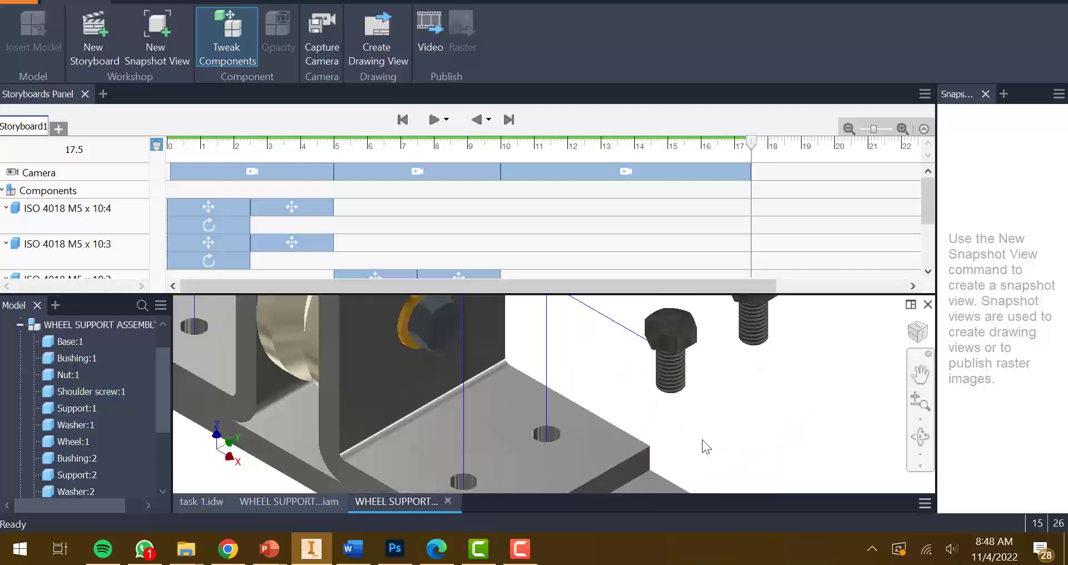
Step: Tweak the shoulder screw, Washer:1 and Bushing:2 together by 30 mm along X from 17.5 s with a duration of 2.500 s
{"action": "left_click", "coordinate": [108, 392]}
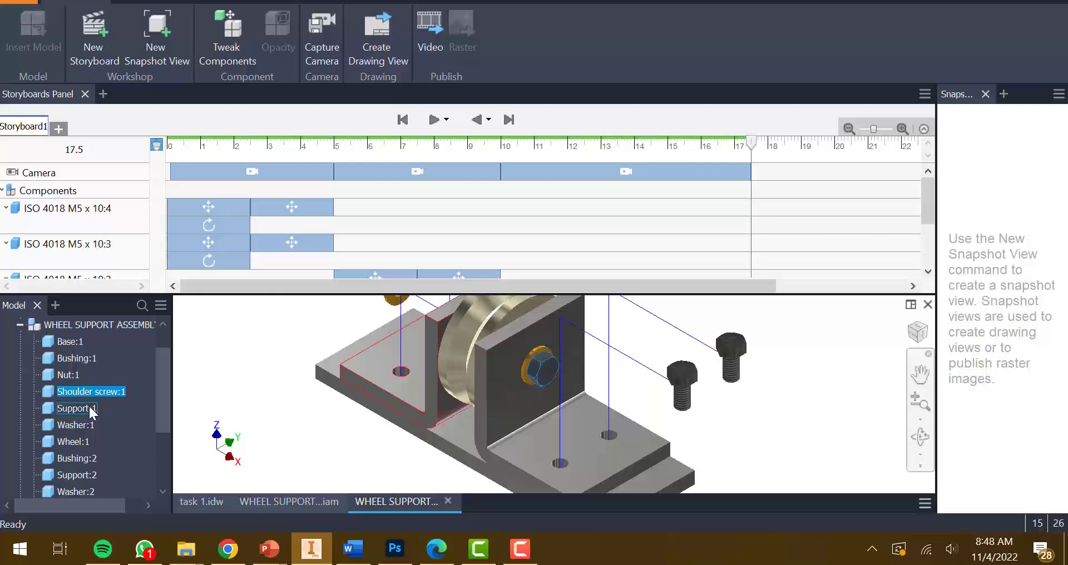
{"action": "left_click", "coordinate": [83, 425], "text": "ctrl"}
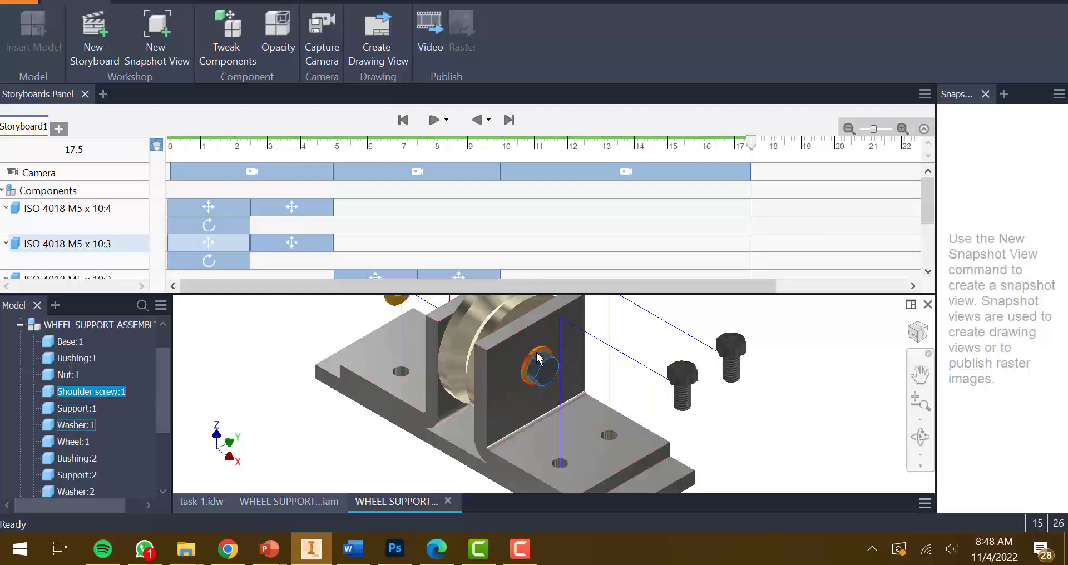
{"action": "left_click", "coordinate": [80, 459], "text": "ctrl"}
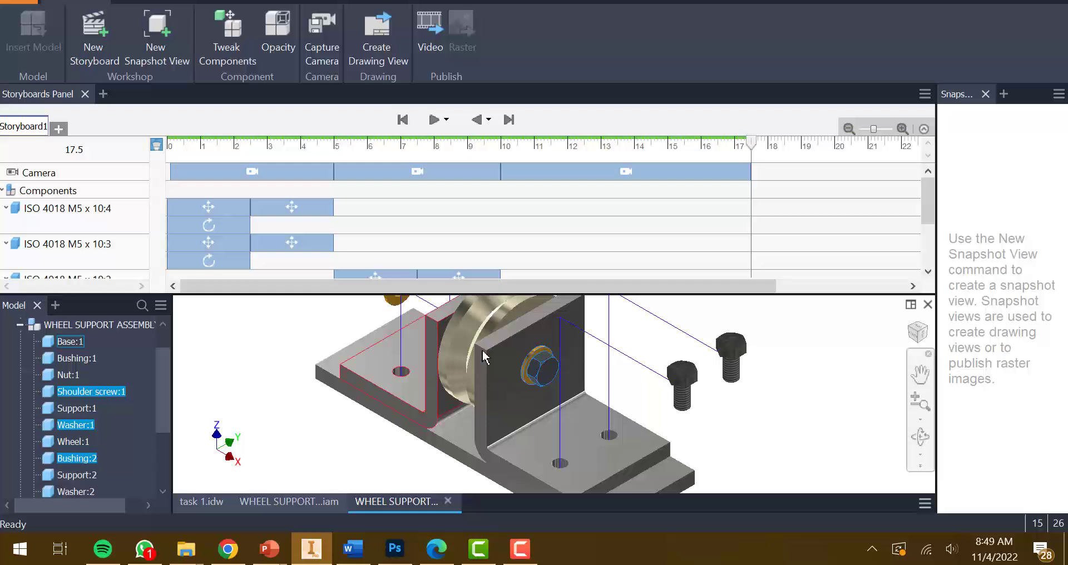
{"action": "left_click", "coordinate": [227, 34]}
{"action": "left_click_drag", "start_coordinate": [563, 384], "coordinate": [713, 337]}
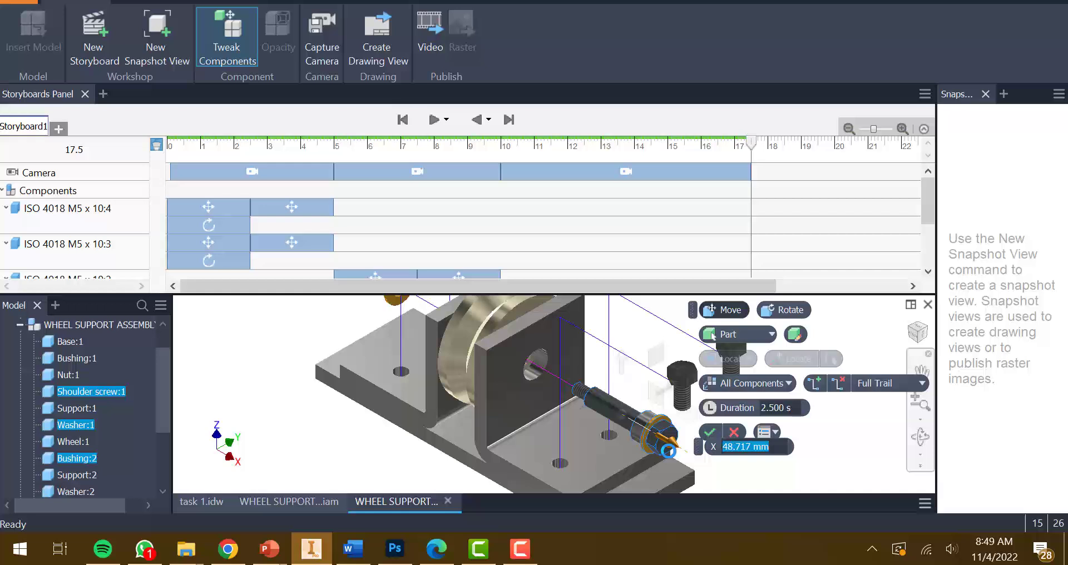
{"action": "left_click_drag", "start_coordinate": [668, 450], "coordinate": [623, 425]}
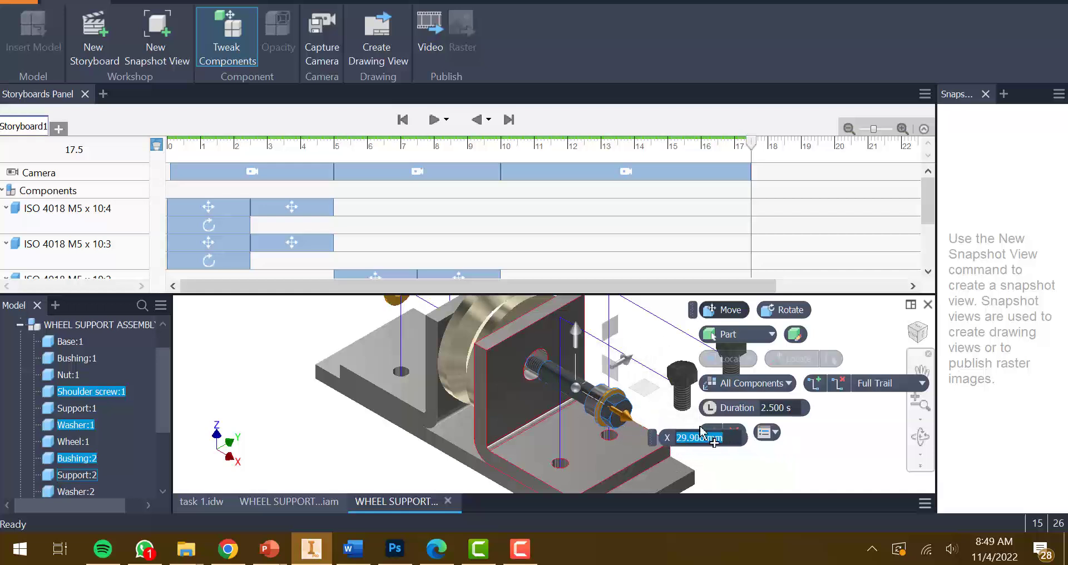
{"action": "type", "text": "30"}
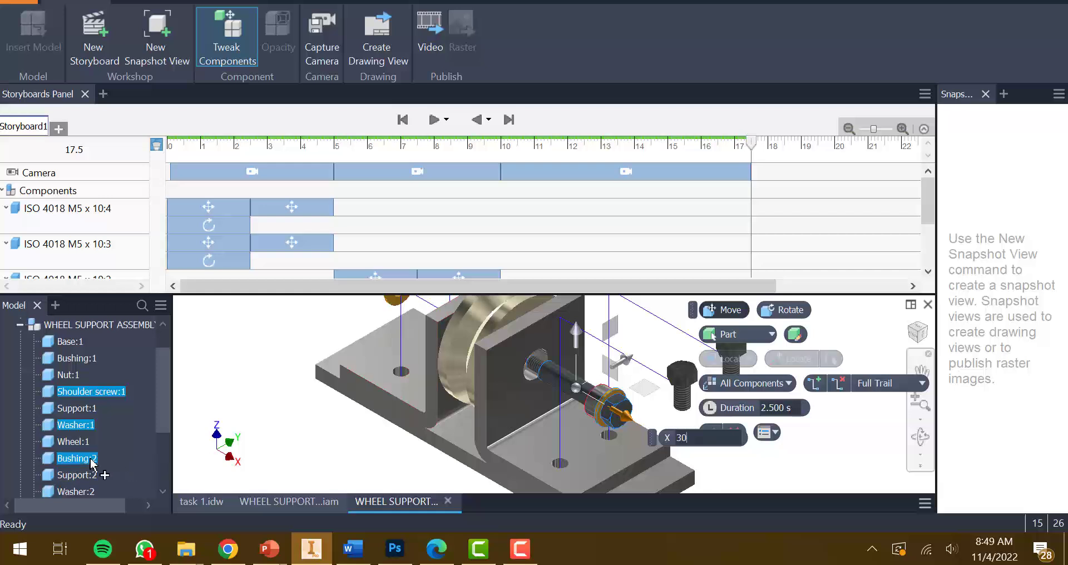
{"action": "key", "text": "Return"}
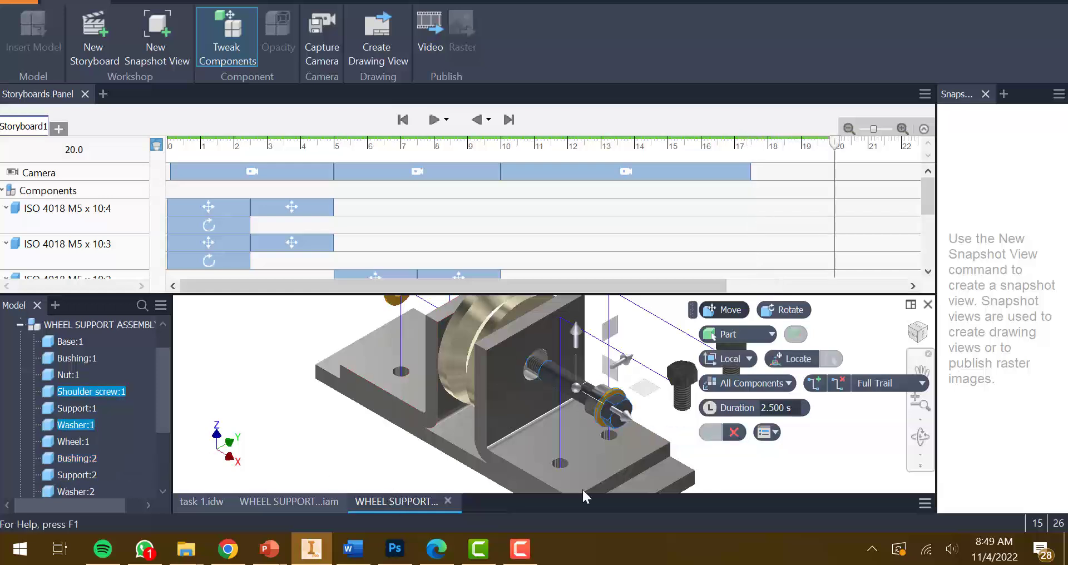
Step: Tweak the shoulder screw and Washer:1 together by 35 mm along X with a duration of 2.500 s
{"action": "left_click_drag", "start_coordinate": [624, 416], "coordinate": [699, 477]}
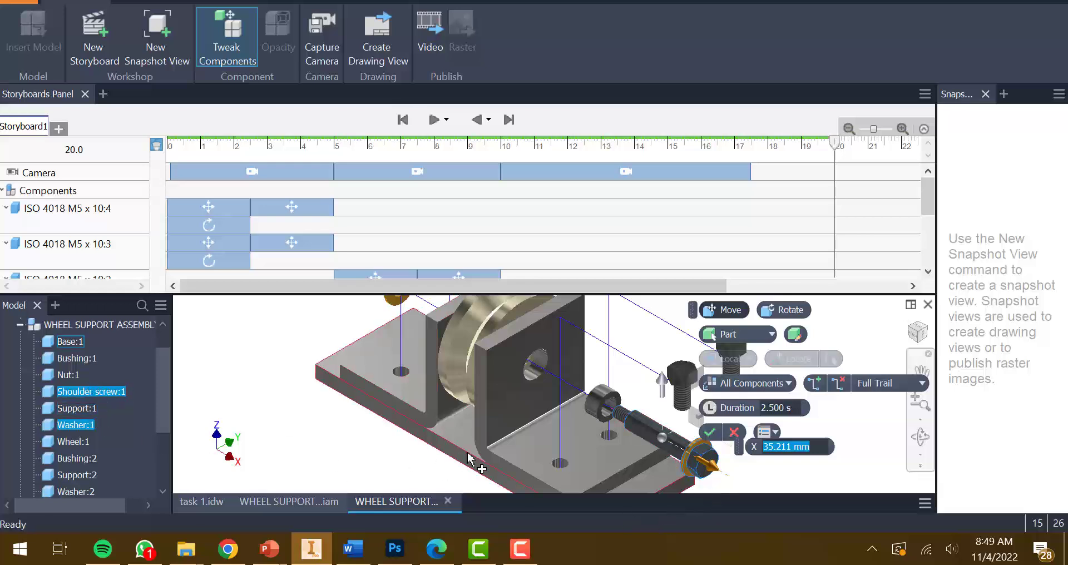
{"action": "type", "text": "3"}
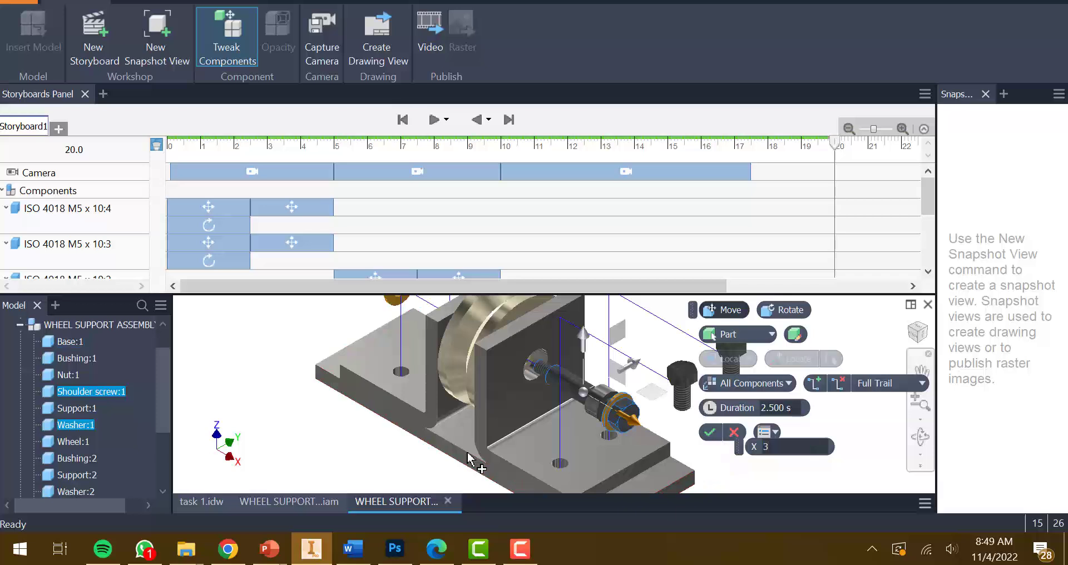
{"action": "type", "text": "5"}
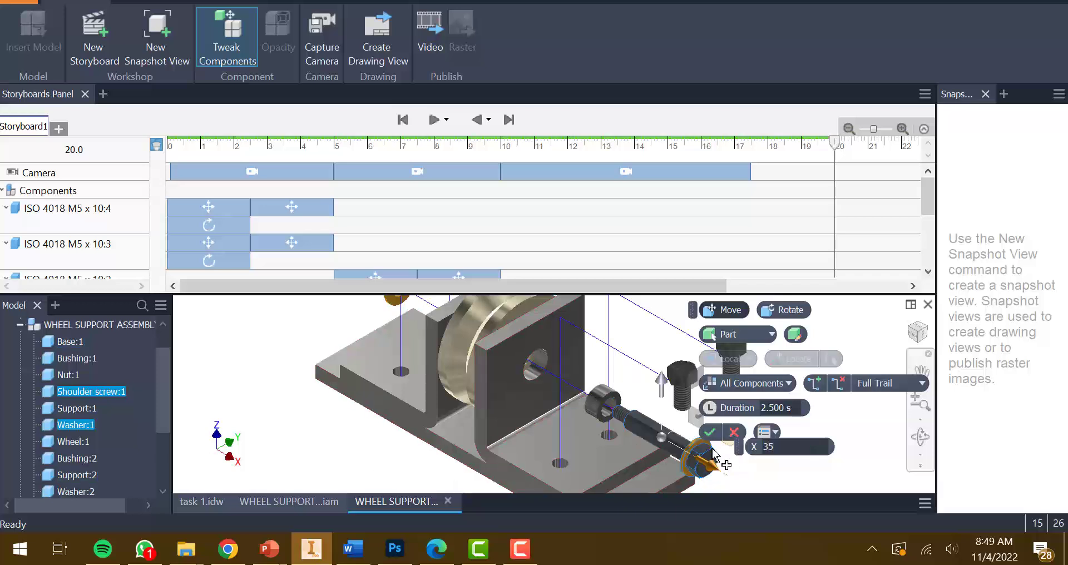
{"action": "key", "text": "Return"}
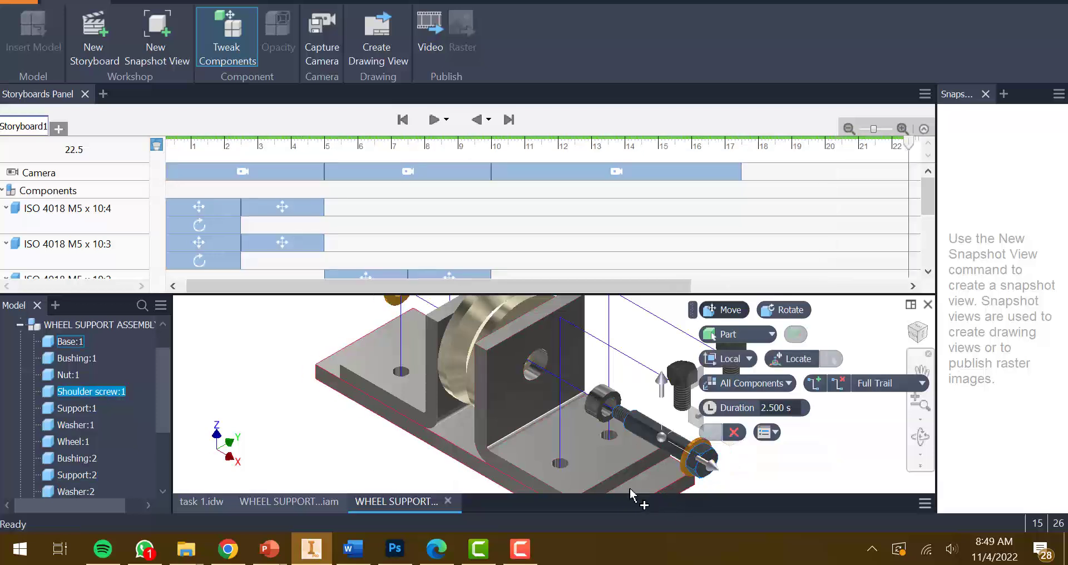
Step: Tweak the shoulder screw alone by a further 35 mm along X with a duration of 2.500 s
{"action": "left_click_drag", "start_coordinate": [734, 477], "coordinate": [763, 497]}
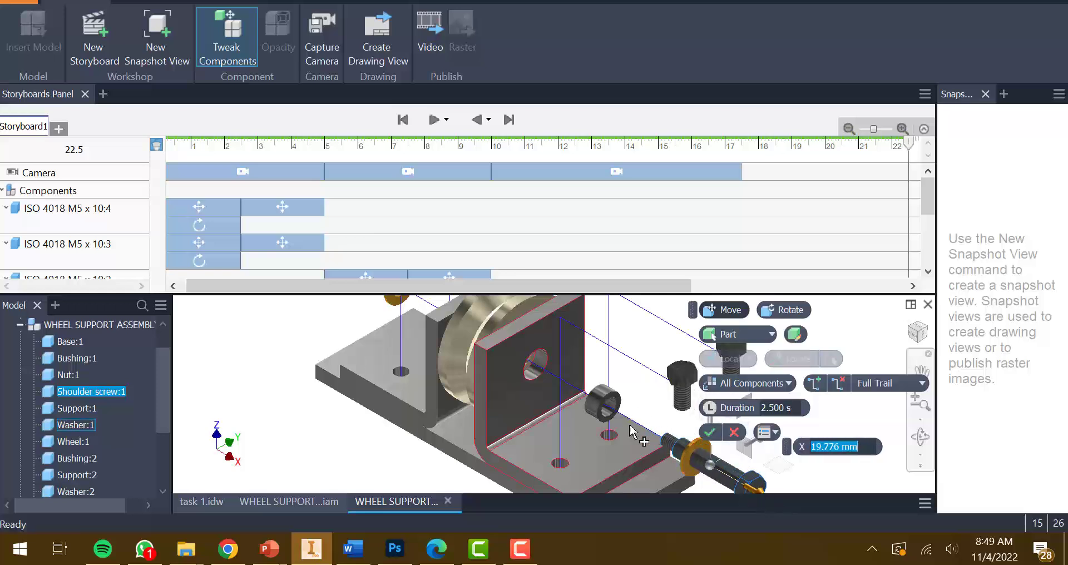
{"action": "scroll", "coordinate": [633, 440], "scroll_direction": "up", "scroll_amount": 3}
{"action": "left_click_drag", "start_coordinate": [696, 463], "coordinate": [698, 464]}
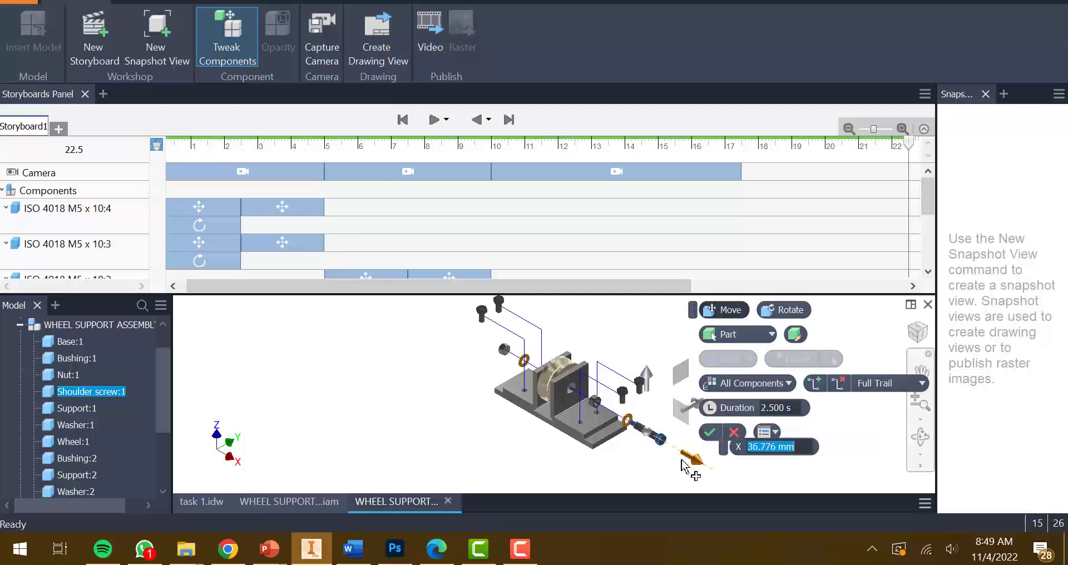
{"action": "scroll", "coordinate": [644, 455], "scroll_direction": "down", "scroll_amount": 3}
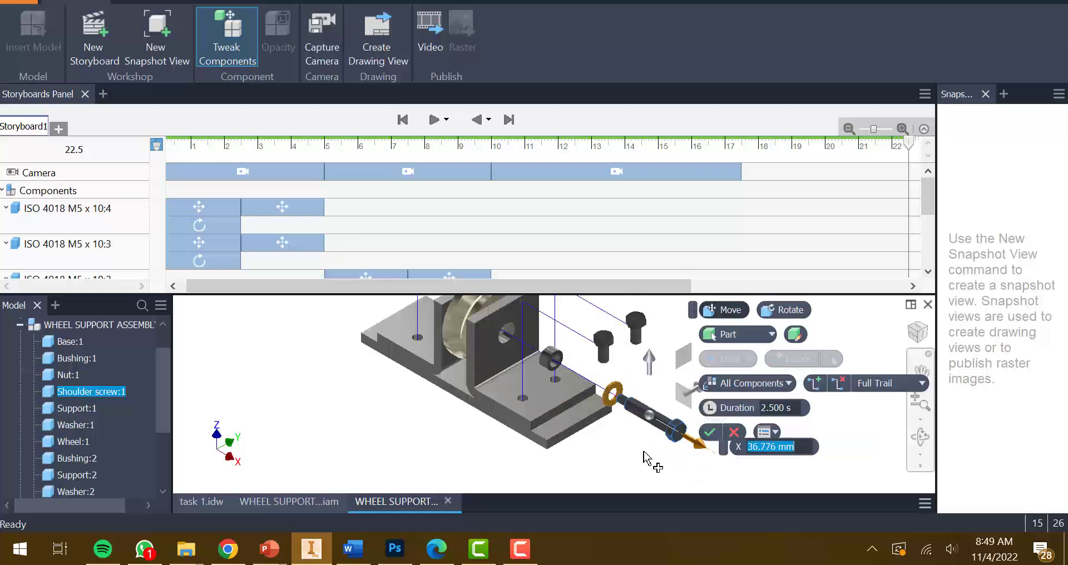
{"action": "mouse_move", "coordinate": [644, 455]}
{"action": "middle_mouse_down", "text": "shift"}
{"action": "mouse_move", "coordinate": [658, 477]}
{"action": "mouse_move", "coordinate": [647, 456]}
{"action": "middle_mouse_up", "text": "shift"}
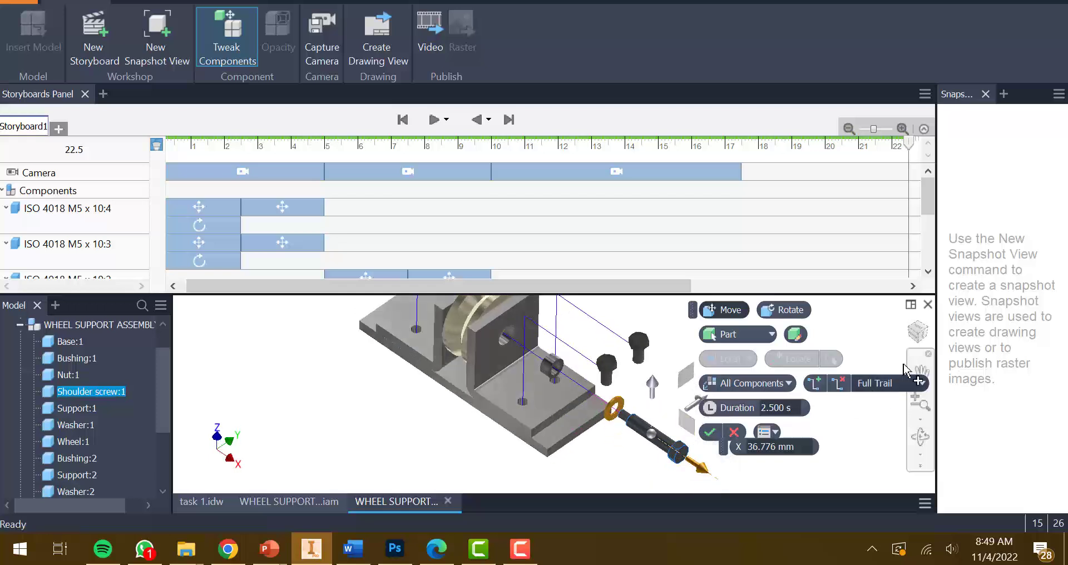
{"action": "left_click", "coordinate": [919, 336]}
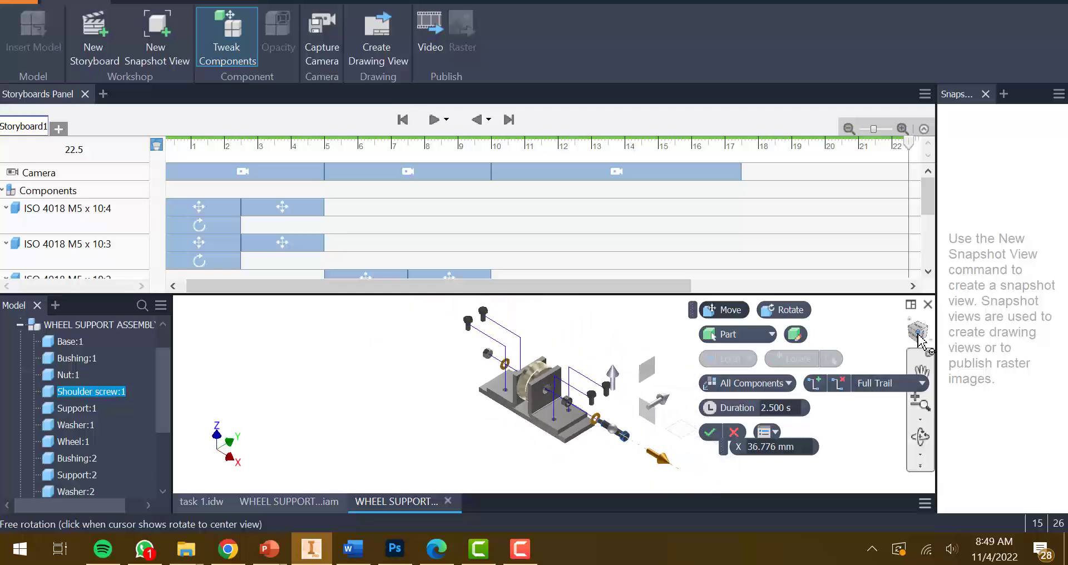
{"action": "double_click", "coordinate": [759, 447]}
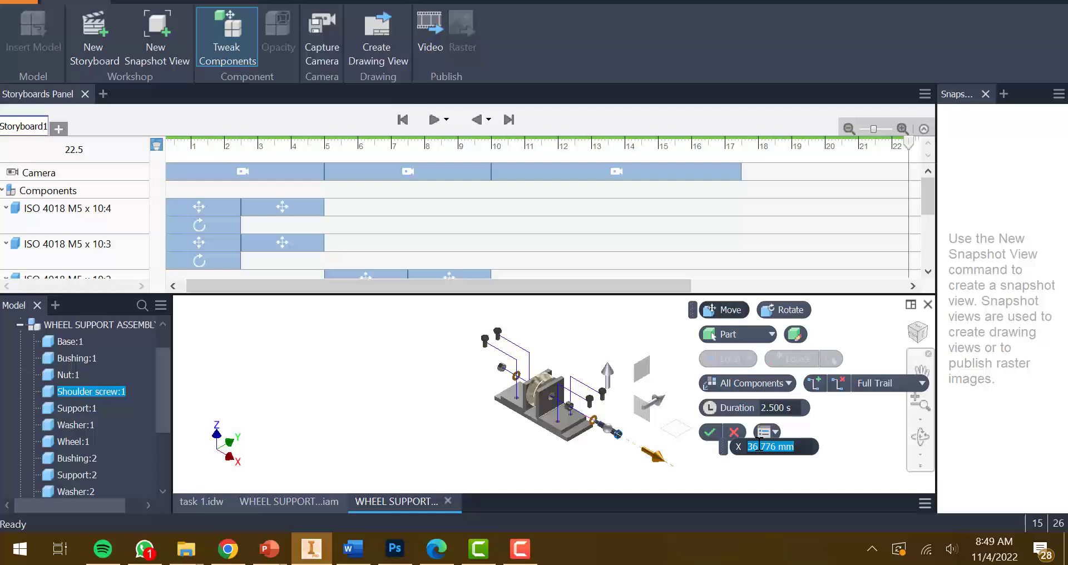
{"action": "type", "text": "35"}
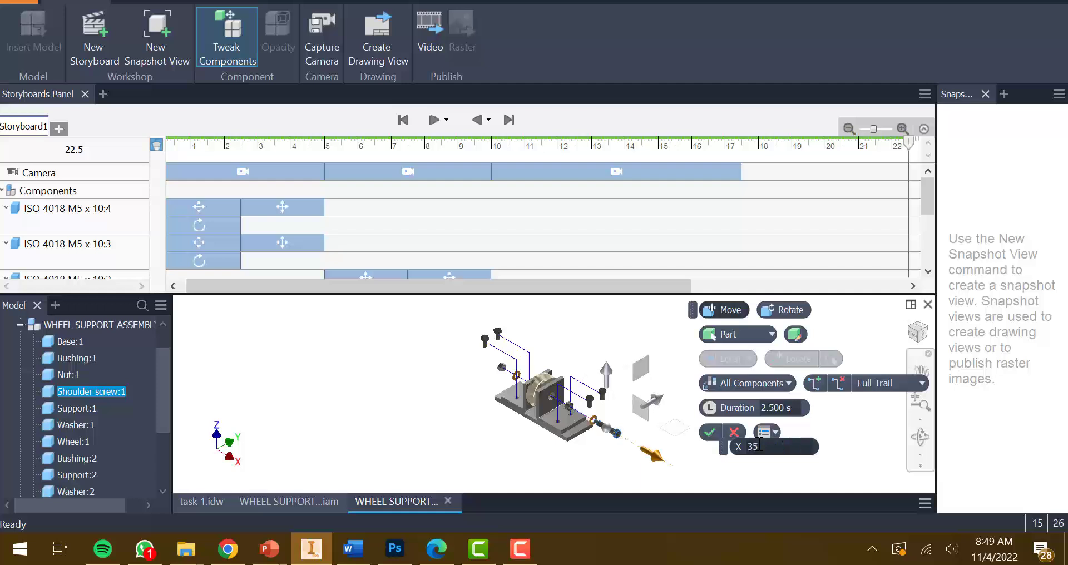
{"action": "scroll", "coordinate": [580, 452], "scroll_direction": "up", "scroll_amount": 2}
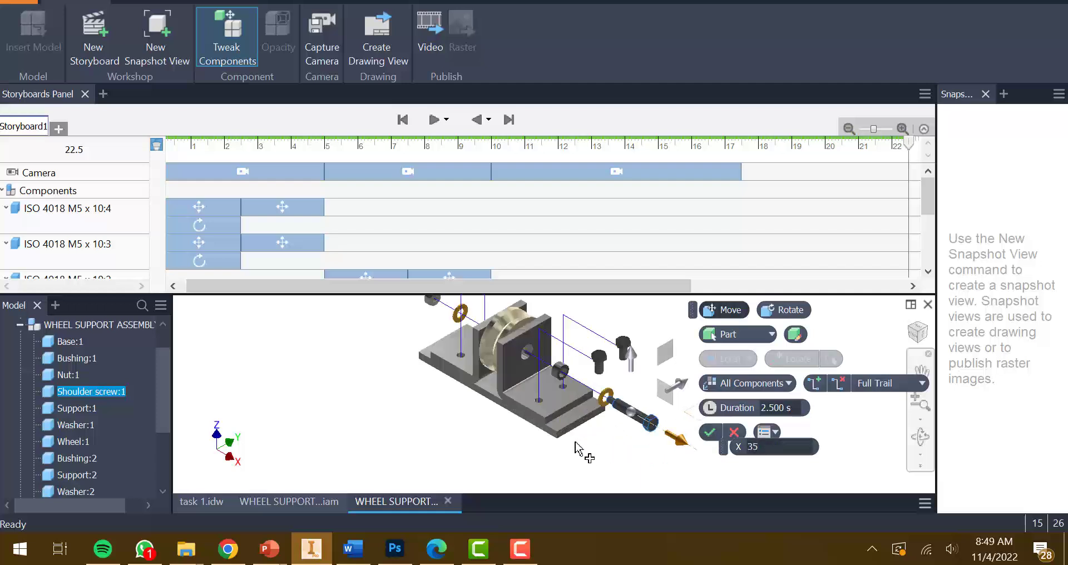
{"action": "middle_click_drag", "start_coordinate": [576, 448], "coordinate": [579, 471]}
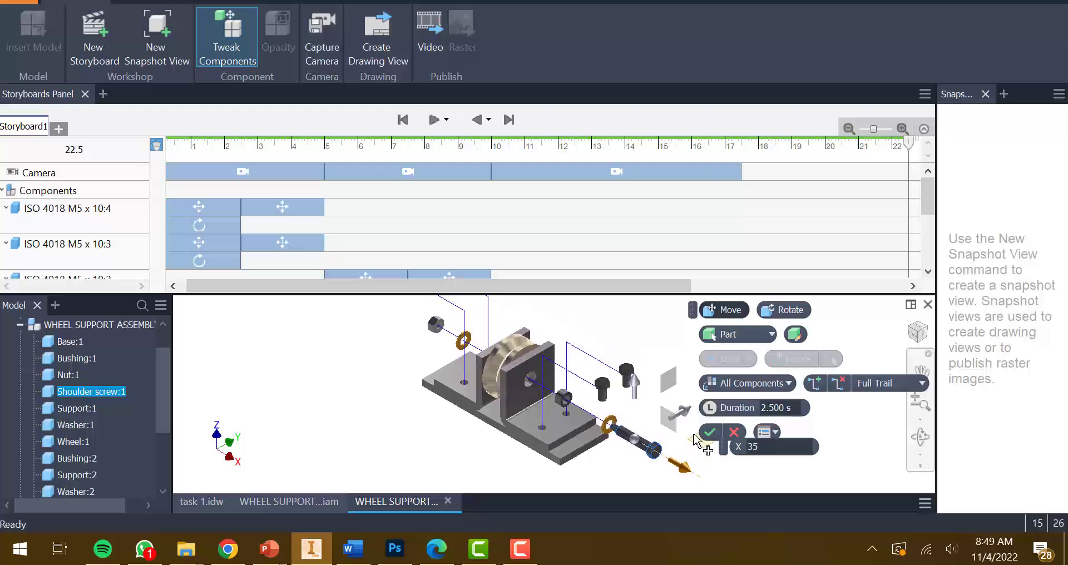
{"action": "left_click", "coordinate": [709, 432]}
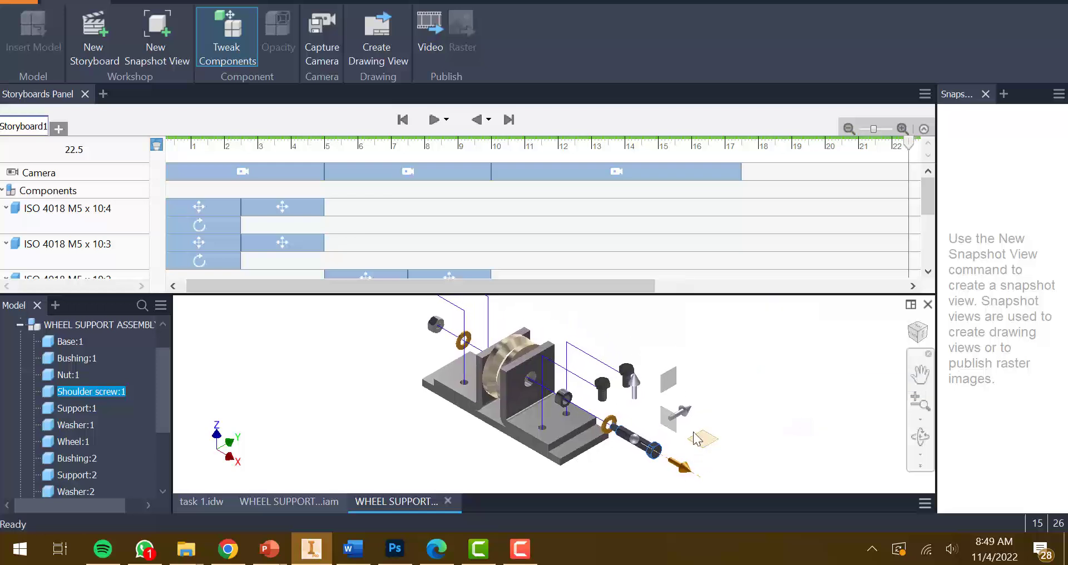
Step: Capture the current camera view at 25 s and stretch its action back to start at about 17.5 s
{"action": "left_click", "coordinate": [311, 35]}
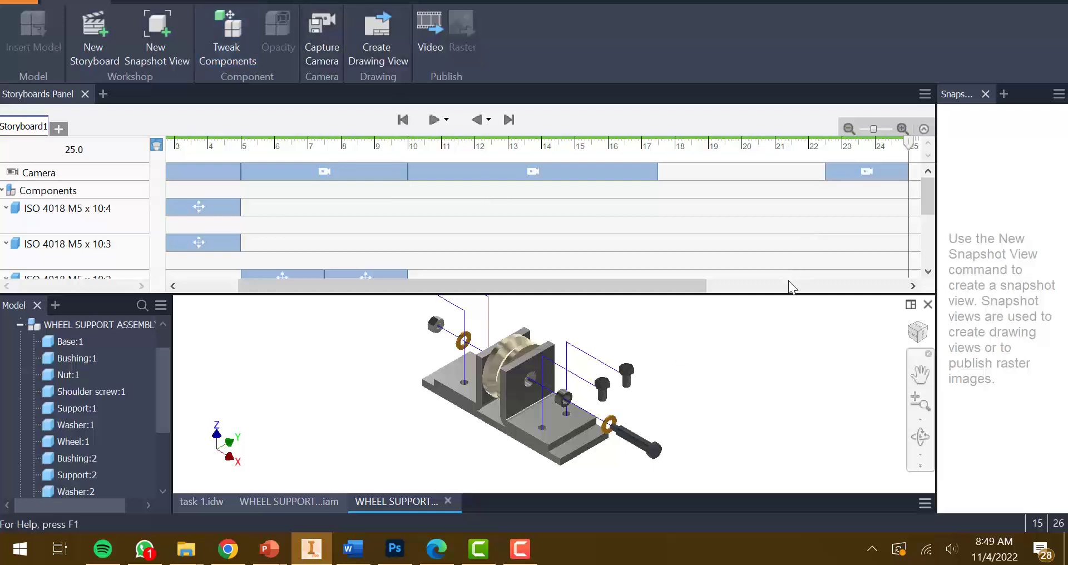
{"action": "scroll", "coordinate": [806, 299], "scroll_direction": "down", "scroll_amount": 3}
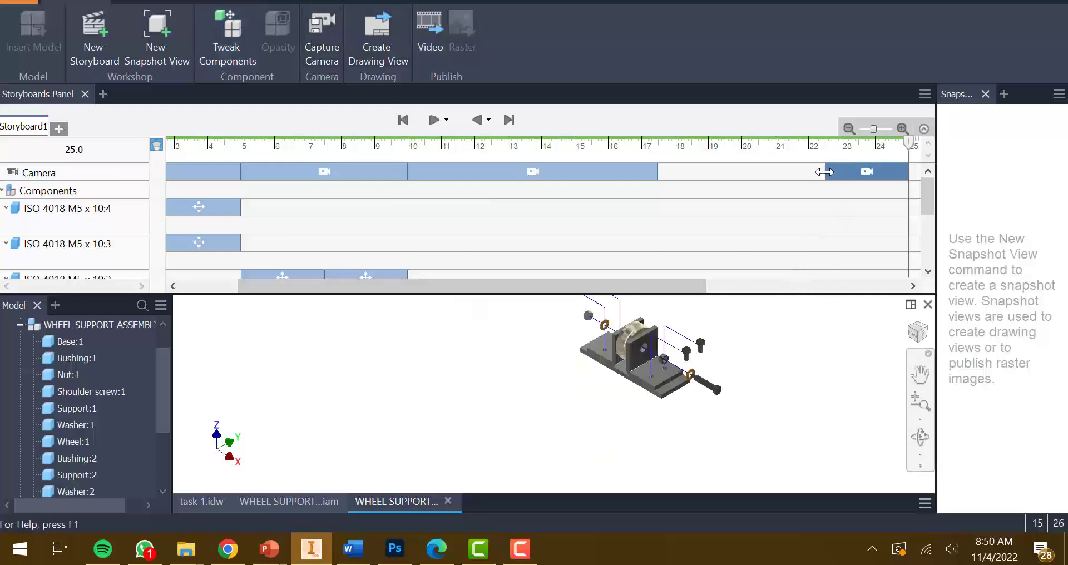
{"action": "left_click_drag", "start_coordinate": [825, 172], "coordinate": [651, 172]}
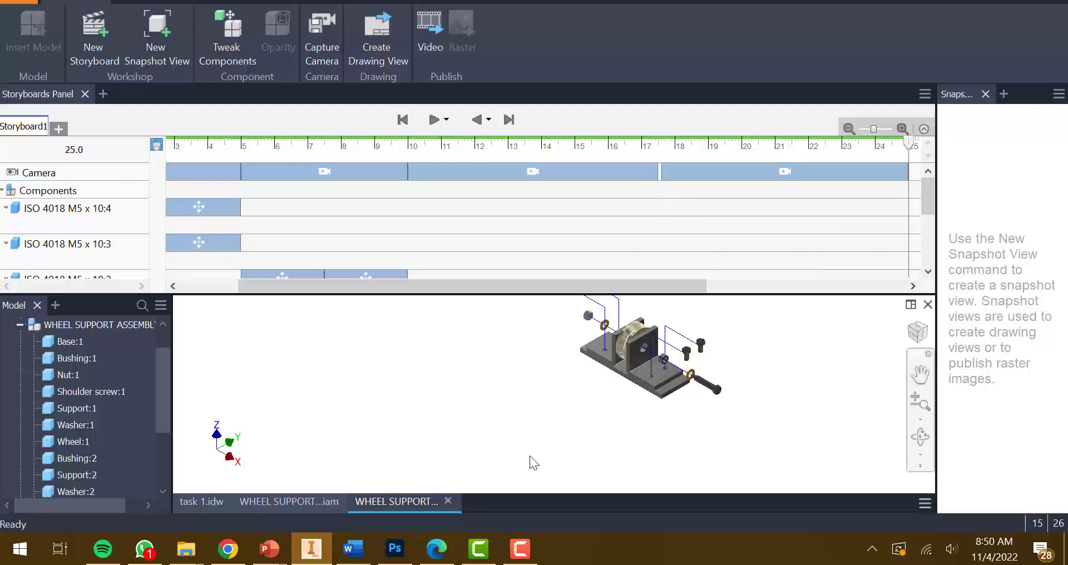
{"action": "scroll", "coordinate": [529, 456], "scroll_direction": "down", "scroll_amount": 2}
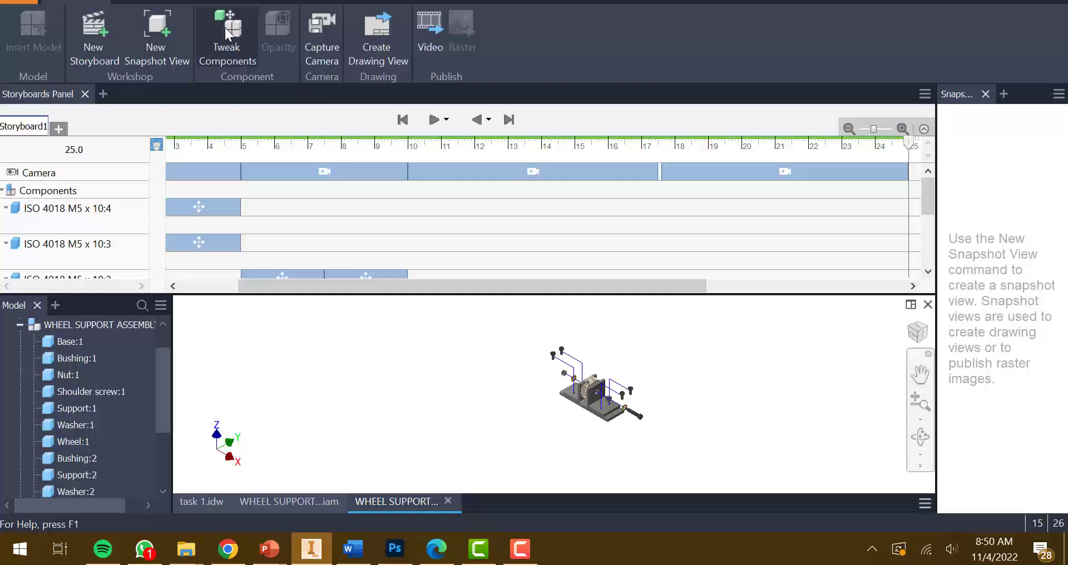
Step: Tweak Support:2 by -60 mm along Z from the storyboard's end at 25 s with a duration of 2.500 s
{"action": "left_click", "coordinate": [402, 119]}
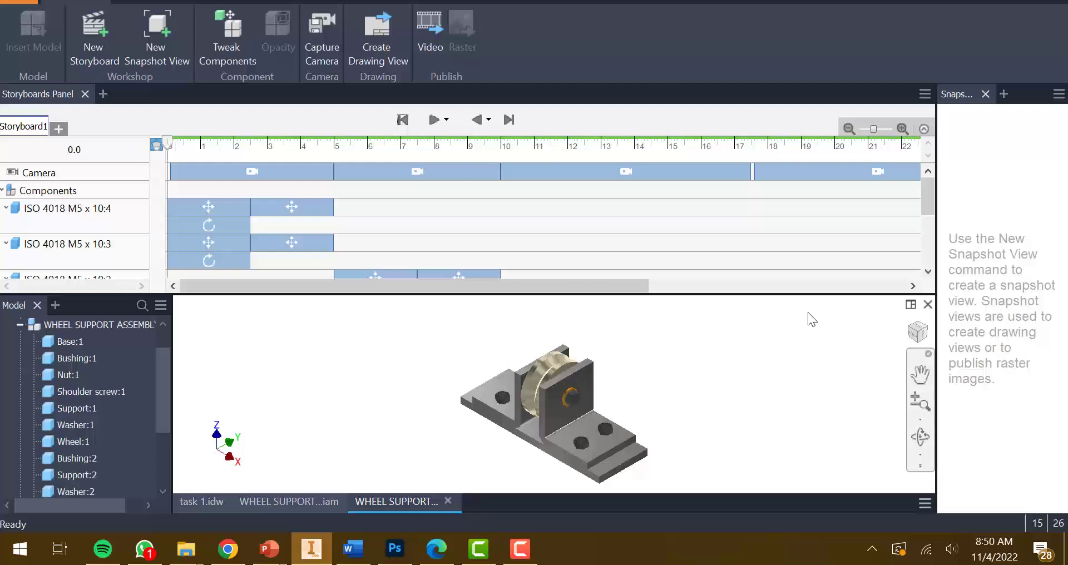
{"action": "left_click_drag", "start_coordinate": [626, 284], "coordinate": [820, 304]}
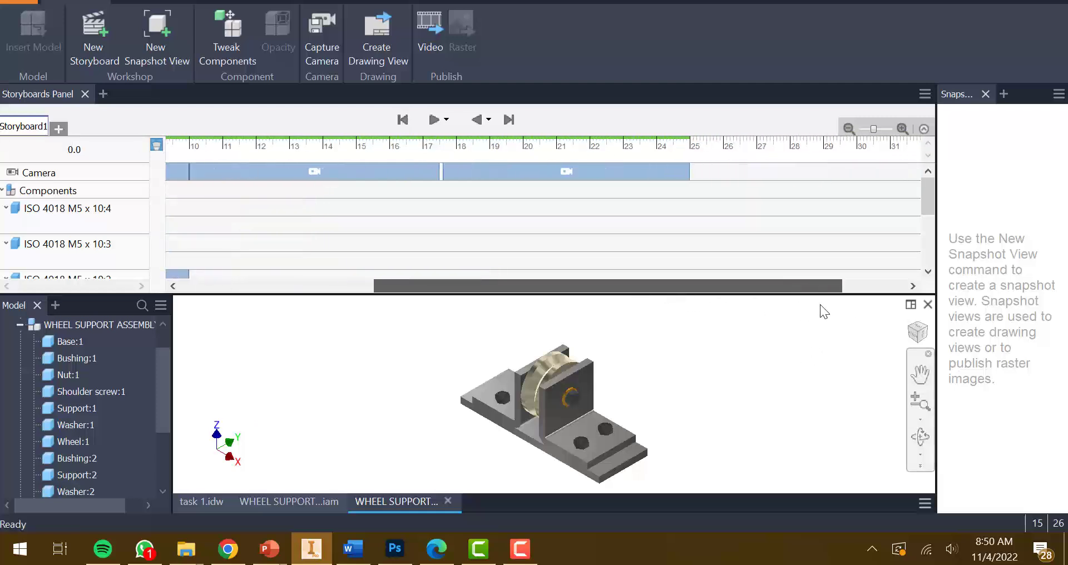
{"action": "left_click", "coordinate": [510, 120]}
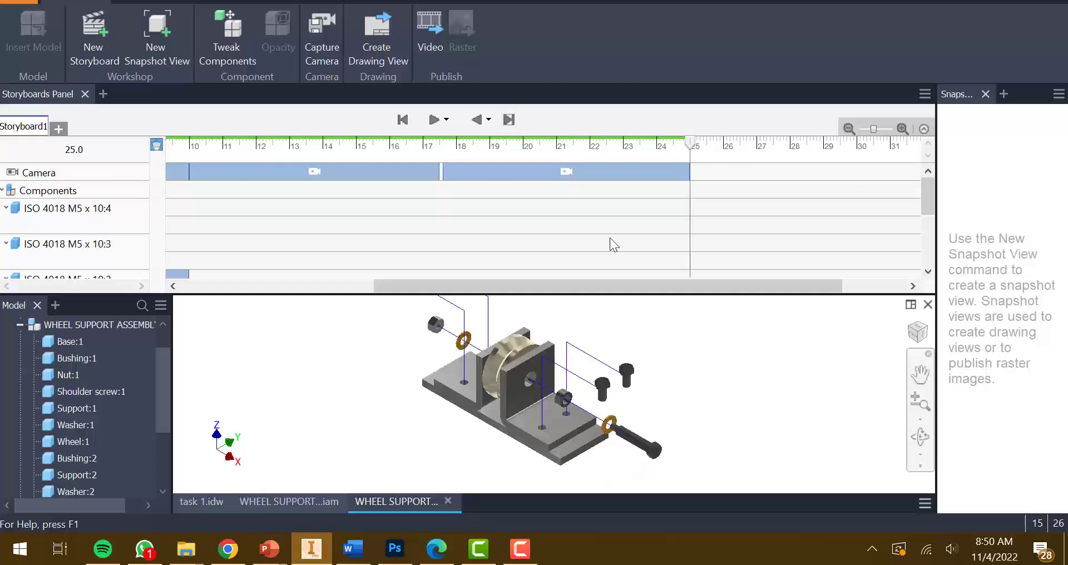
{"action": "left_click", "coordinate": [515, 412]}
{"action": "left_click", "coordinate": [226, 39]}
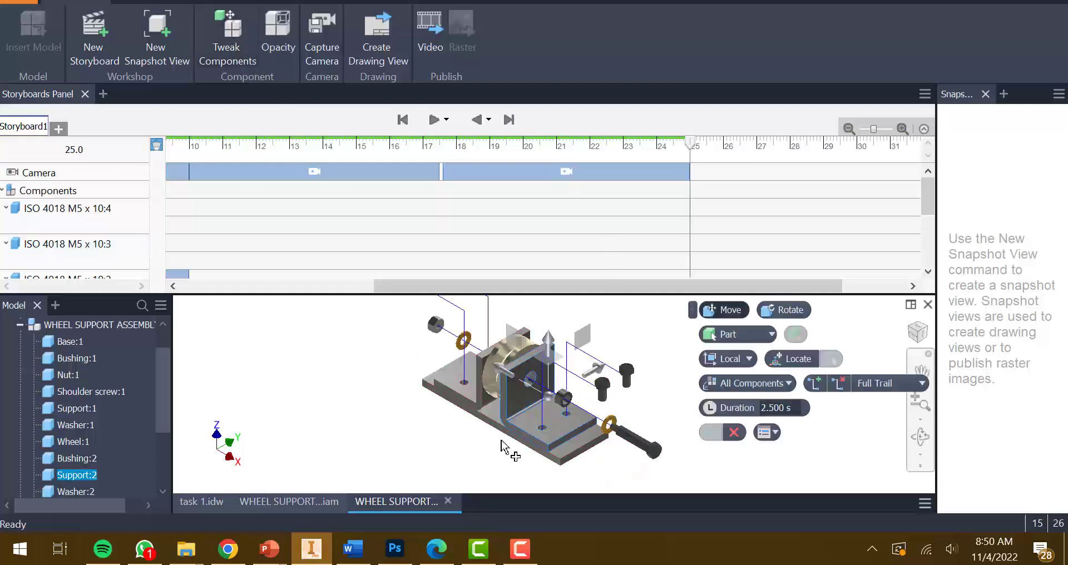
{"action": "left_click_drag", "start_coordinate": [547, 339], "coordinate": [516, 415]}
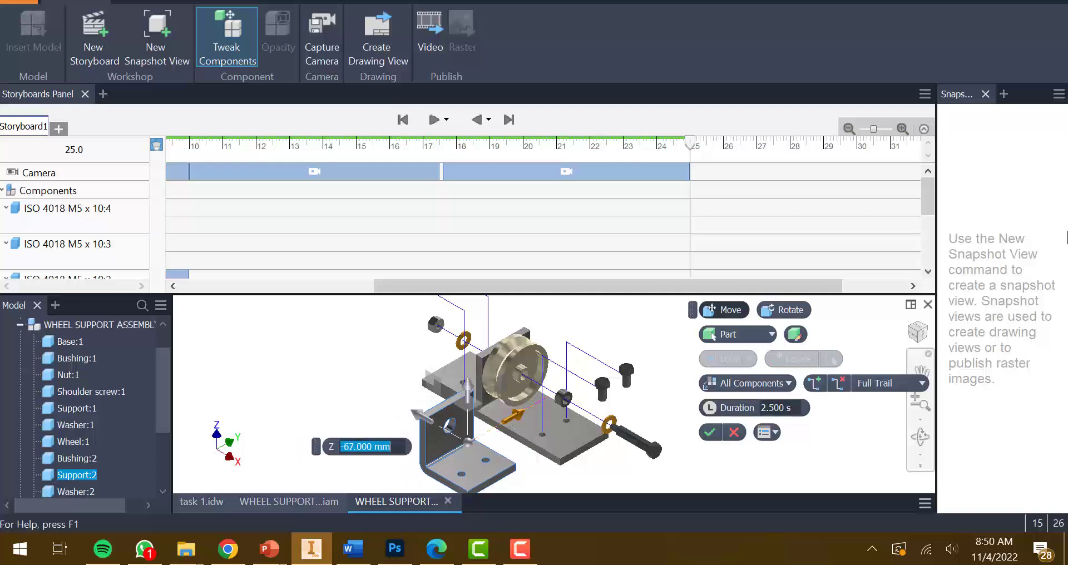
{"action": "type", "text": "-50"}
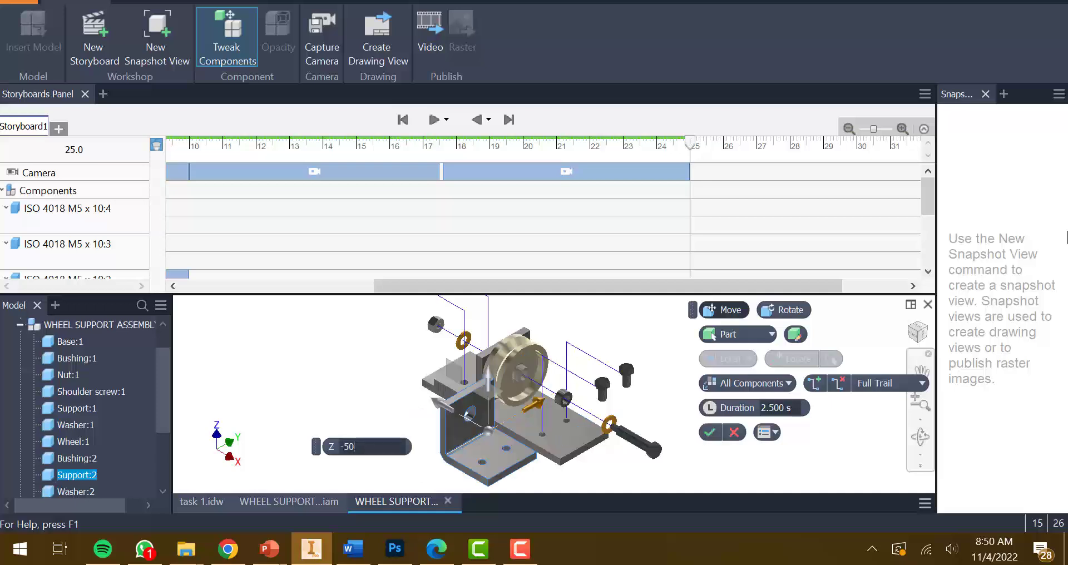
{"action": "key", "text": "Return"}
{"action": "type", "text": "-60"}
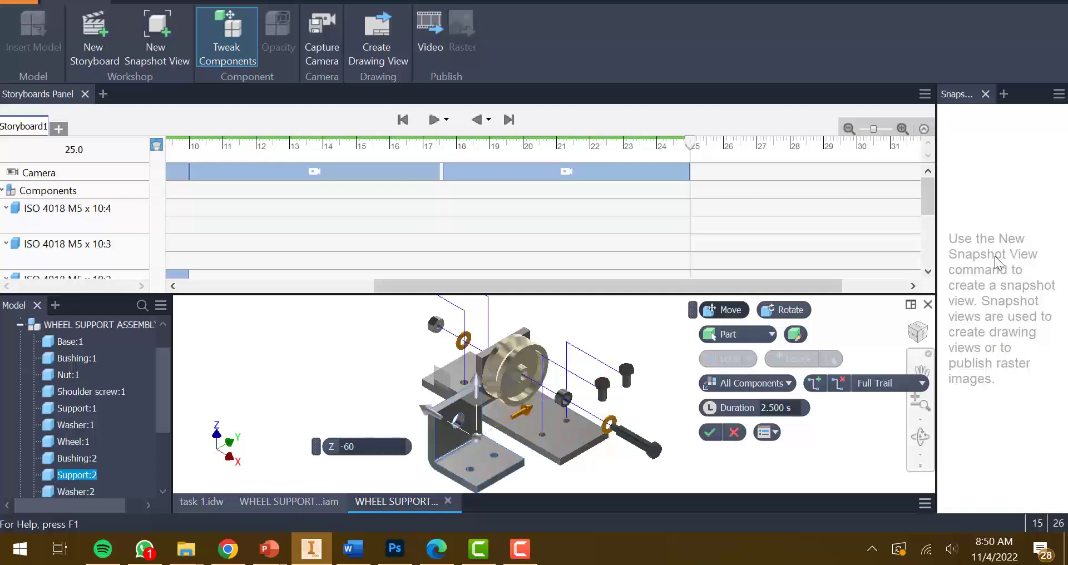
{"action": "left_click", "coordinate": [709, 432]}
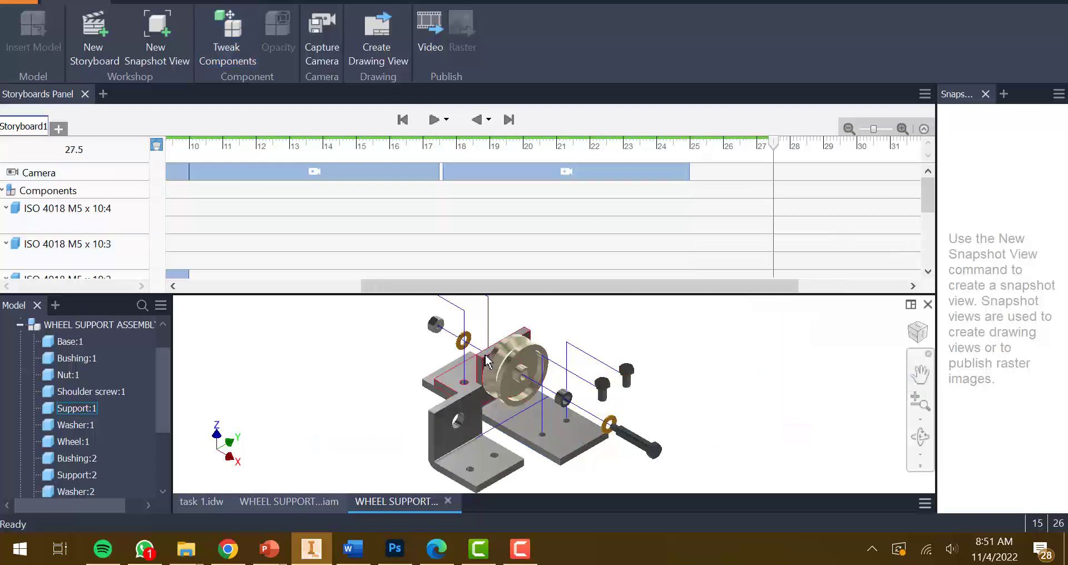
Step: Tweak Support:1 by -50 mm along Z from 27.5 s with a duration of 2.500 s
{"action": "left_click", "coordinate": [510, 350]}
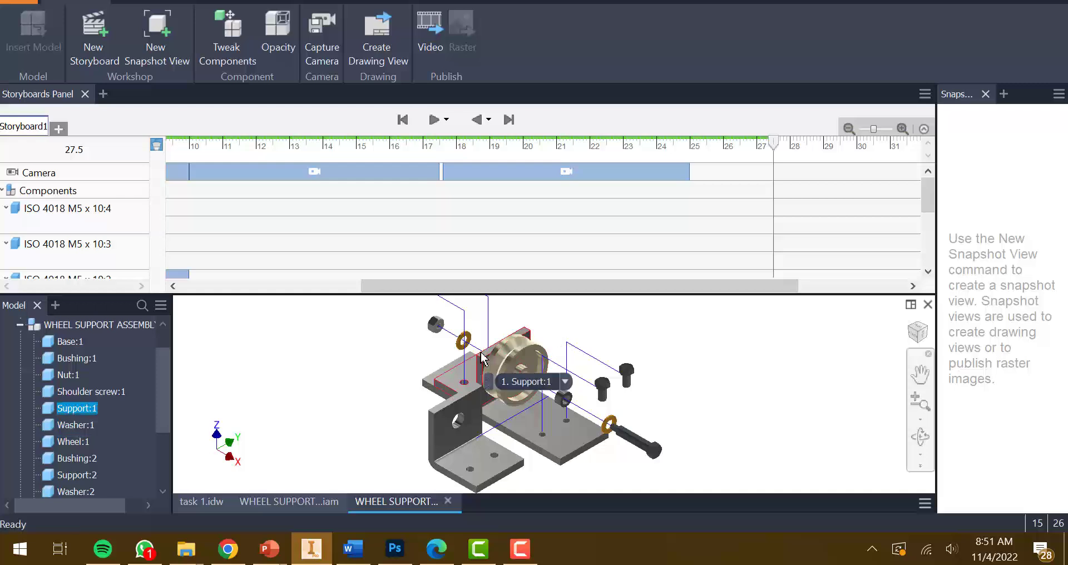
{"action": "left_click", "coordinate": [227, 36]}
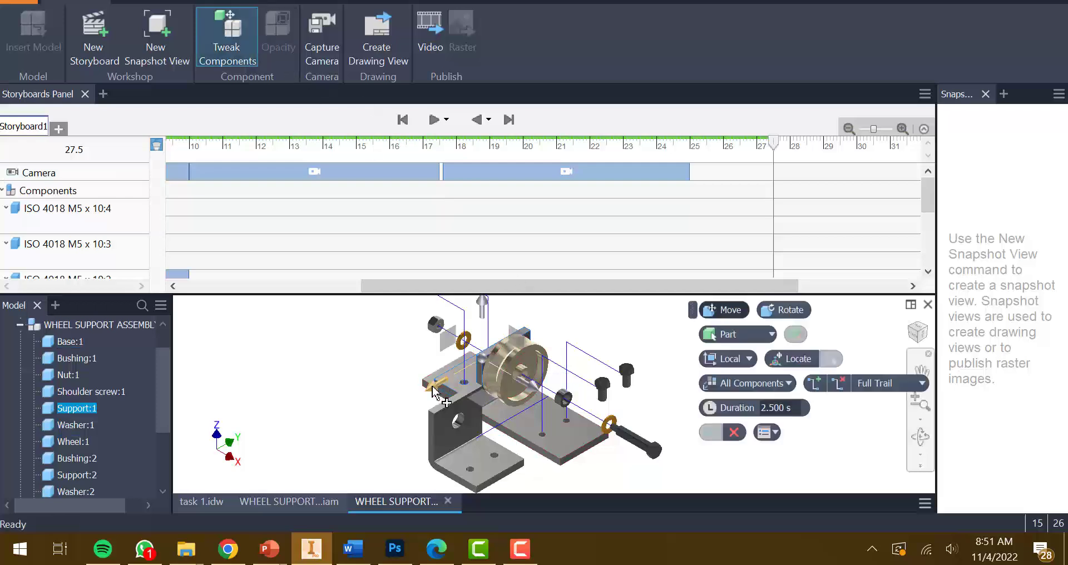
{"action": "left_click_drag", "start_coordinate": [434, 390], "coordinate": [540, 351]}
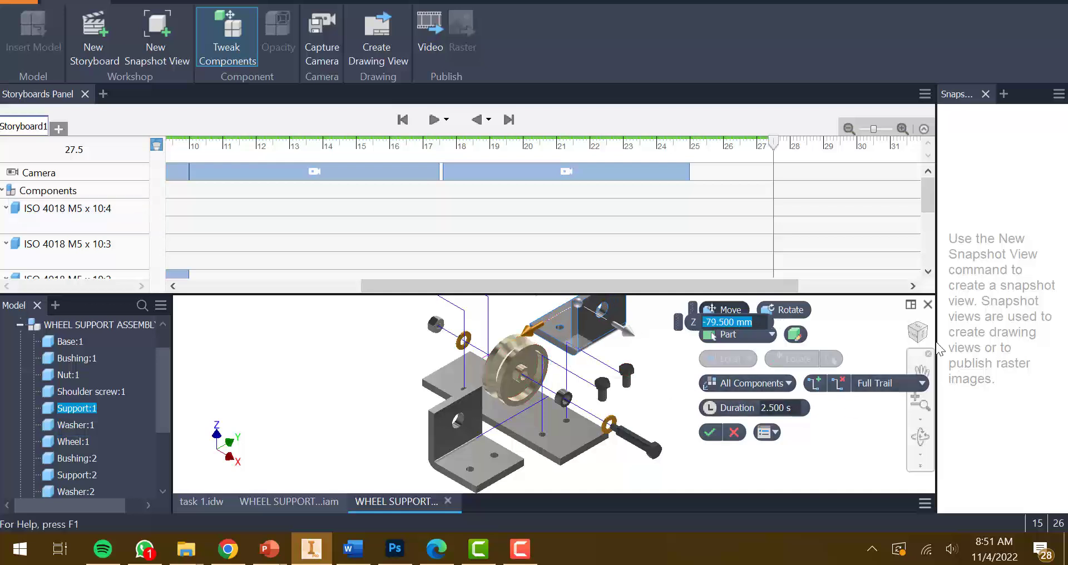
{"action": "type", "text": "-50"}
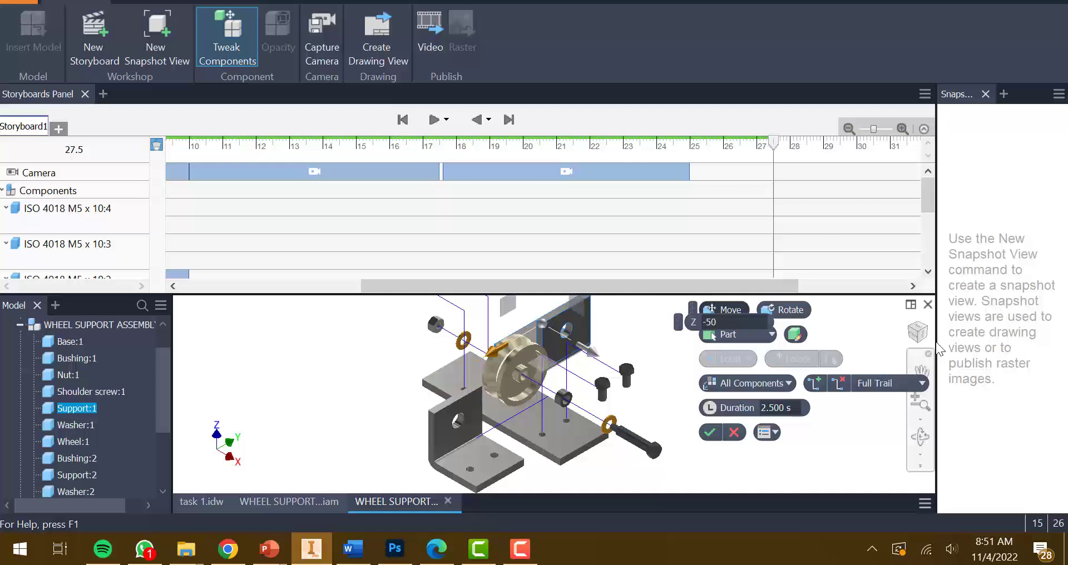
{"action": "left_click", "coordinate": [709, 432]}
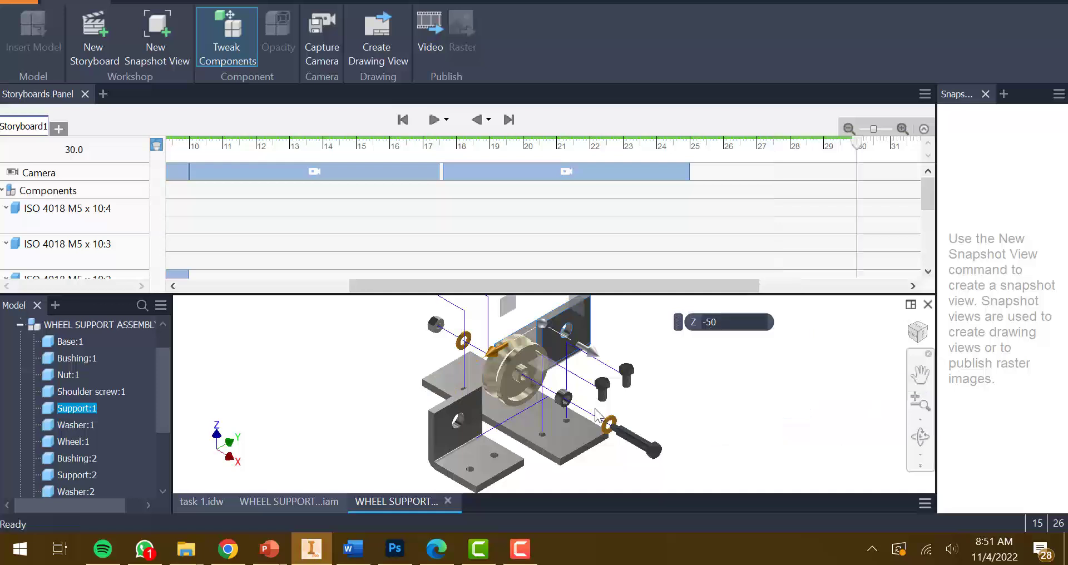
Step: Tweak Wheel:1 by -100 mm along Z from 30 s with a duration of 2.500 s
{"action": "left_click", "coordinate": [512, 375]}
{"action": "scroll", "coordinate": [528, 421], "scroll_direction": "up", "scroll_amount": 2}
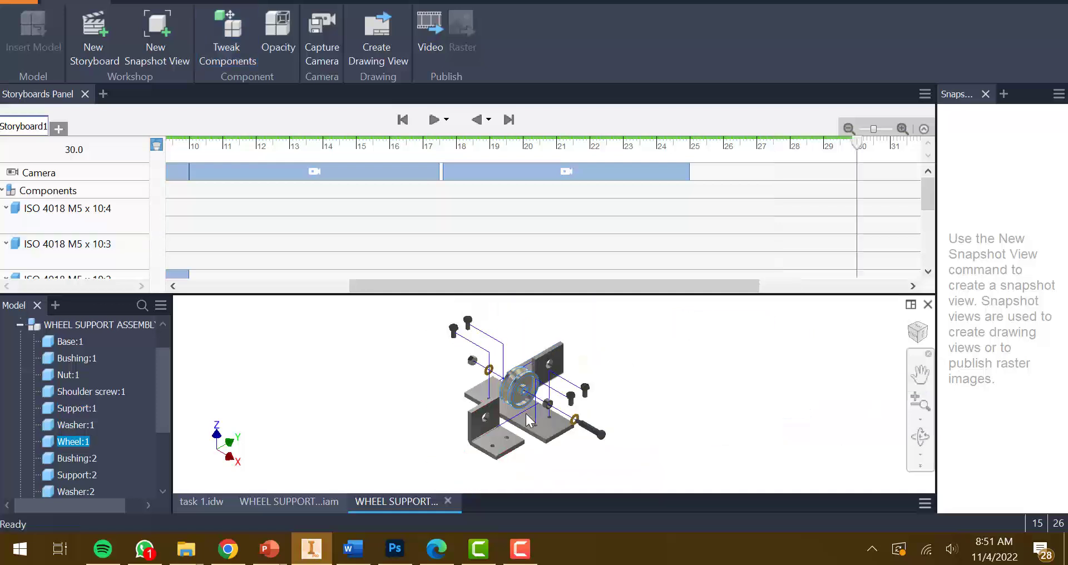
{"action": "left_click", "coordinate": [242, 56]}
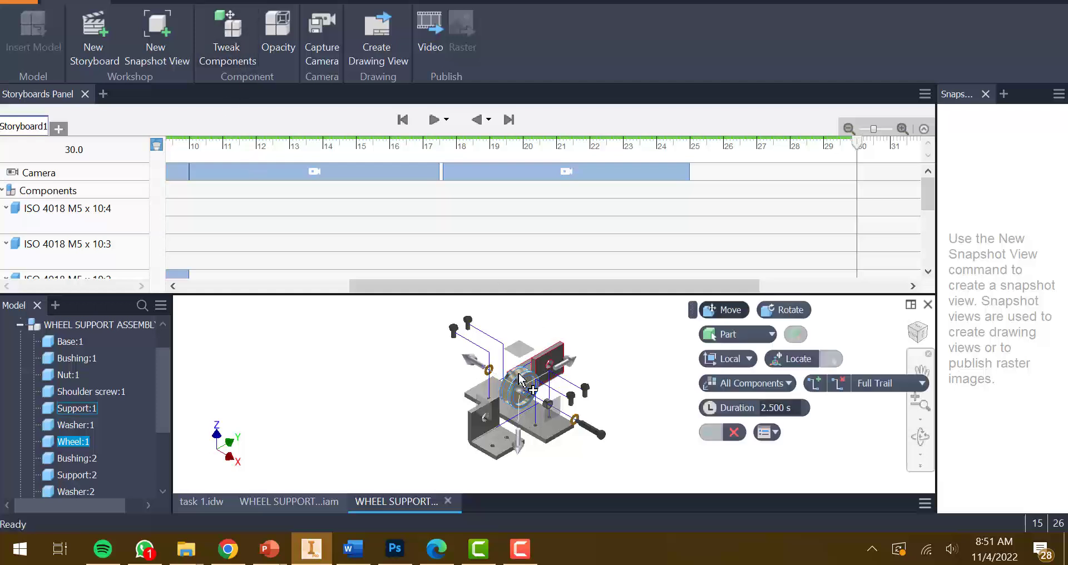
{"action": "left_click_drag", "start_coordinate": [518, 440], "coordinate": [525, 374]}
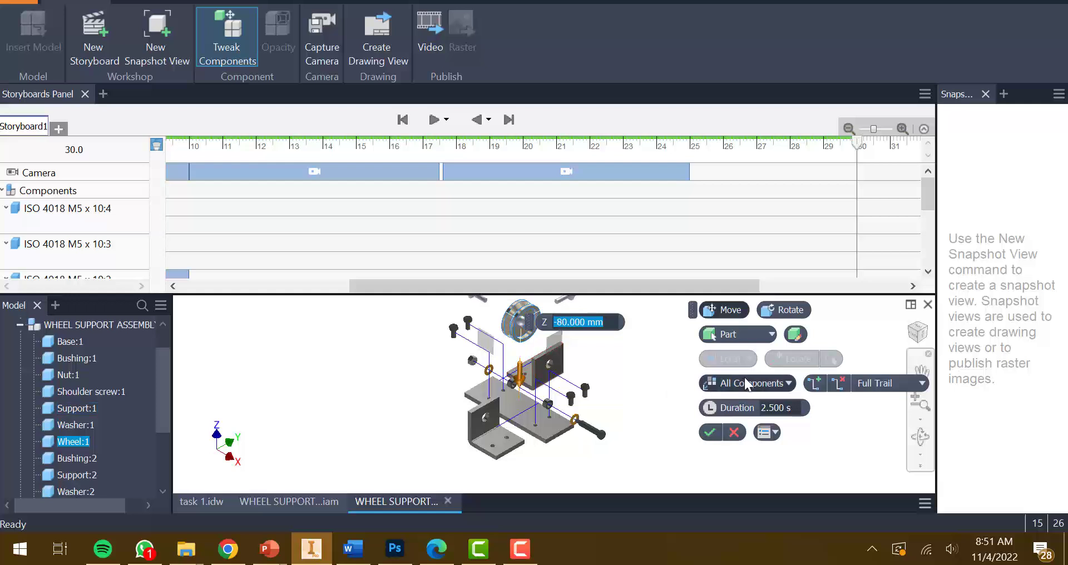
{"action": "key", "text": "BackSpace"}
{"action": "type", "text": "-100"}
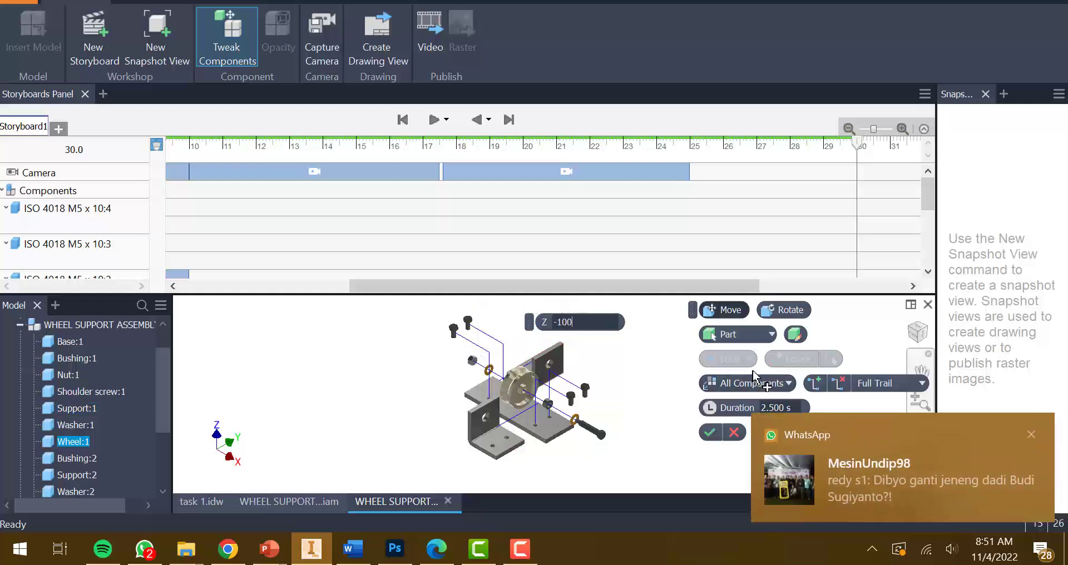
{"action": "key", "text": "Return"}
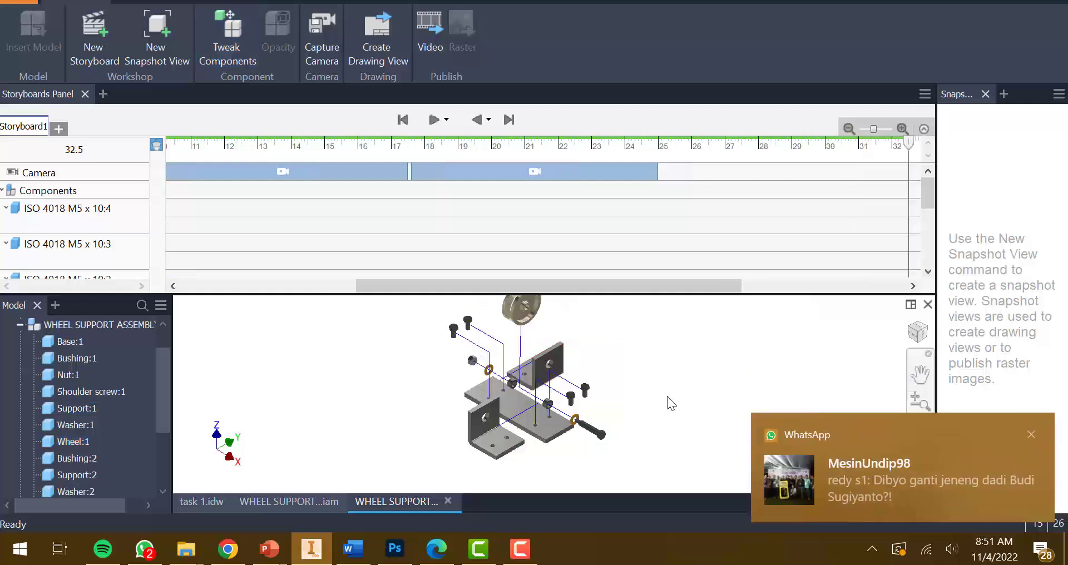
Step: Capture the zoomed-out camera view at 32.5 s and stretch its action back to start at 25 s
{"action": "left_click", "coordinate": [908, 320]}
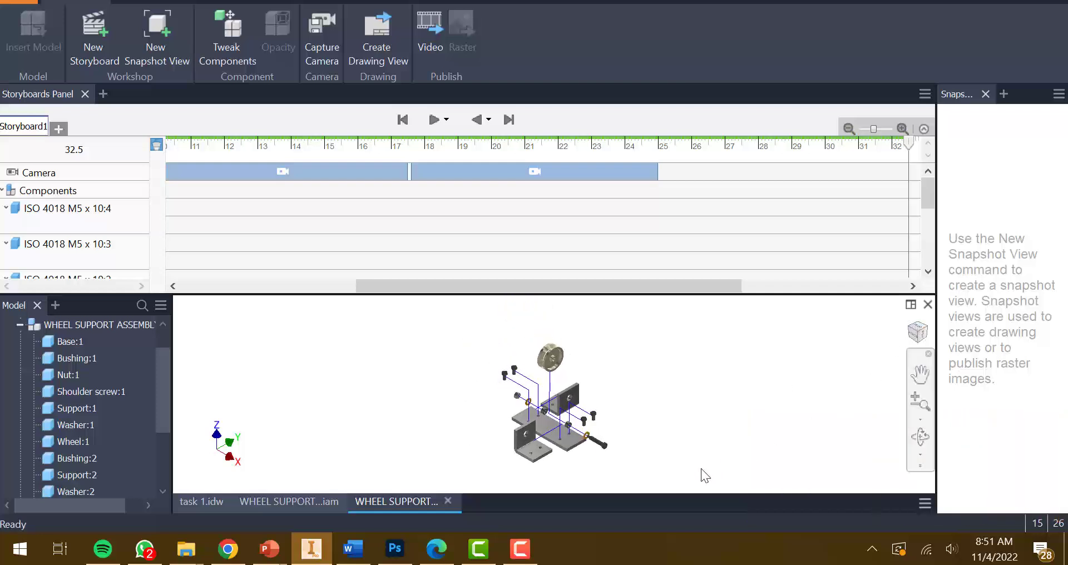
{"action": "left_click", "coordinate": [305, 27]}
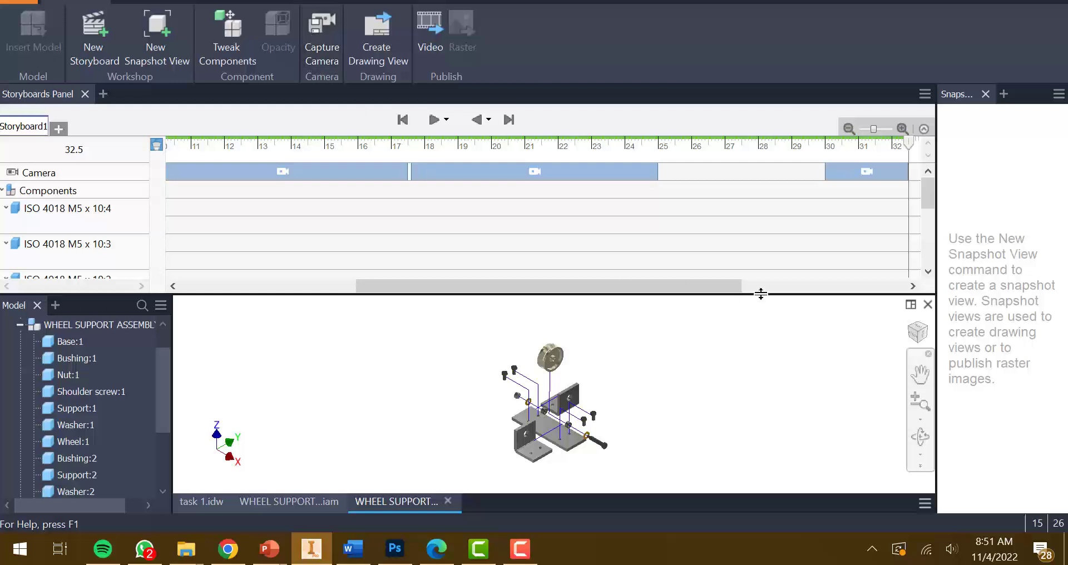
{"action": "left_click_drag", "start_coordinate": [824, 176], "coordinate": [654, 181]}
{"action": "left_click", "coordinate": [628, 340]}
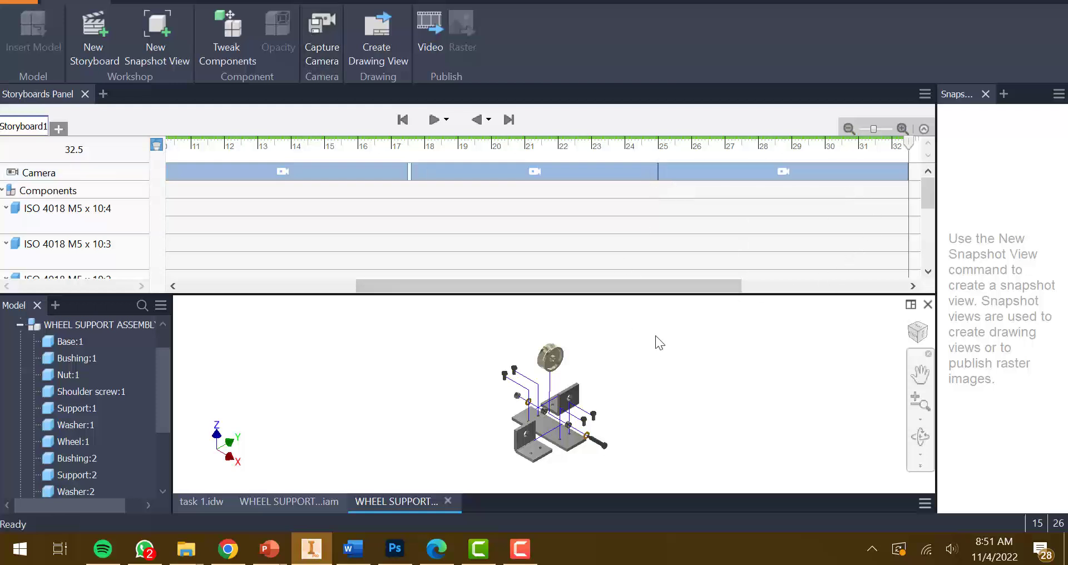
Step: Return the storyboard to its start and set up publishing the current storyboard to video at 1024 x 768 (4:3)
{"action": "left_click", "coordinate": [403, 120]}
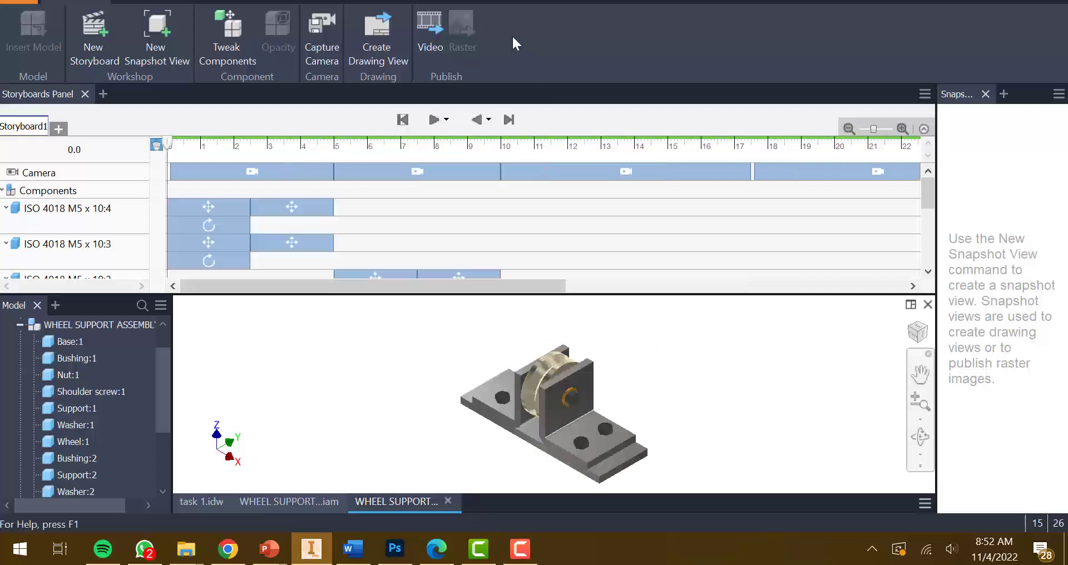
{"action": "left_click", "coordinate": [427, 44]}
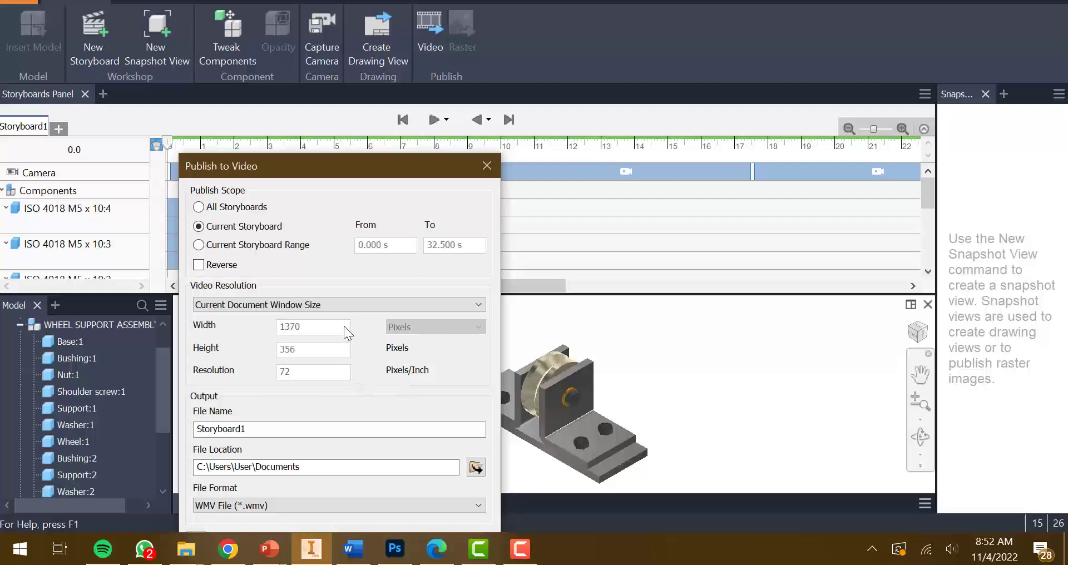
{"action": "left_click", "coordinate": [360, 305]}
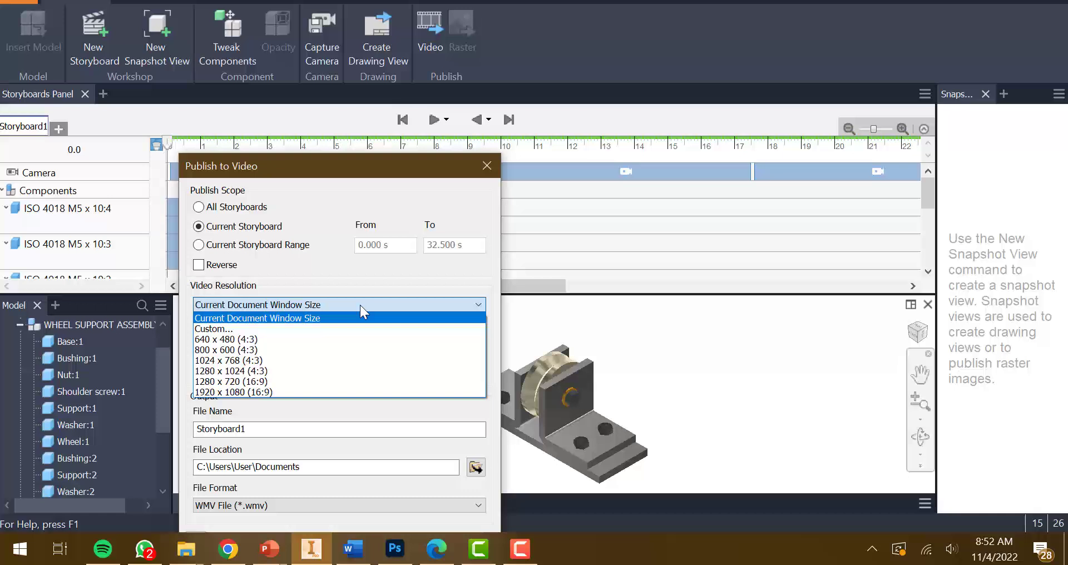
{"action": "left_click", "coordinate": [292, 361]}
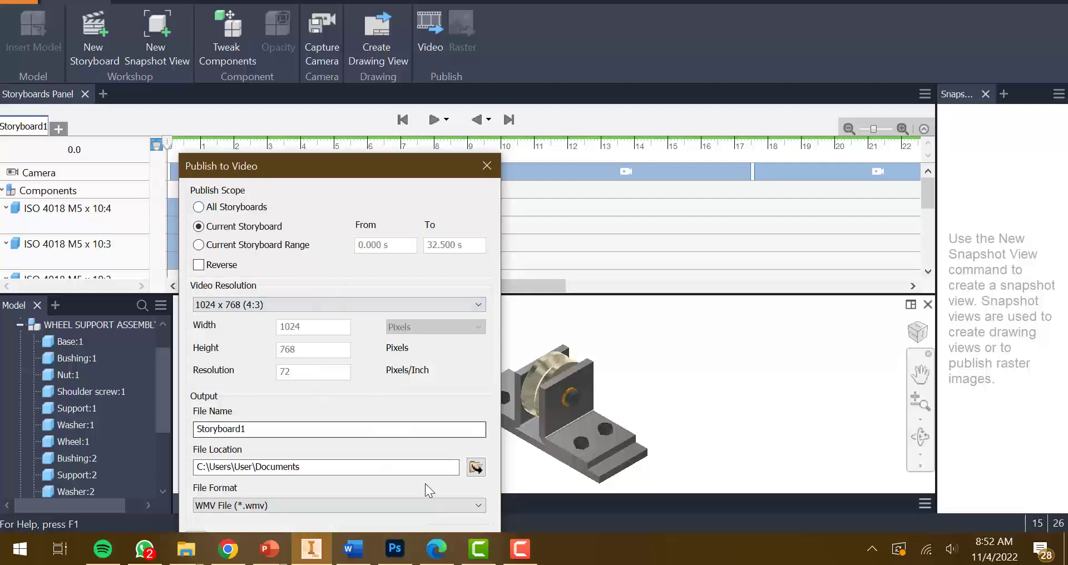
Step: Set the video's output location to the WHEEL SUPPORT ASSEMBLY folder in Downloads
{"action": "left_click", "coordinate": [475, 468]}
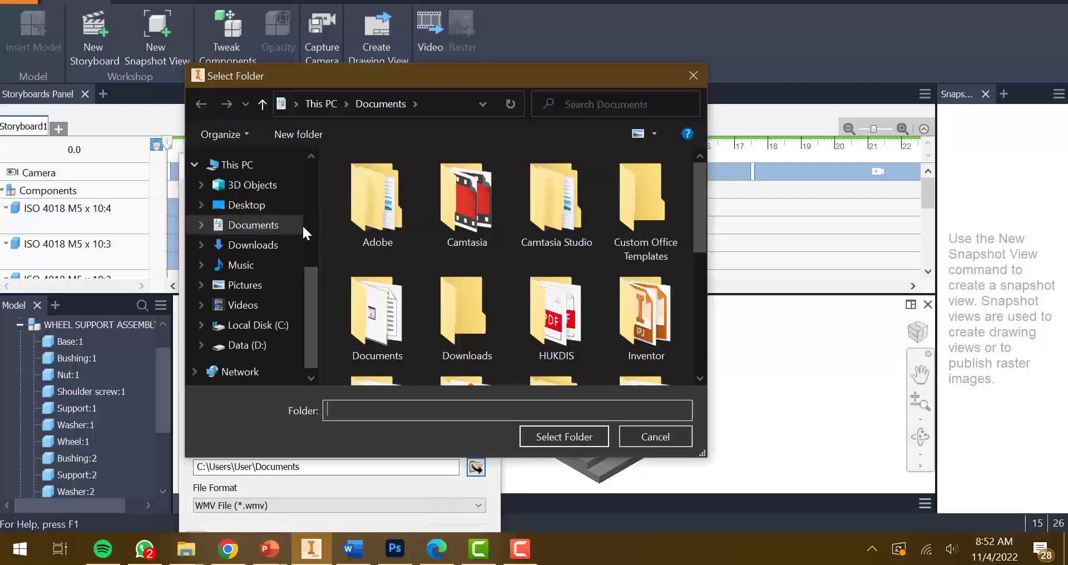
{"action": "left_click", "coordinate": [255, 245]}
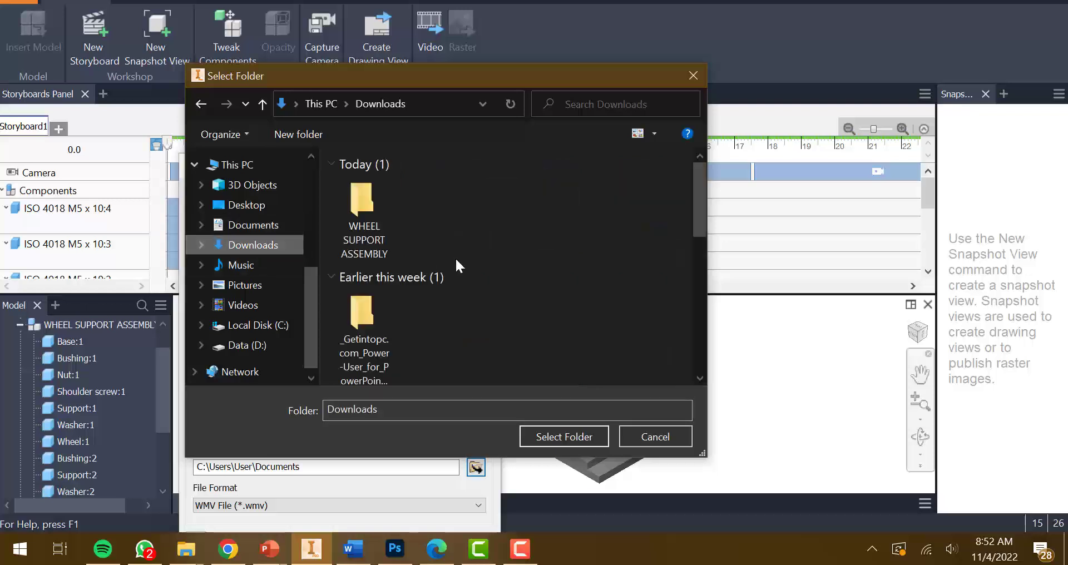
{"action": "double_click", "coordinate": [378, 231]}
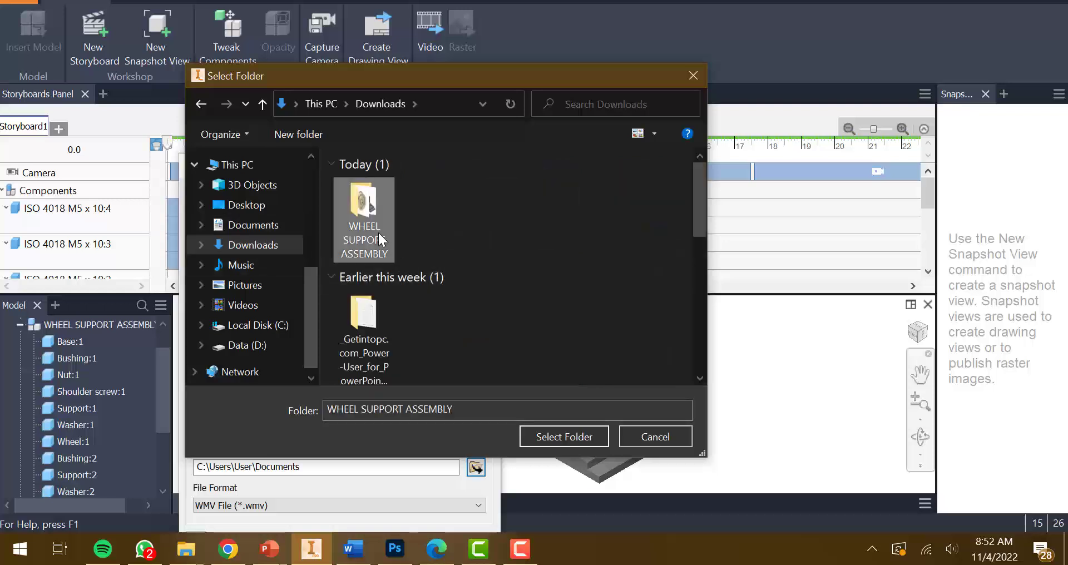
{"action": "left_click", "coordinate": [563, 436]}
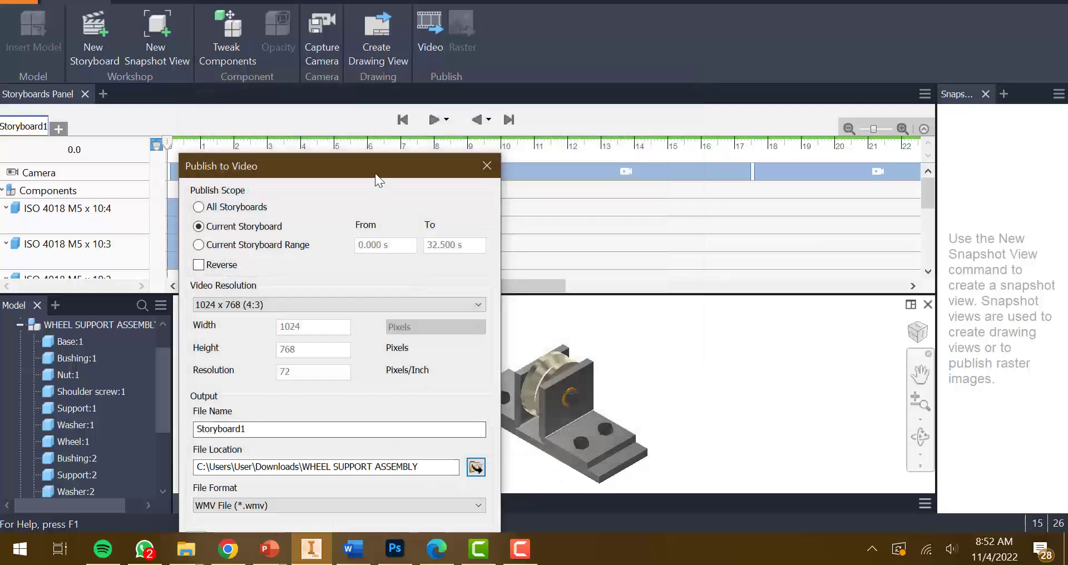
Step: Keep WMV as the file format and publish the storyboard video as Storyboard1
{"action": "left_click_drag", "start_coordinate": [378, 165], "coordinate": [401, 75]}
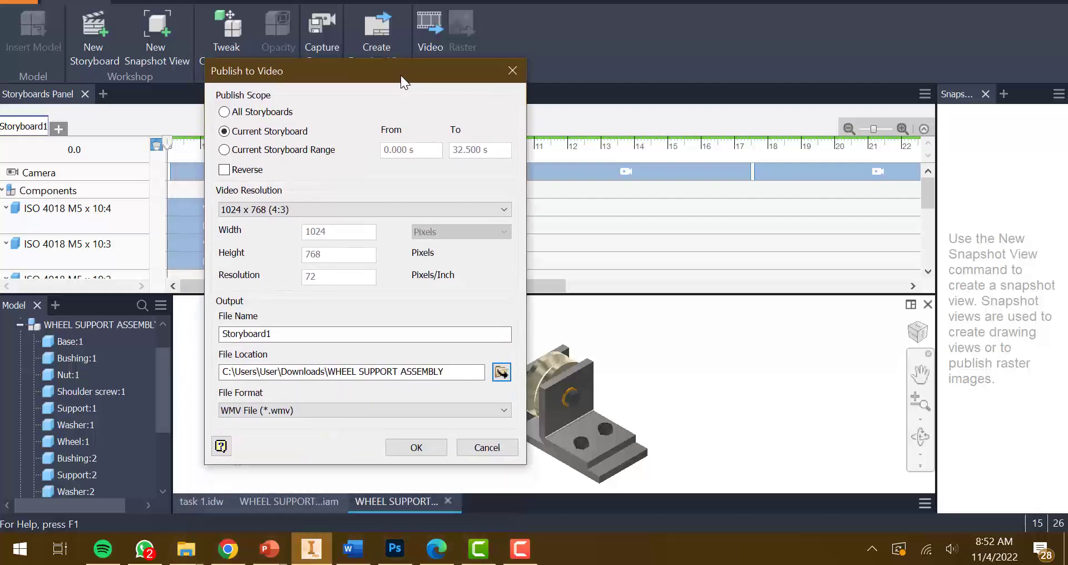
{"action": "left_click", "coordinate": [387, 413]}
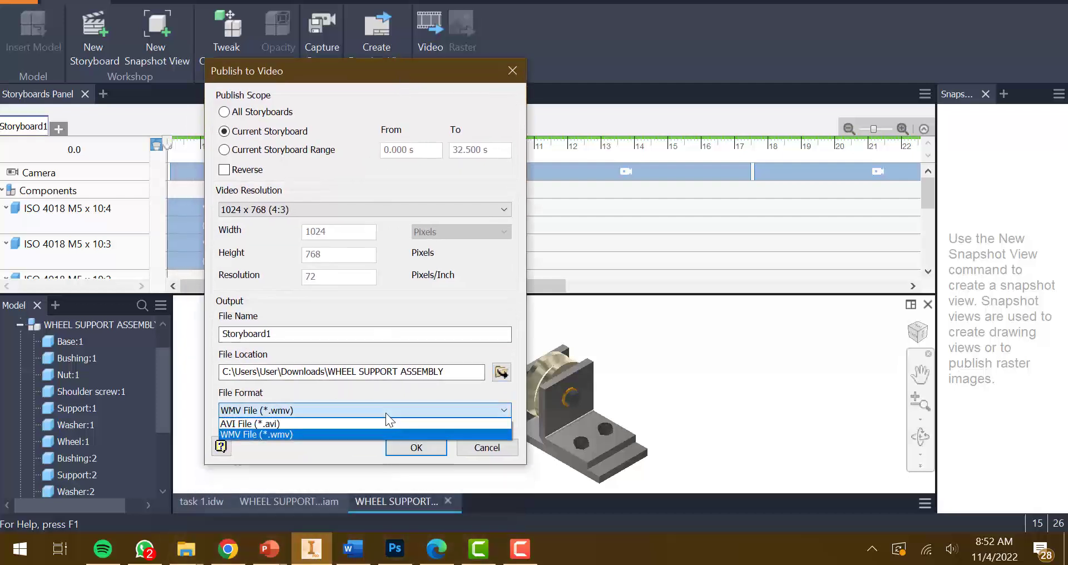
{"action": "left_click", "coordinate": [385, 413]}
{"action": "left_click", "coordinate": [393, 451]}
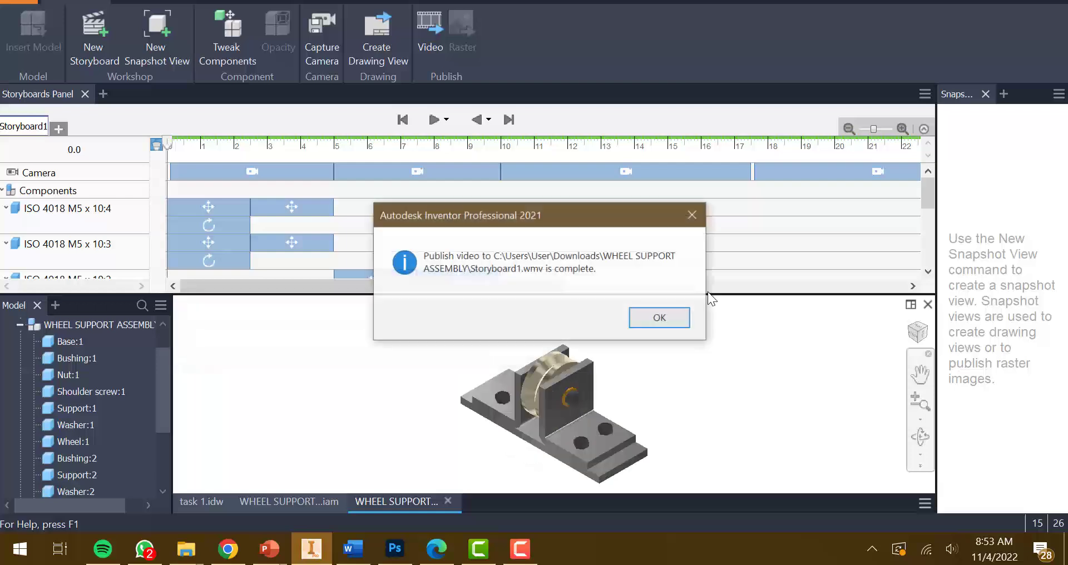
{"action": "left_click", "coordinate": [650, 321]}
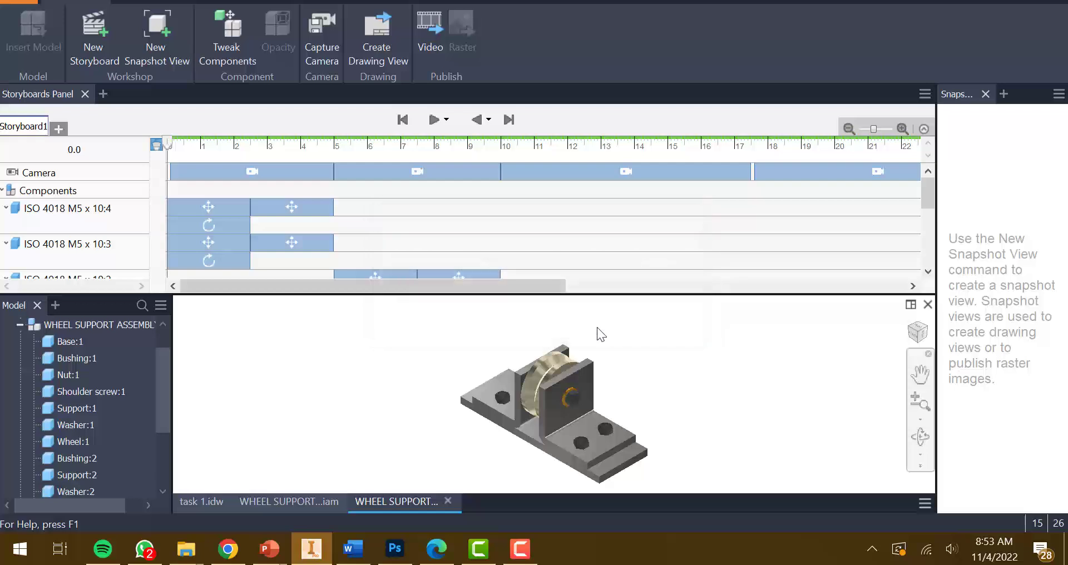
Step: Switch to File Explorer's WHEEL SUPPORT ASSEMBLY folder and select the published Storyboard1.wmv
{"action": "left_click", "coordinate": [186, 556]}
{"action": "left_click", "coordinate": [125, 479]}
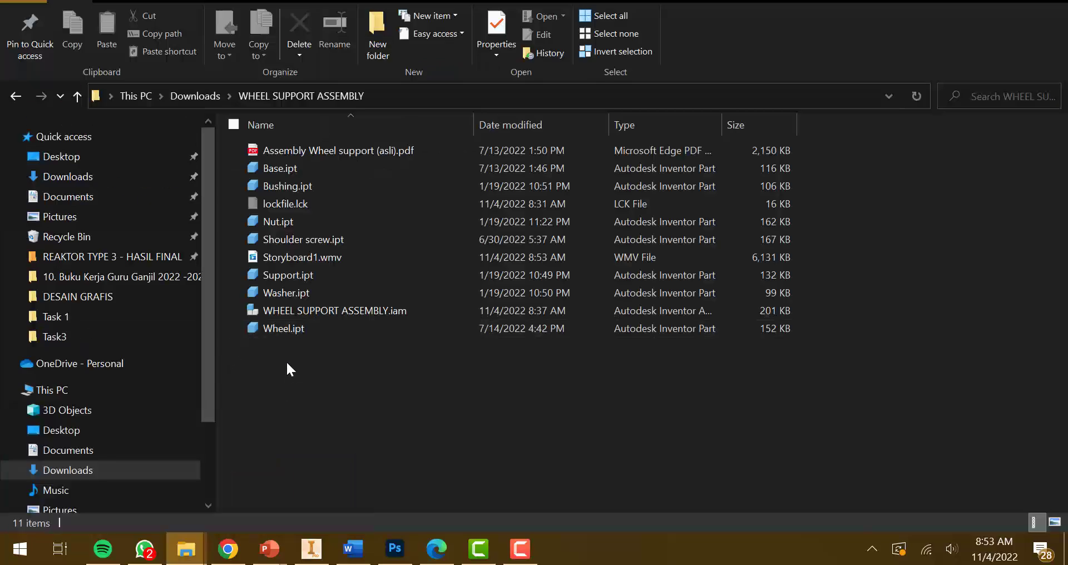
{"action": "left_click", "coordinate": [315, 258]}
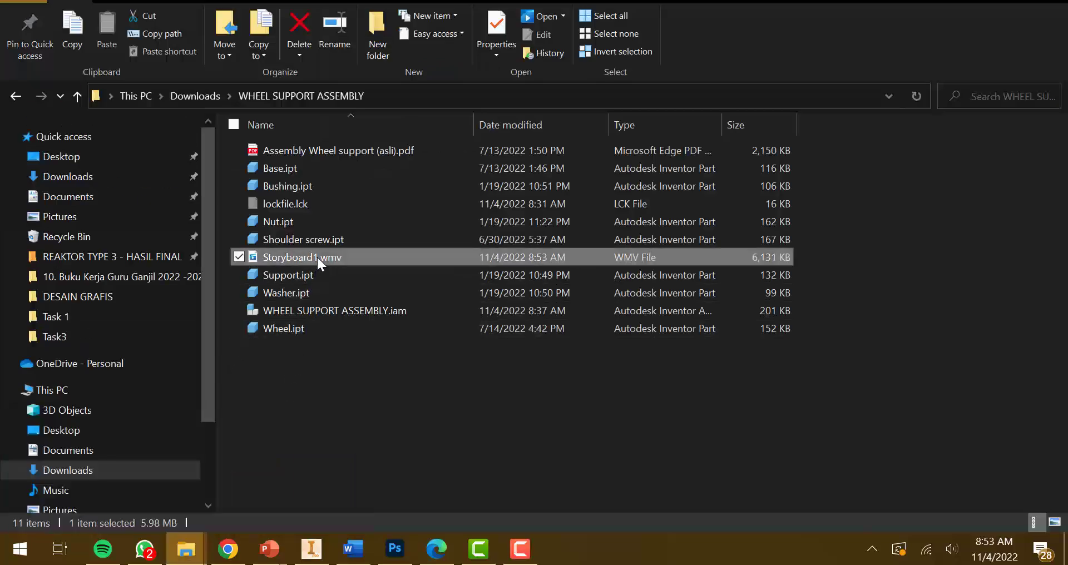